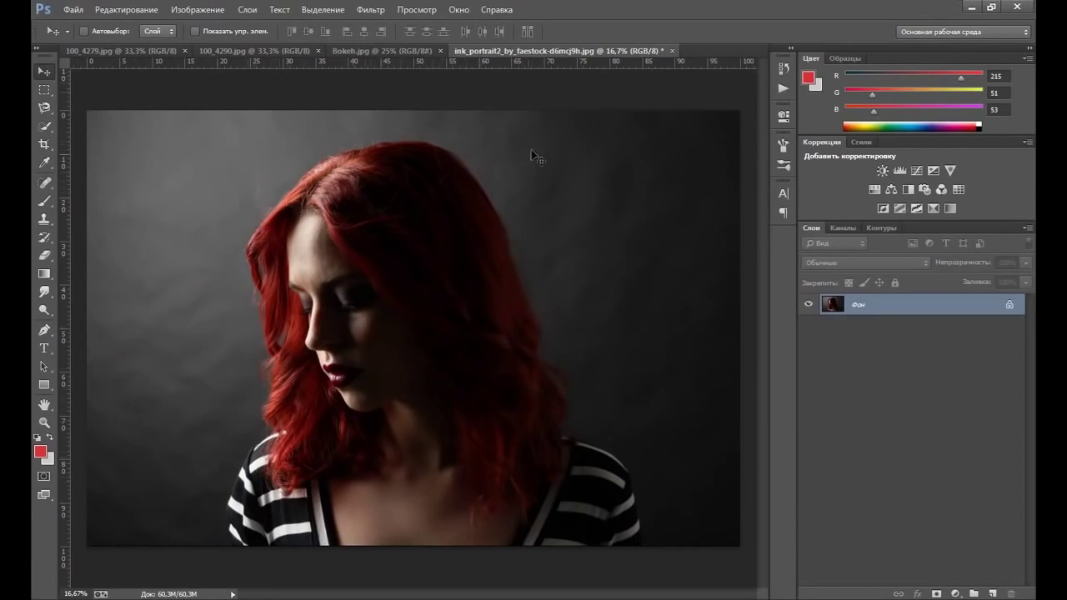
Step: Browse the open photos Bokeh.jpg and 100_4279.jpg, ending on the 100_4290.jpg light-trails image
left_click(382, 49)
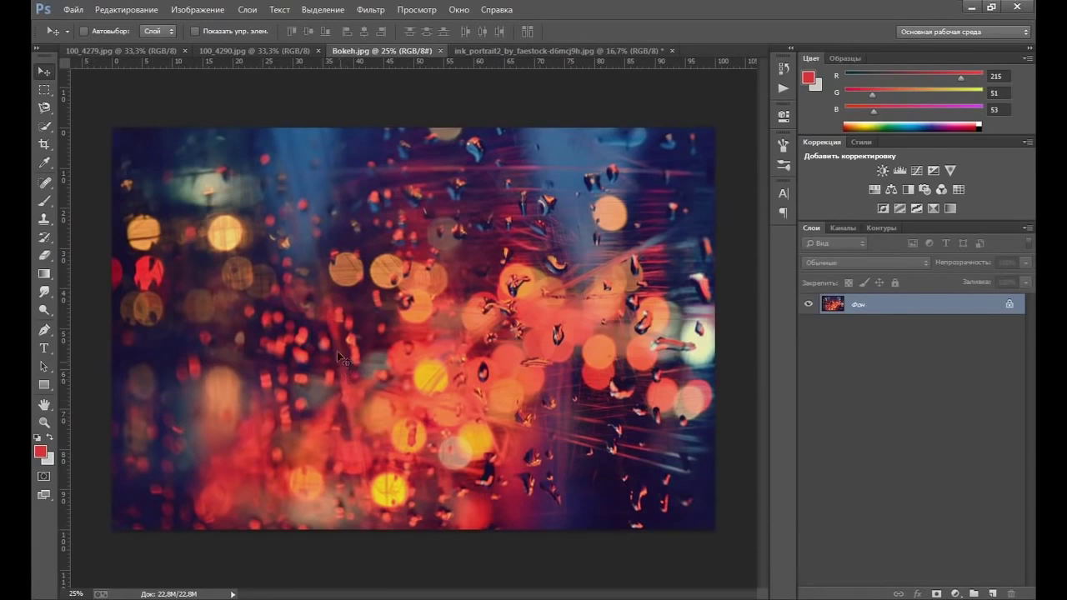
left_click(265, 50)
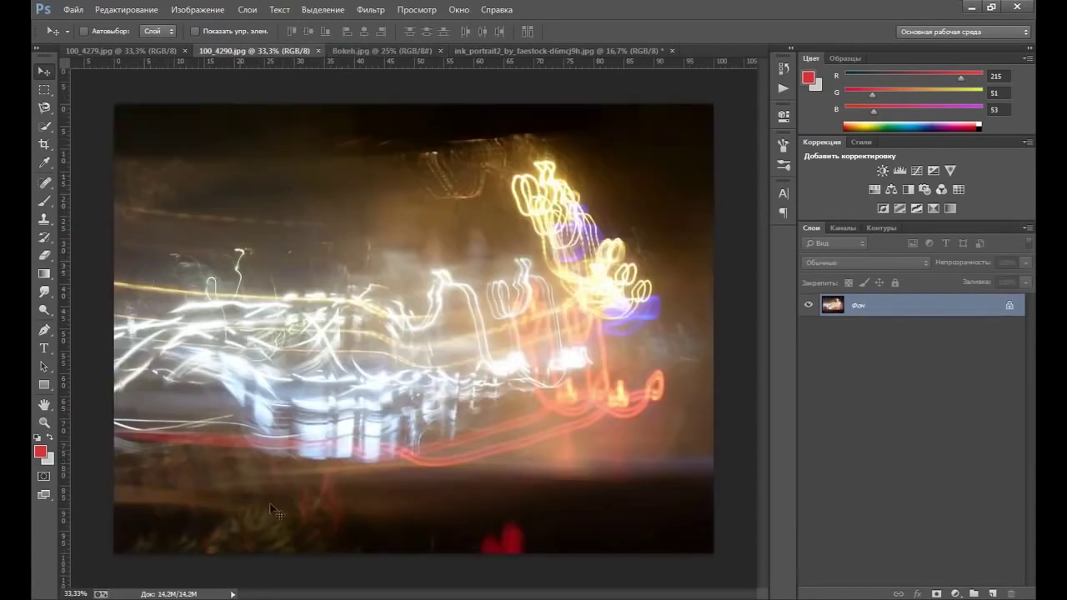
left_click(138, 51)
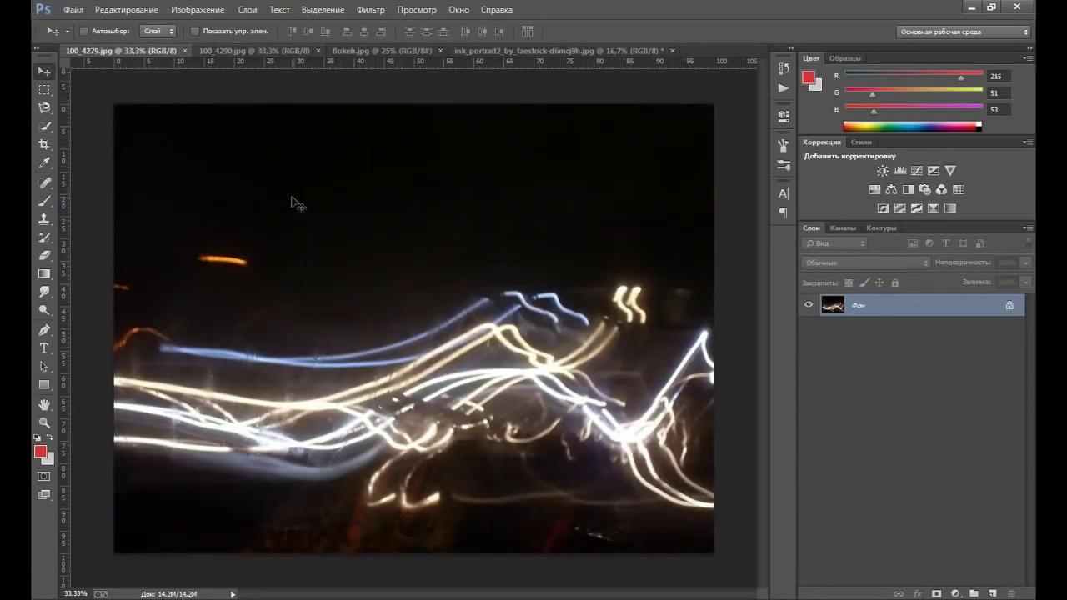
left_click(282, 51)
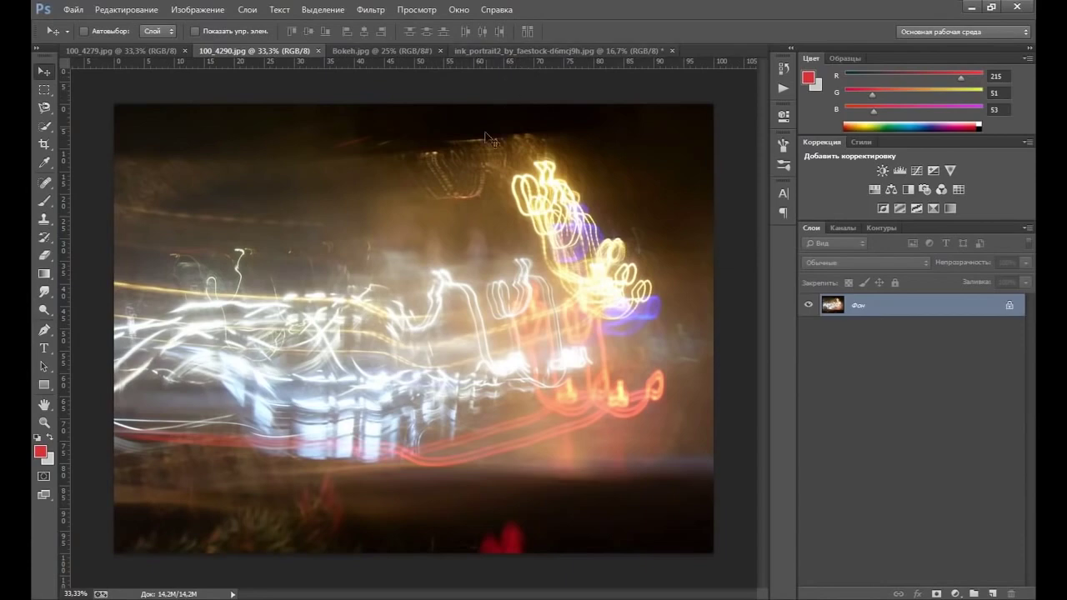
Step: Create a new document with width 2500 px and height 1600 px via File > New
left_click(73, 9)
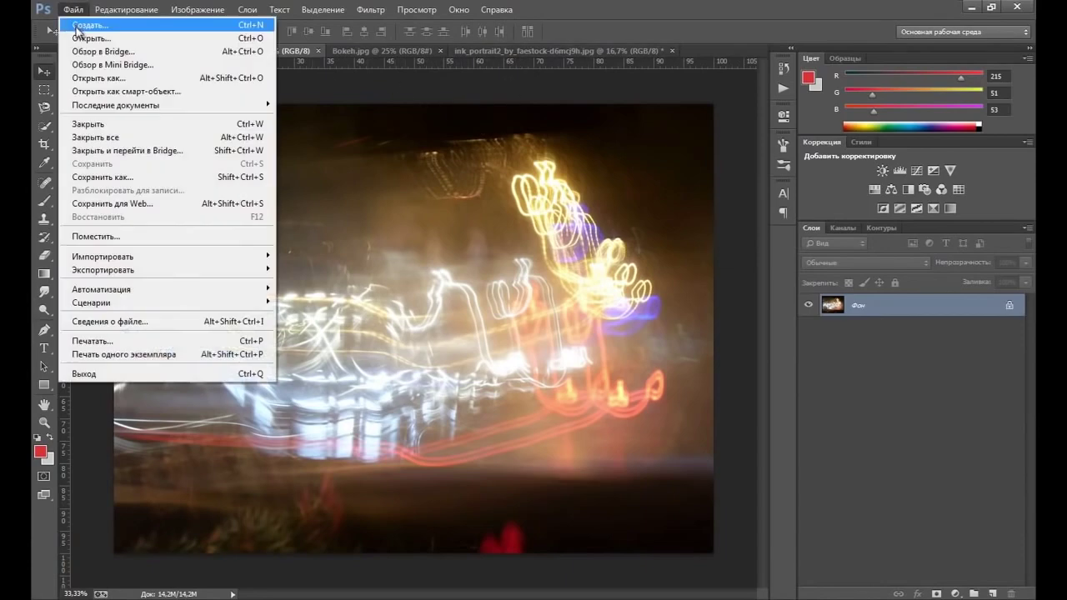
left_click(83, 25)
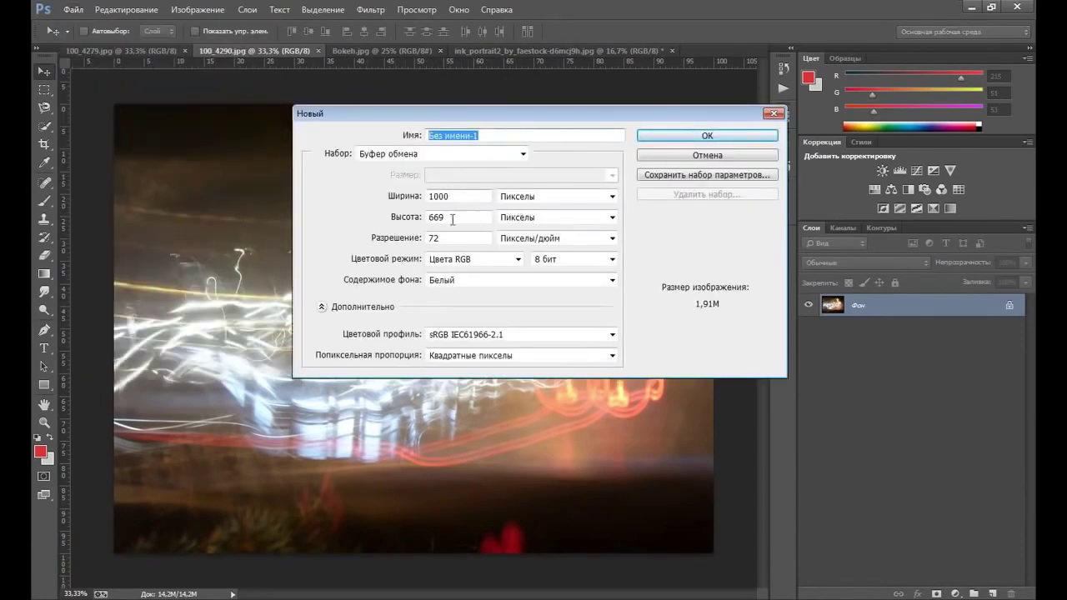
double_click(463, 195)
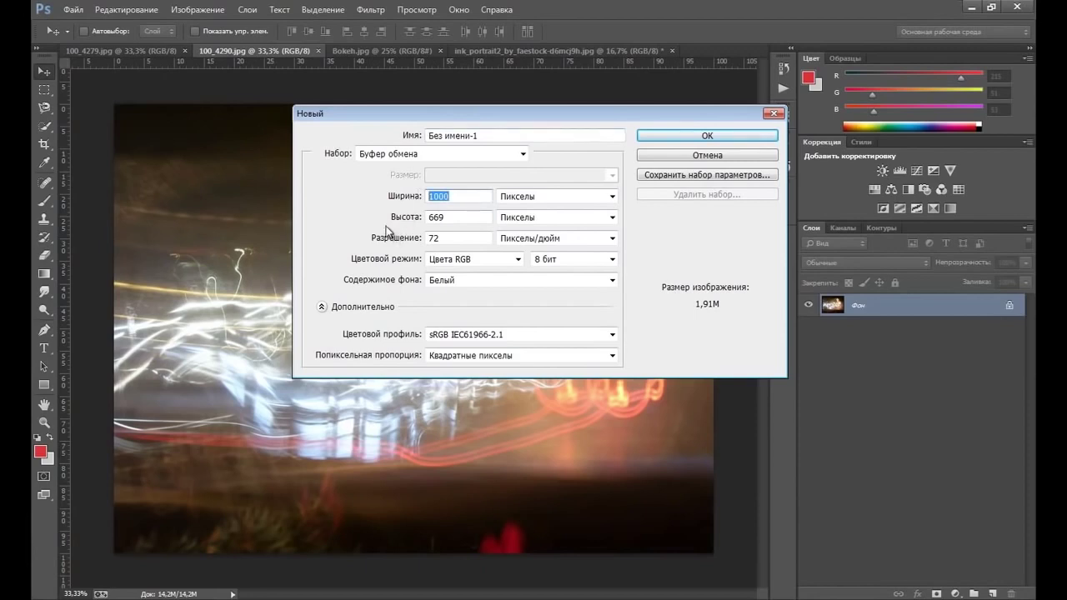
type("2")
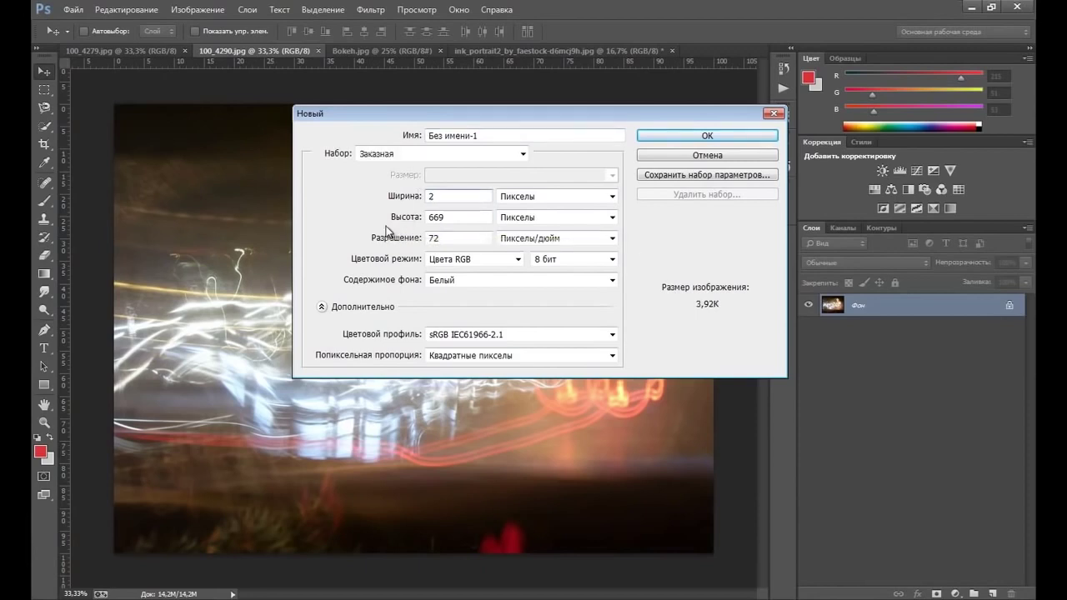
type("500")
key("Tab")
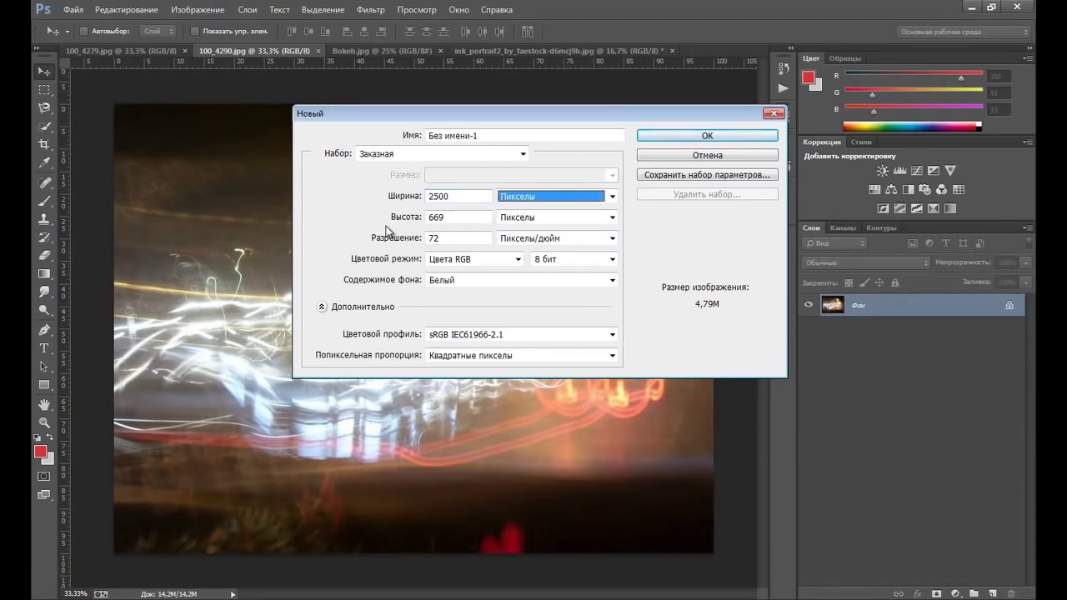
key("Tab")
type("1")
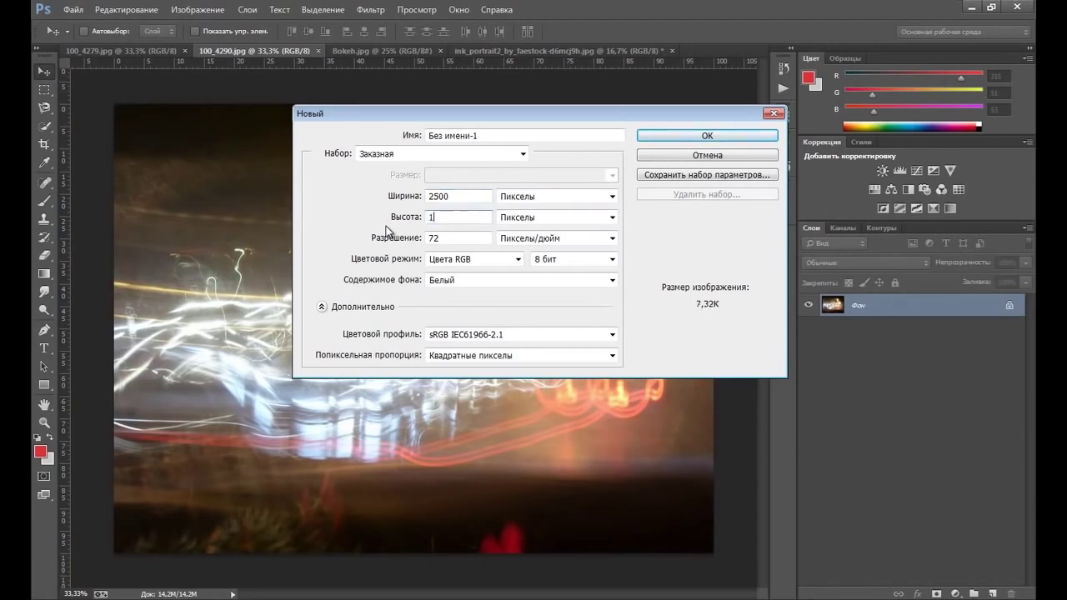
type("600")
left_click(688, 138)
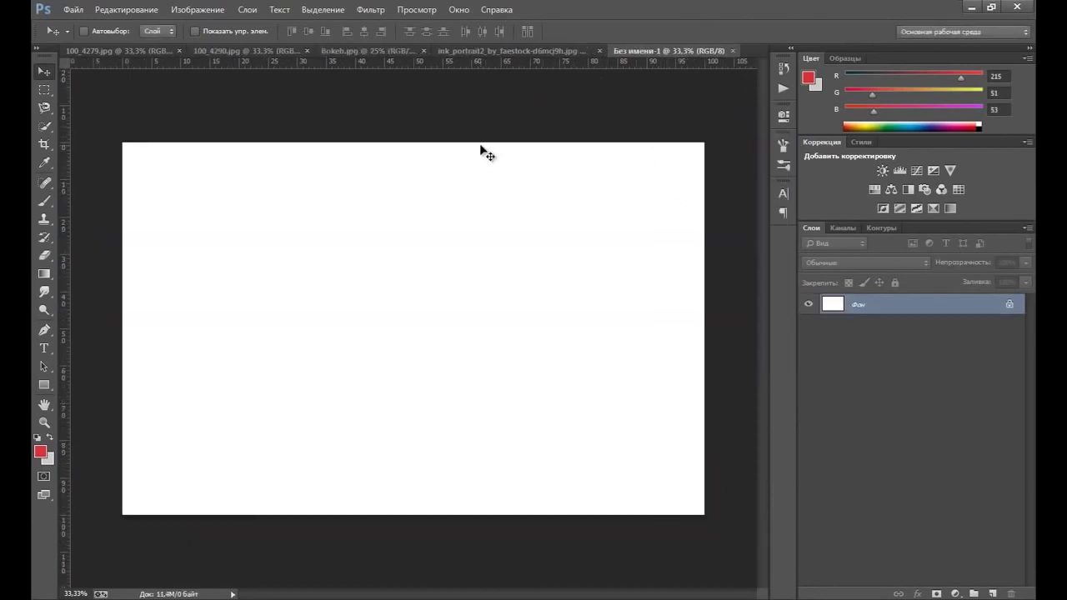
Step: Copy the whole Bokeh.jpg image and paste it into the new document as a layer
left_click(373, 50)
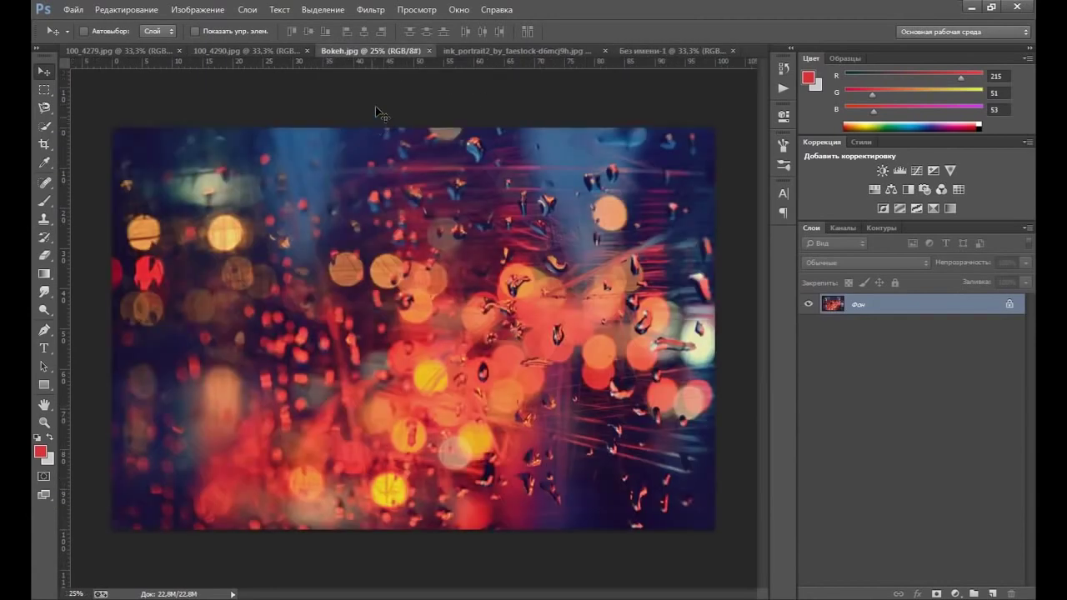
key("ctrl+a")
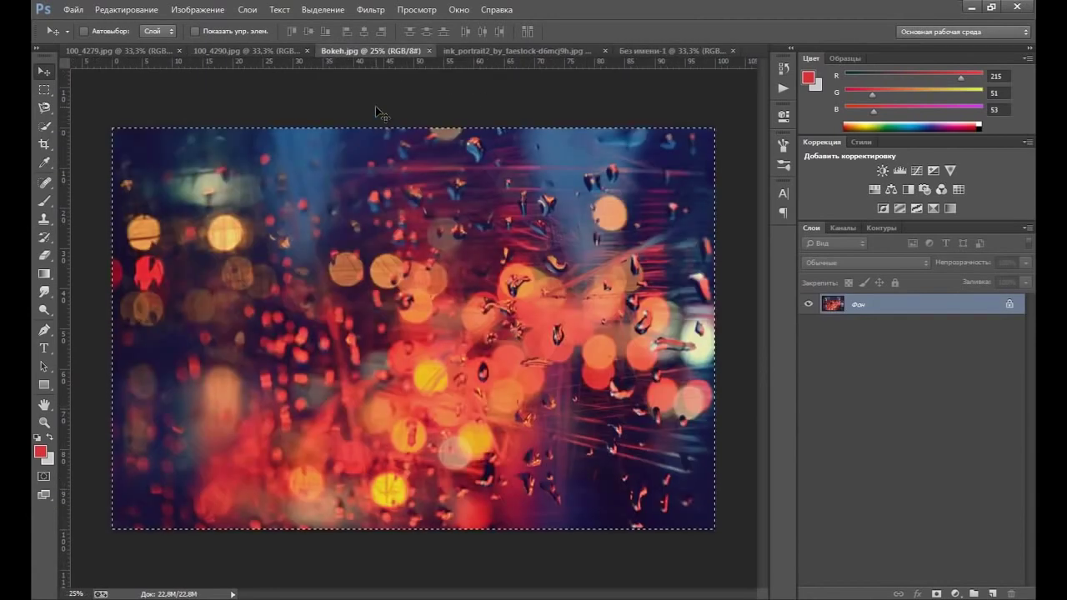
left_click(649, 51)
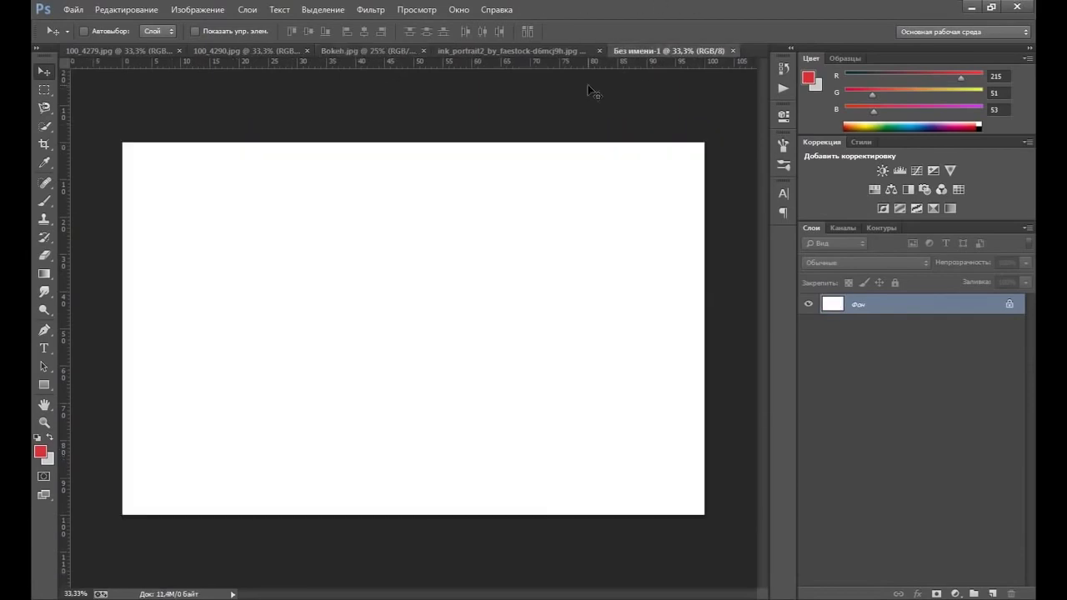
key("ctrl+v")
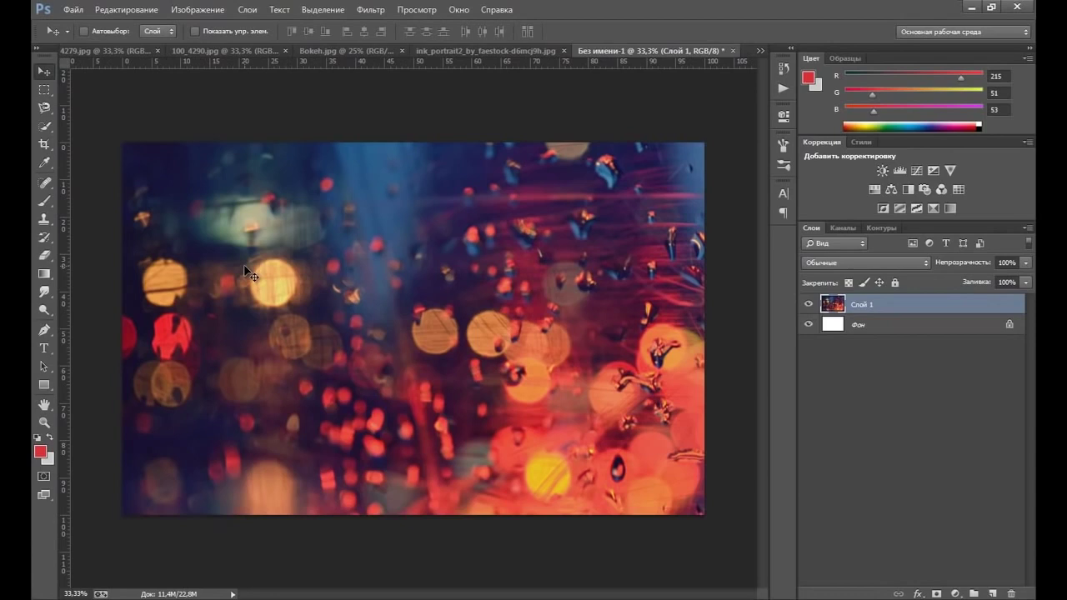
Step: Free Transform the bokeh layer, scaling and moving it to cover the canvas
key("ctrl+t")
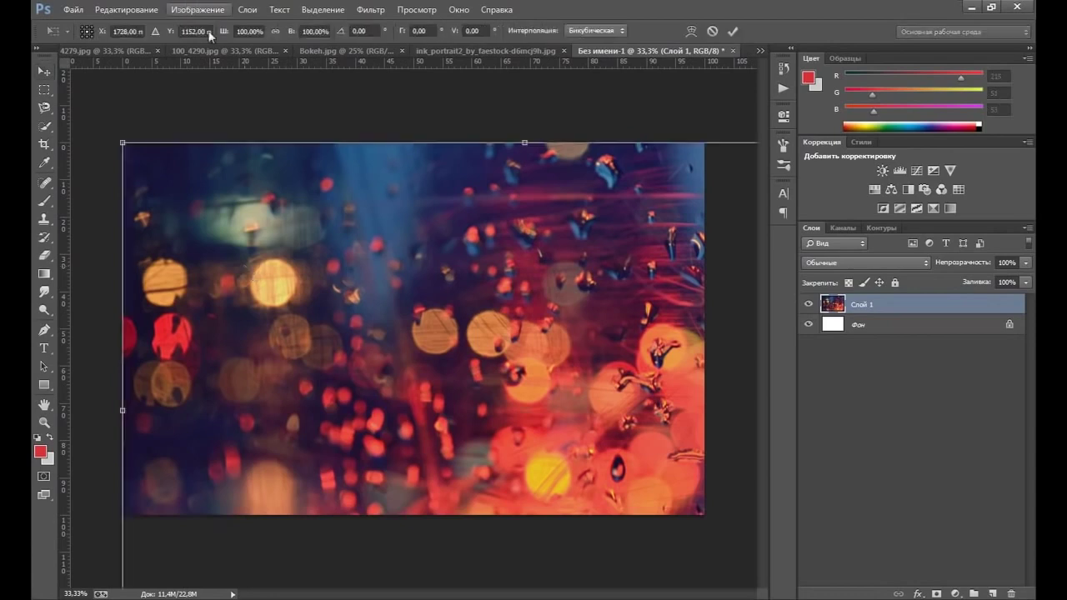
left_click_drag(126, 145, 436, 352)
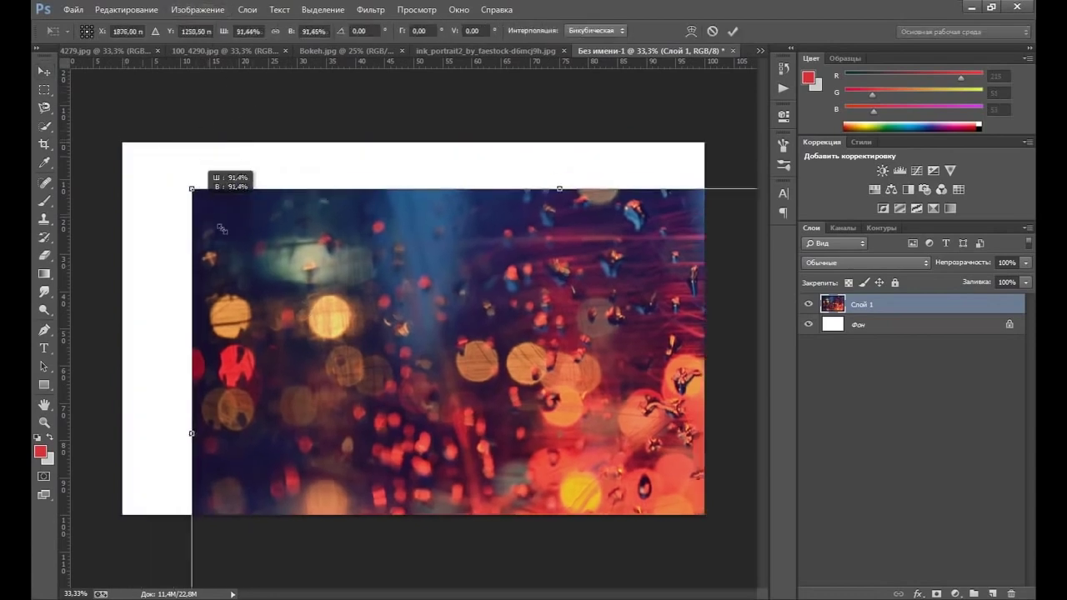
left_click_drag(498, 439, 182, 225)
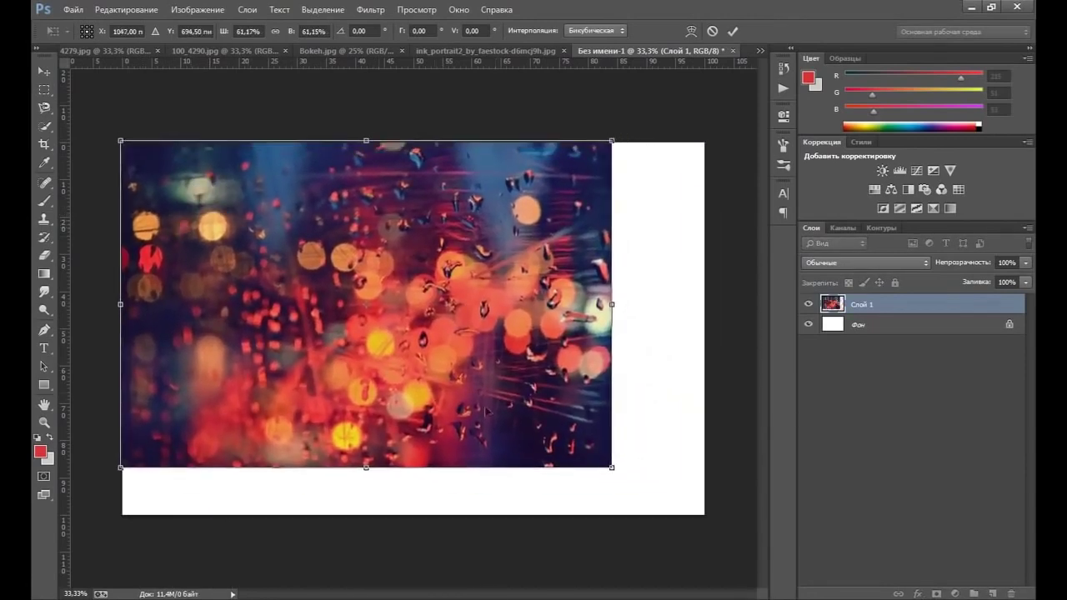
left_click_drag(621, 477, 712, 534)
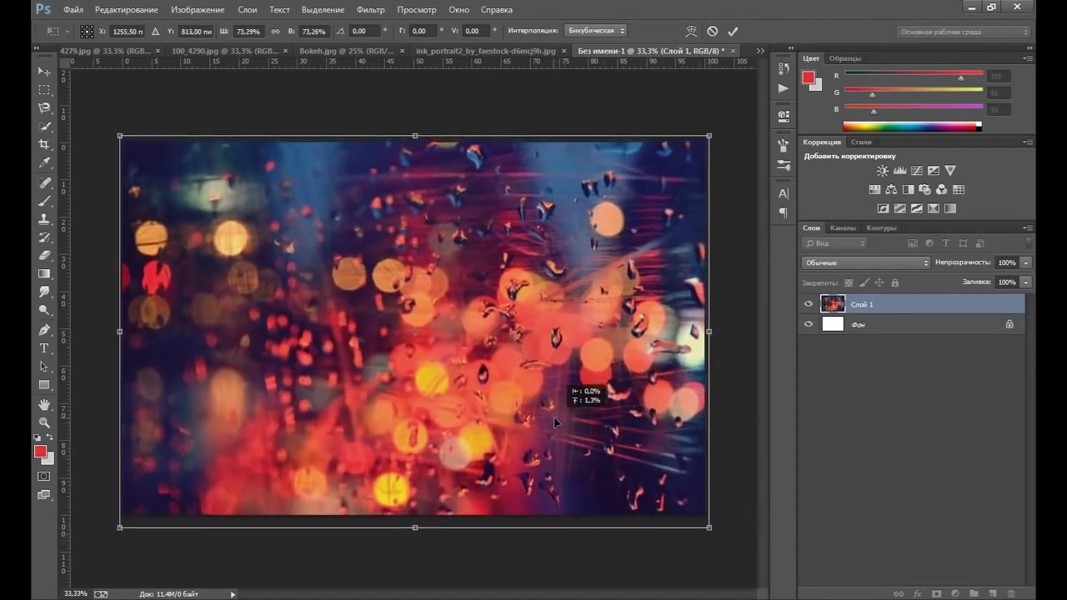
left_click_drag(558, 440, 554, 432)
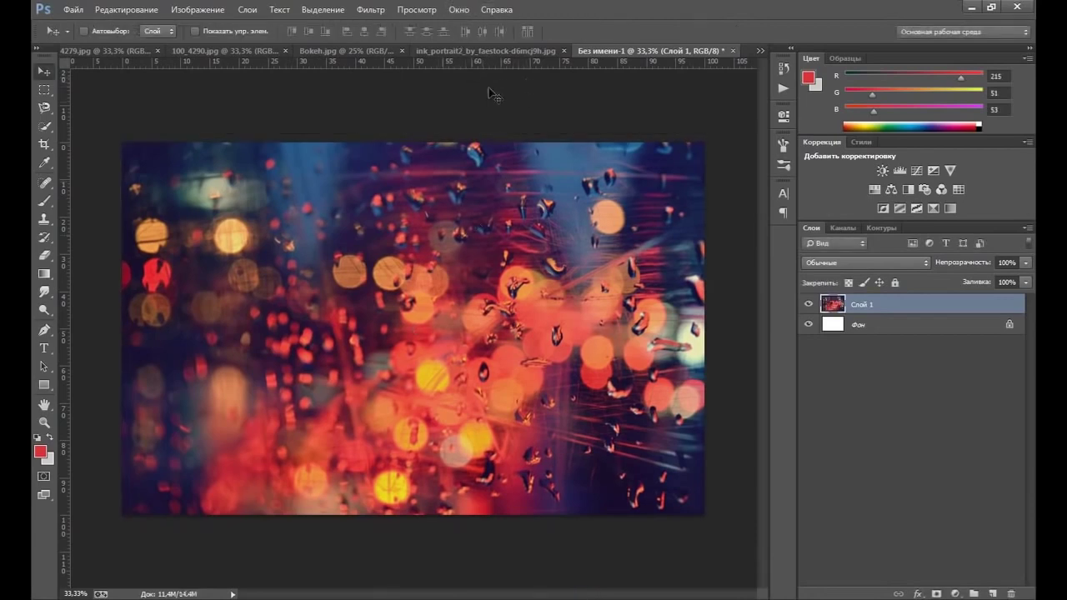
Step: Copy the whole red-haired portrait and paste it into the composite as a new layer
left_click(485, 52)
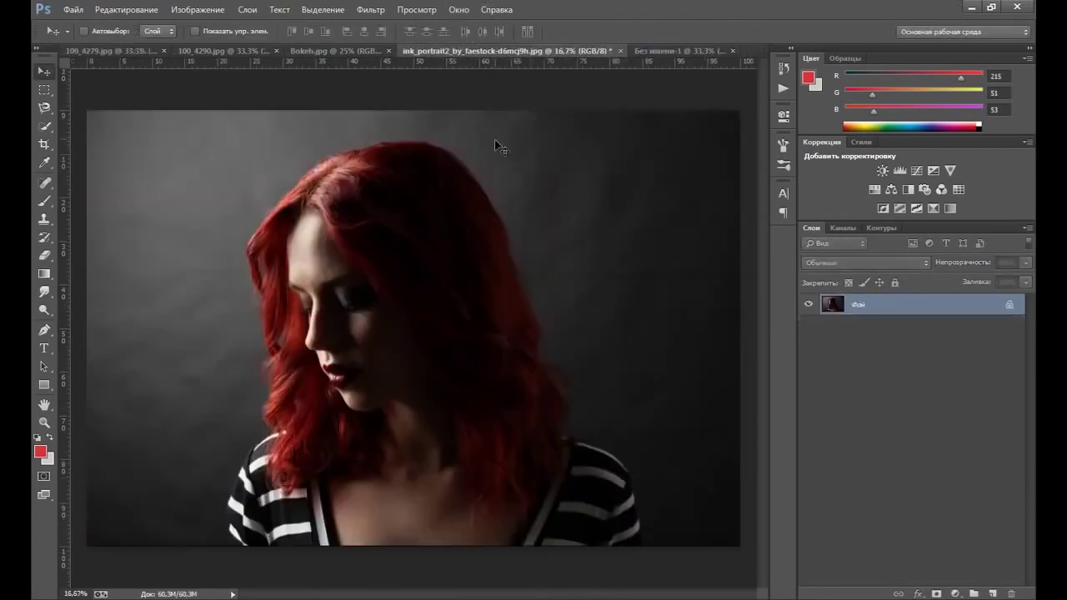
key("ctrl+a")
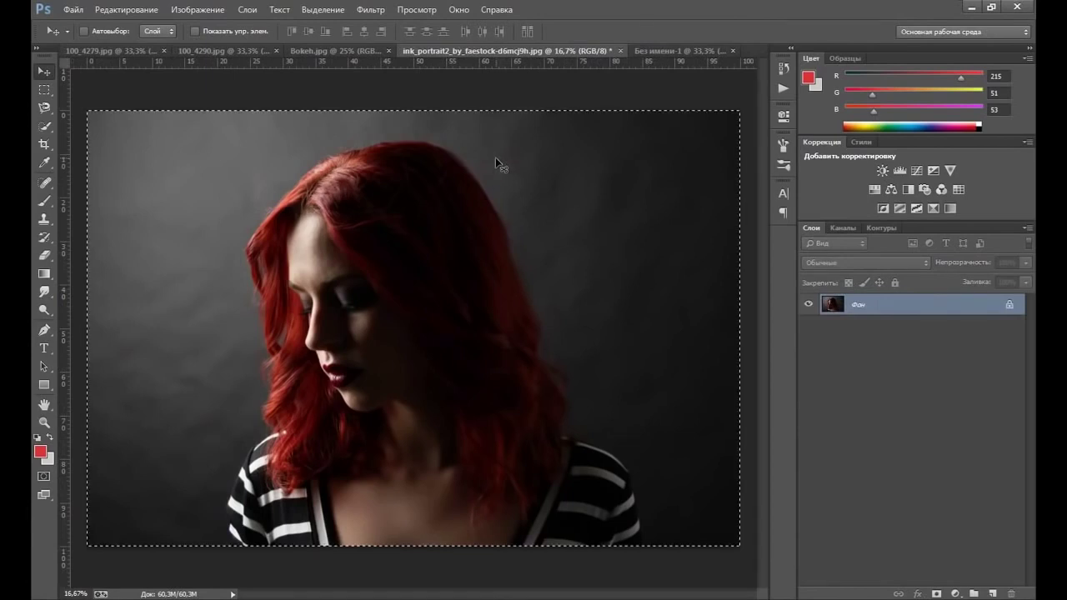
left_click(663, 53)
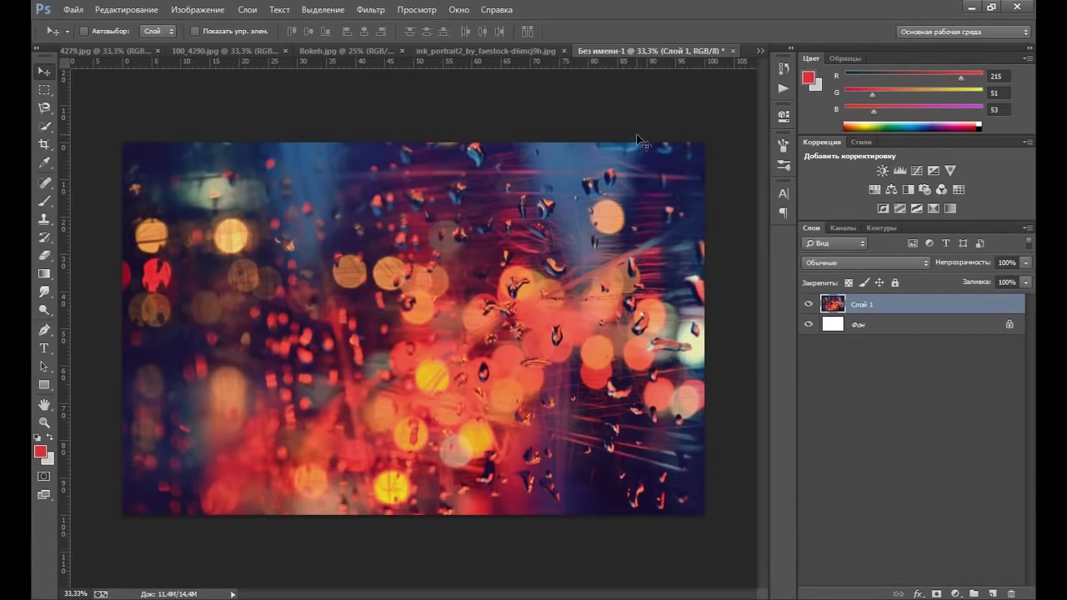
key("ctrl+v")
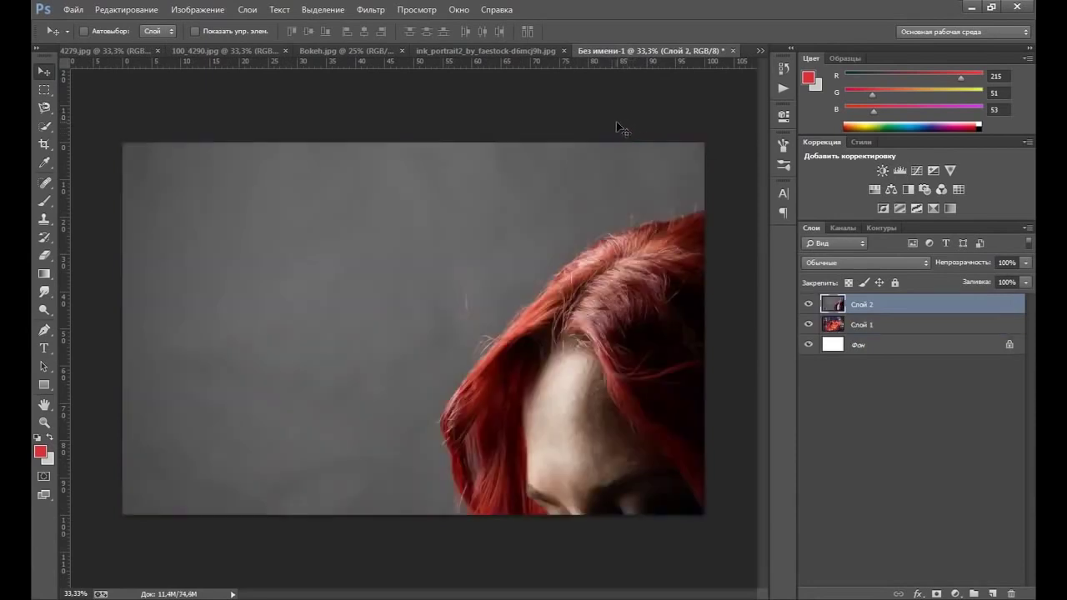
Step: Free Transform the portrait layer down to about 50% and position it on the canvas
key("ctrl+t")
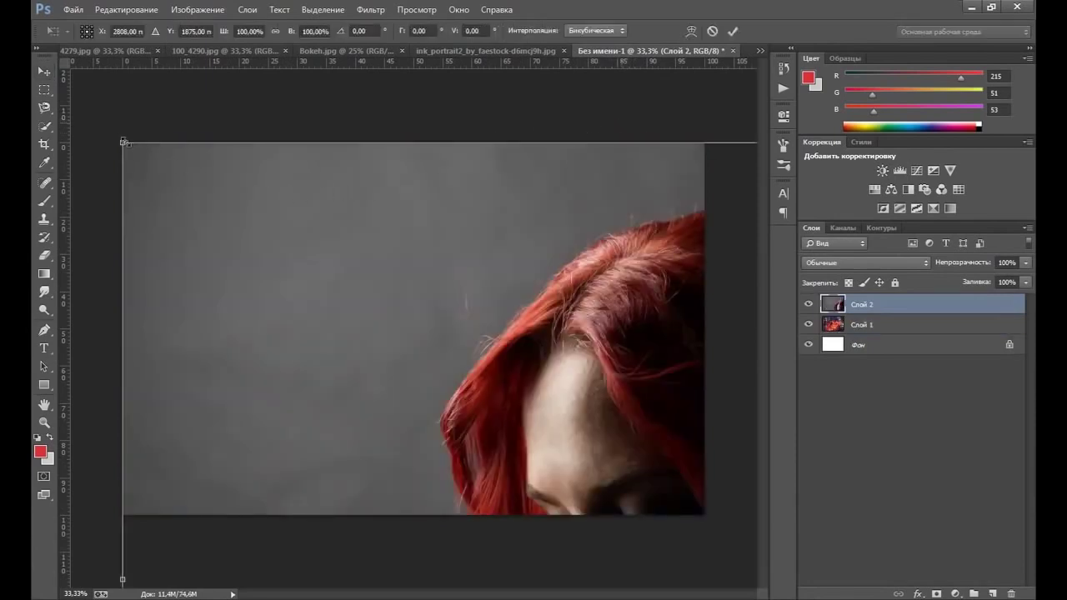
left_click_drag(140, 165, 484, 383)
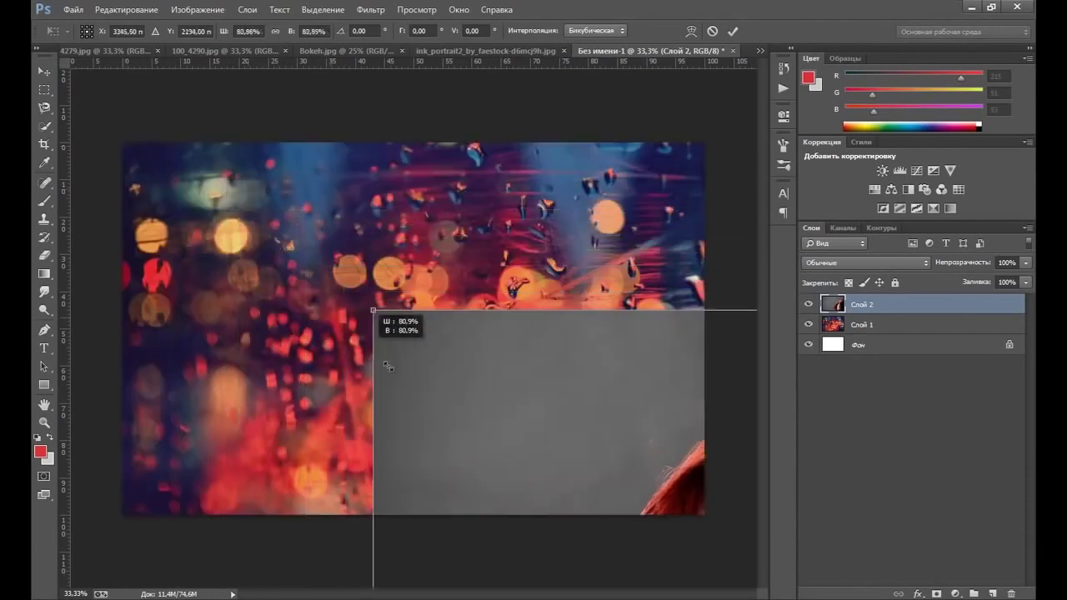
left_click_drag(567, 458, 285, 238)
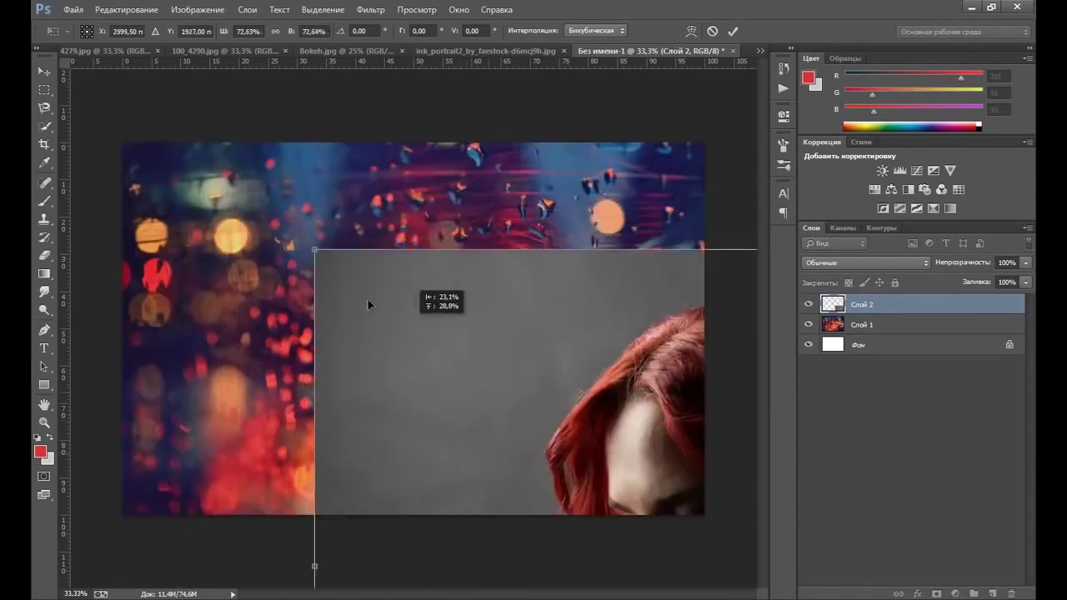
left_click_drag(437, 277, 346, 208)
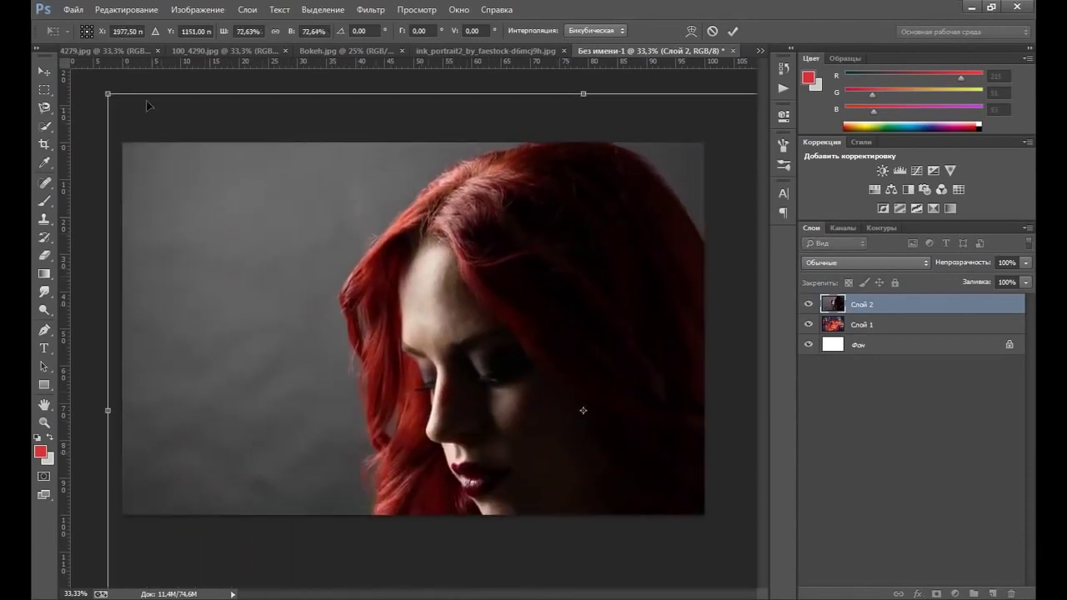
mouse_move(106, 97)
left_mouse_down()
mouse_move(376, 280)
mouse_move(247, 189)
mouse_move(300, 210)
left_mouse_up()
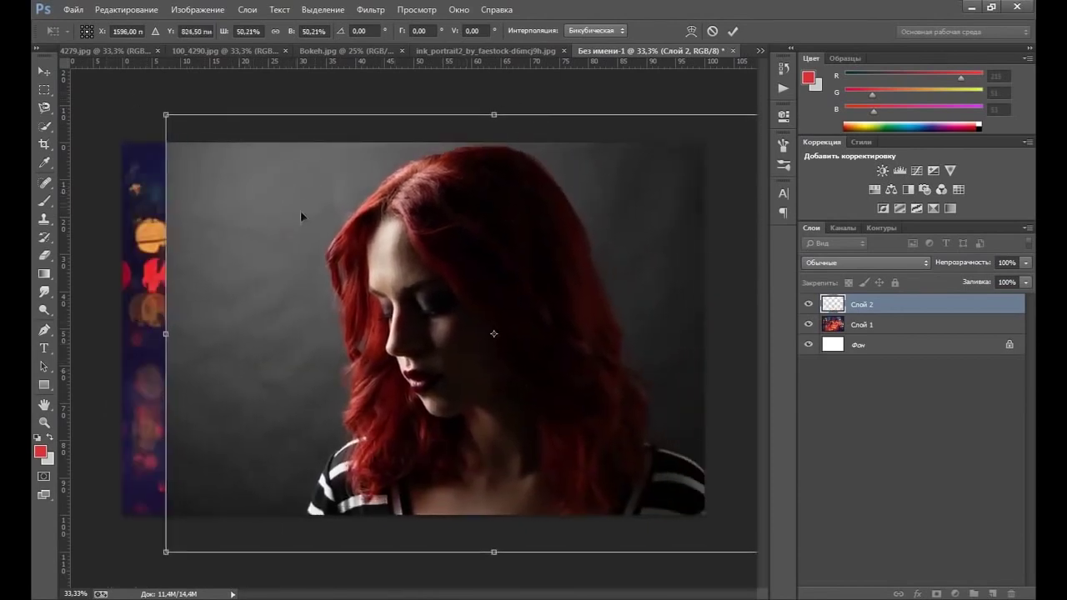
left_click_drag(377, 250, 326, 249)
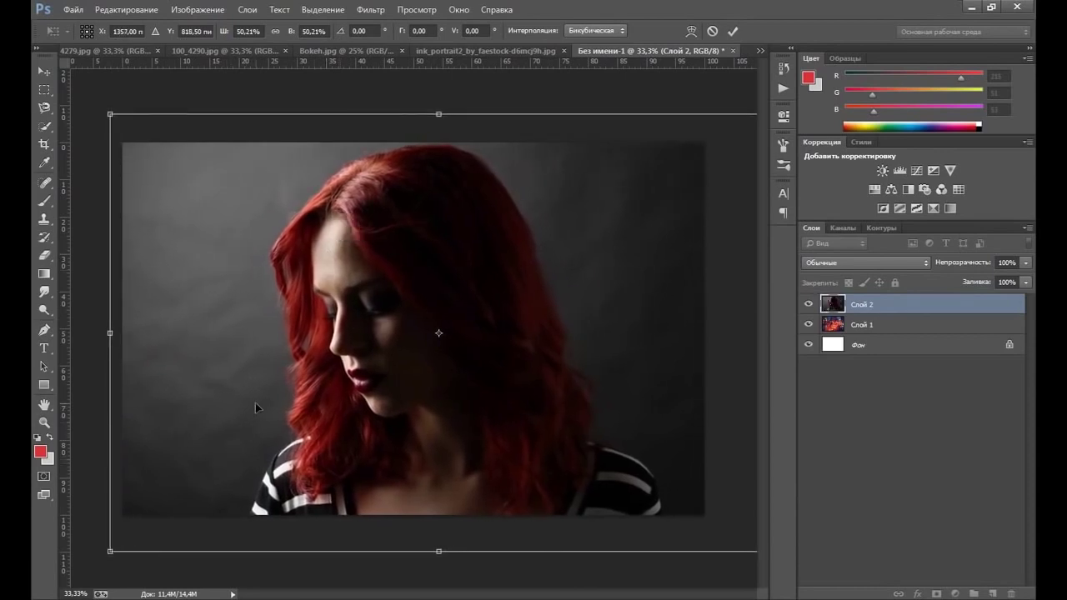
key("Return")
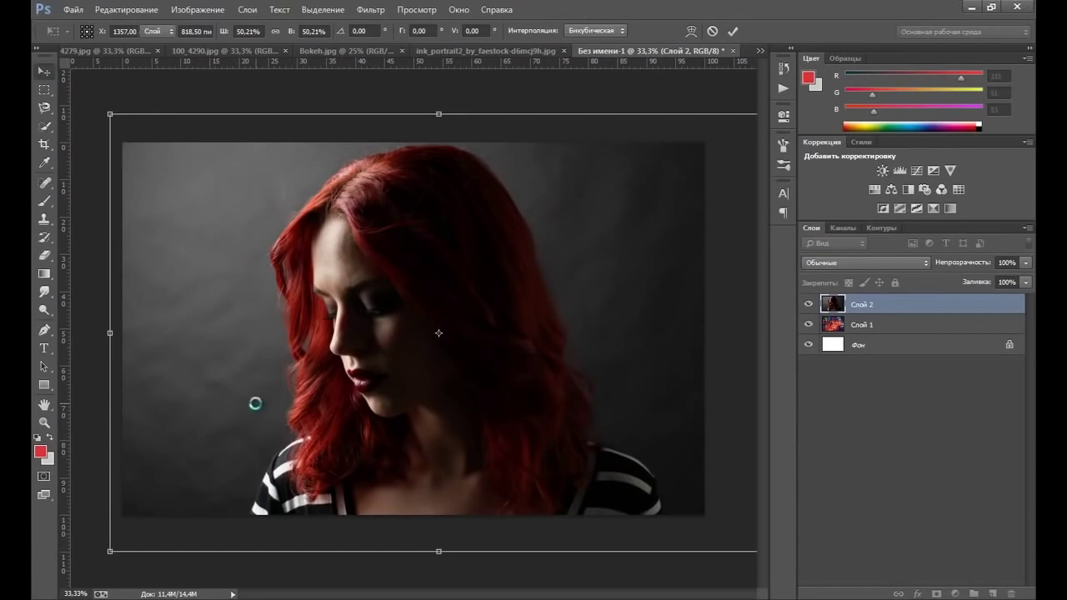
Step: Convert the Фон background to a normal layer, delete it, and reselect portrait layer Слой 2
double_click(884, 352)
left_click(696, 196)
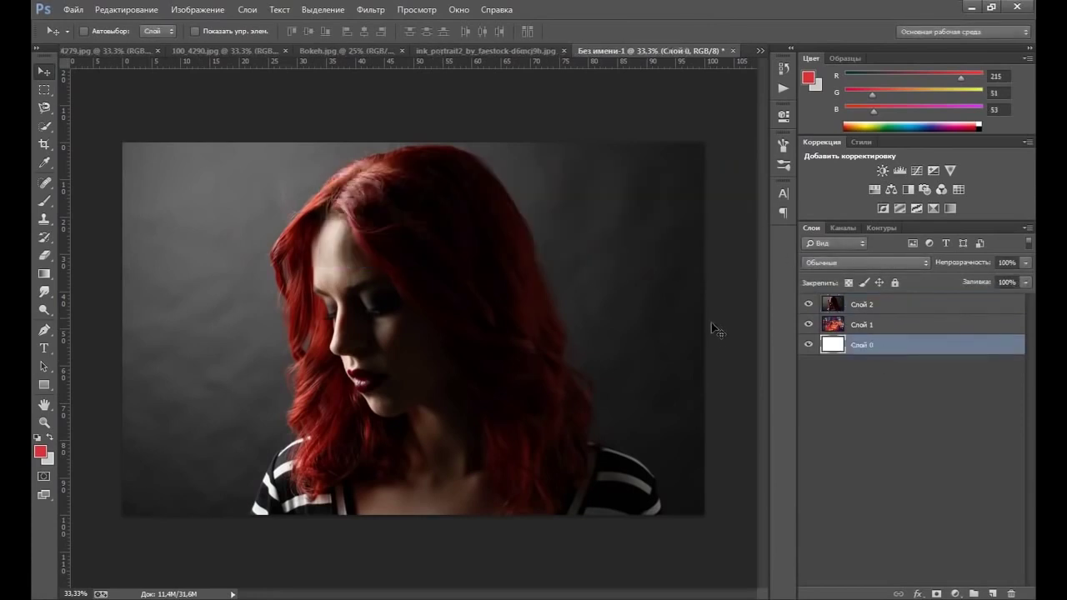
key("Delete")
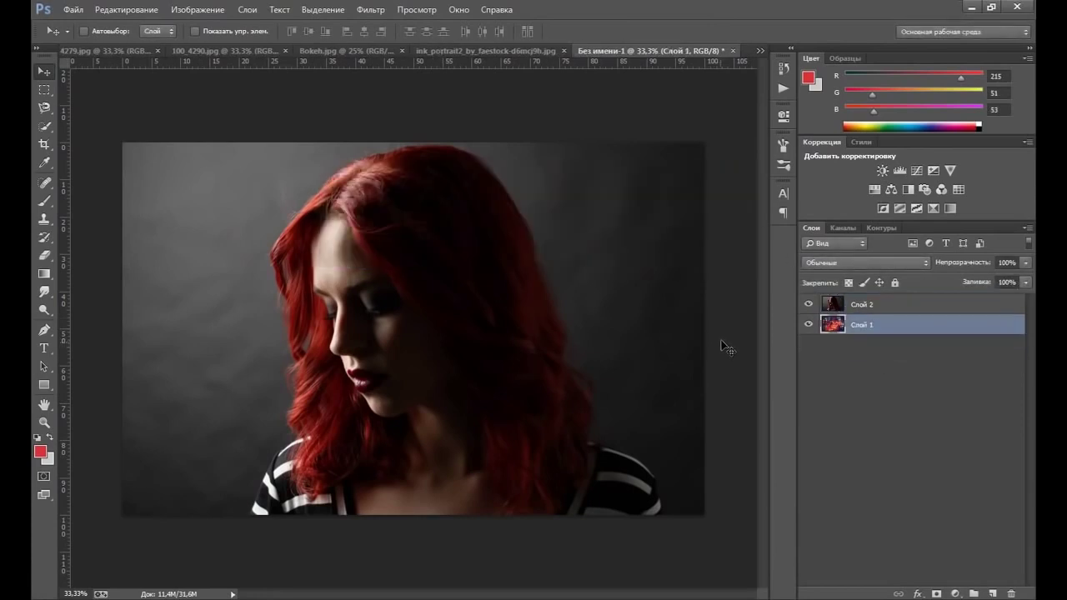
left_click(868, 305)
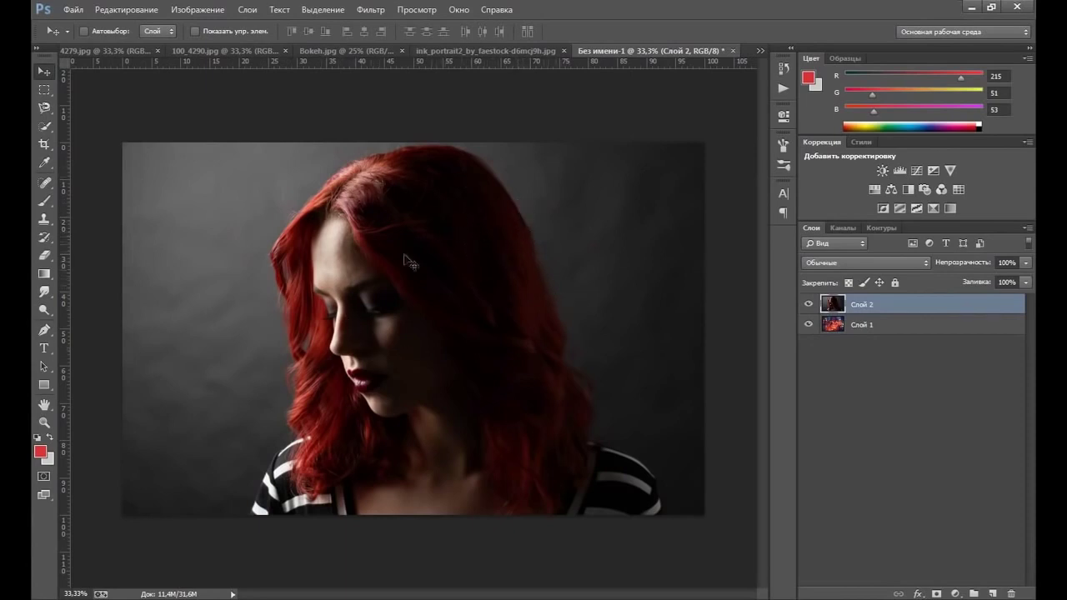
left_click(44, 423)
Step: Quick-select the woman's hair, face, neck and shoulders
left_click(379, 305)
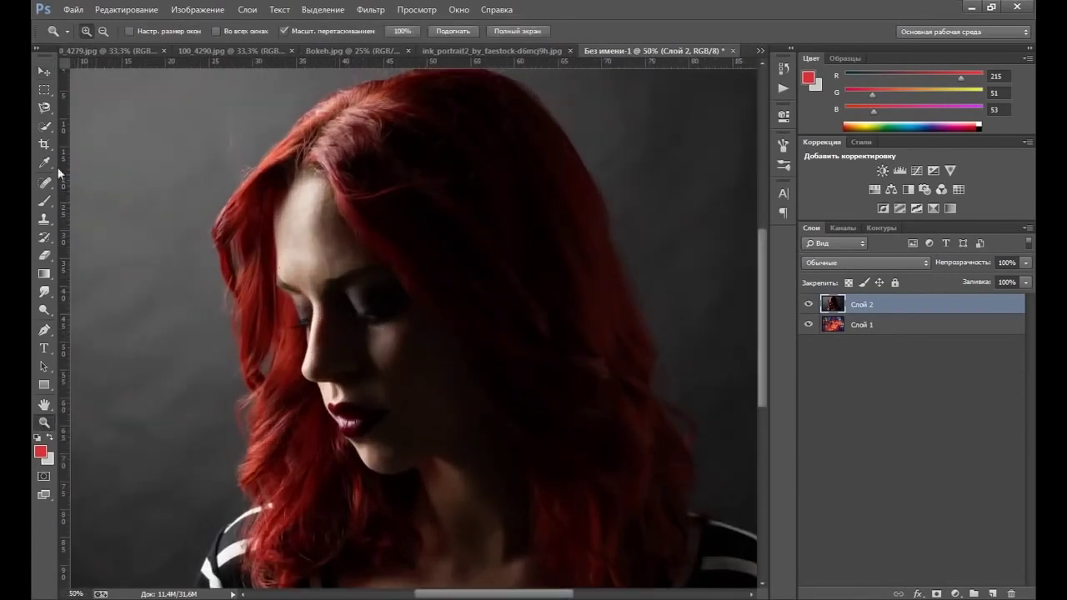
left_click(47, 132)
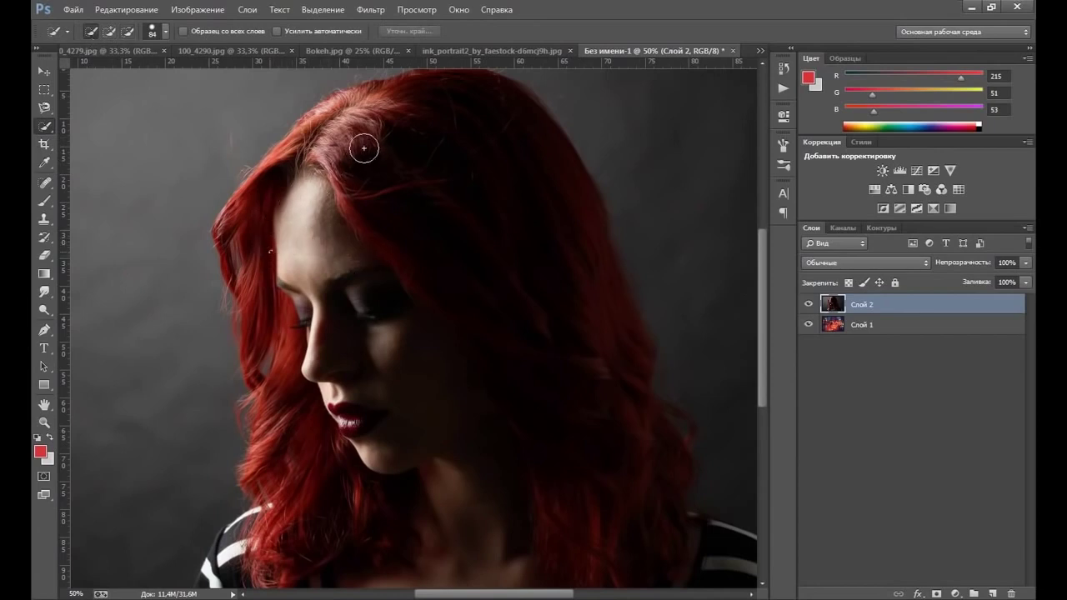
mouse_move(364, 148)
left_mouse_down()
mouse_move(398, 110)
mouse_move(225, 220)
left_mouse_up()
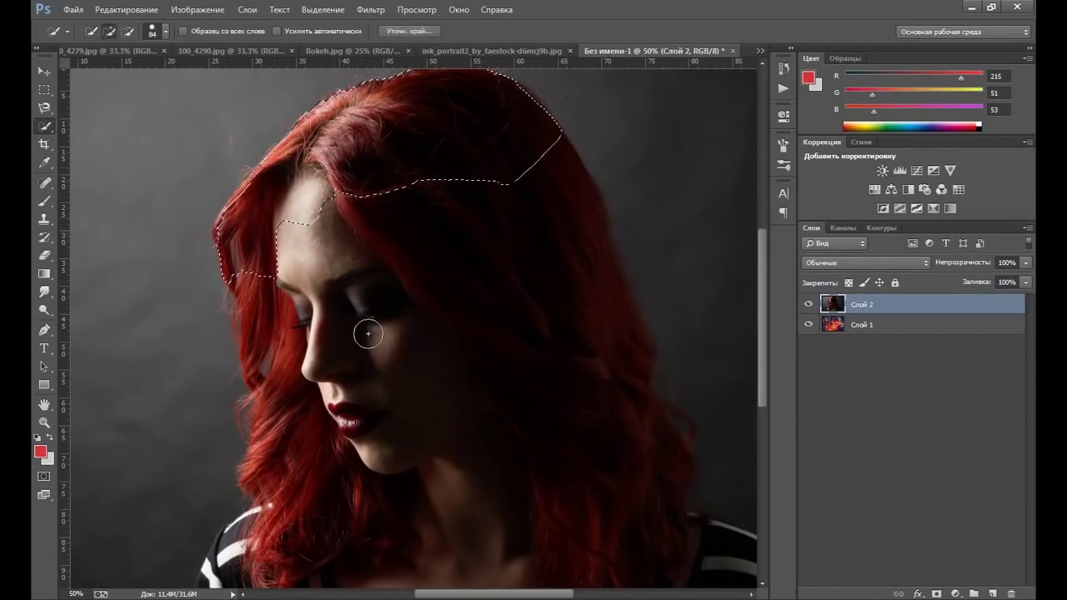
mouse_move(368, 333)
left_mouse_down()
mouse_move(608, 391)
mouse_move(612, 353)
left_mouse_up()
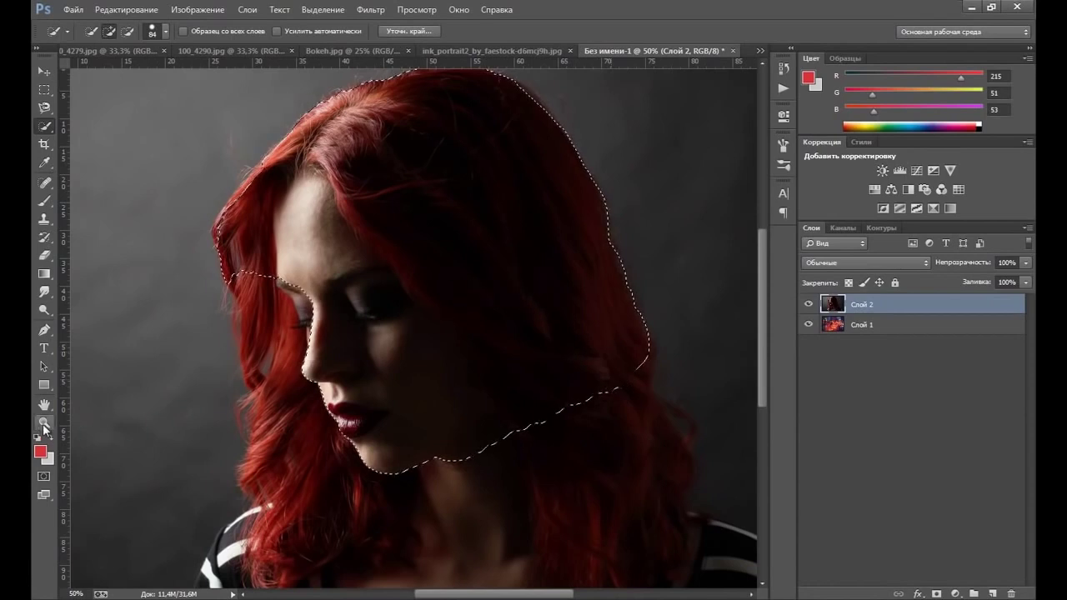
left_click(45, 422)
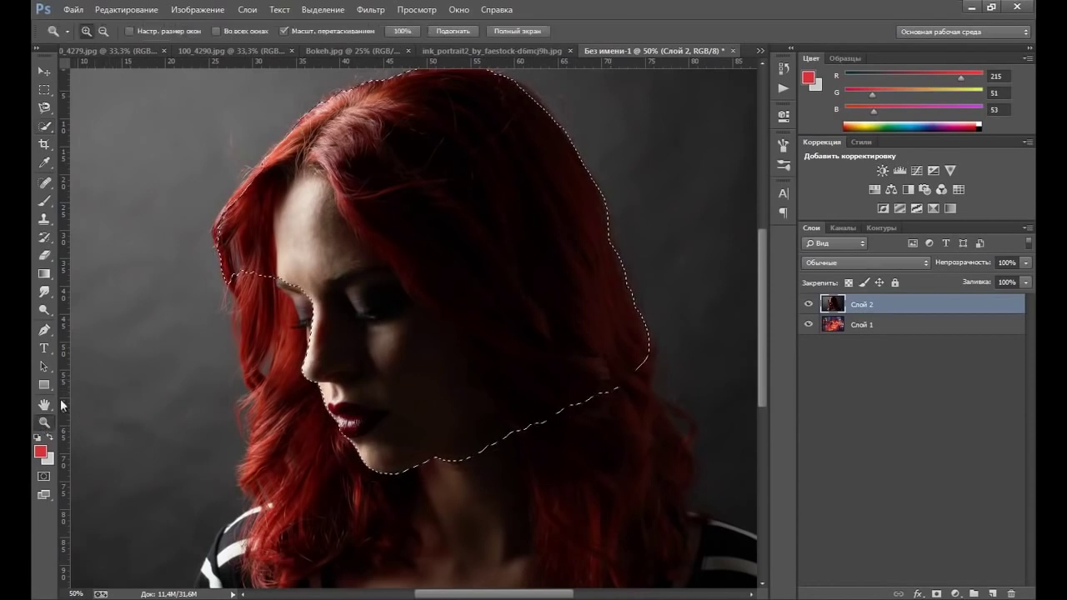
right_click(356, 306)
left_click(382, 312)
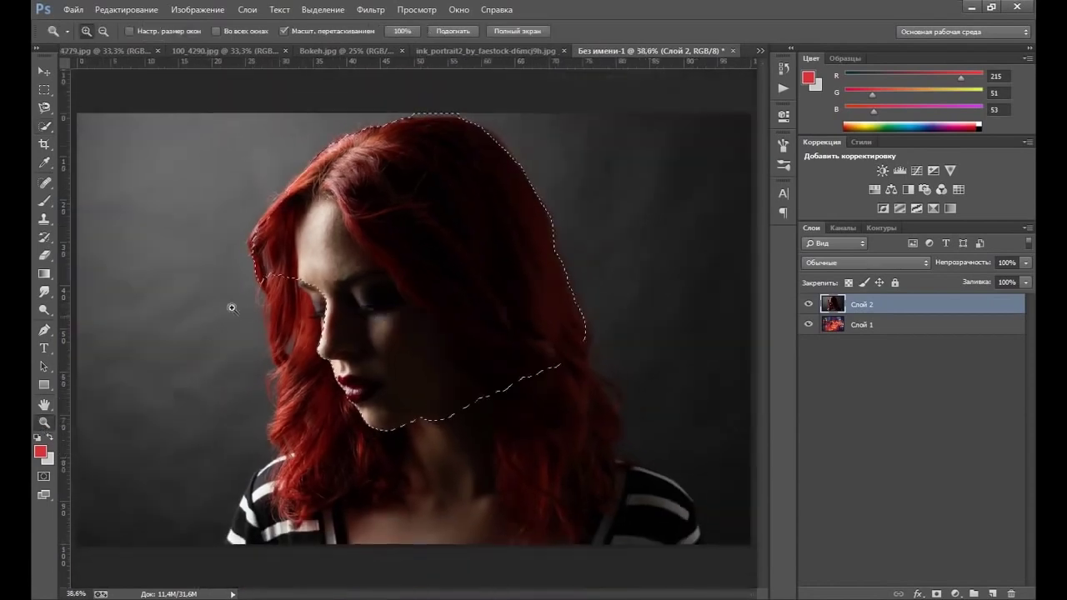
left_click(46, 127)
mouse_move(424, 419)
left_mouse_down()
mouse_move(608, 548)
mouse_move(662, 531)
mouse_move(656, 511)
left_mouse_up()
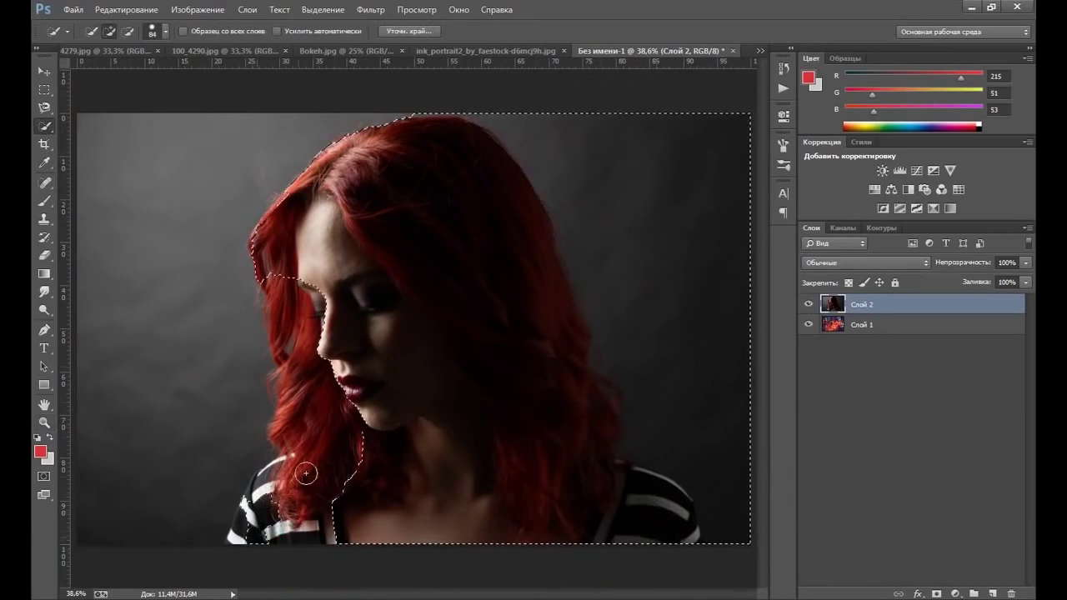
mouse_move(306, 473)
left_mouse_down()
mouse_move(341, 453)
mouse_move(298, 375)
mouse_move(286, 309)
mouse_move(285, 429)
left_mouse_up()
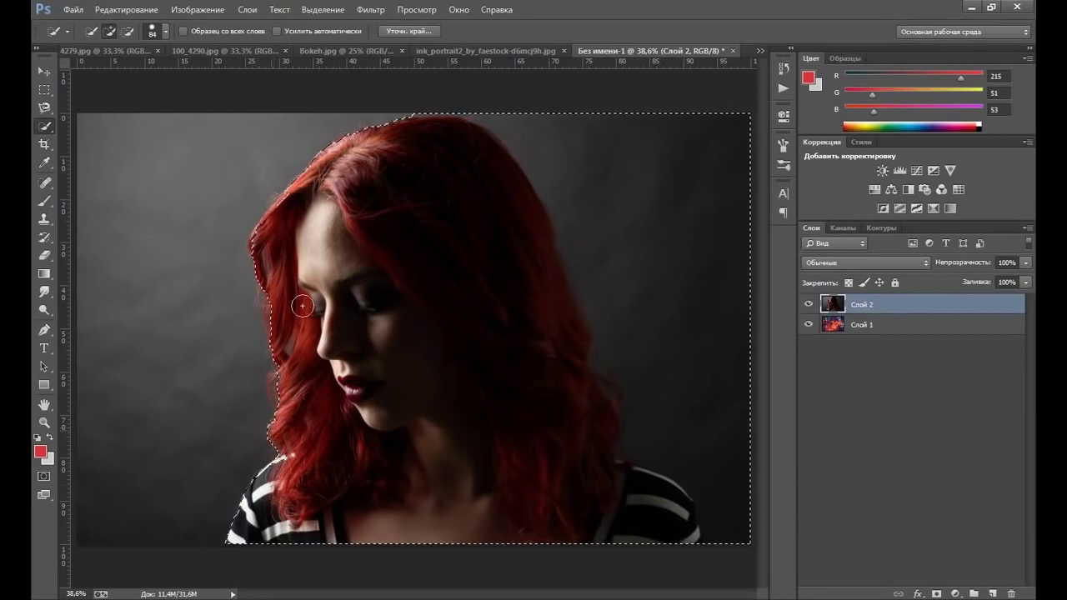
left_click_drag(250, 245, 257, 226)
Step: Subtract the grey backdrop on the right, then add back the right striped shoulder
left_click(126, 31)
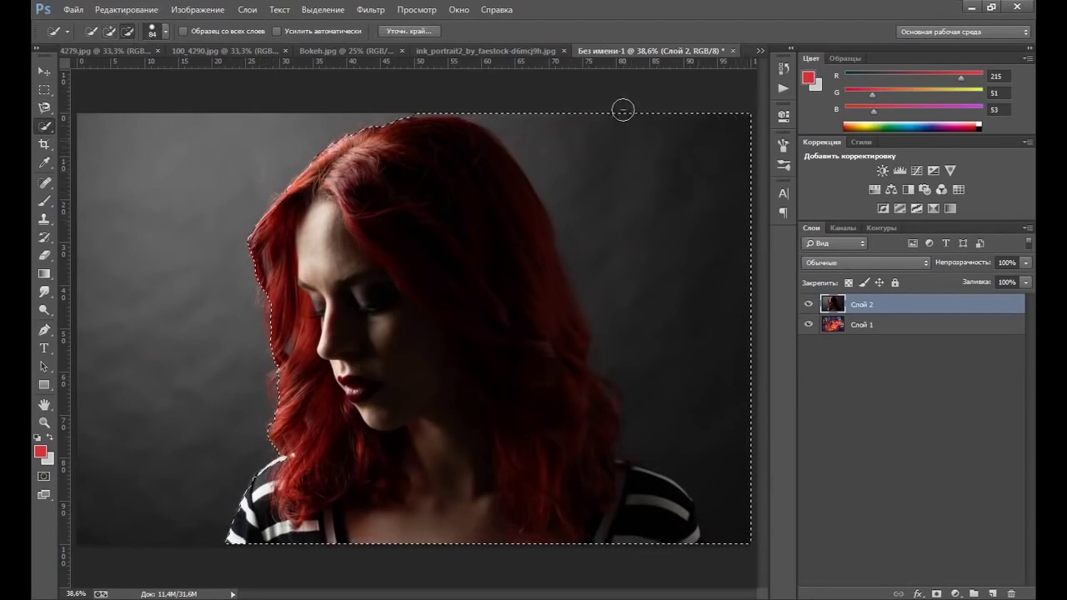
left_click_drag(622, 110, 726, 366)
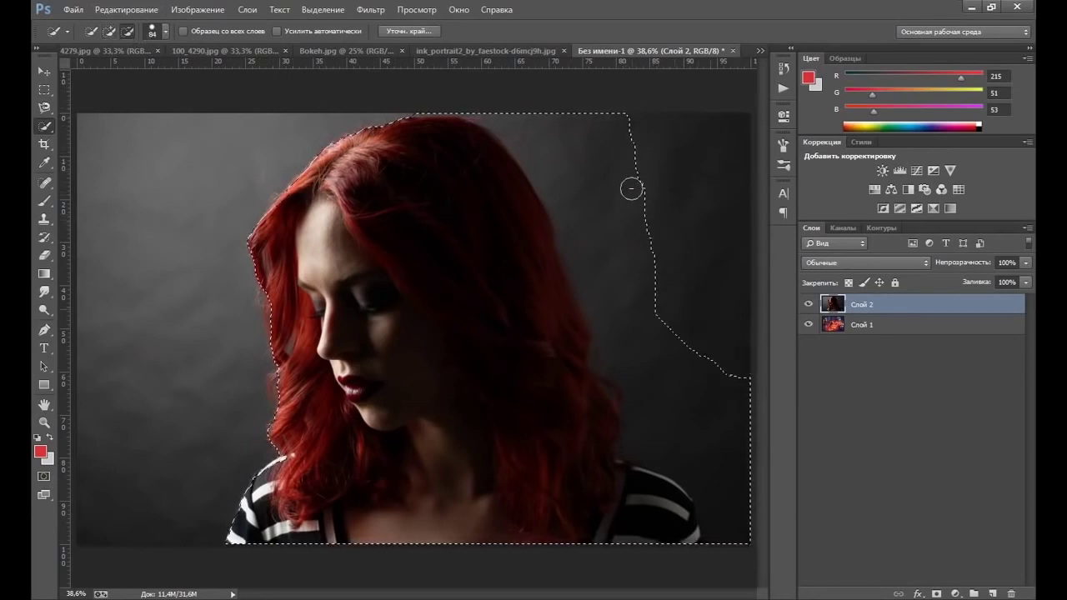
left_click_drag(539, 105, 596, 200)
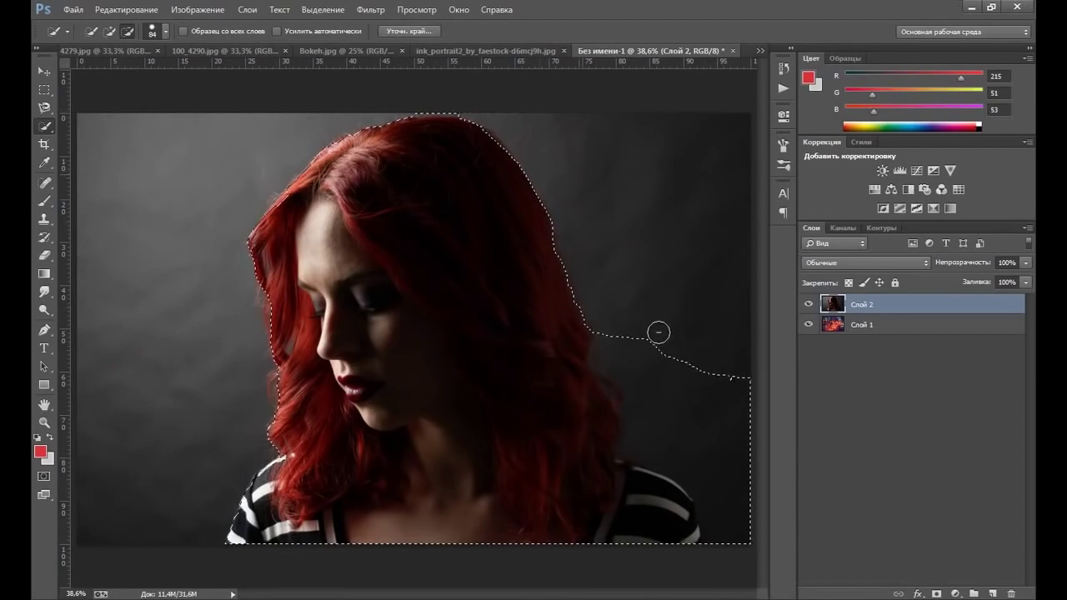
mouse_move(656, 428)
left_mouse_down()
mouse_move(691, 426)
mouse_move(659, 540)
left_mouse_up()
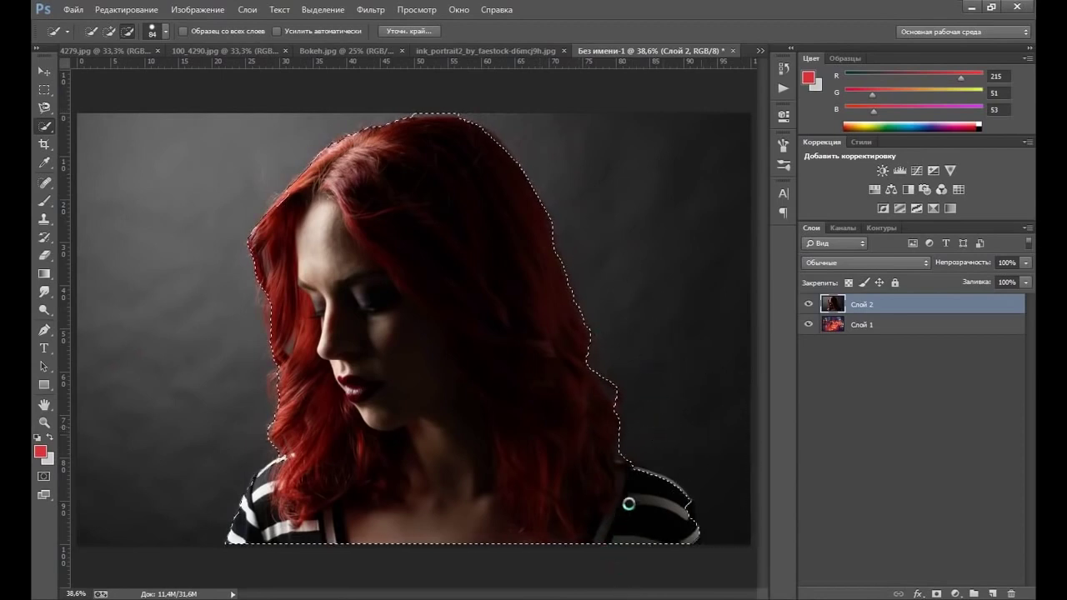
left_click(108, 31)
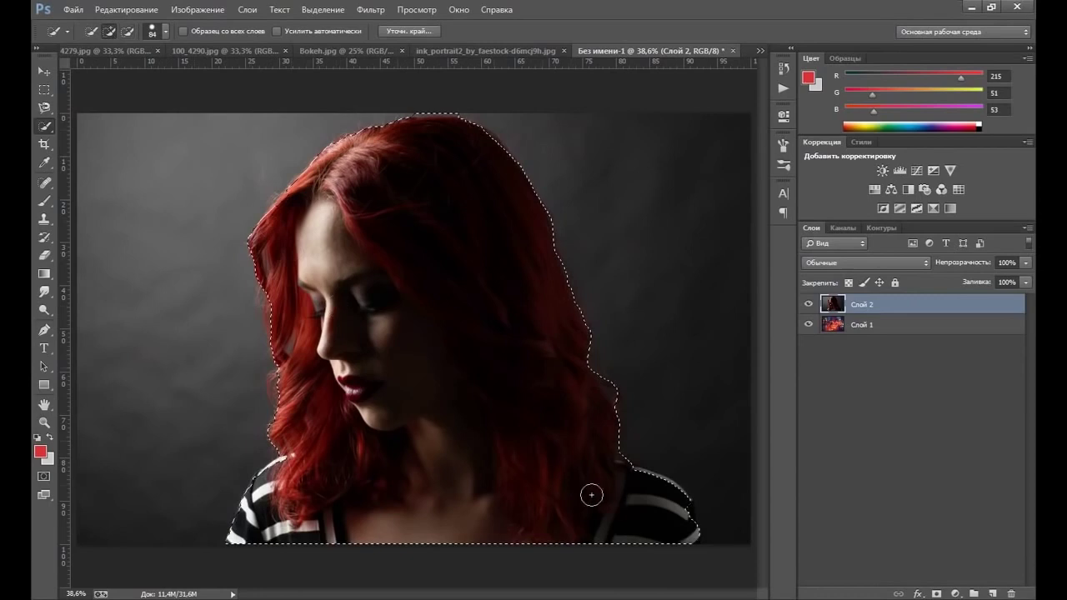
left_click(690, 516)
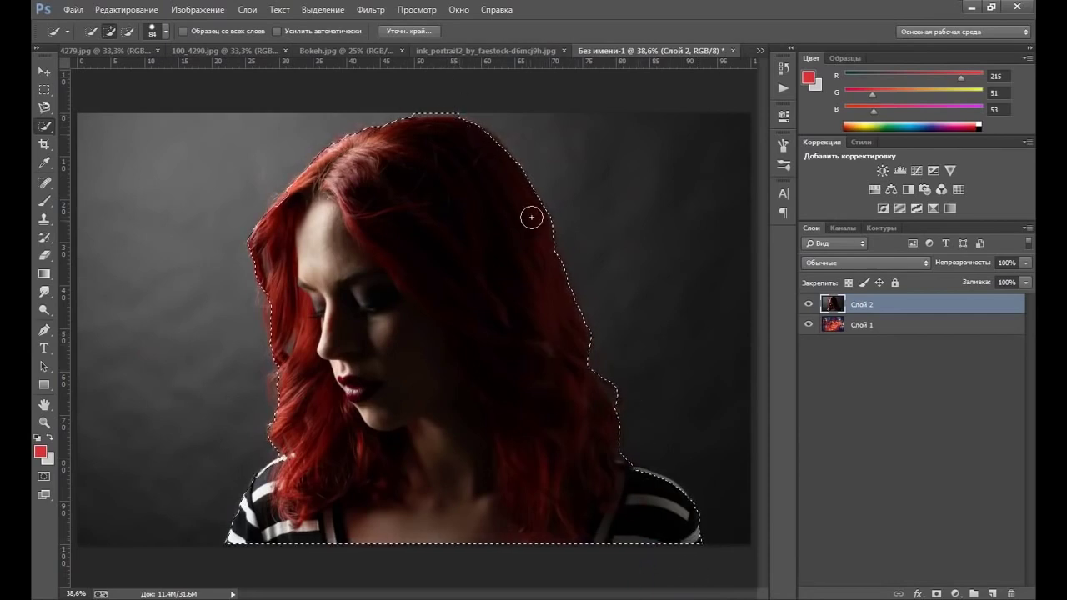
Step: Open Select > Refine Edge and set the Refine Radius brush size to 93
left_click(323, 9)
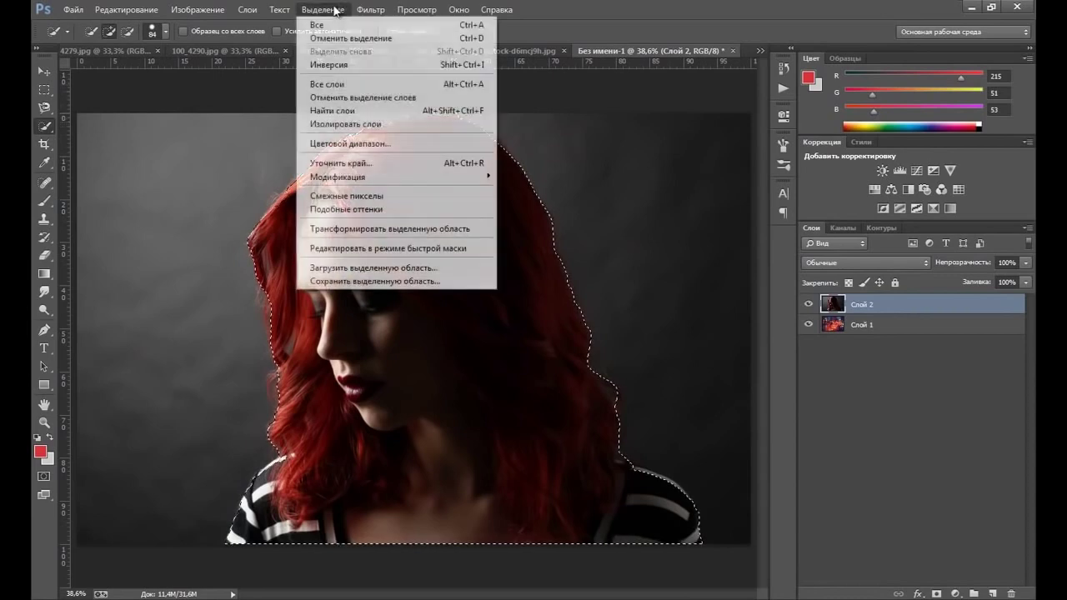
left_click(340, 164)
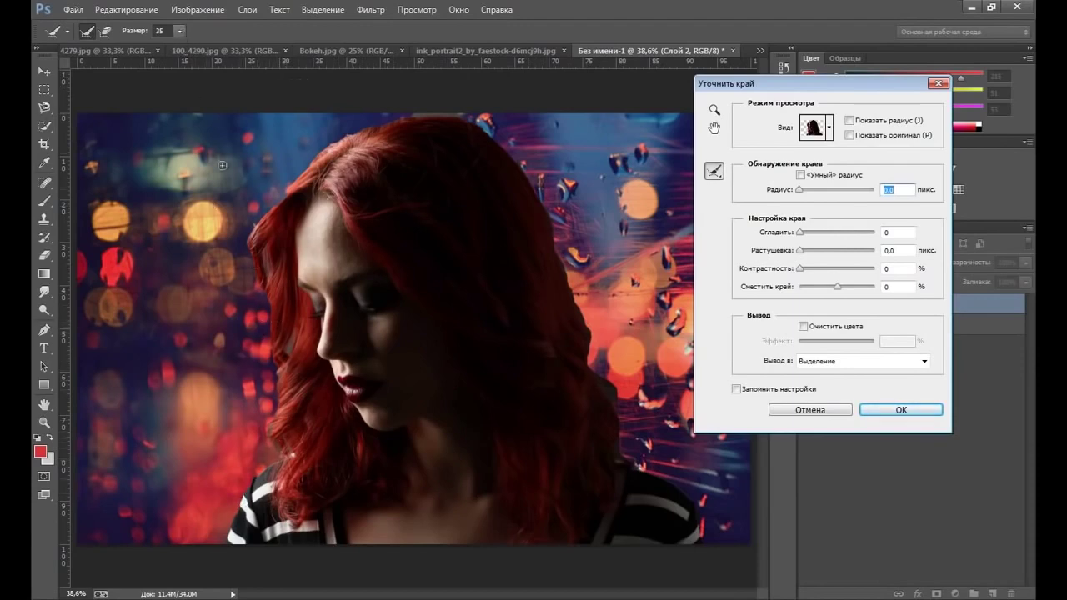
left_click(180, 31)
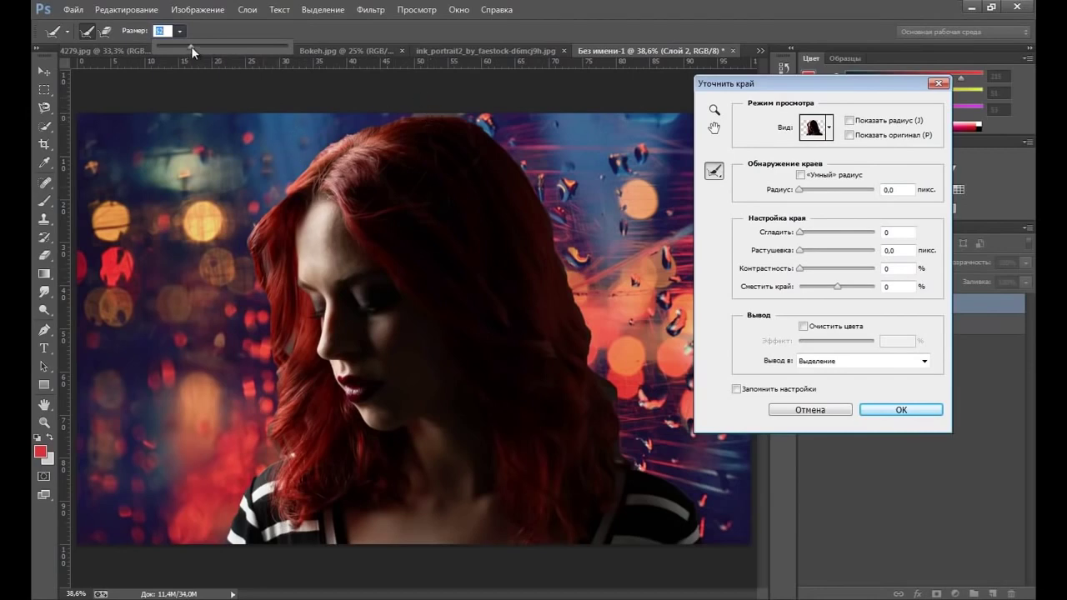
left_click_drag(191, 46, 211, 44)
key("Return")
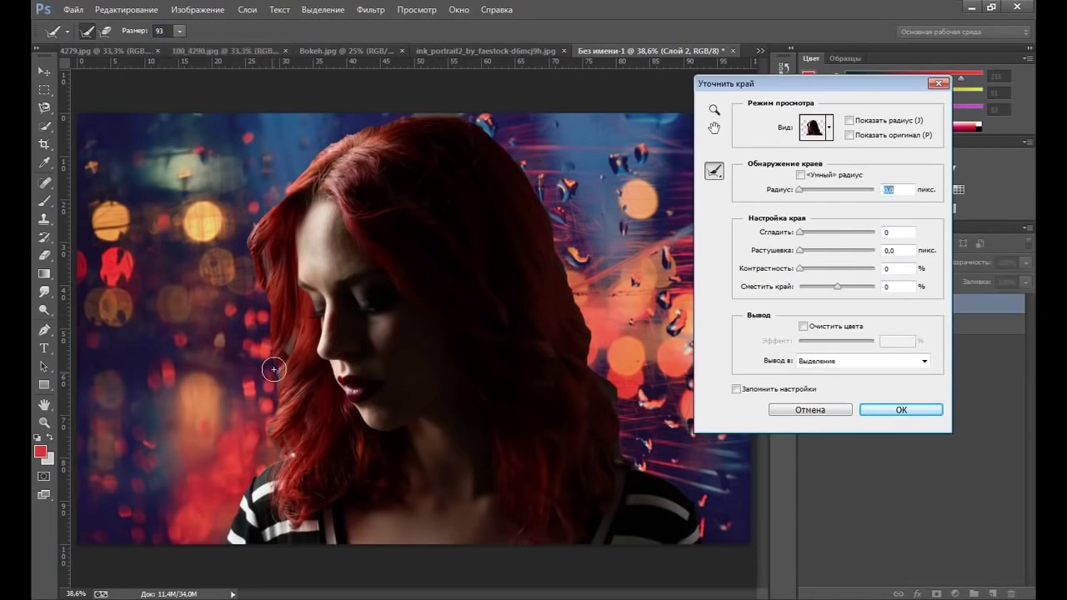
Step: Paint the refine brush along the top, right and left hair edges
mouse_move(273, 369)
left_mouse_down()
mouse_move(251, 259)
mouse_move(305, 164)
mouse_move(369, 125)
left_mouse_up()
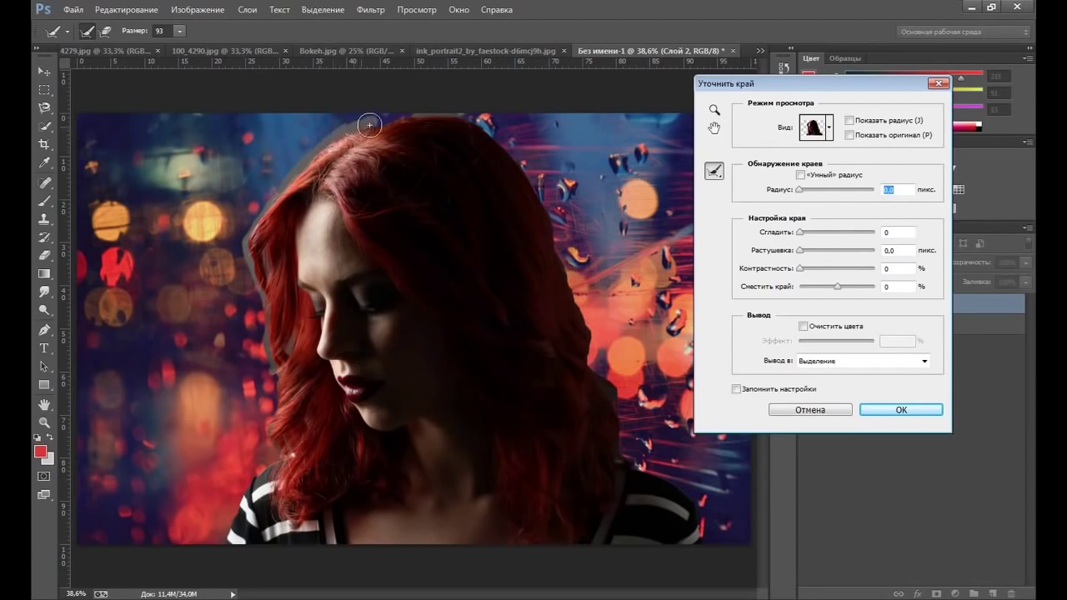
left_click_drag(369, 125, 453, 142)
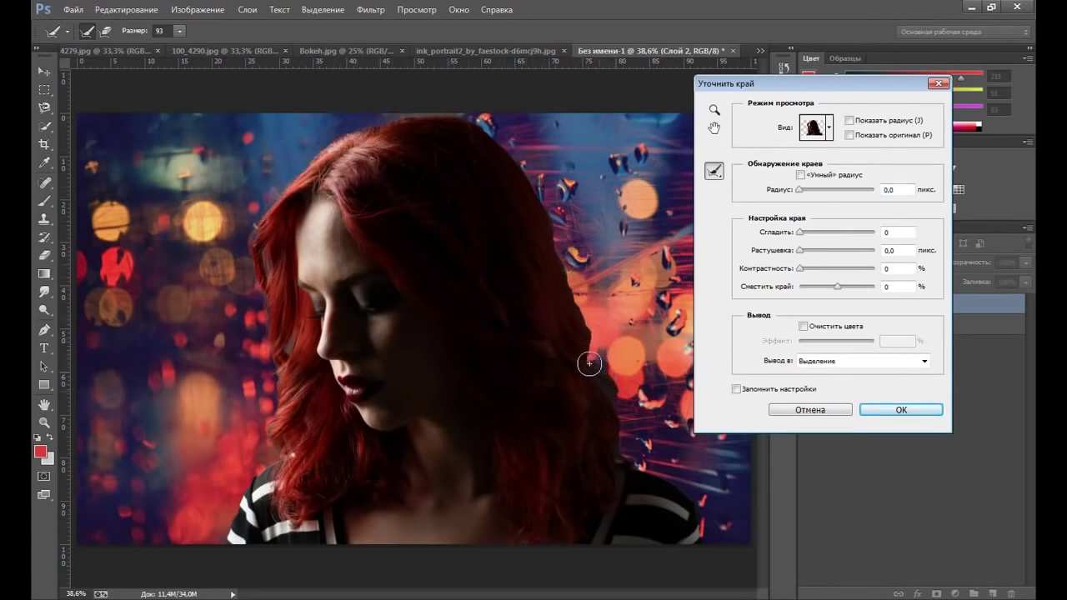
left_click_drag(589, 364, 567, 276)
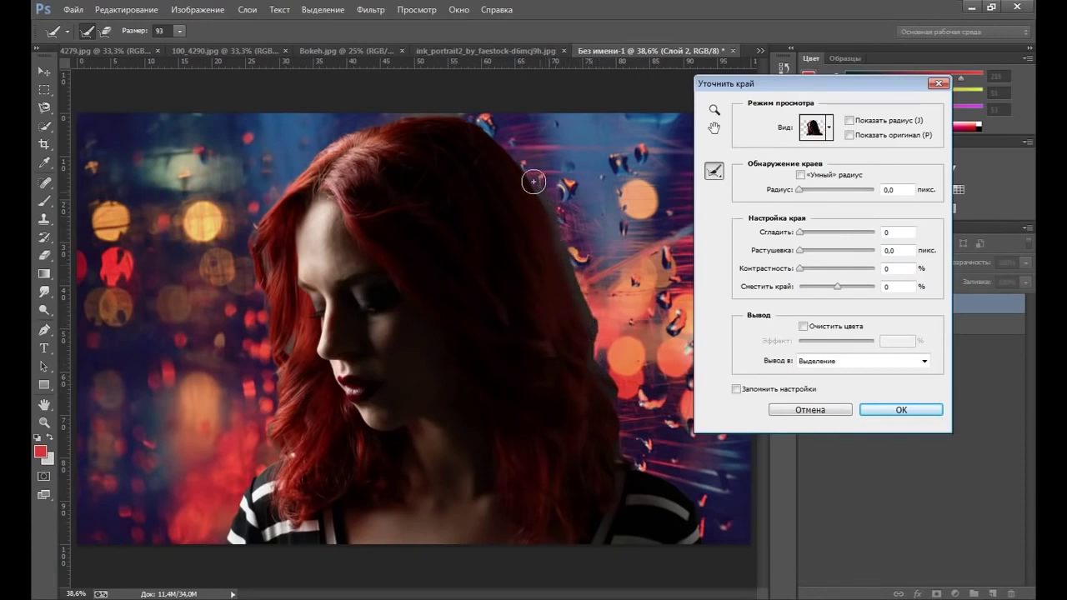
left_click_drag(533, 181, 431, 116)
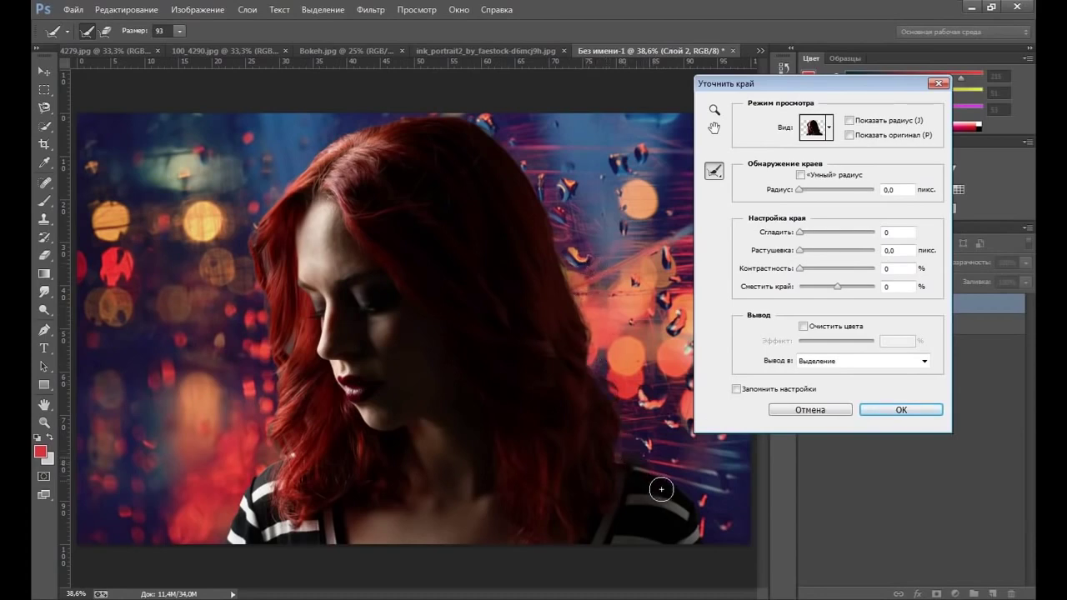
left_click_drag(661, 490, 651, 470)
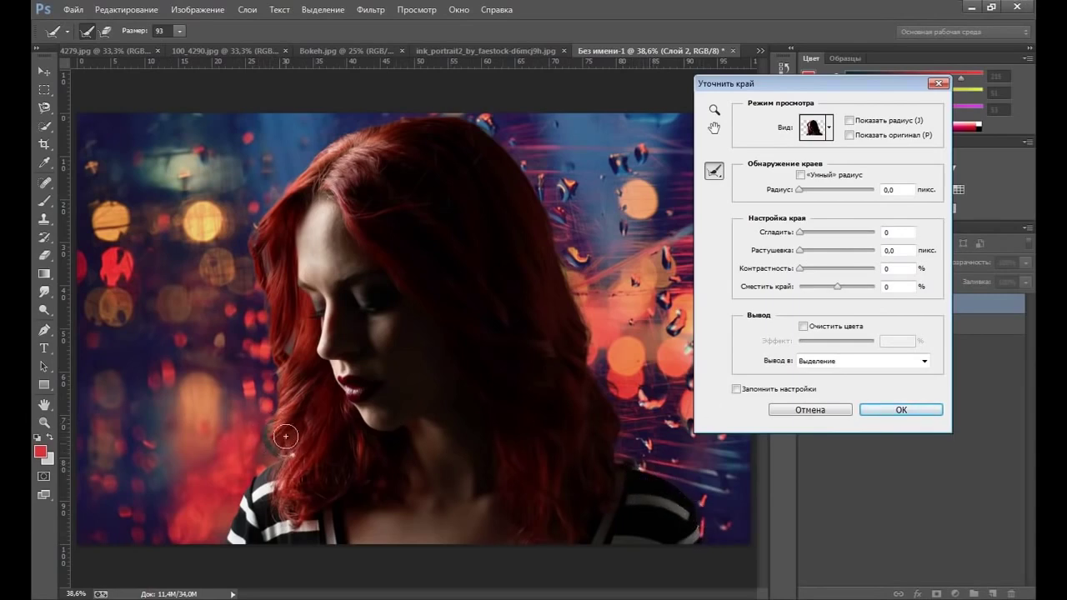
left_click_drag(286, 436, 286, 348)
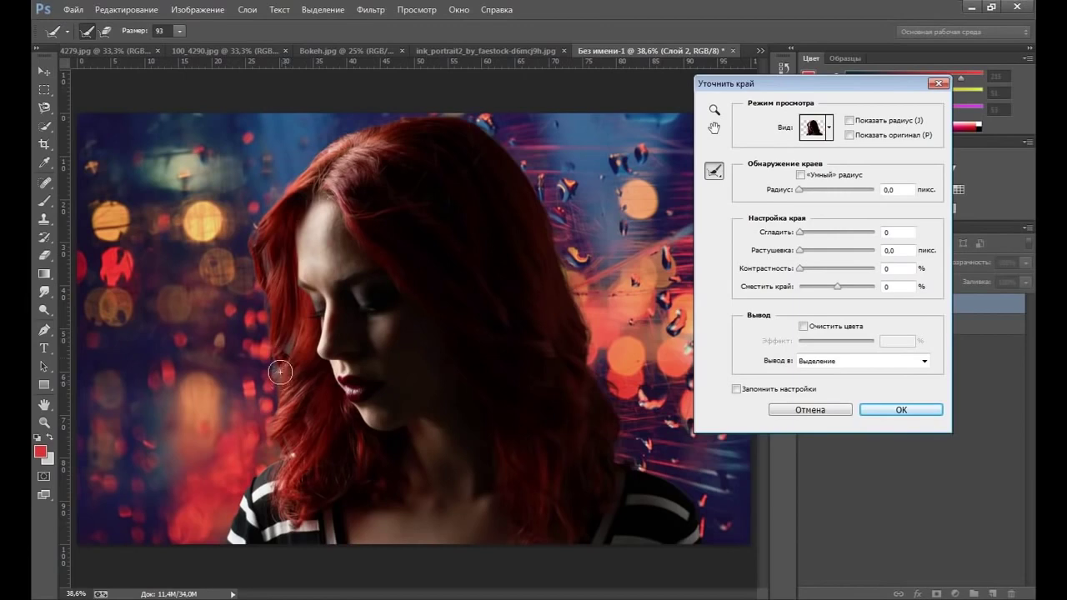
left_click_drag(281, 392, 278, 260)
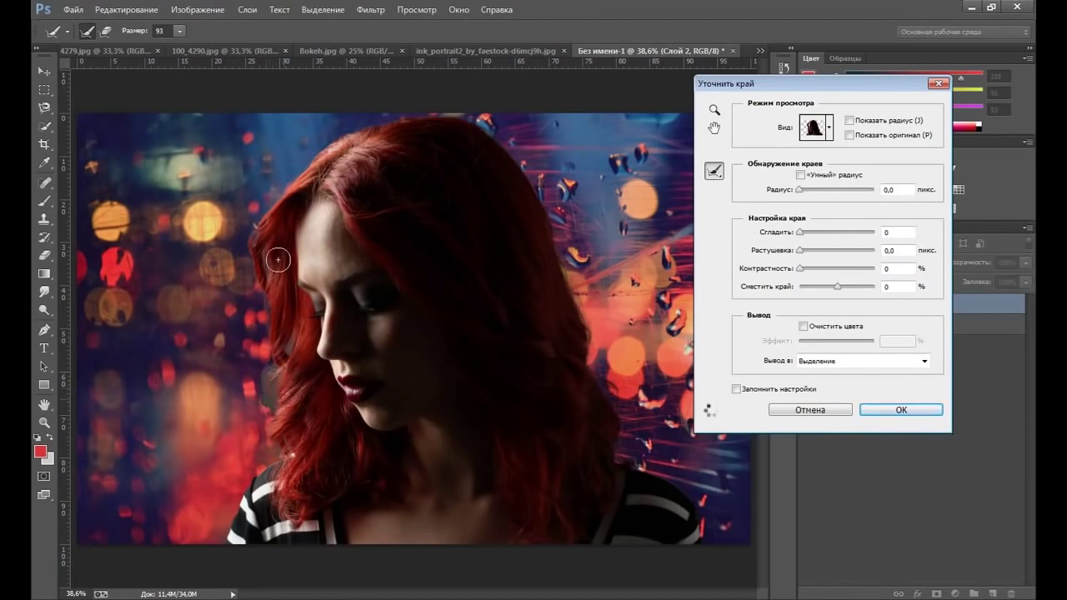
mouse_move(286, 352)
left_mouse_down()
mouse_move(267, 232)
mouse_move(272, 360)
mouse_move(257, 407)
left_mouse_up()
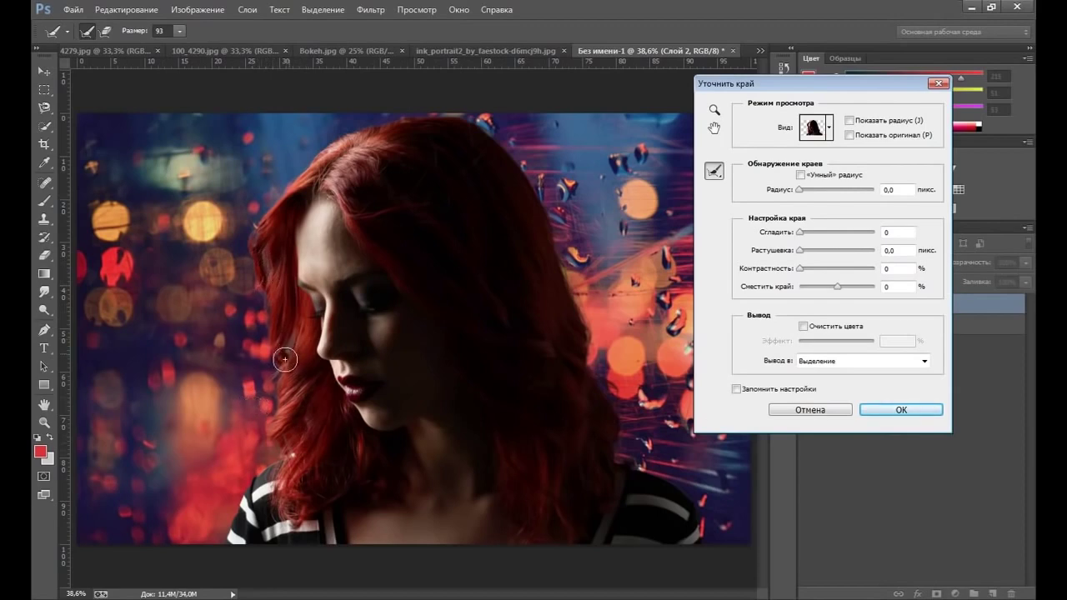
left_click_drag(285, 360, 238, 238)
left_click_drag(278, 192, 285, 261)
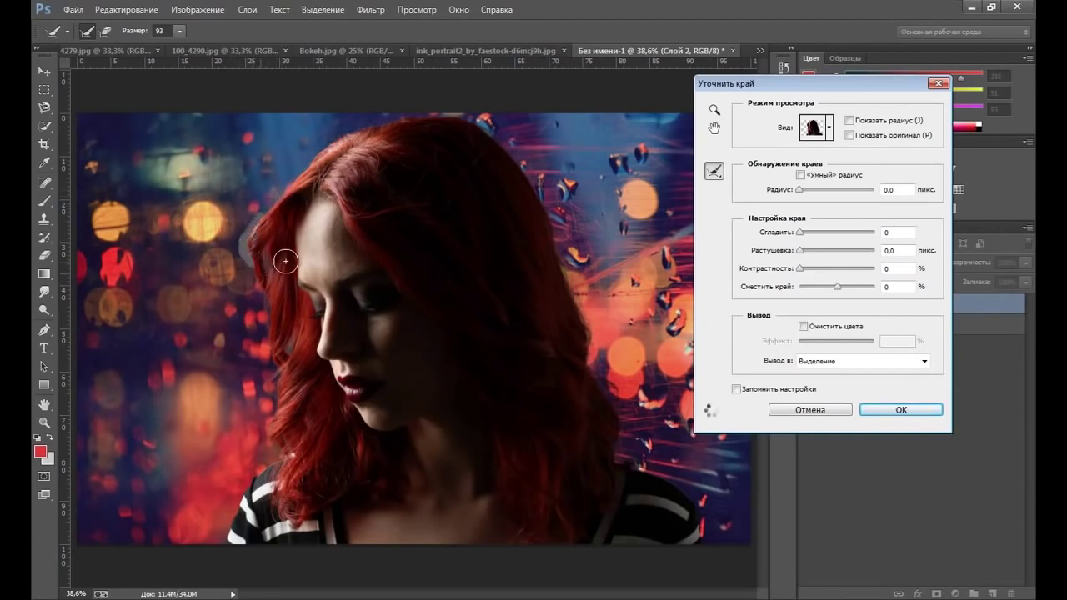
left_click_drag(248, 255, 286, 372)
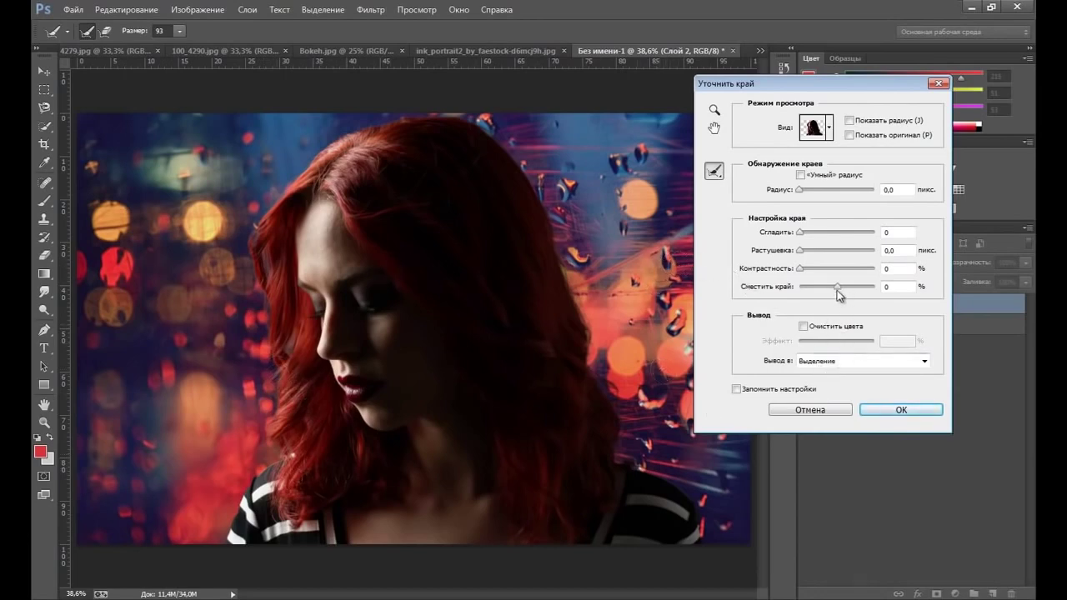
Step: Set Shift Edge to about -15, adjust smoothing, and output to New Layer with Layer Mask
left_click_drag(832, 291, 830, 286)
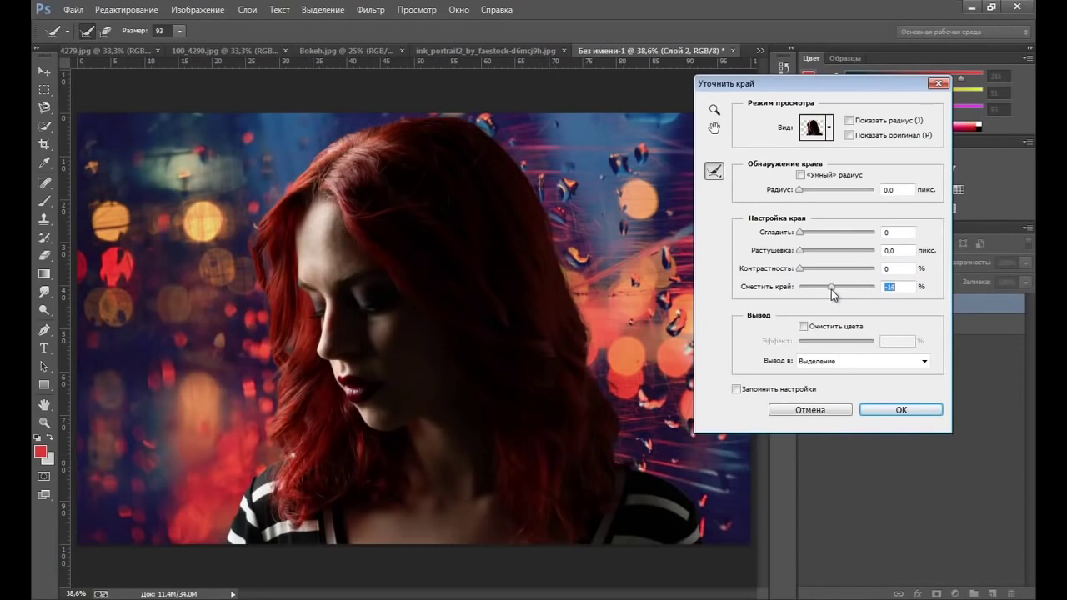
left_click_drag(831, 290, 833, 289)
left_click_drag(801, 234, 810, 234)
left_click(821, 361)
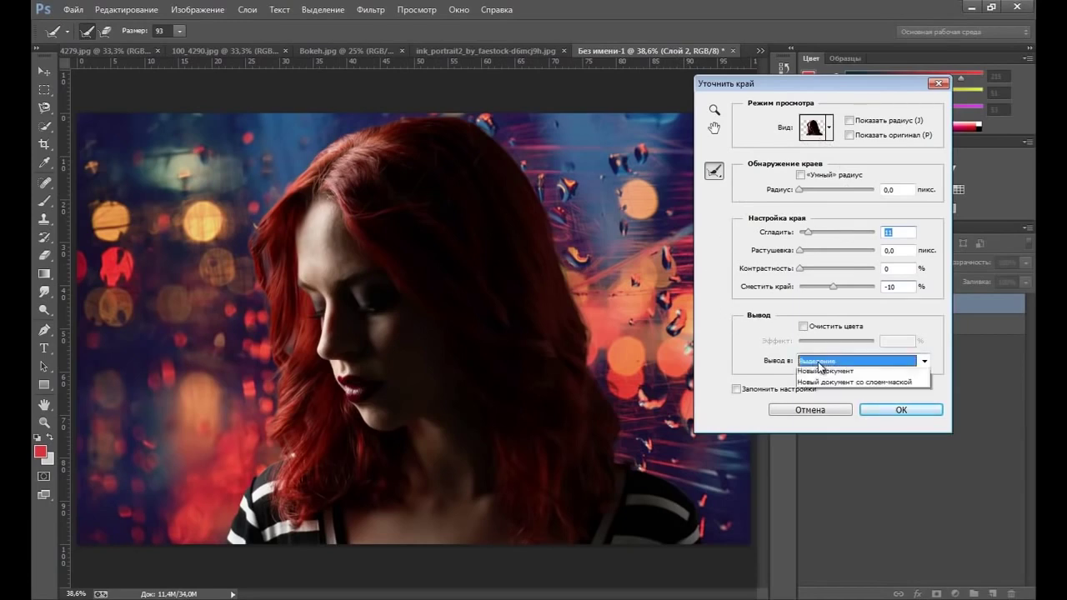
left_click(823, 410)
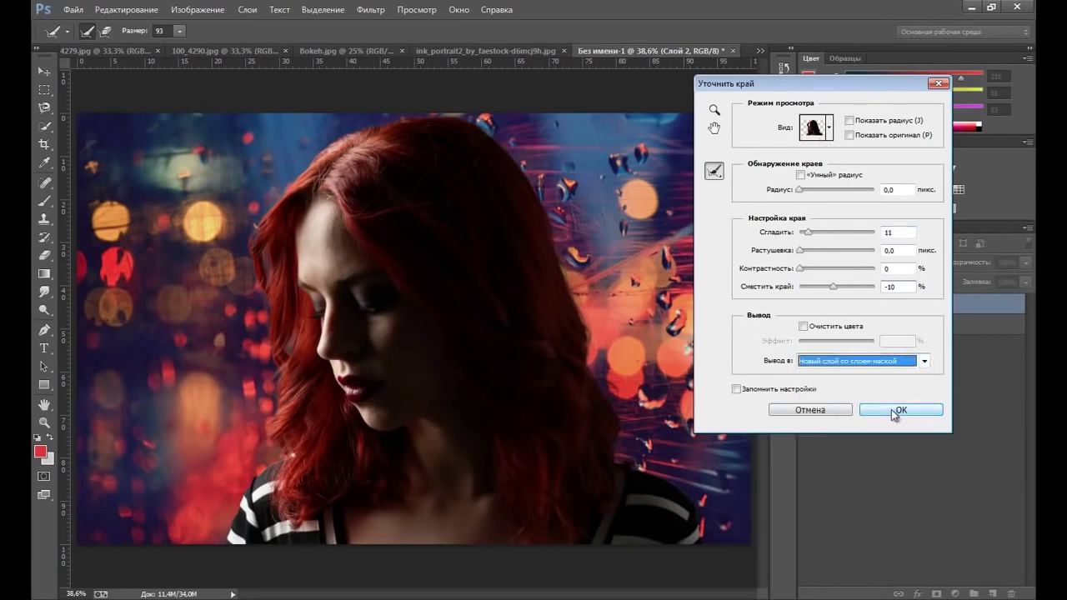
left_click(892, 410)
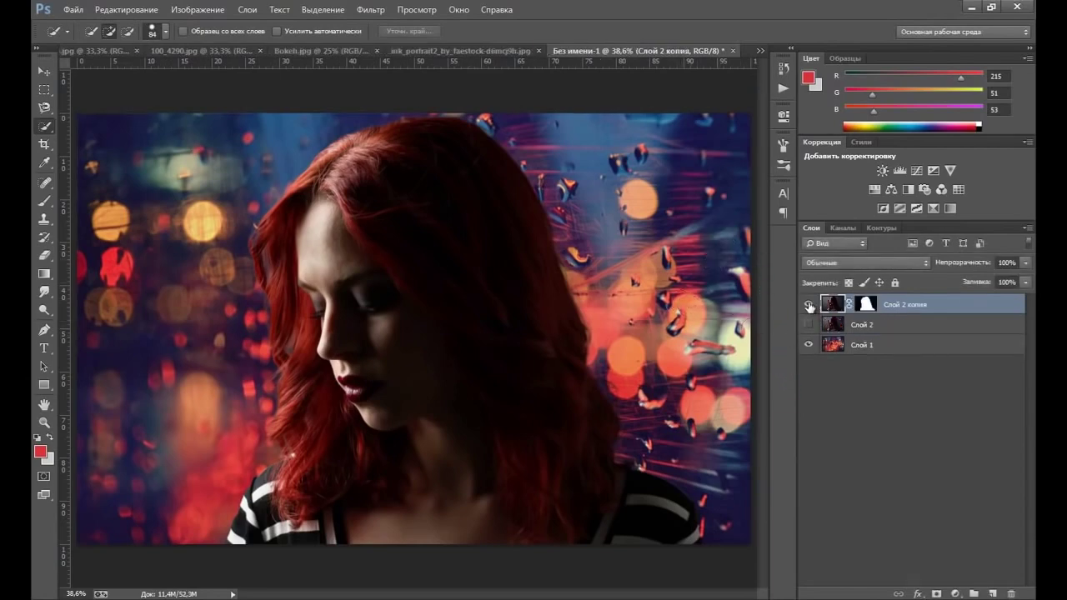
Step: Check the cut-out layer, select its layer mask, and zoom in on the hair
left_click(808, 305)
left_click(809, 304)
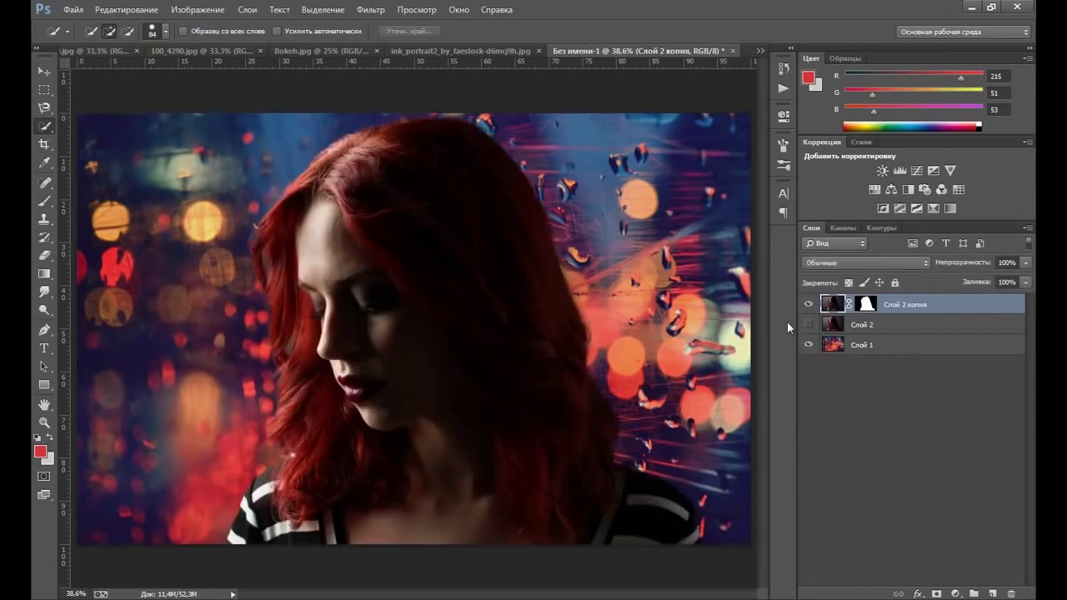
left_click(867, 304)
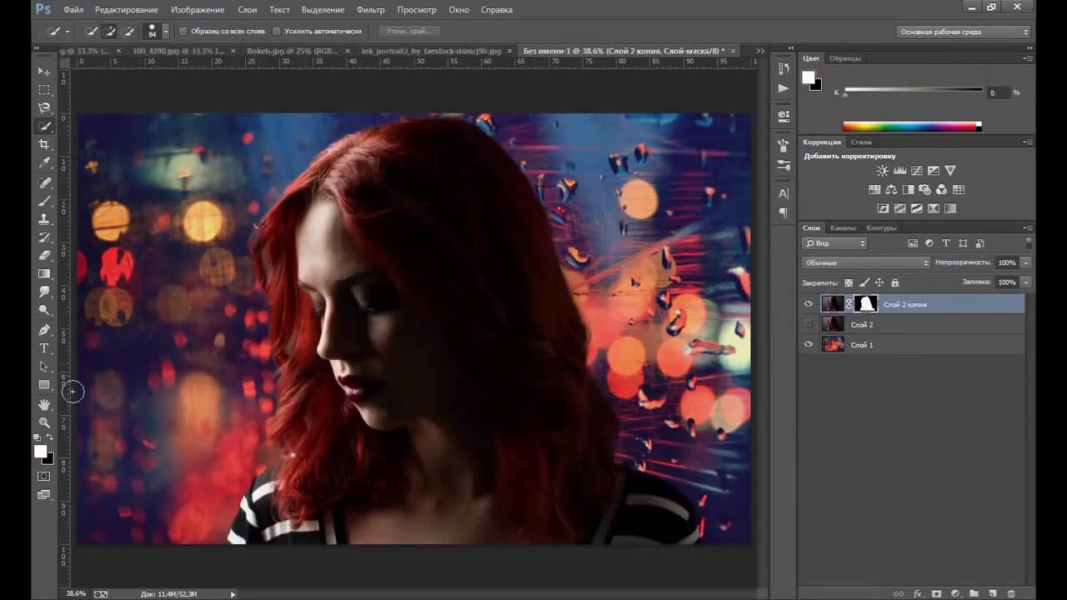
left_click(44, 423)
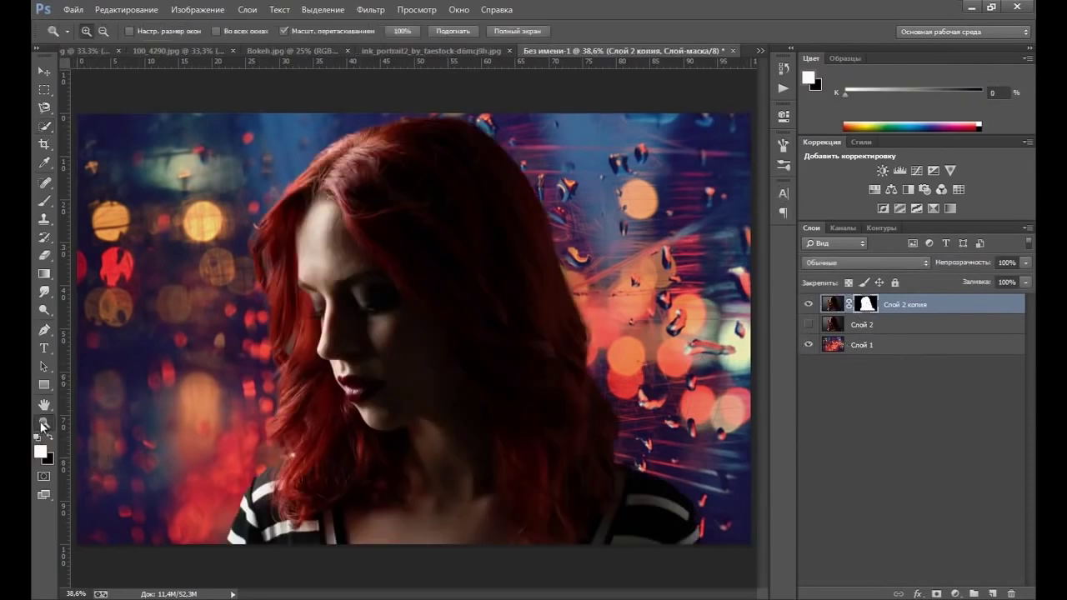
left_click(575, 278)
left_click_drag(569, 235, 533, 224)
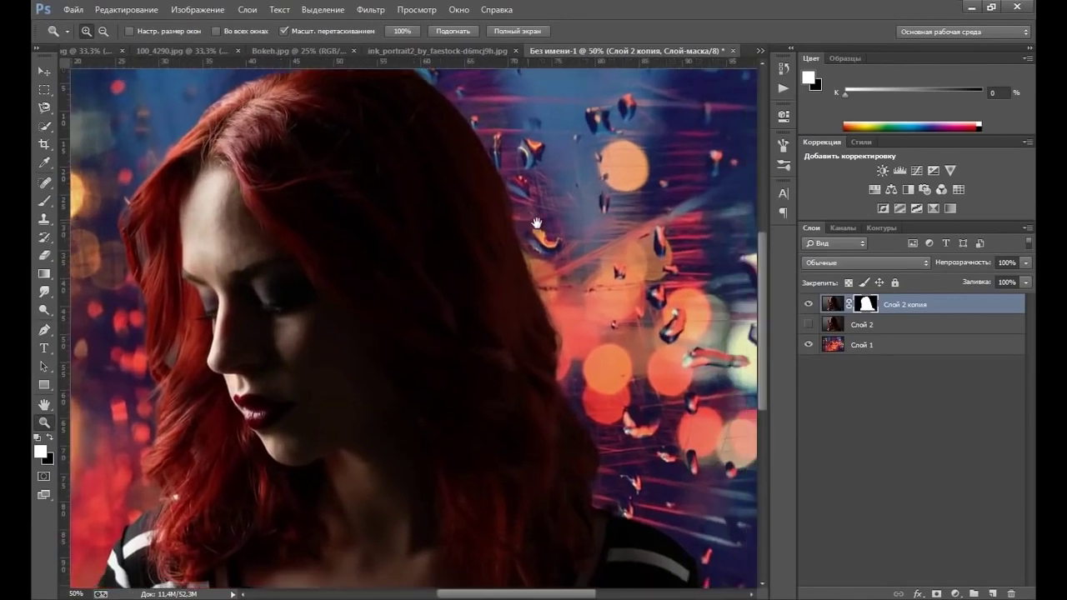
Step: Set the Brush to 43 px, 0% hardness, 32% opacity and 32% flow
left_click(45, 201)
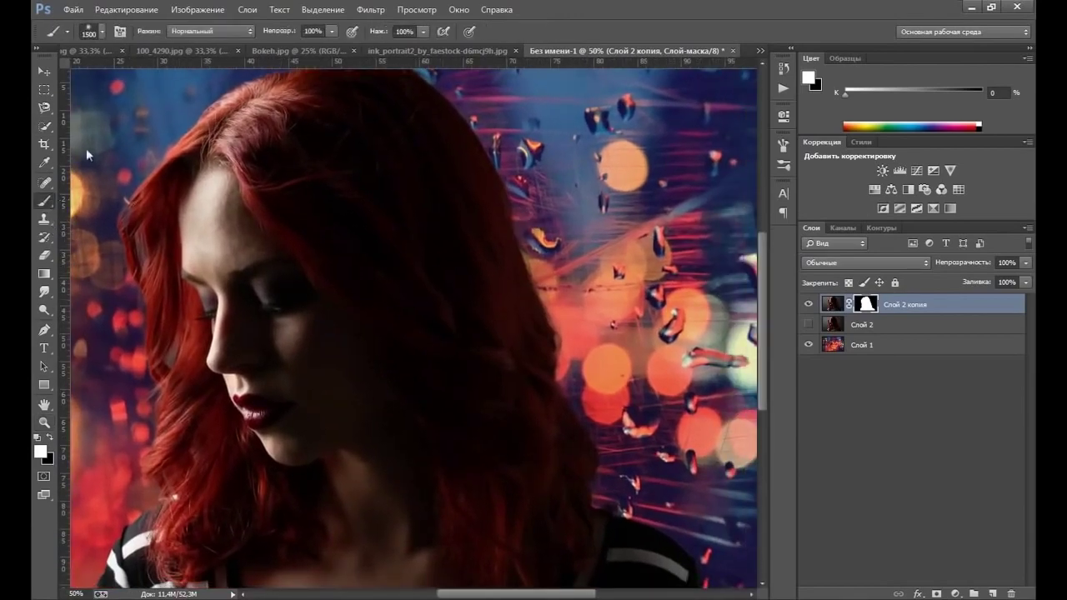
left_click(99, 32)
left_click_drag(134, 71, 127, 73)
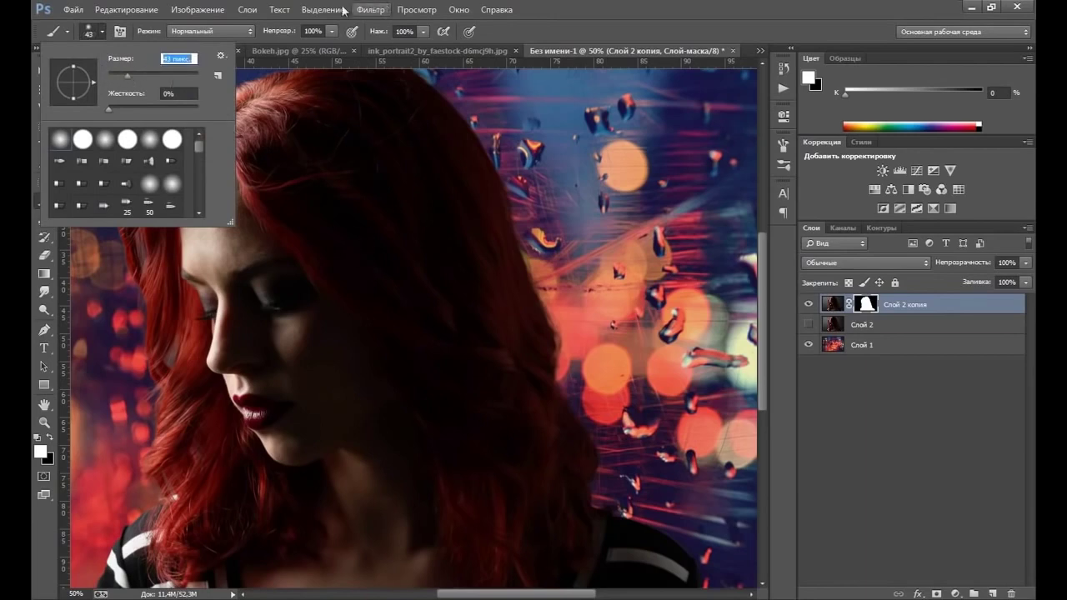
left_click(331, 32)
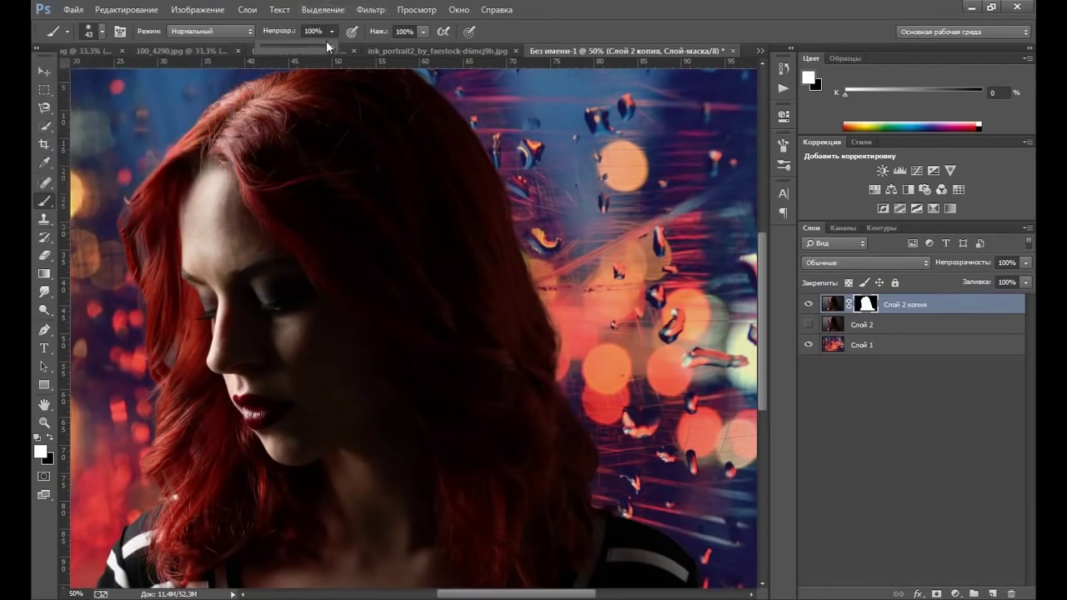
left_click(425, 32)
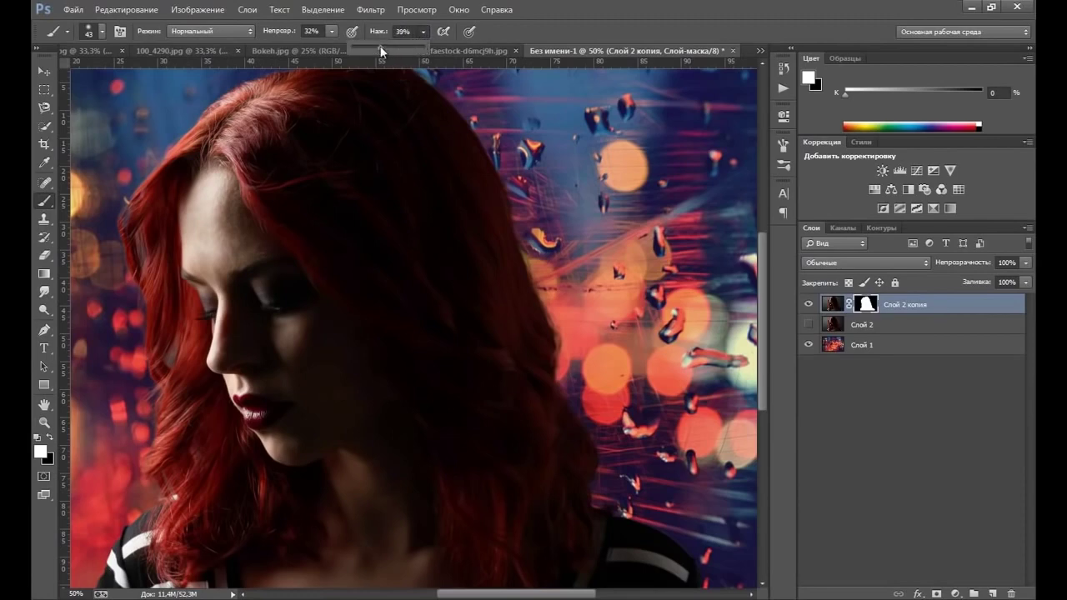
left_click_drag(376, 48, 372, 49)
left_click(586, 5)
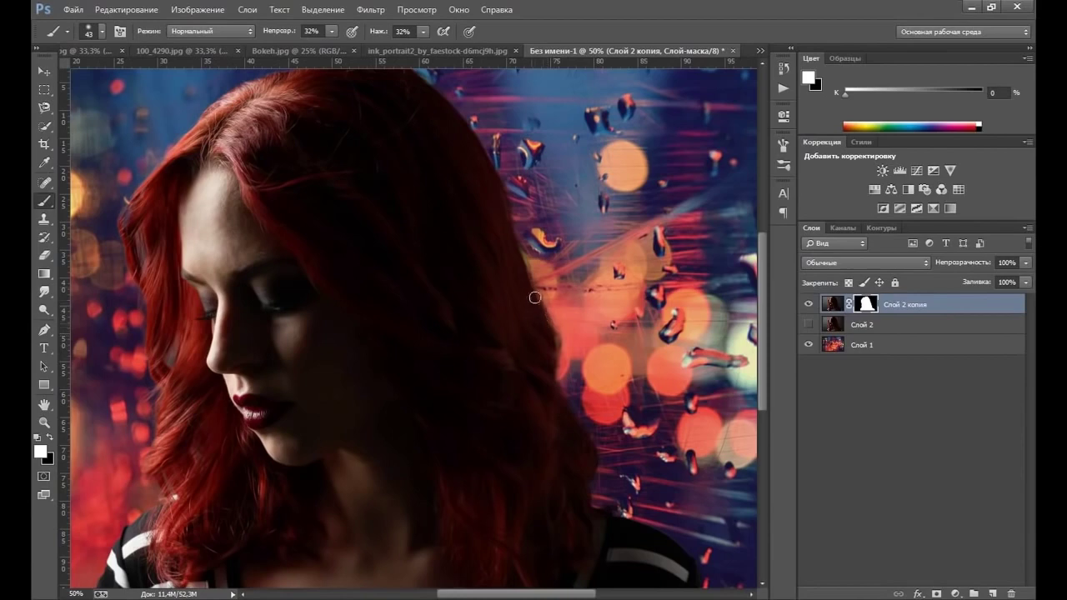
Step: Paint black on the mask to soften the harsh left hair edges
left_click_drag(234, 239, 283, 237)
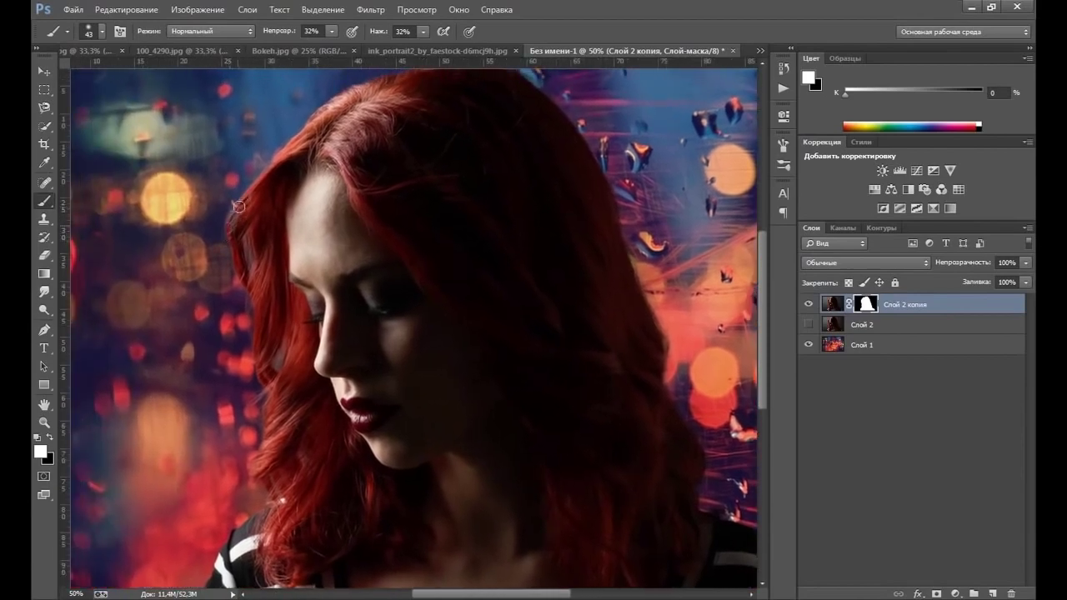
left_click(49, 437)
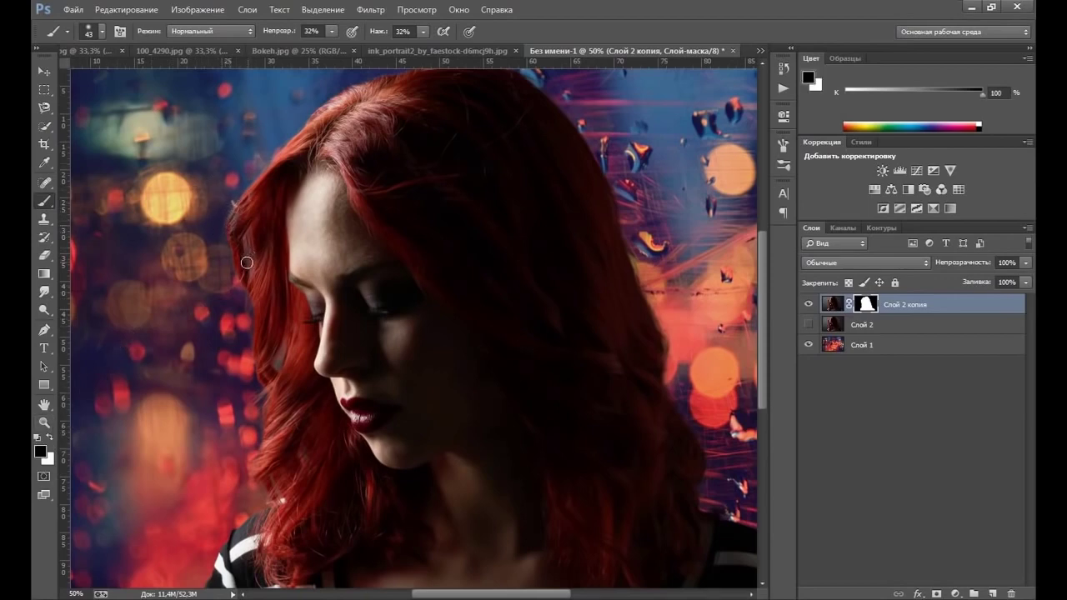
left_click_drag(247, 262, 263, 319)
left_click_drag(272, 392, 277, 364)
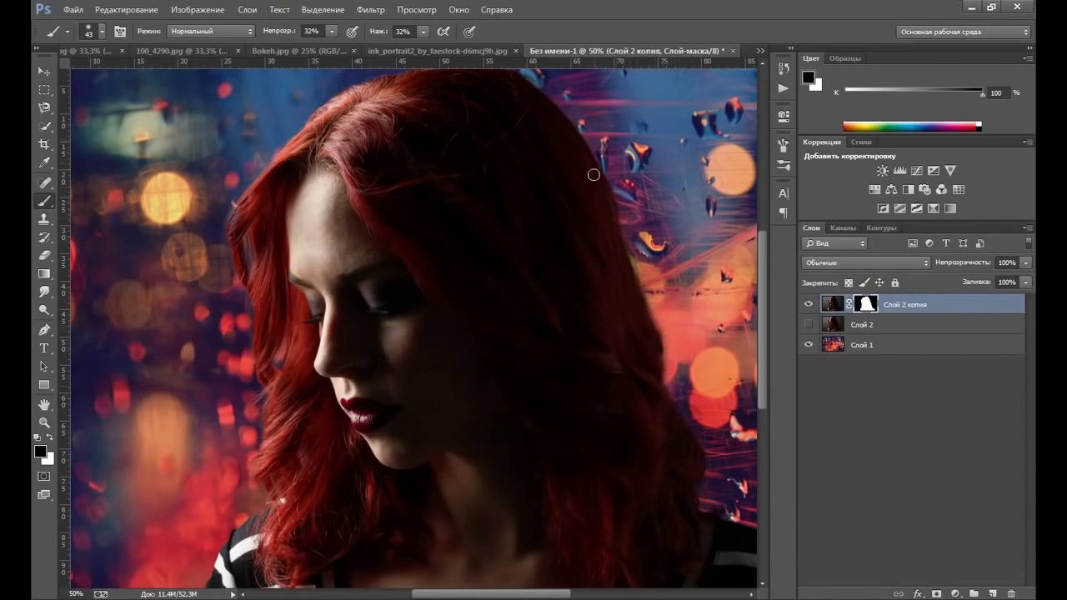
mouse_move(648, 297)
left_mouse_down()
mouse_move(566, 313)
mouse_move(600, 338)
left_mouse_up()
Step: Fit the image on screen, compare the cut-out, zoom into the face, and add layer Слой 3
left_click(45, 423)
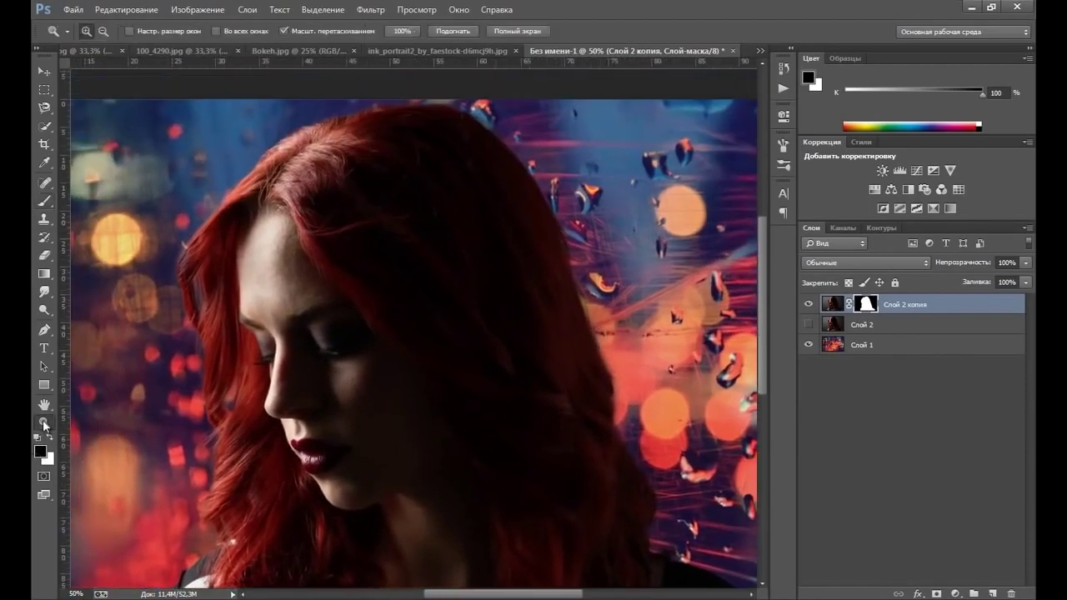
right_click(365, 253)
left_click(417, 262)
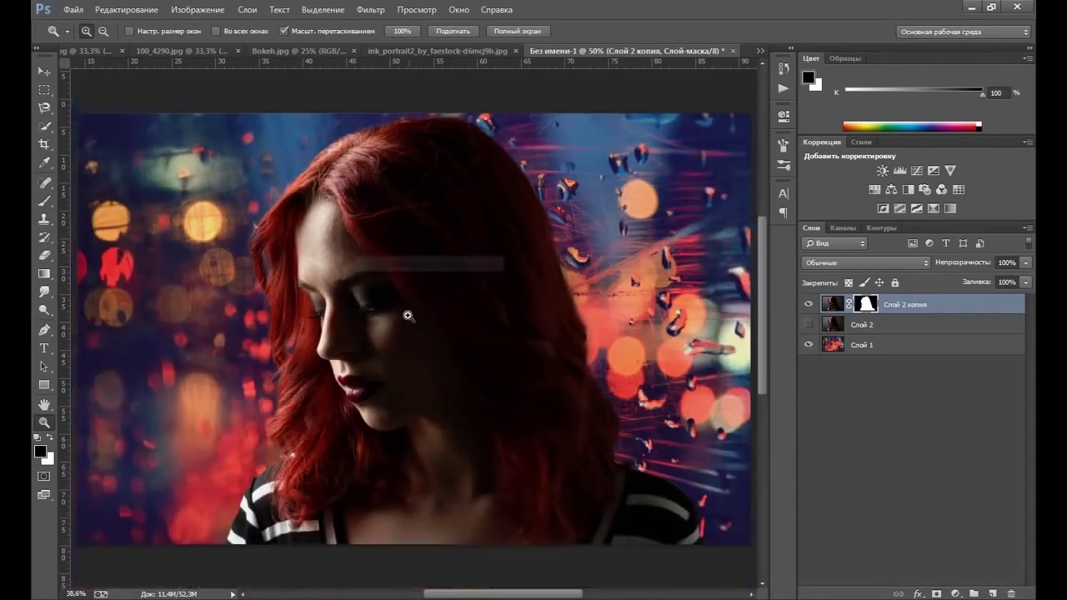
left_click(809, 305)
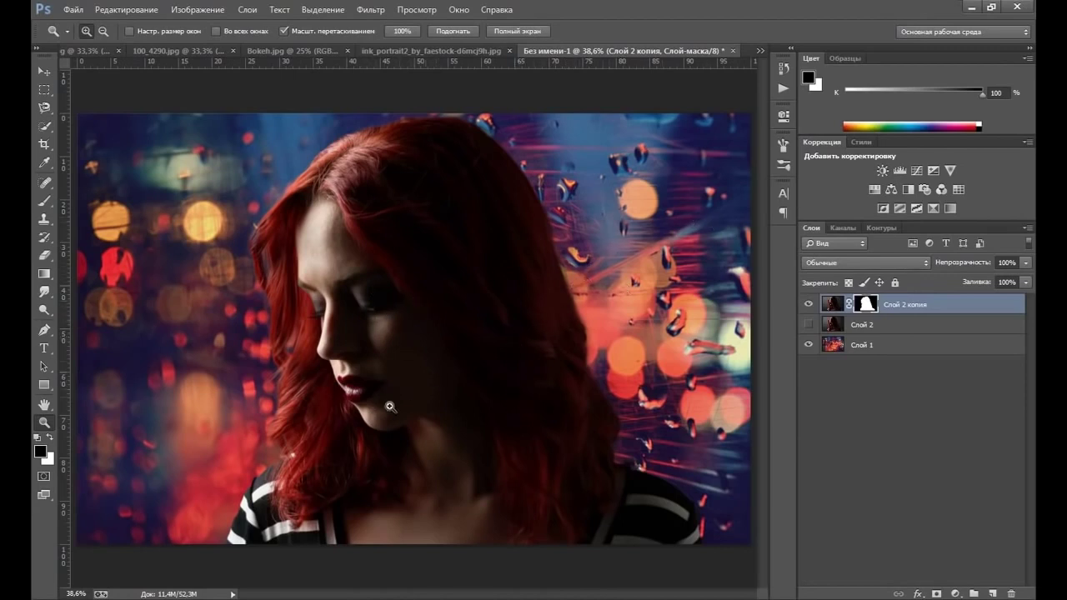
left_click(417, 389)
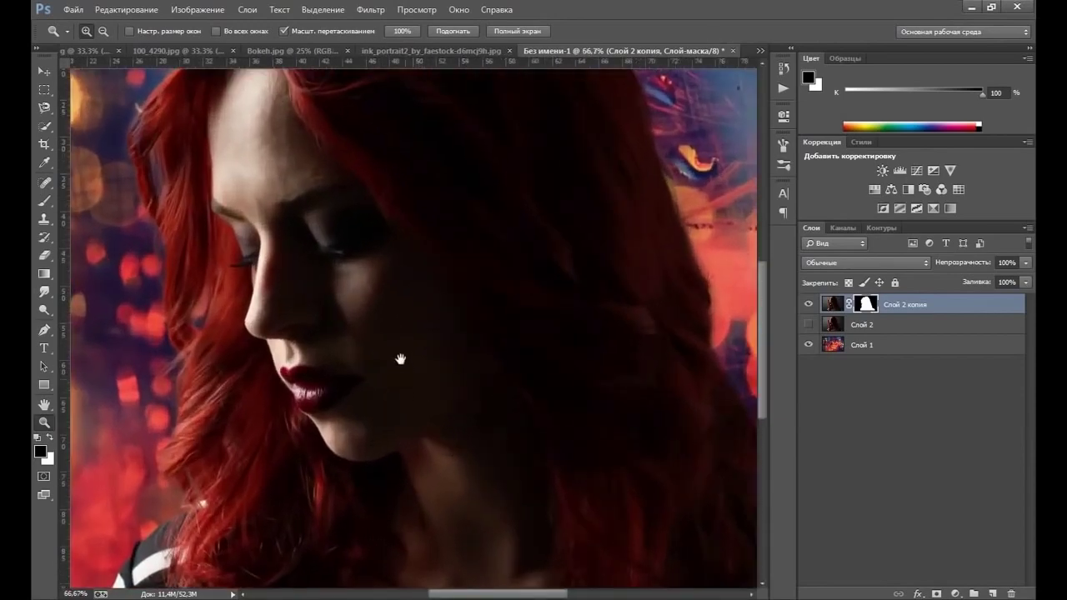
left_click_drag(400, 360, 393, 345)
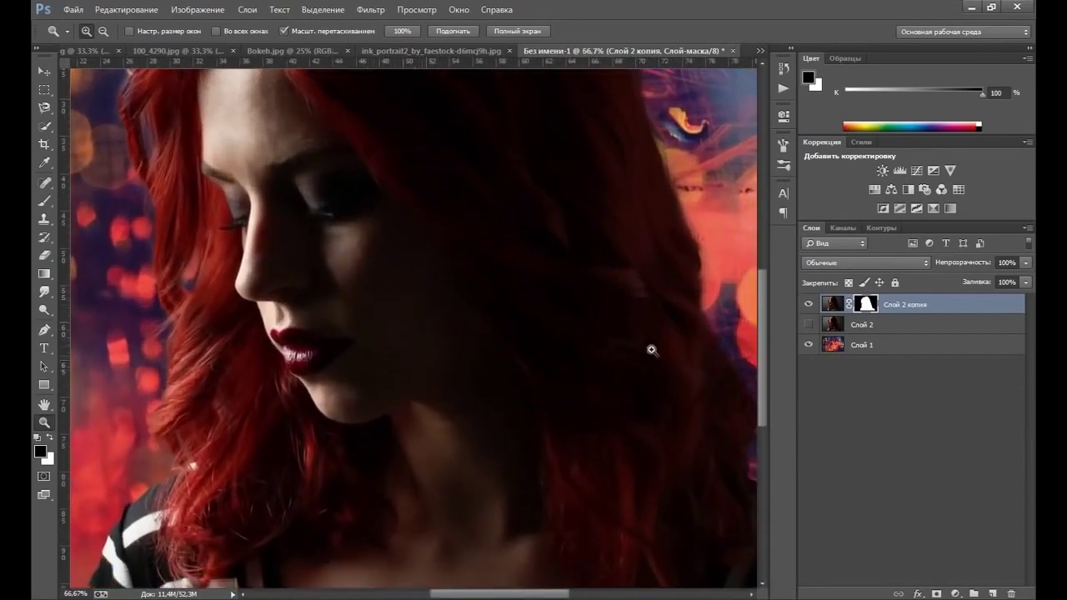
left_click(992, 594)
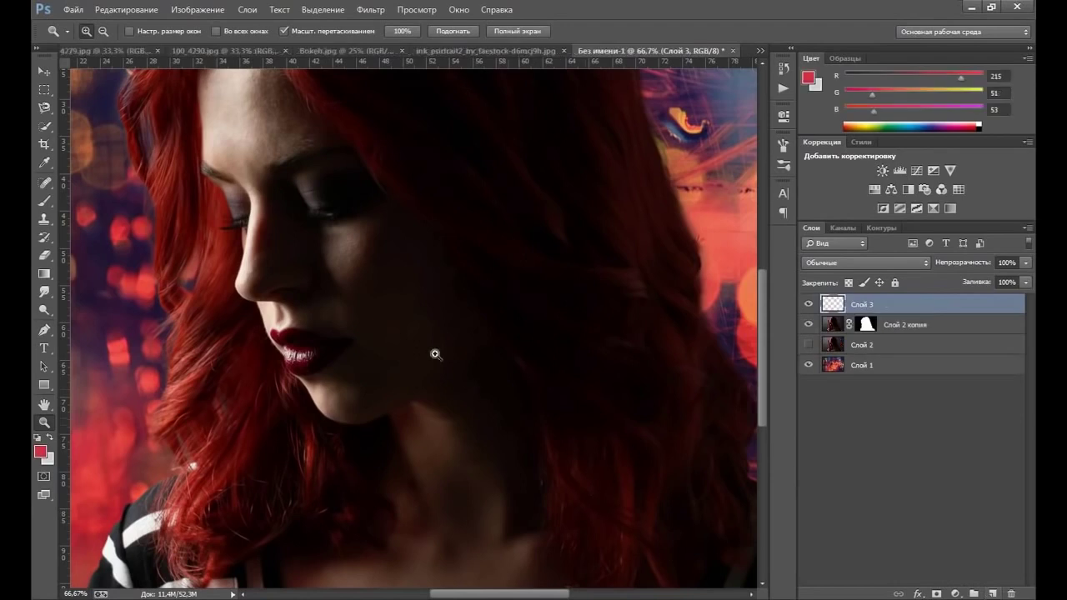
left_click(45, 183)
Step: Switch to the Spot Healing Brush sampling all layers and bring the face into view on Слой 3
right_click(44, 183)
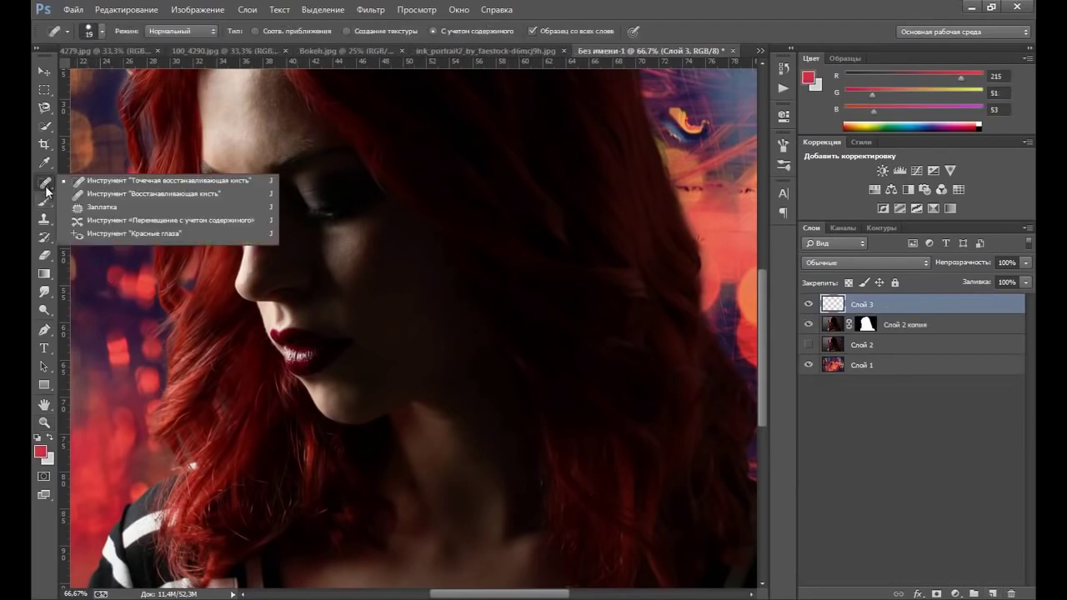
left_click(123, 181)
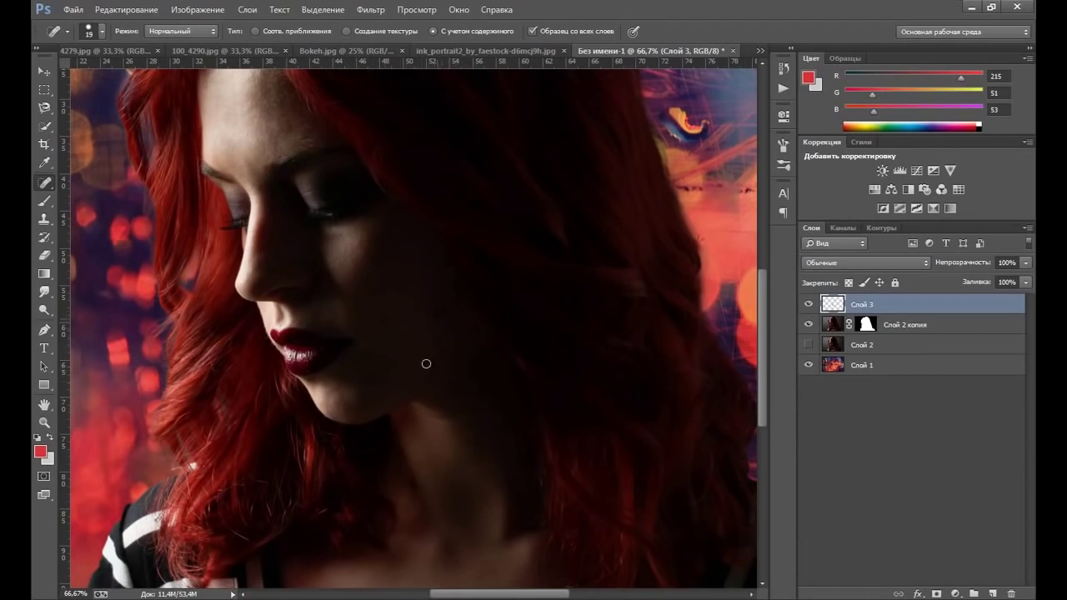
left_click_drag(360, 249, 419, 319)
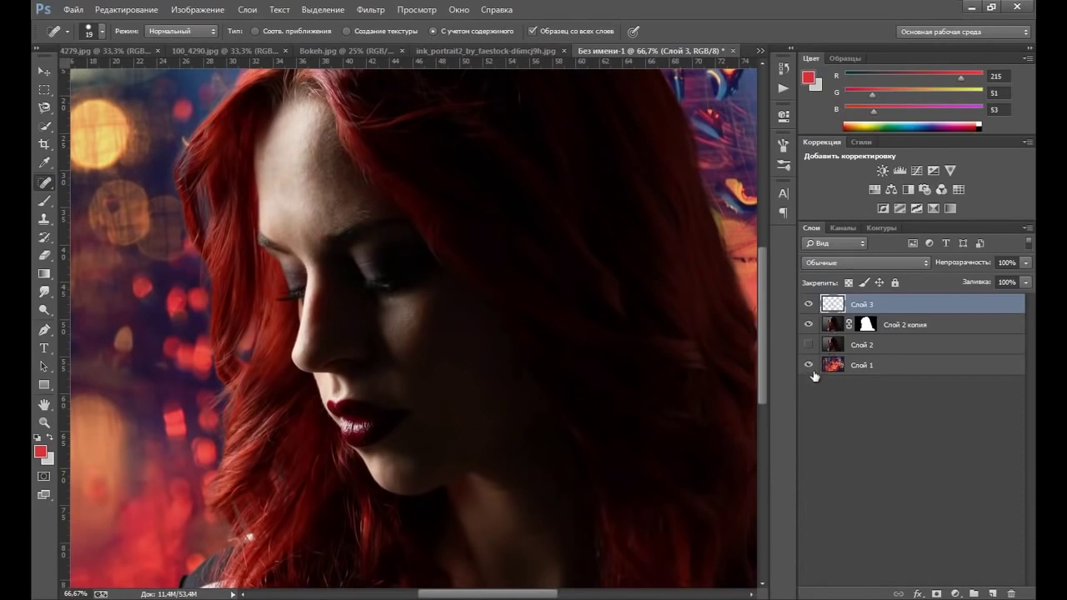
Step: Stamp the visible cut-out woman into new Слой 4 with Слой 1 hidden, then restore visibility
left_click(808, 365)
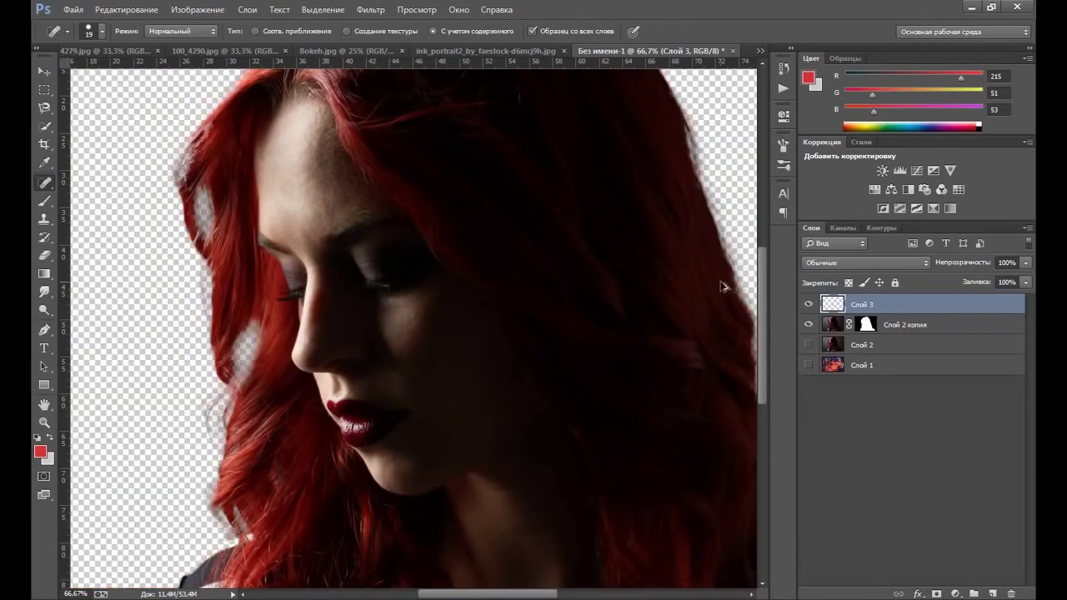
key("ctrl+shift+alt+e")
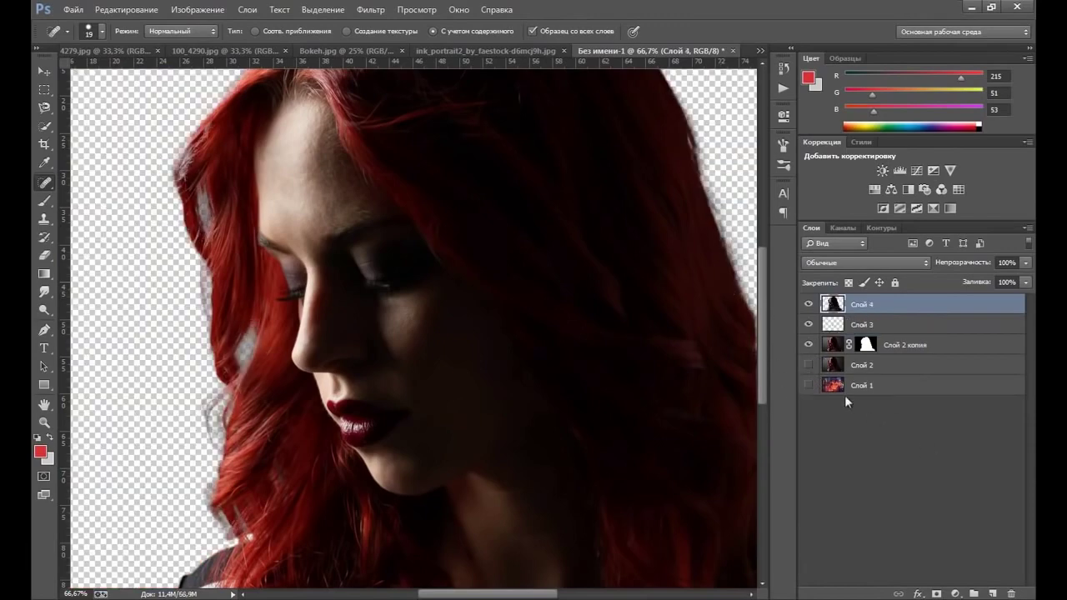
left_click(808, 385)
left_click(808, 366)
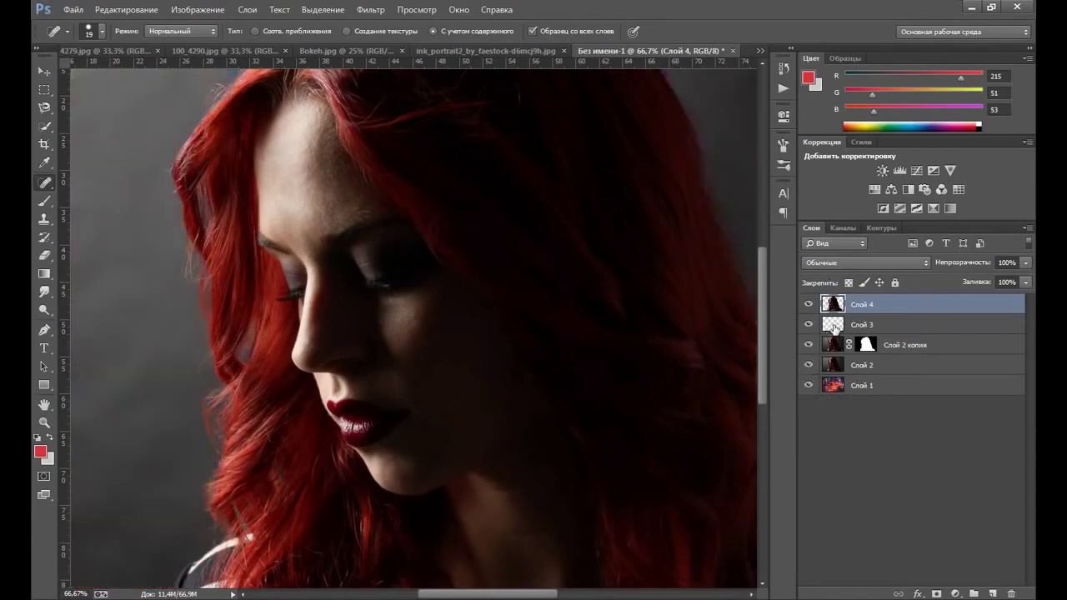
left_click(808, 365)
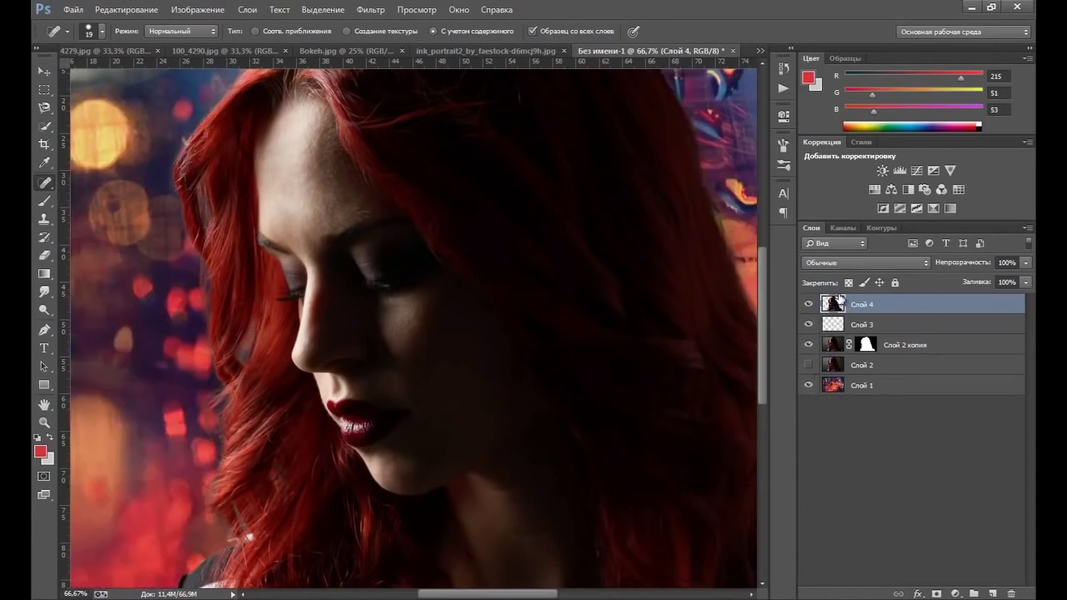
Step: Fit the image on screen and hide Слой 3 and Слой 2 копия
left_click(44, 421)
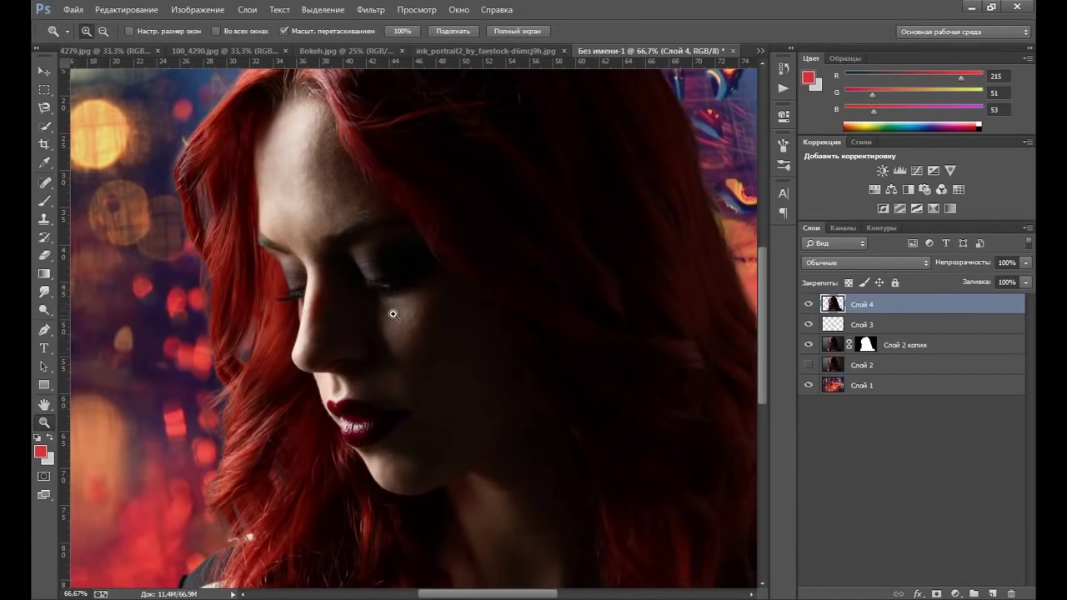
key("ctrl+0")
left_click(808, 325)
left_click(808, 345)
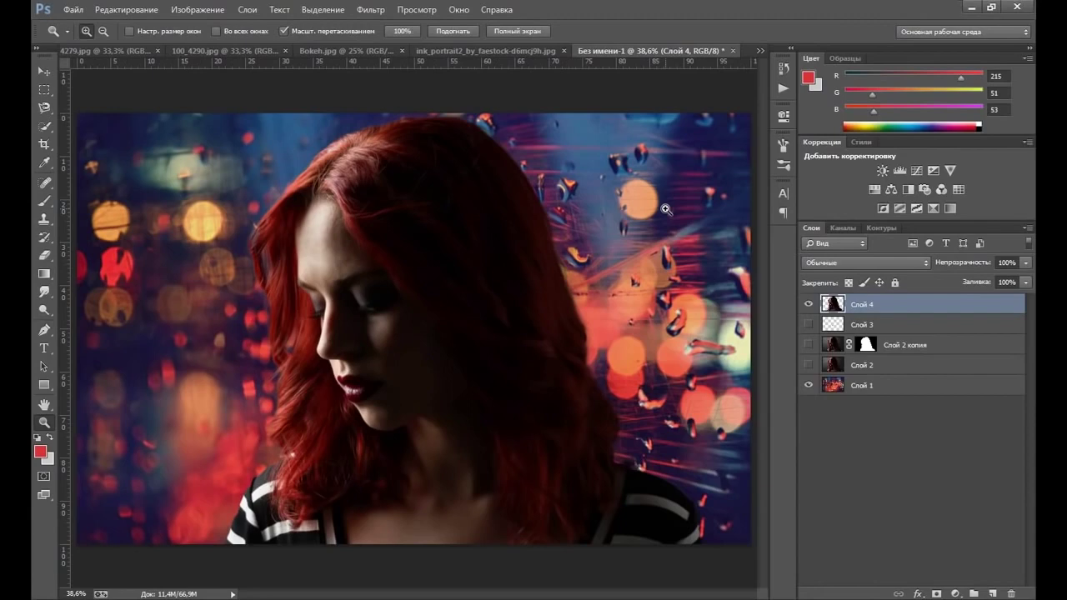
Step: Duplicate Слой 4, apply Surface Blur to the copy, and add a white layer mask
key("ctrl+j")
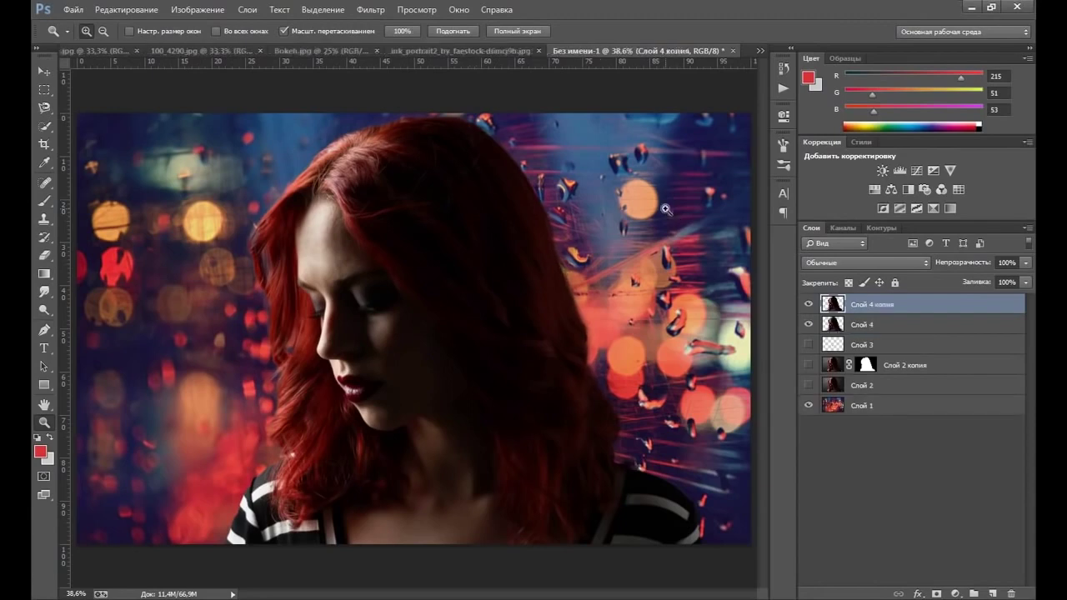
left_click(377, 10)
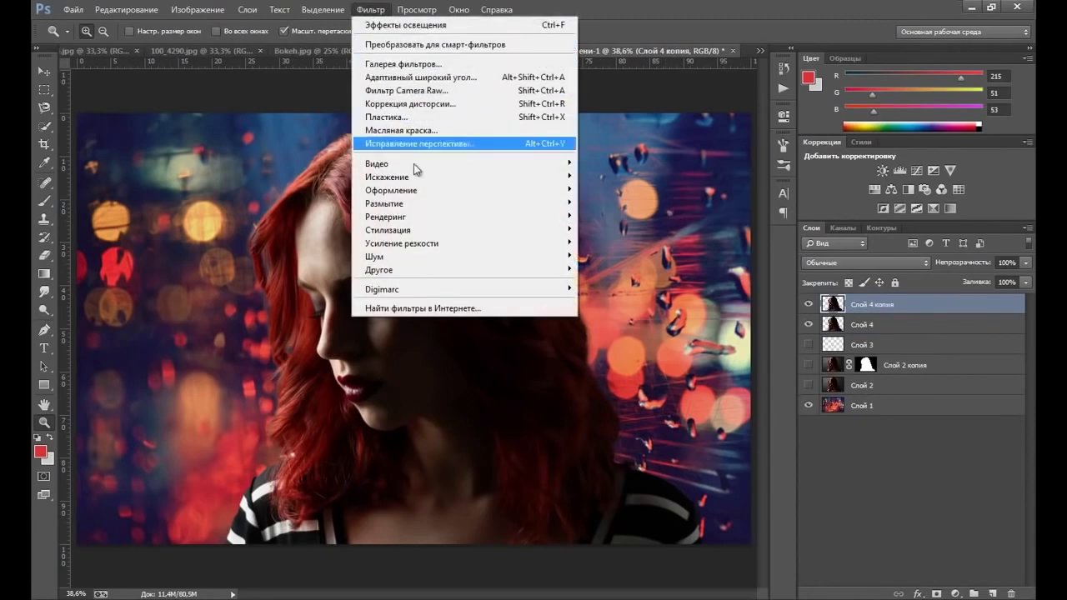
mouse_move(384, 203)
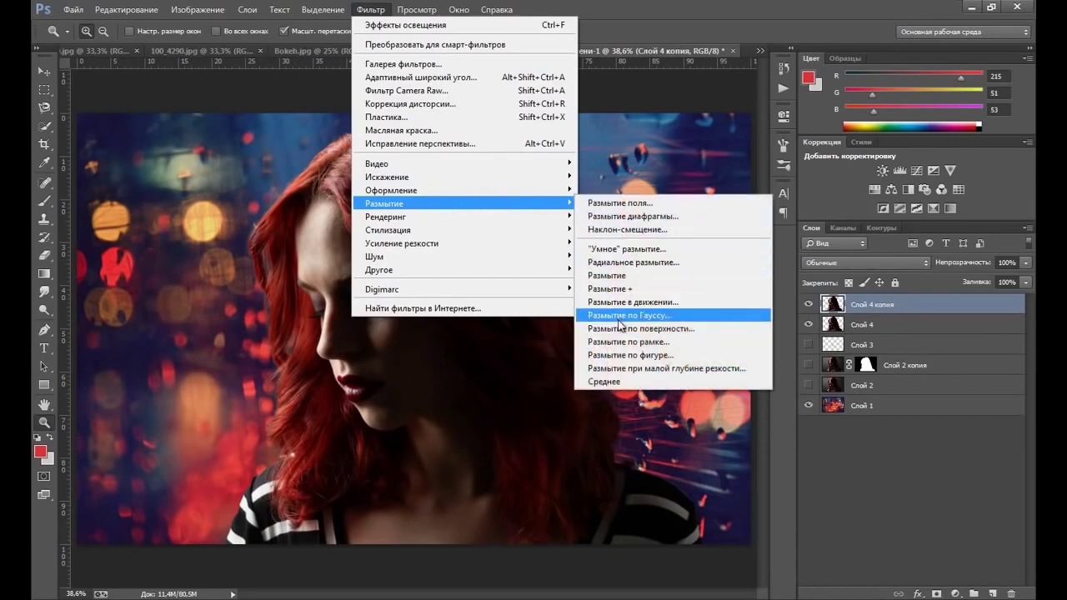
left_click(621, 329)
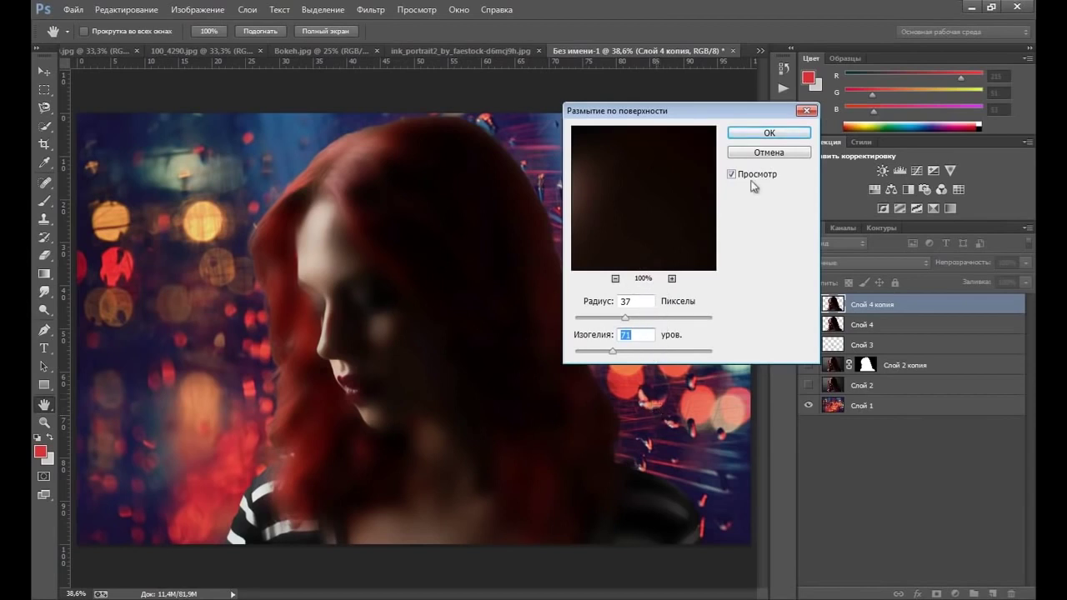
left_click(772, 134)
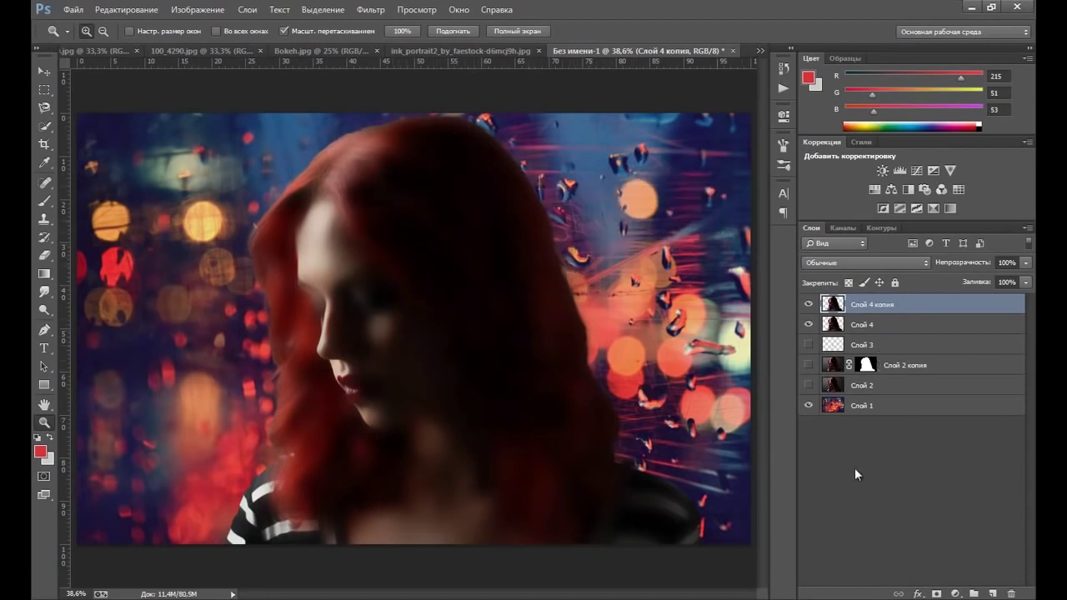
left_click(935, 593)
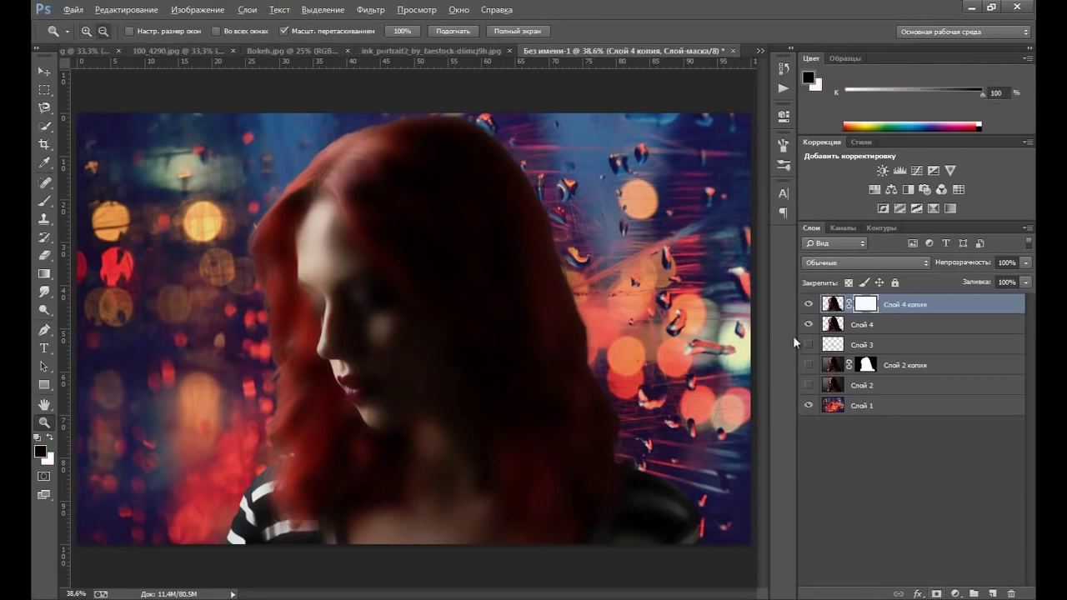
Step: Invert the Слой 4 копия mask to black and zoom in on the face
key("ctrl+i")
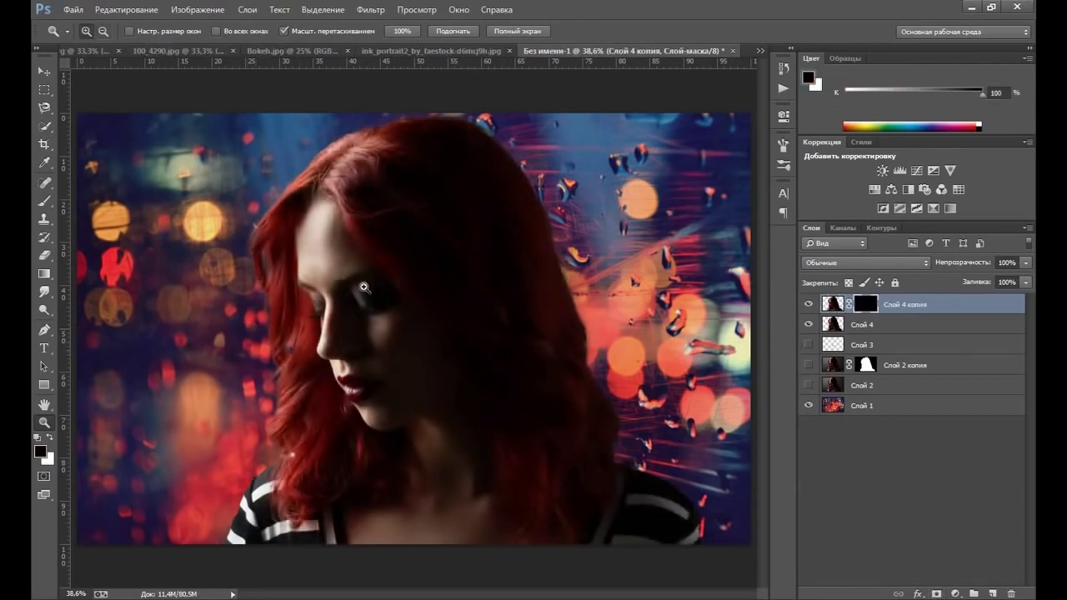
left_click(333, 252)
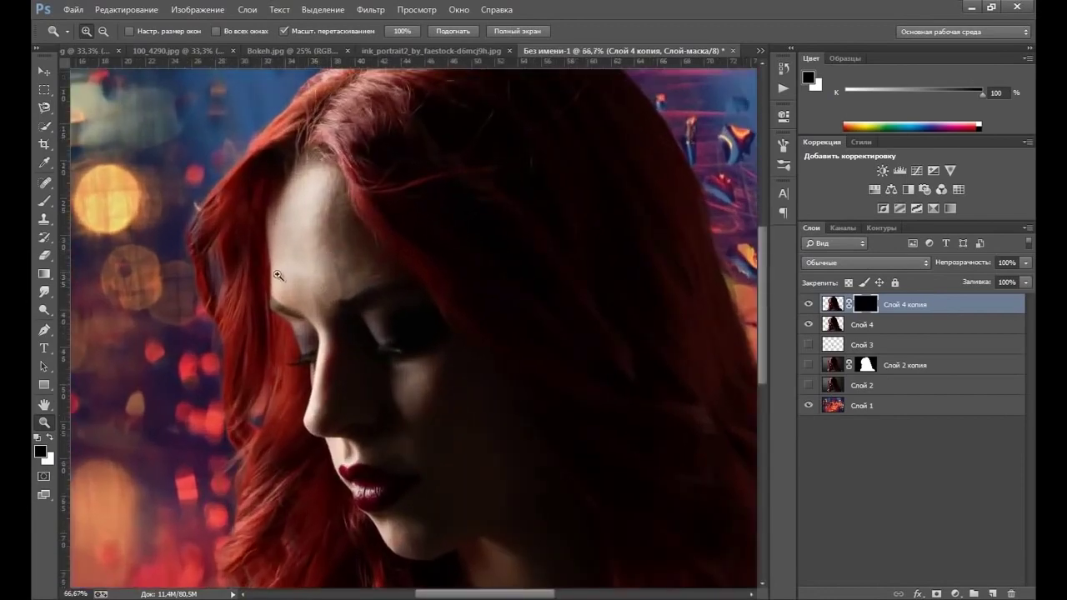
scroll(259, 317, "down", 2)
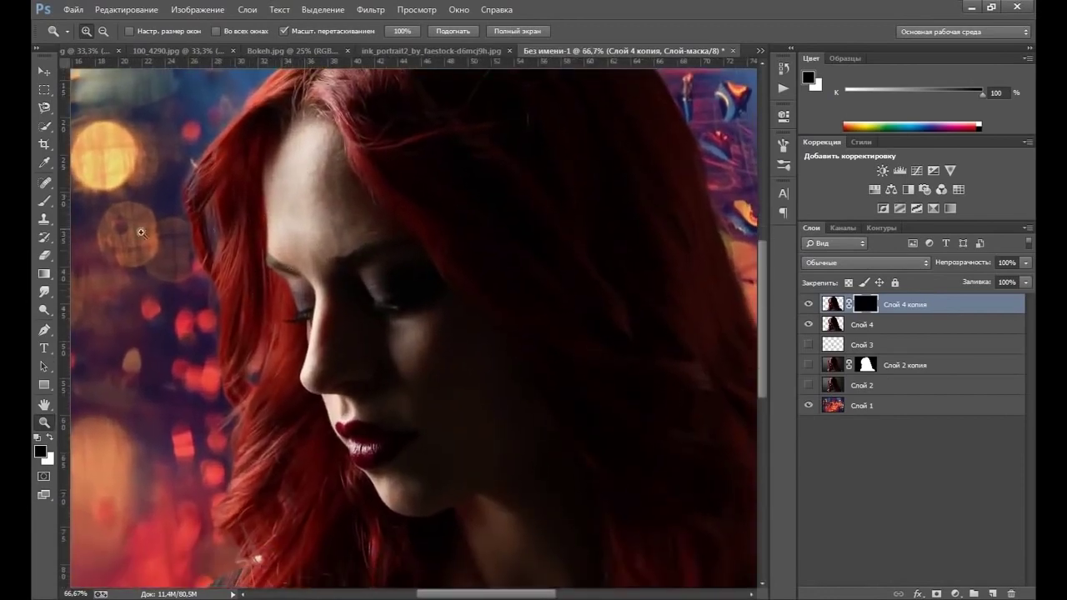
Step: Set up a 78 px brush at 40% opacity and 100% flow, with white as the painting colour
left_click(45, 201)
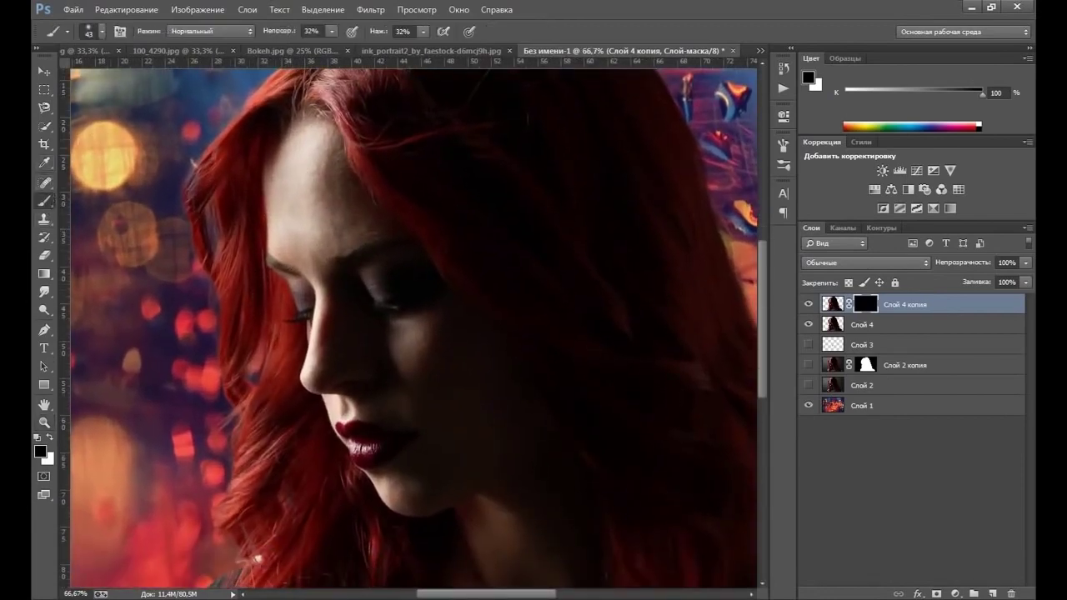
left_click(423, 31)
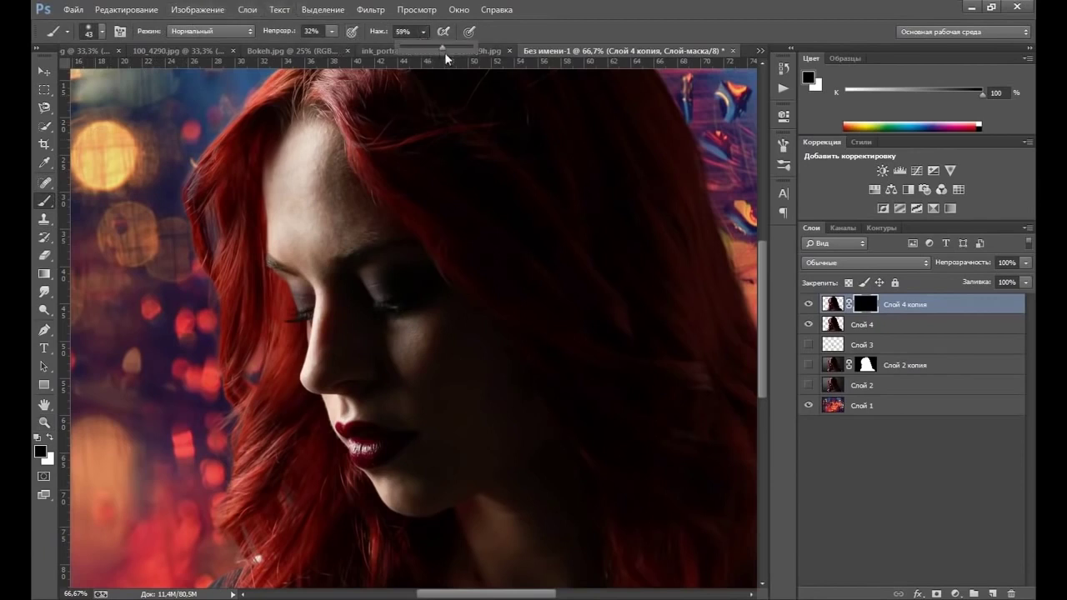
left_click(584, 7)
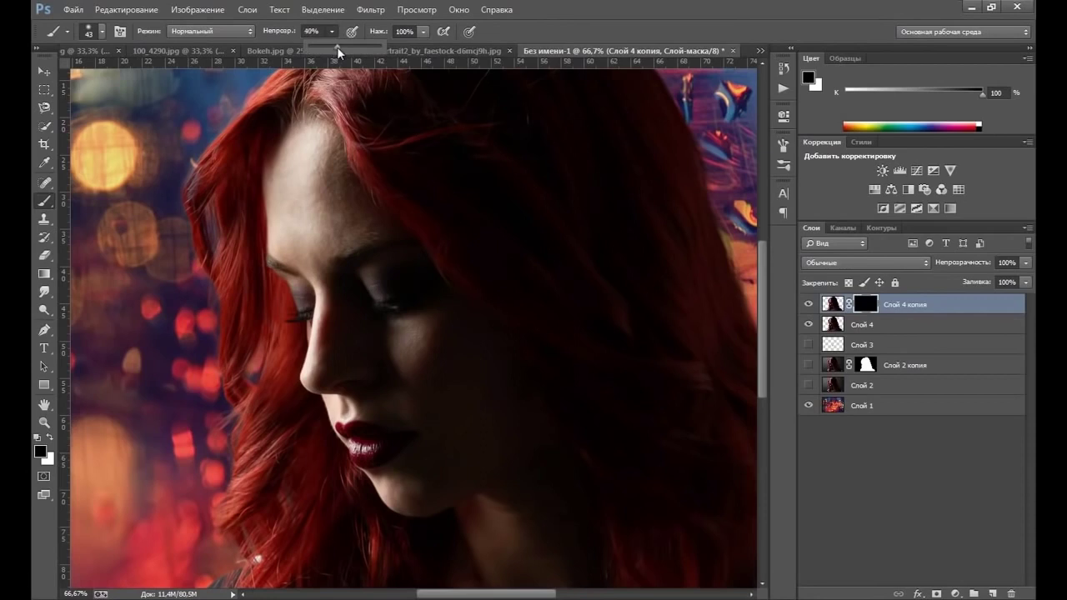
left_click(102, 31)
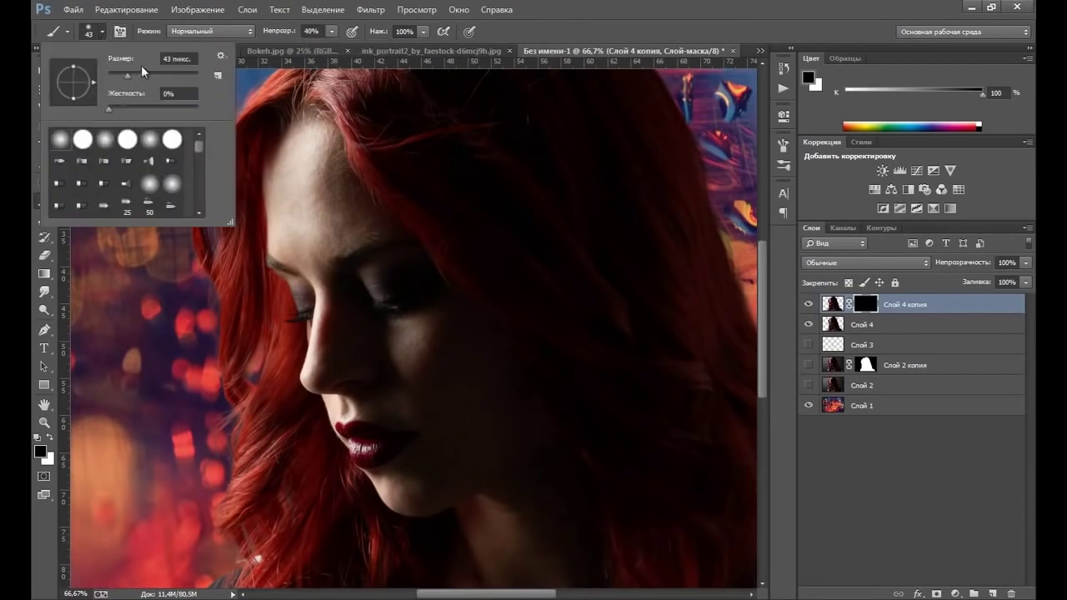
left_click(143, 75)
left_click(556, 28)
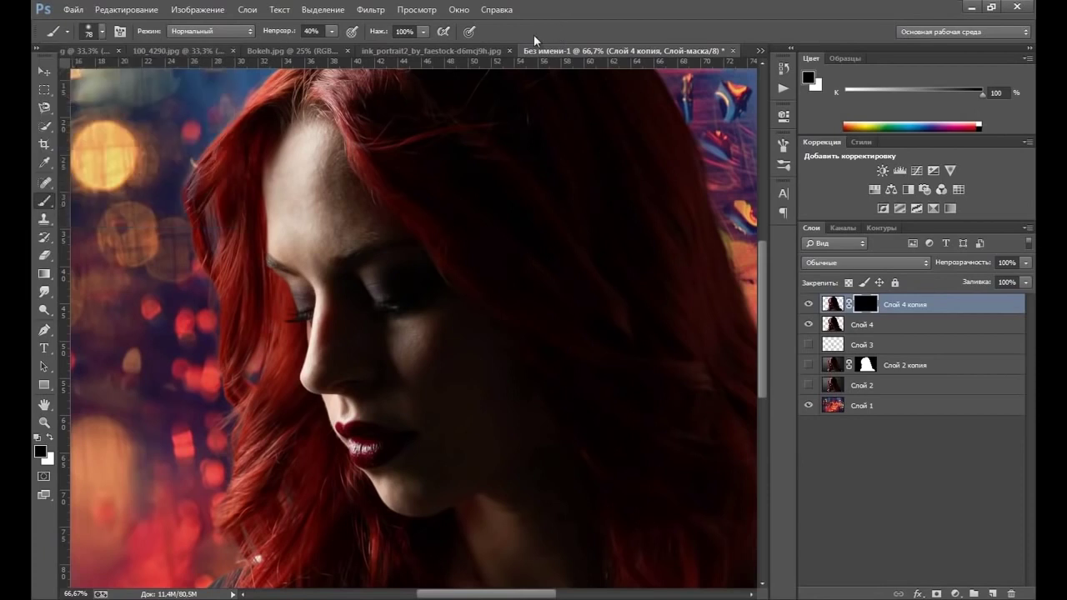
left_click(50, 439)
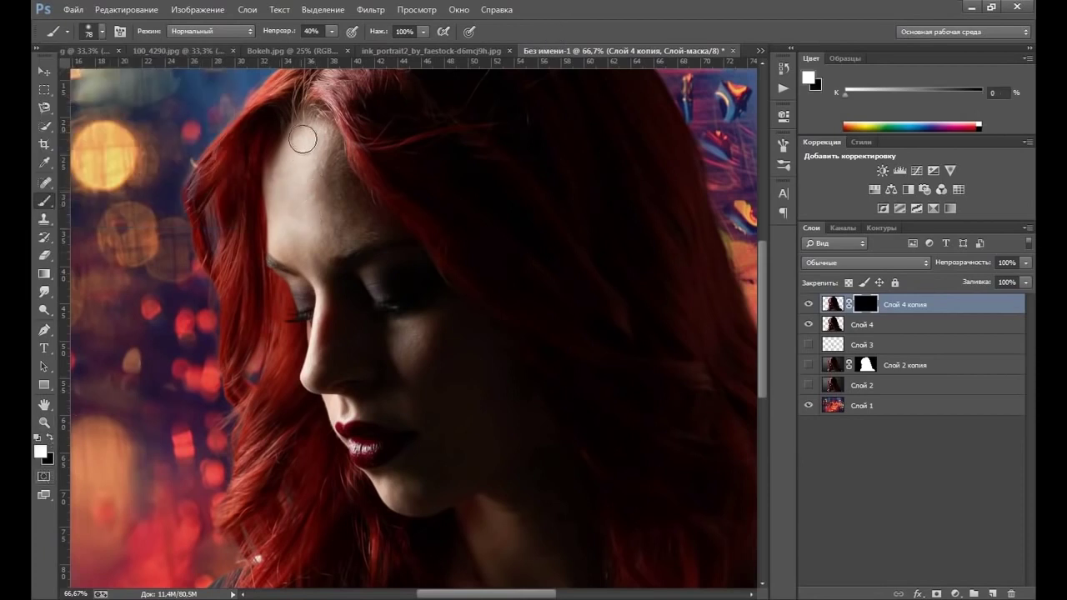
Step: Paint white on the mask over forehead, brow, nose bridge, hairline and down onto the cheek
mouse_move(313, 197)
left_mouse_down()
mouse_move(282, 183)
mouse_move(321, 190)
left_mouse_up()
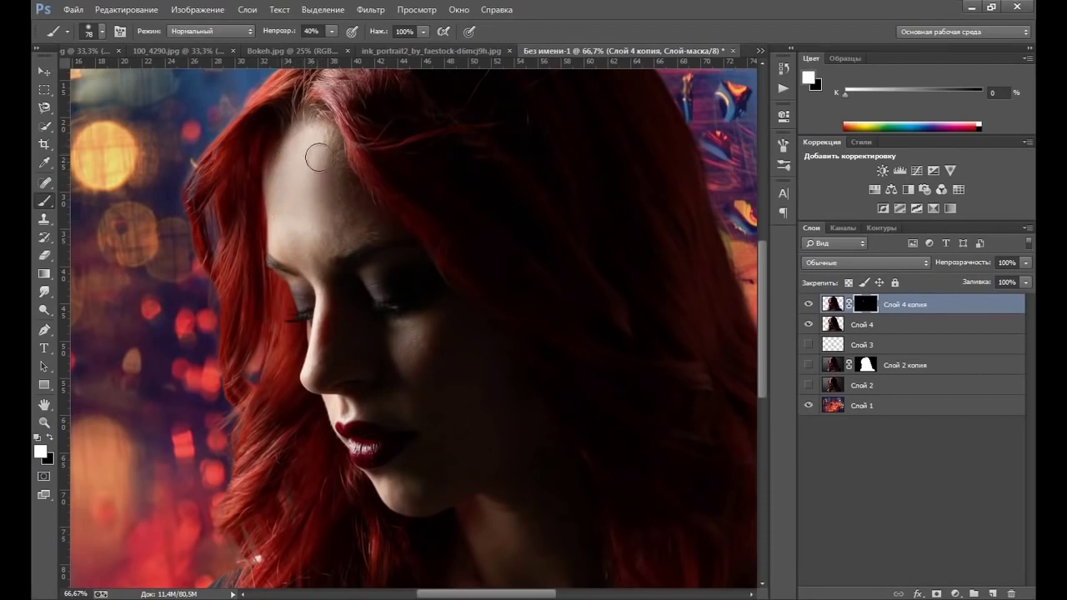
left_click_drag(326, 243, 337, 236)
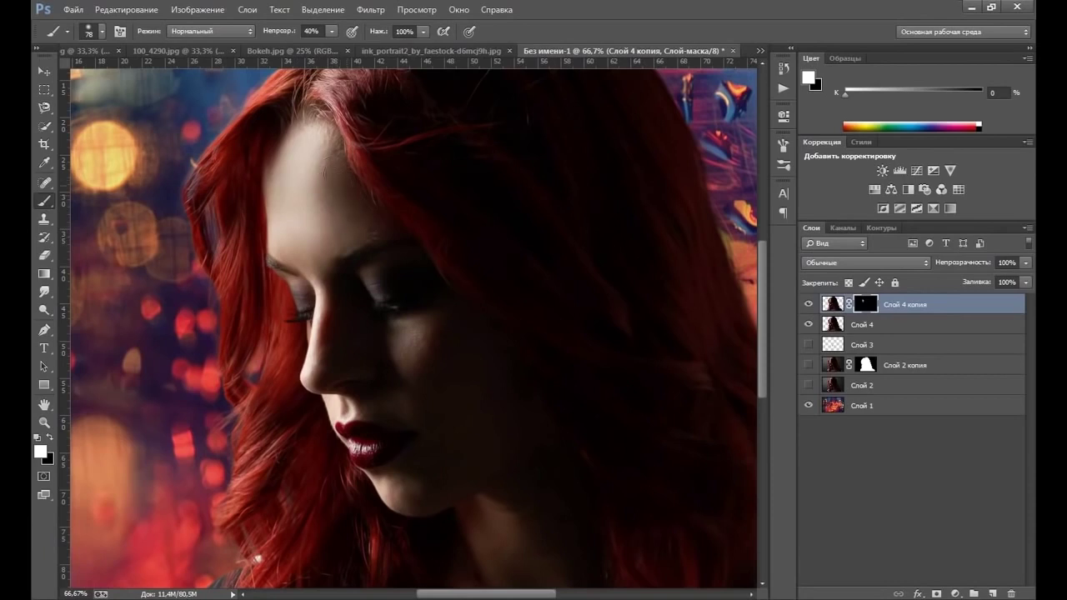
left_click_drag(323, 143, 320, 215)
mouse_move(371, 233)
left_mouse_down()
mouse_move(331, 303)
mouse_move(419, 364)
mouse_move(412, 376)
mouse_move(410, 338)
mouse_move(422, 372)
mouse_move(312, 354)
left_mouse_up()
mouse_move(315, 291)
left_mouse_down()
mouse_move(286, 245)
mouse_move(387, 233)
left_mouse_up()
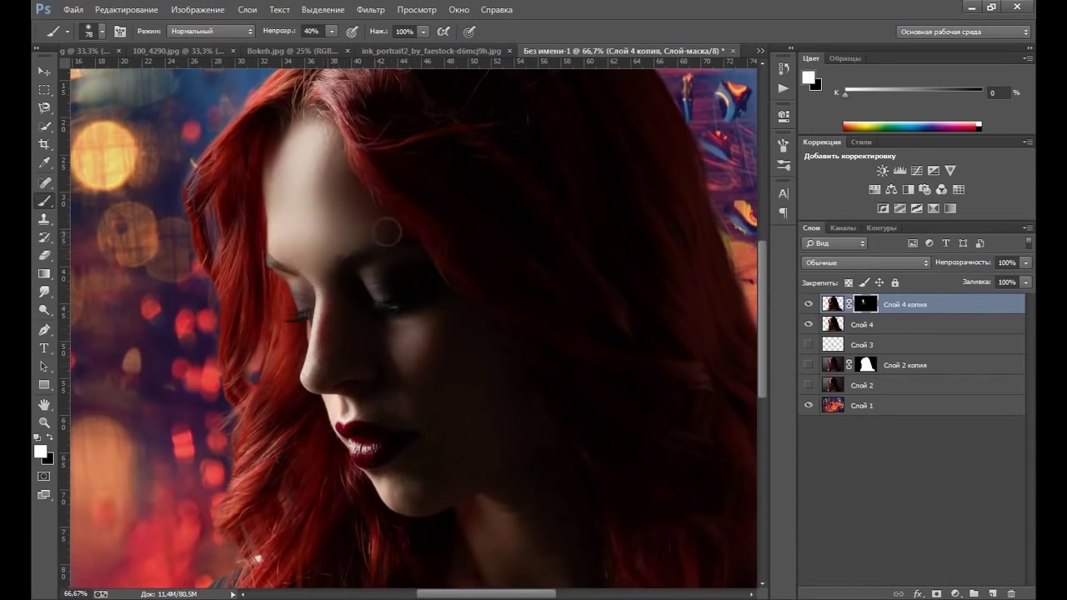
mouse_move(327, 165)
left_mouse_down()
mouse_move(341, 134)
mouse_move(300, 125)
mouse_move(286, 137)
left_mouse_up()
mouse_move(405, 333)
left_mouse_down()
mouse_move(414, 357)
mouse_move(409, 324)
mouse_move(442, 333)
mouse_move(474, 395)
mouse_move(433, 475)
mouse_move(436, 492)
mouse_move(406, 501)
mouse_move(441, 476)
mouse_move(396, 475)
mouse_move(438, 465)
mouse_move(379, 488)
mouse_move(424, 431)
mouse_move(370, 417)
mouse_move(374, 376)
mouse_move(326, 350)
mouse_move(375, 300)
mouse_move(358, 322)
mouse_move(365, 289)
mouse_move(455, 397)
mouse_move(405, 492)
mouse_move(369, 261)
mouse_move(477, 373)
mouse_move(439, 403)
mouse_move(455, 450)
mouse_move(391, 503)
mouse_move(406, 493)
left_mouse_up()
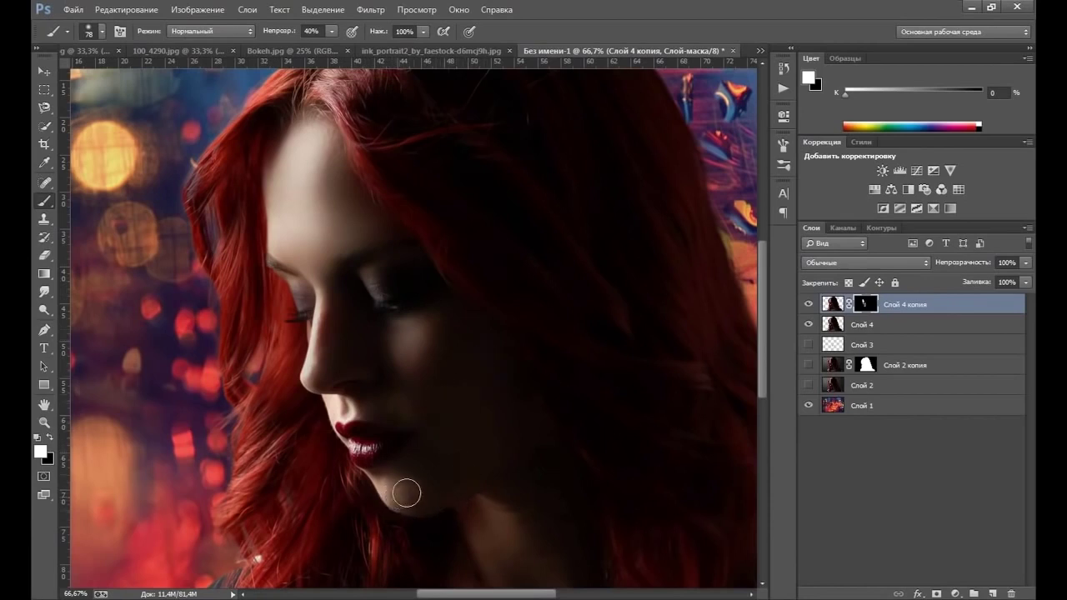
Step: Shrink the brush to about 53 px and reveal softened skin along the chin
right_click(467, 438)
left_click_drag(560, 456, 556, 447)
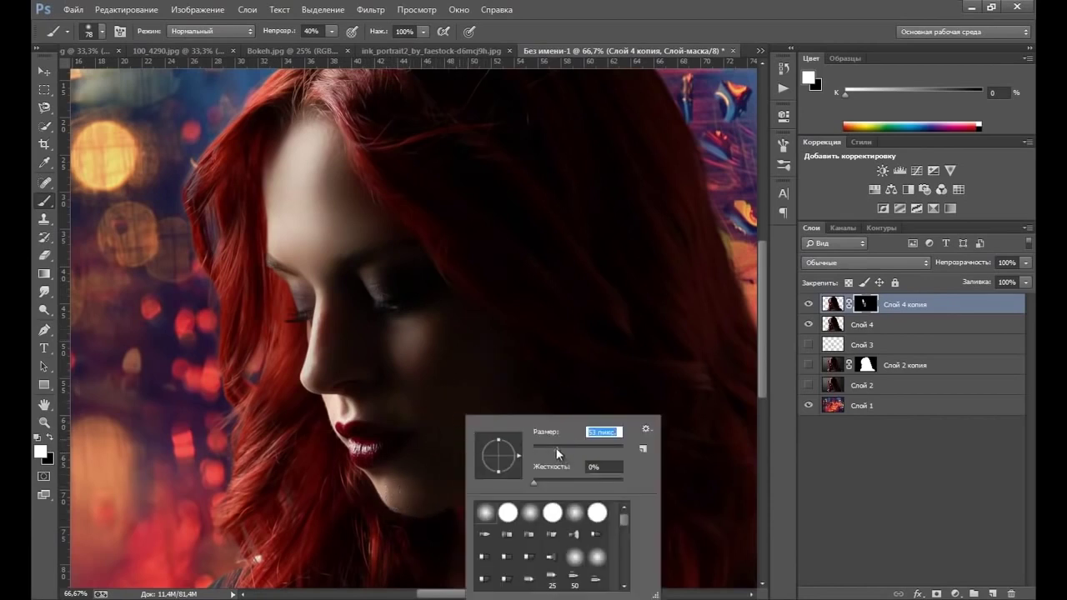
left_click(403, 502)
left_click_drag(402, 502, 438, 496)
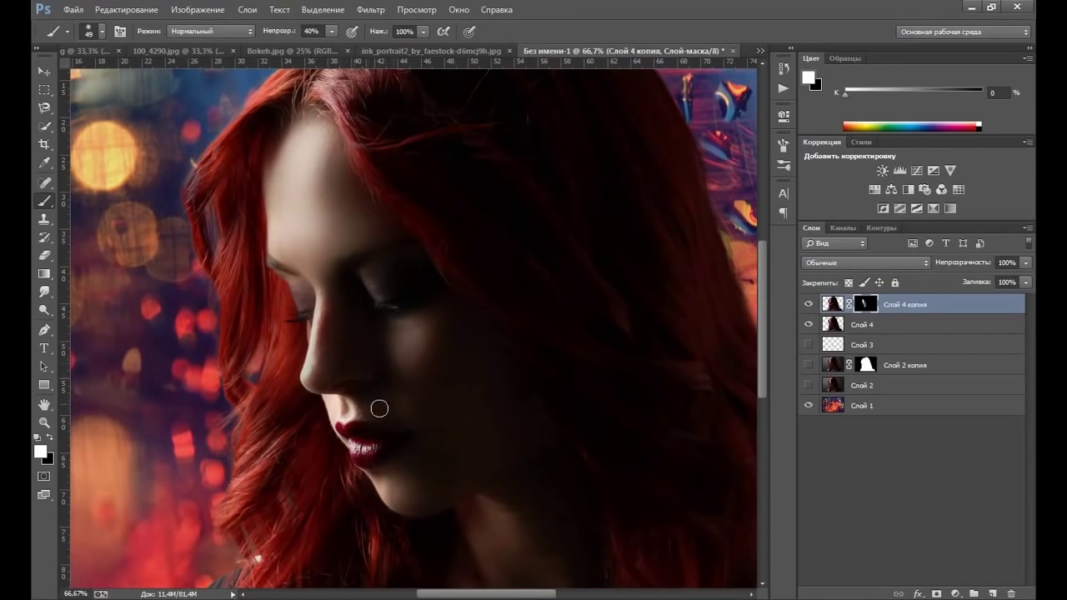
Step: Use an 18 px brush, toggle Слой 4 копия to compare, then enlarge the brush to 95 px
right_click(422, 402)
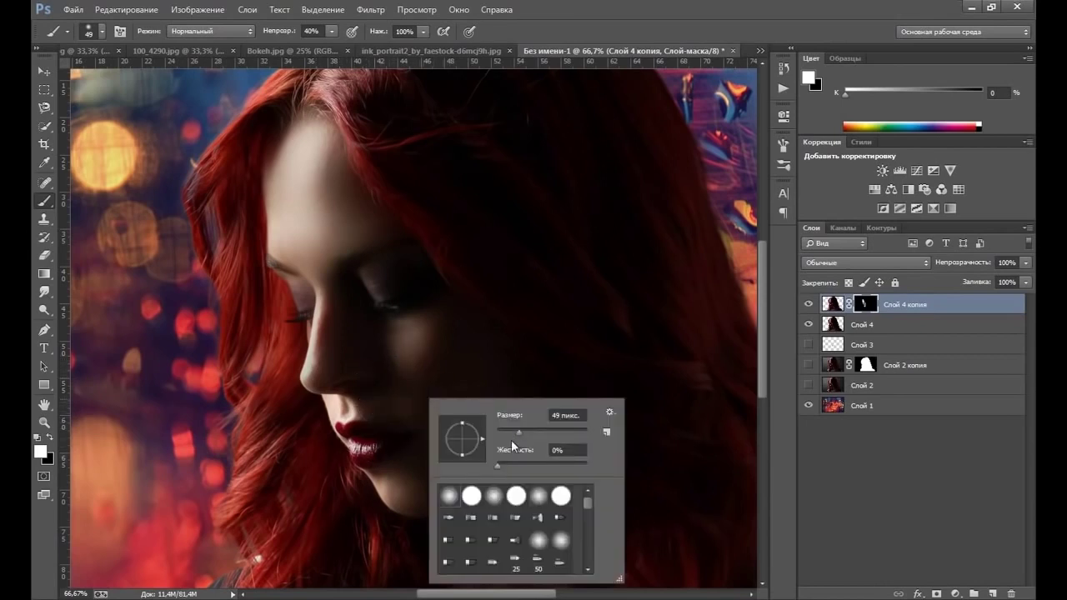
type("18")
key("Return")
key("Return")
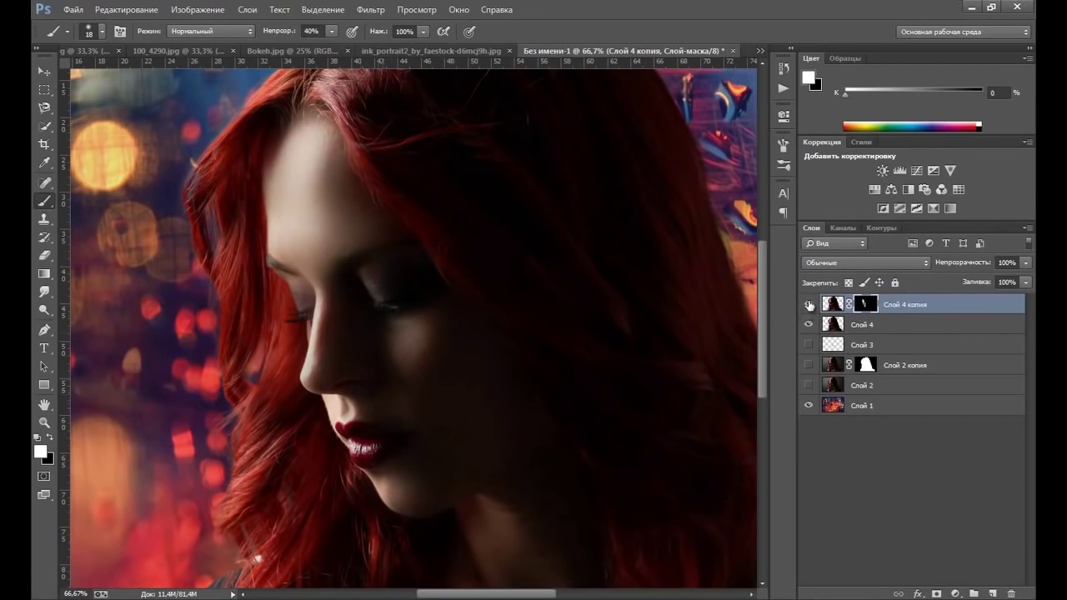
left_click(809, 305)
left_click(809, 304)
right_click(512, 421)
left_click_drag(615, 448, 637, 451)
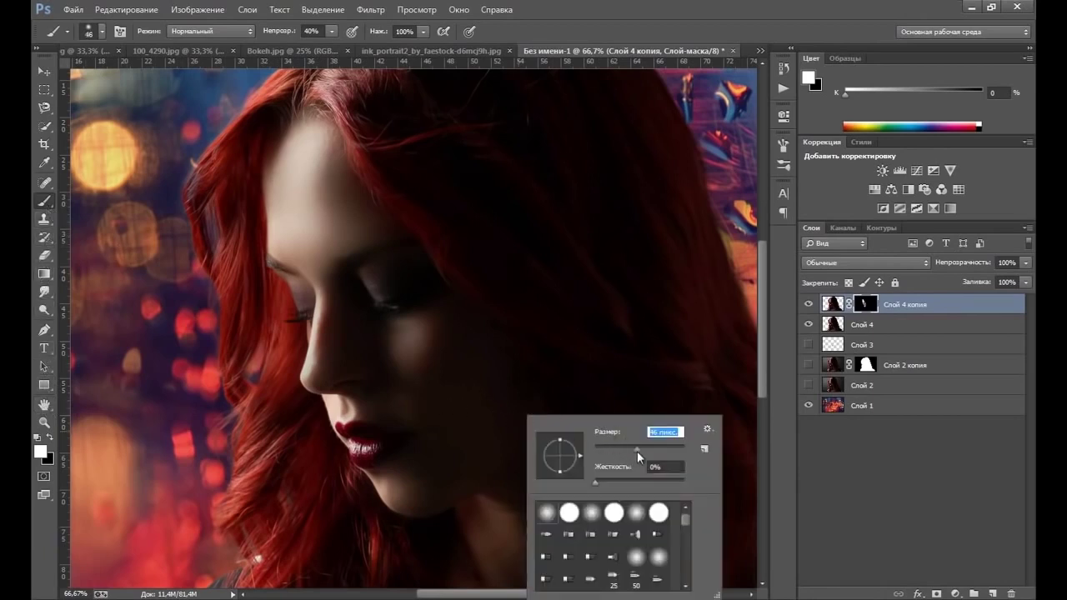
key("Return")
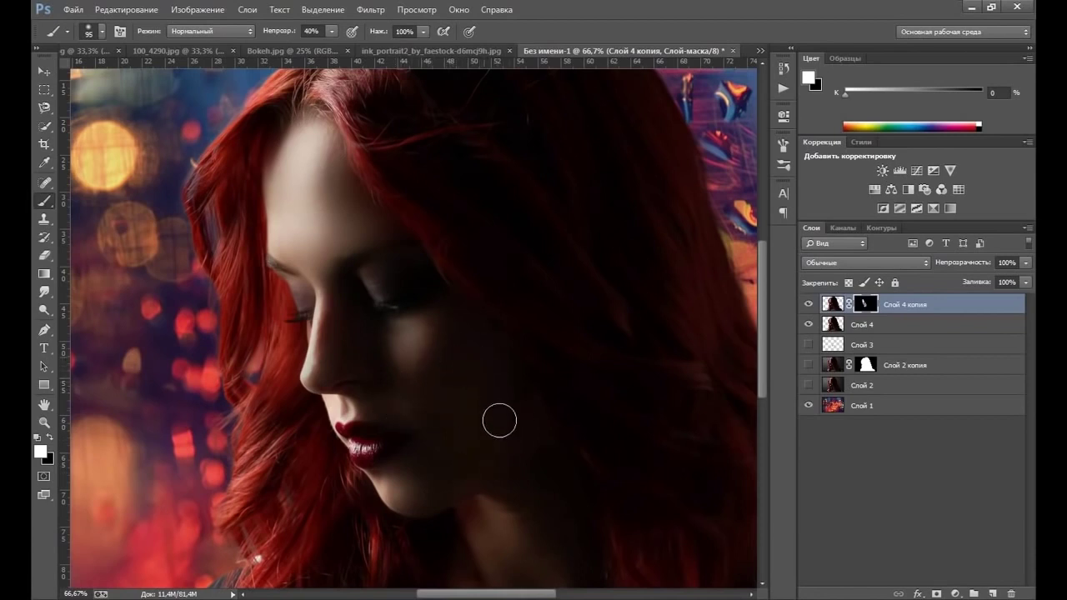
scroll(460, 405, "down", 3)
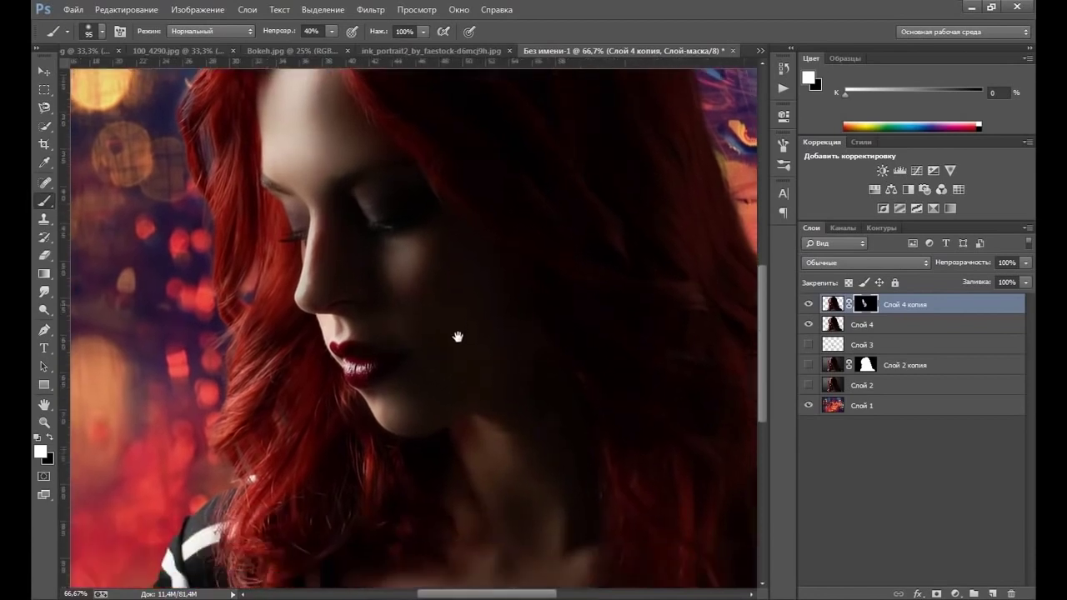
scroll(455, 336, "down", 2)
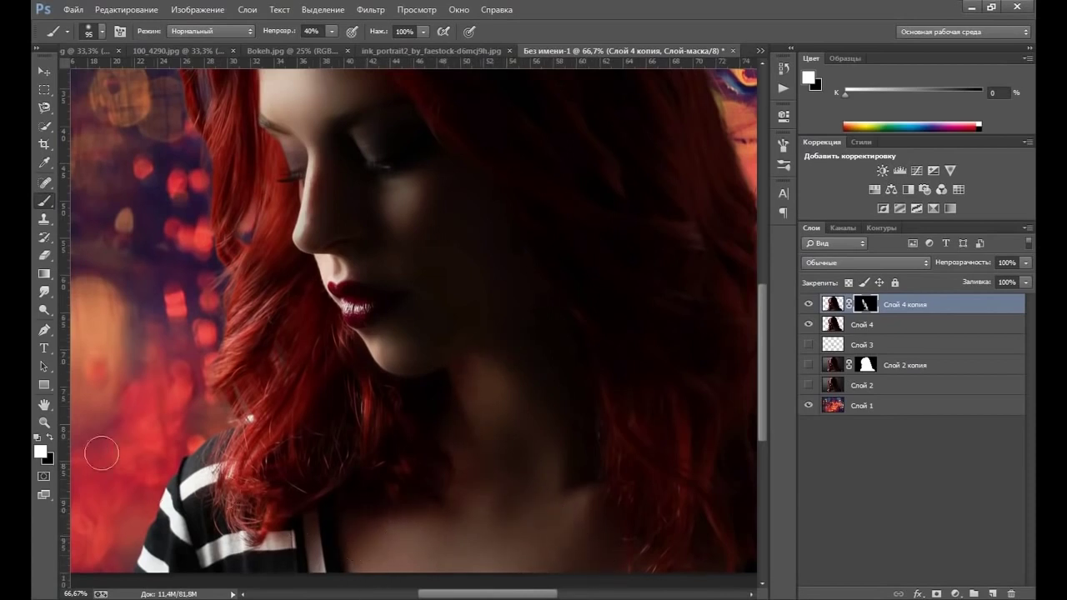
left_click(44, 423)
right_click(493, 402)
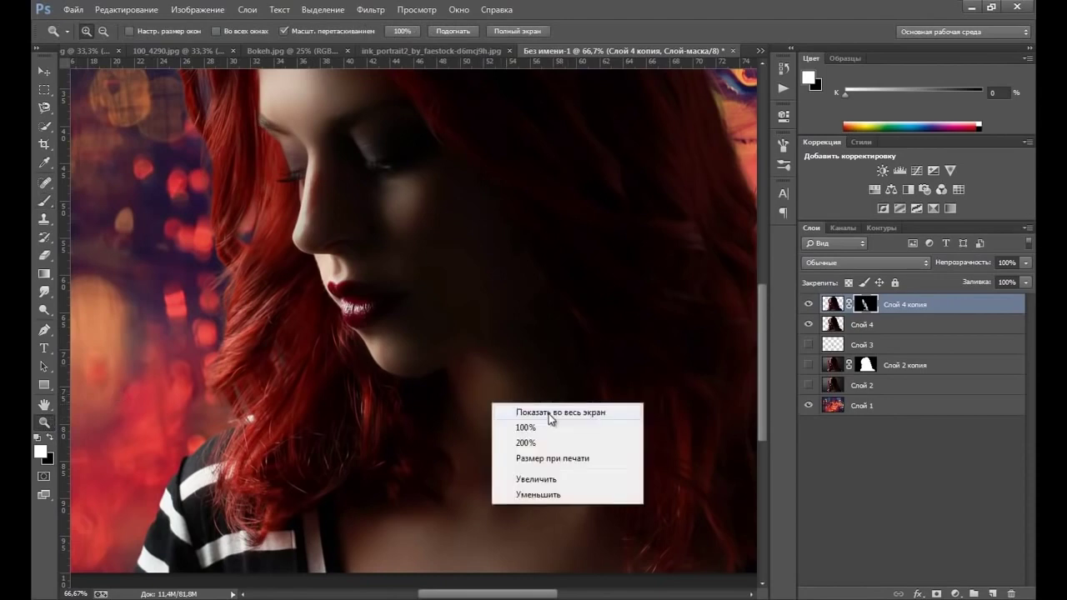
left_click(508, 410)
left_click(455, 389)
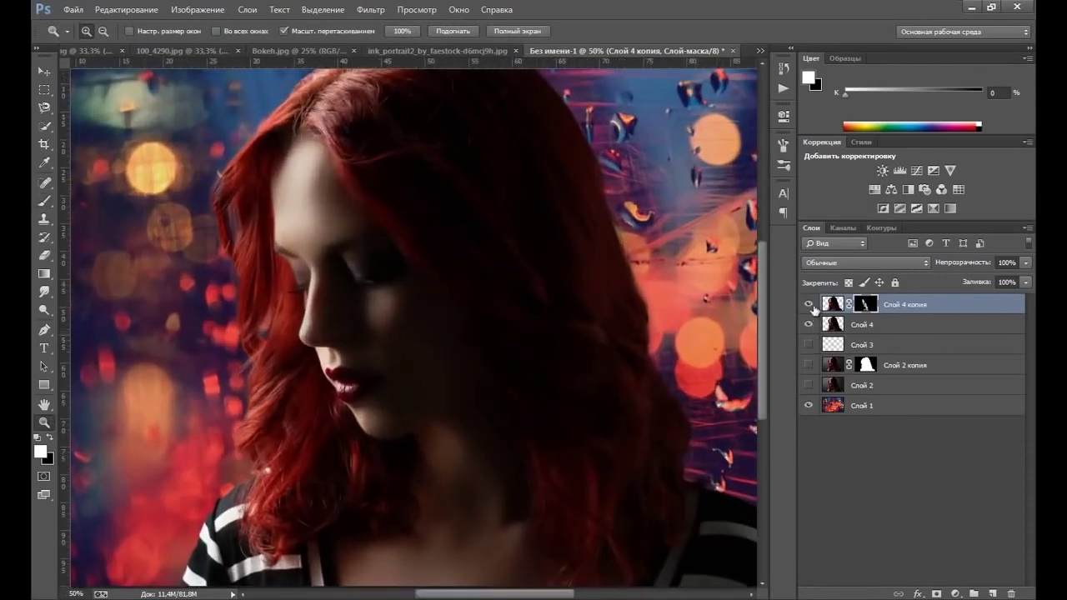
left_click(810, 305)
left_click(809, 305)
left_click(288, 292)
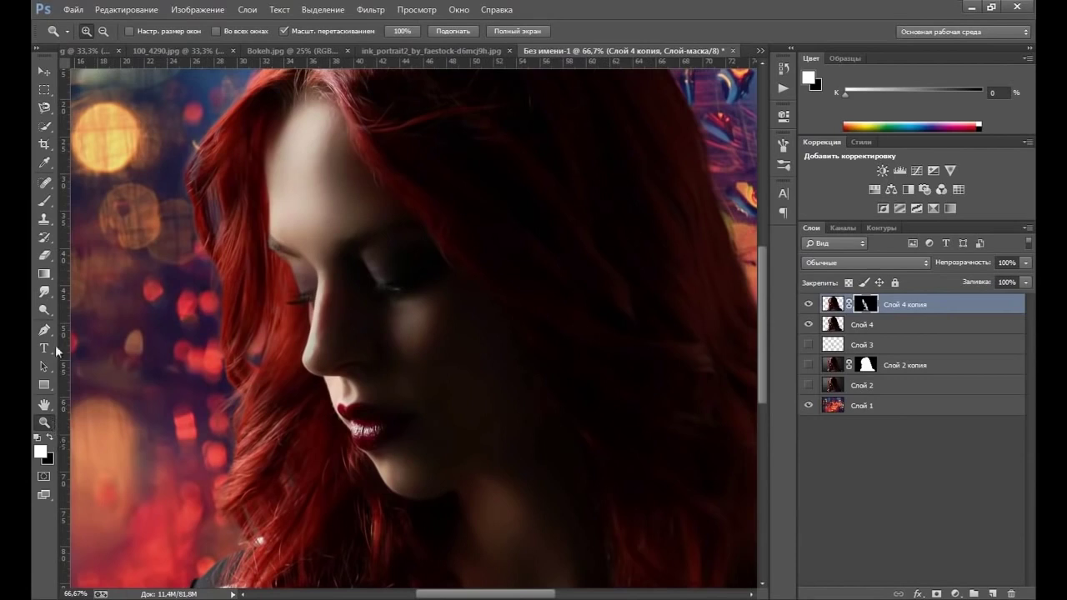
left_click(45, 201)
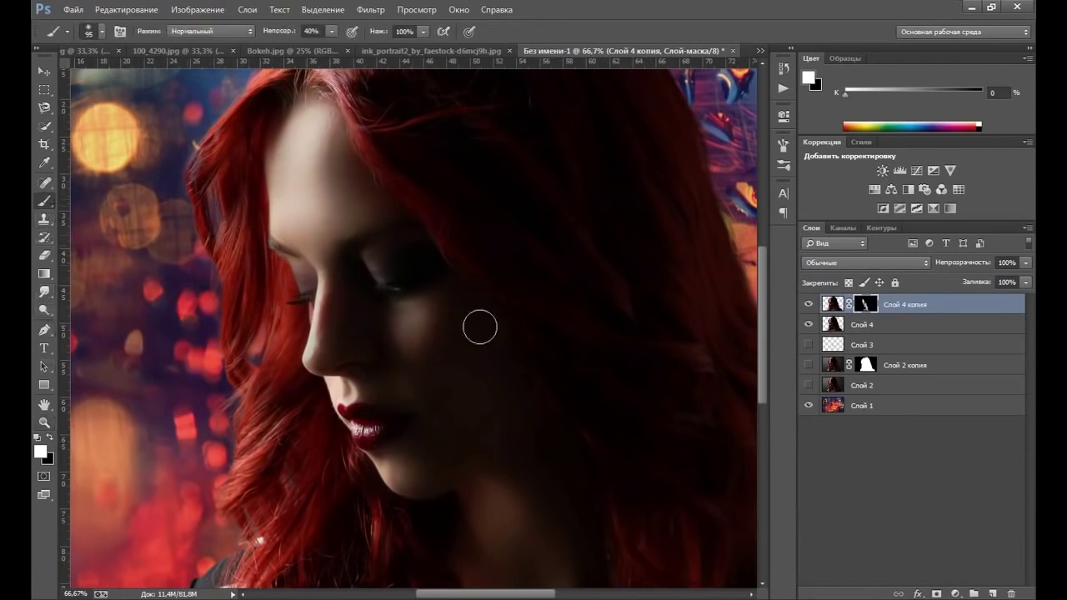
Step: Shrink the brush to 18 px and swap the painting colour between black and white
right_click(469, 290)
left_click(575, 330)
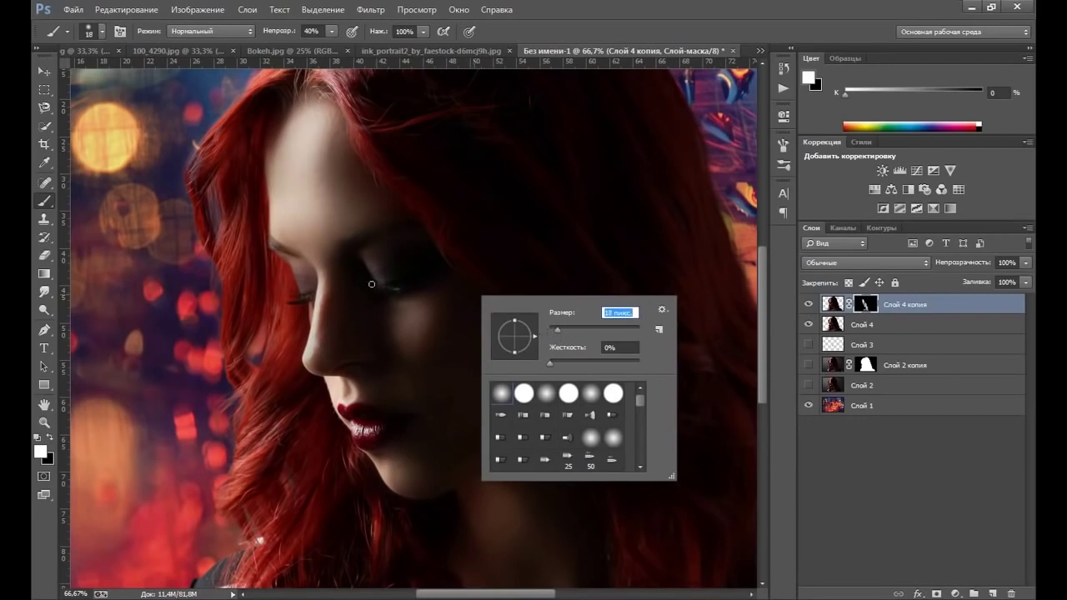
key("Return")
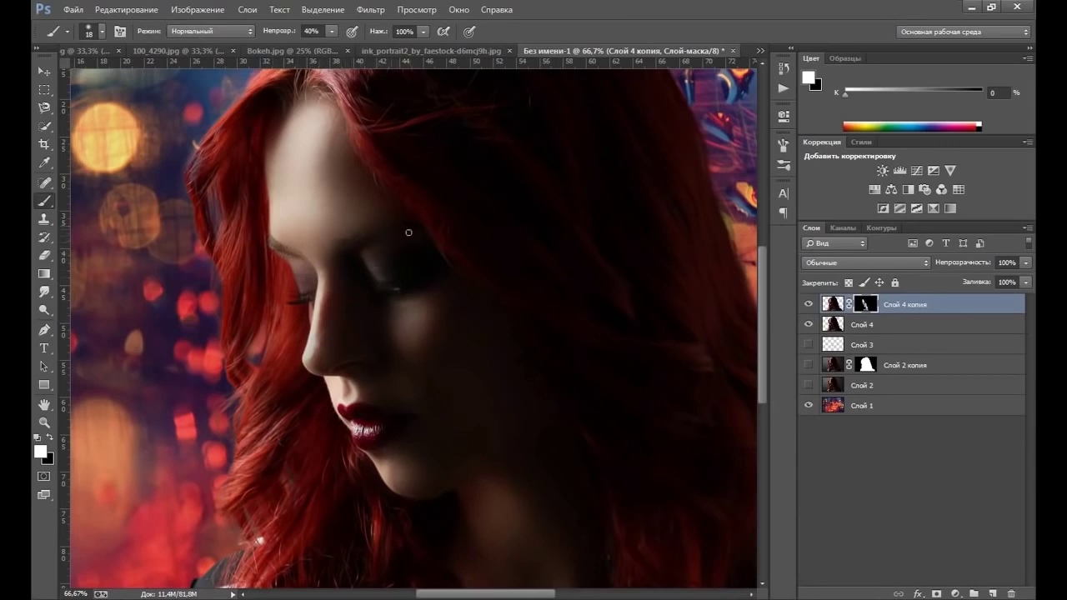
left_click(52, 437)
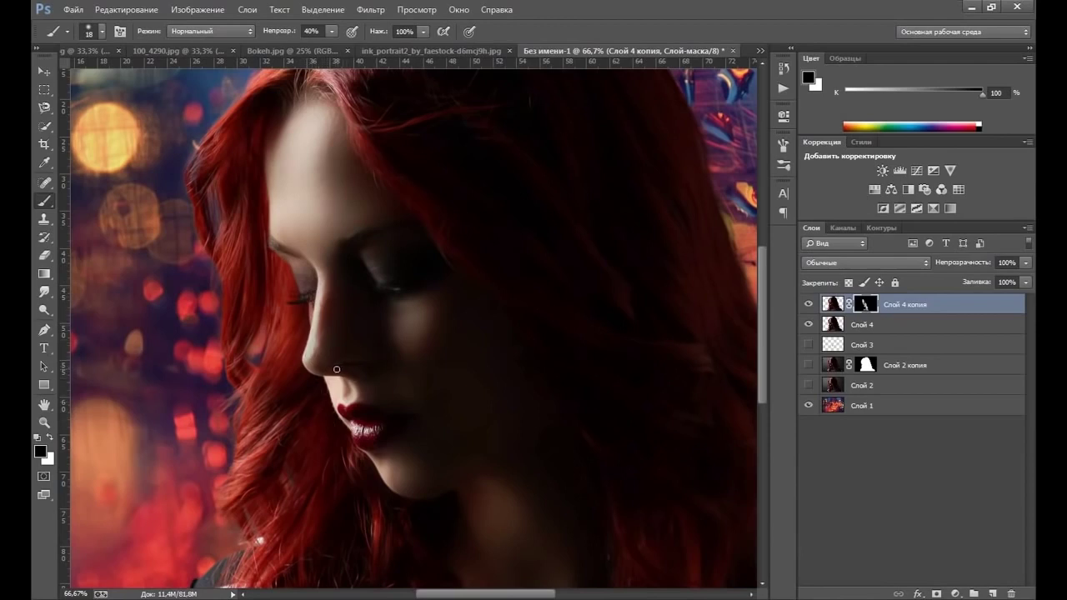
left_click(50, 437)
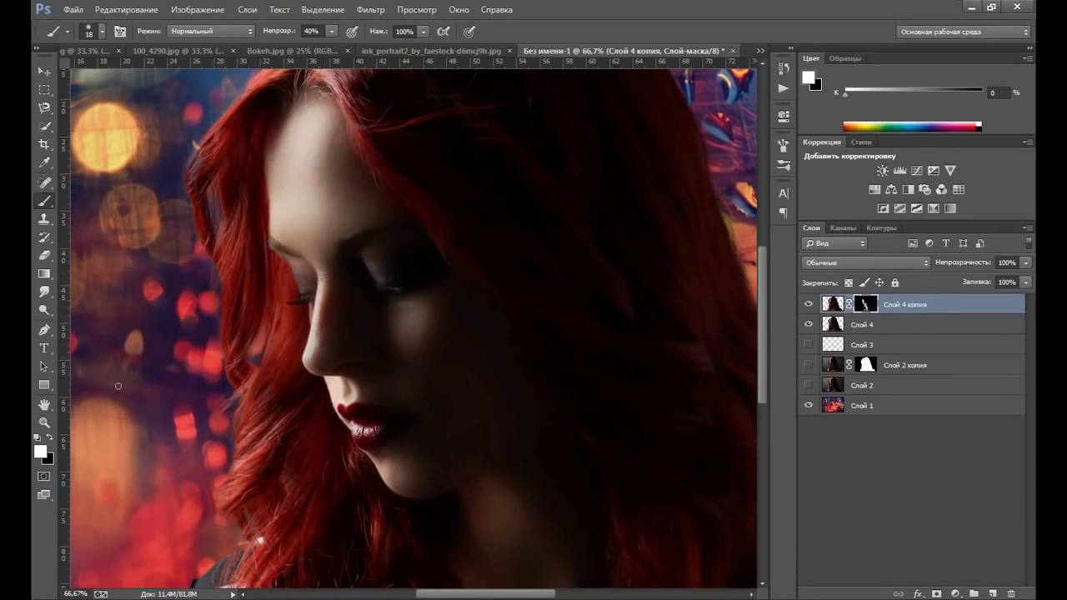
left_click(51, 435)
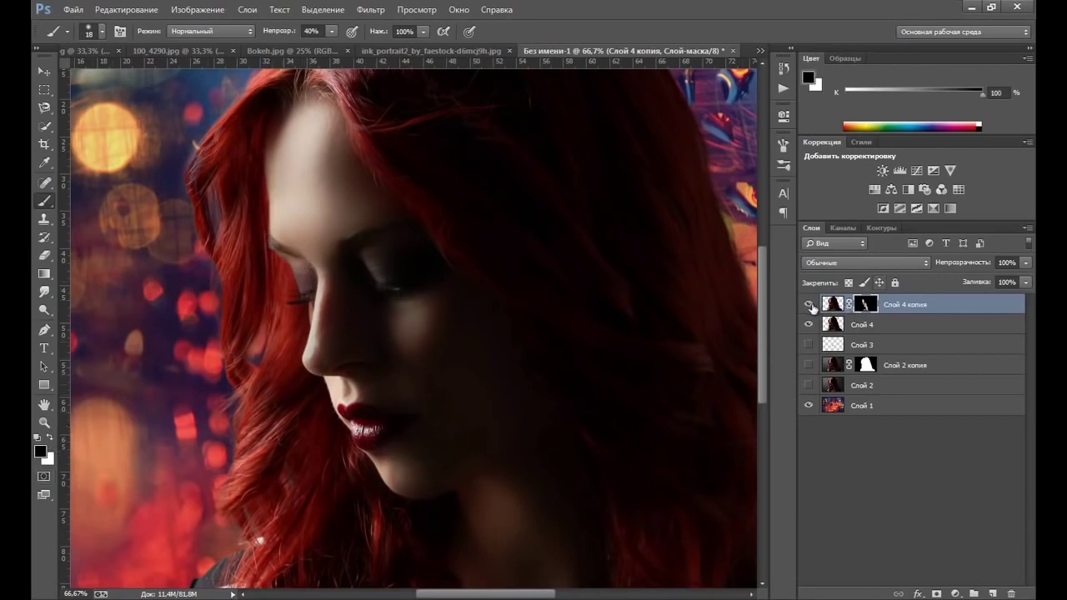
Step: Toggle Слой 4 копия repeatedly to compare the face, setting white as the painting colour
left_click(811, 305)
left_click(808, 304)
left_click(809, 305)
left_click(809, 305)
left_click(809, 304)
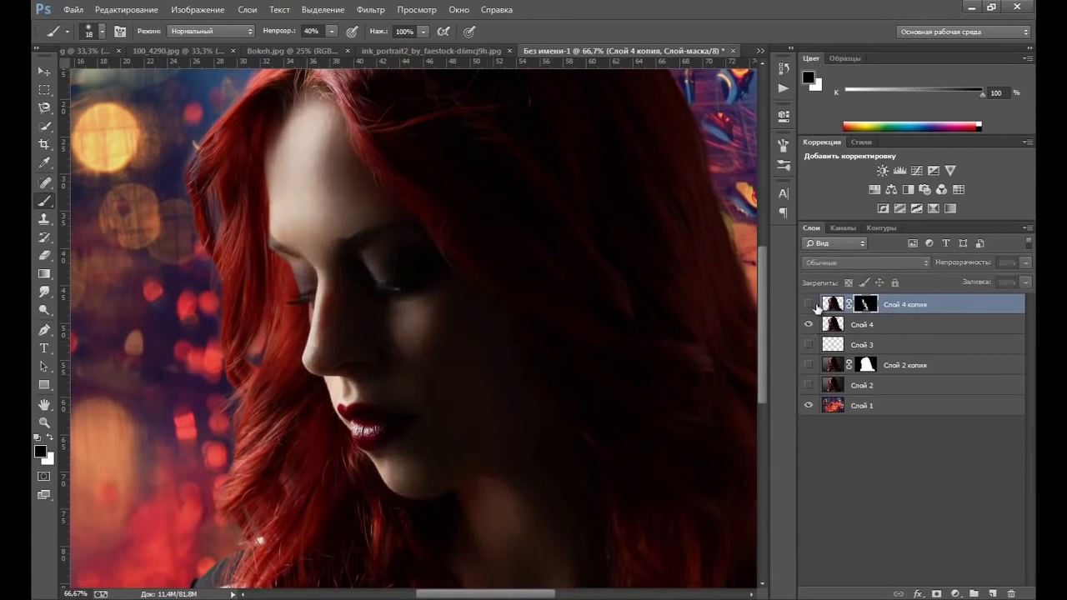
left_click(810, 305)
left_click(809, 305)
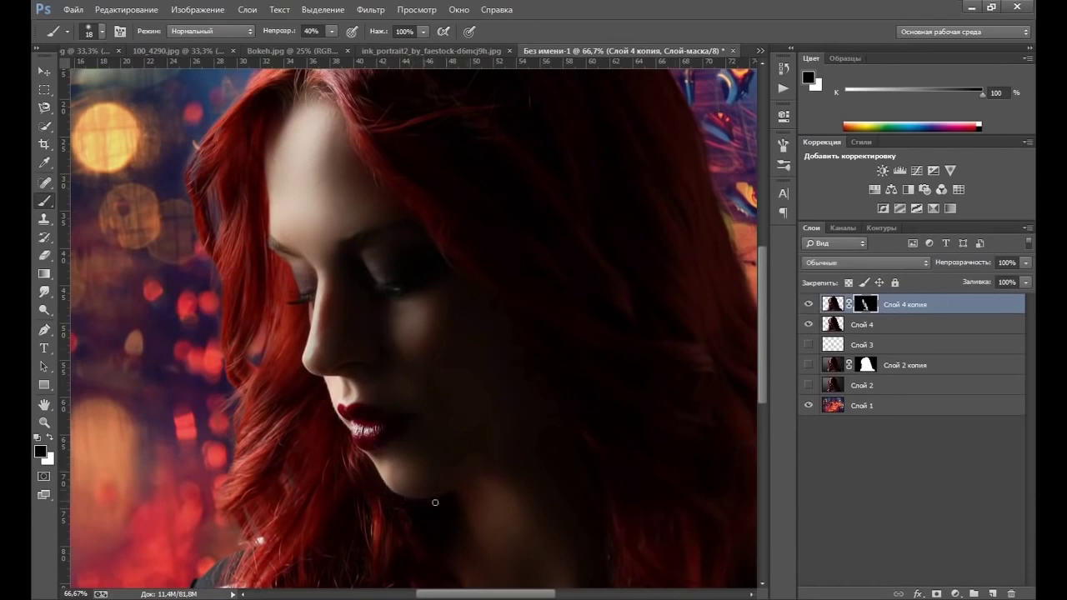
left_click(48, 437)
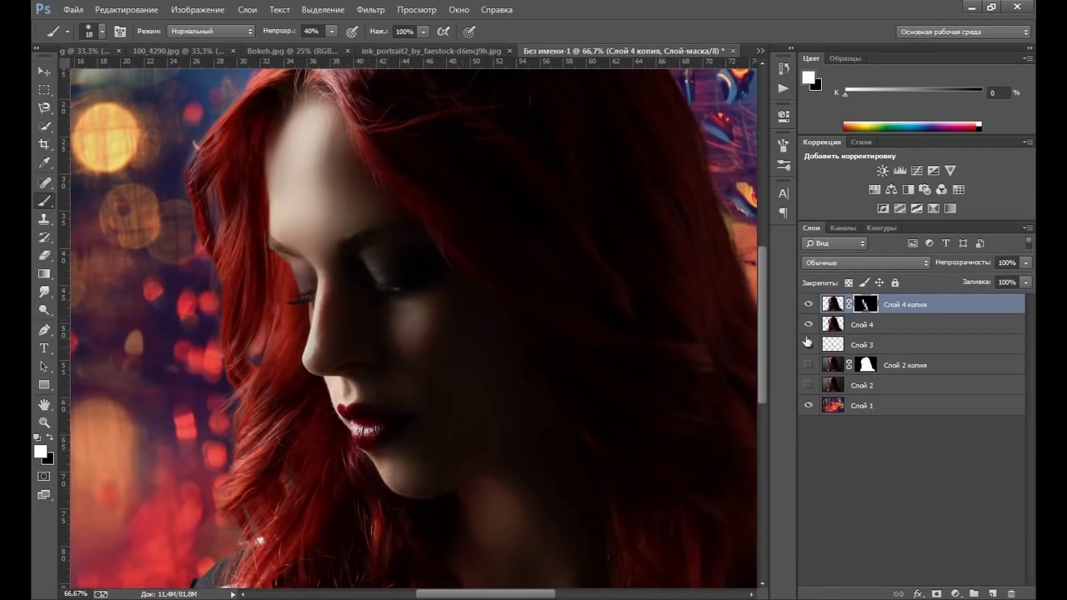
left_click(809, 305)
left_click(810, 305)
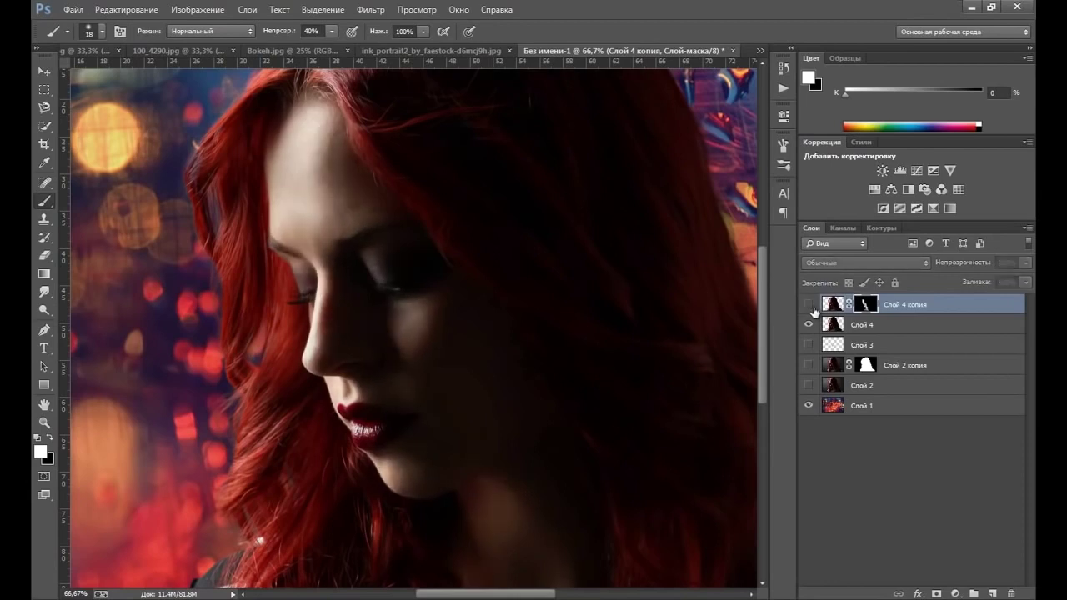
Step: Resize the brush to 68 px, then settle on 35 px
right_click(491, 396)
left_click_drag(597, 429, 613, 429)
key("Return")
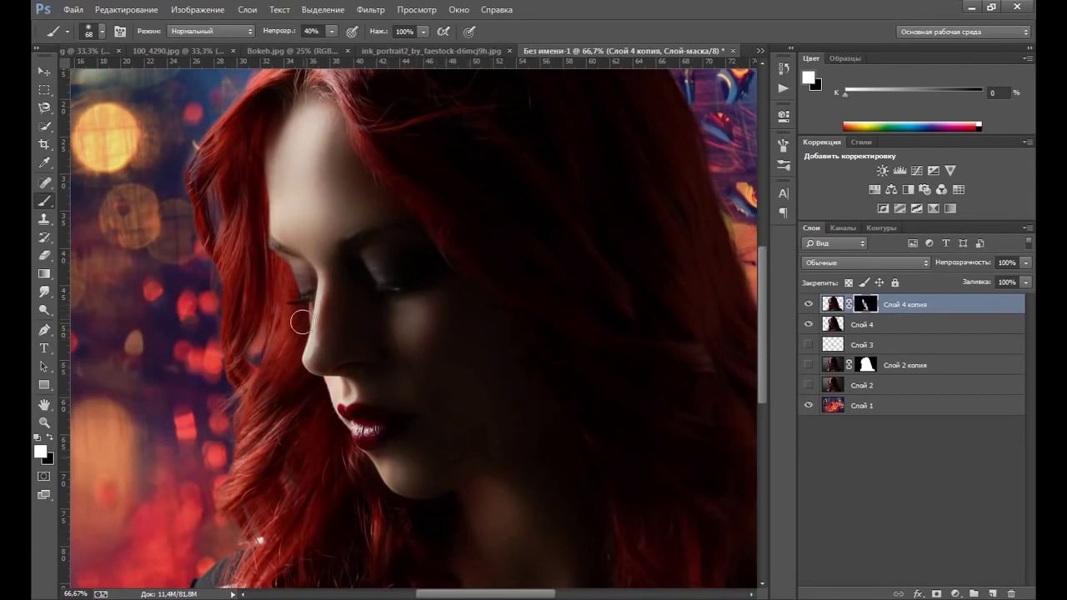
right_click(394, 306)
left_click_drag(492, 341, 477, 341)
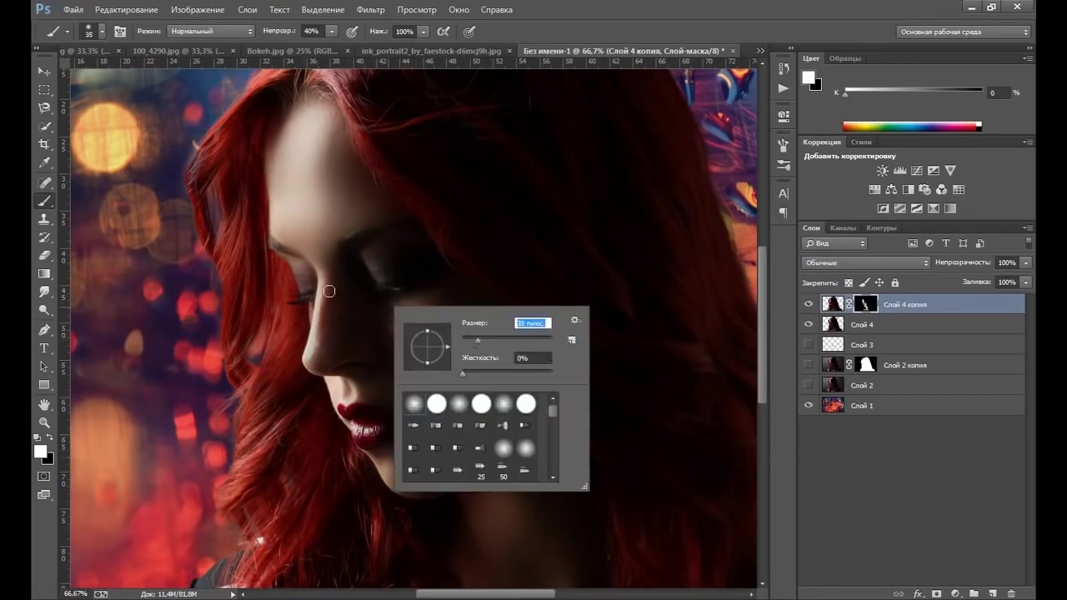
key("Return")
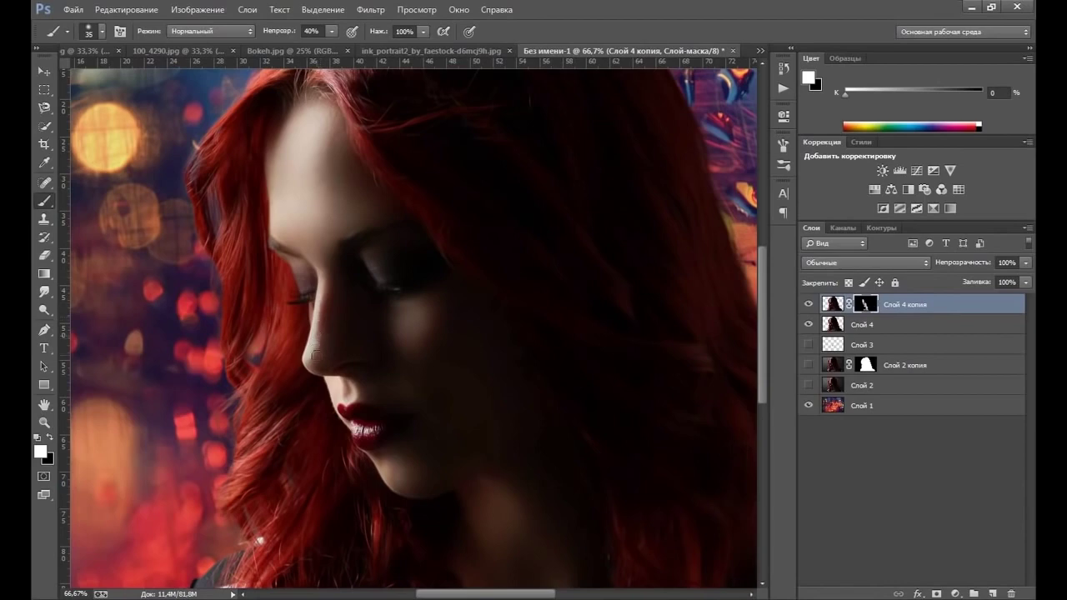
left_click(45, 422)
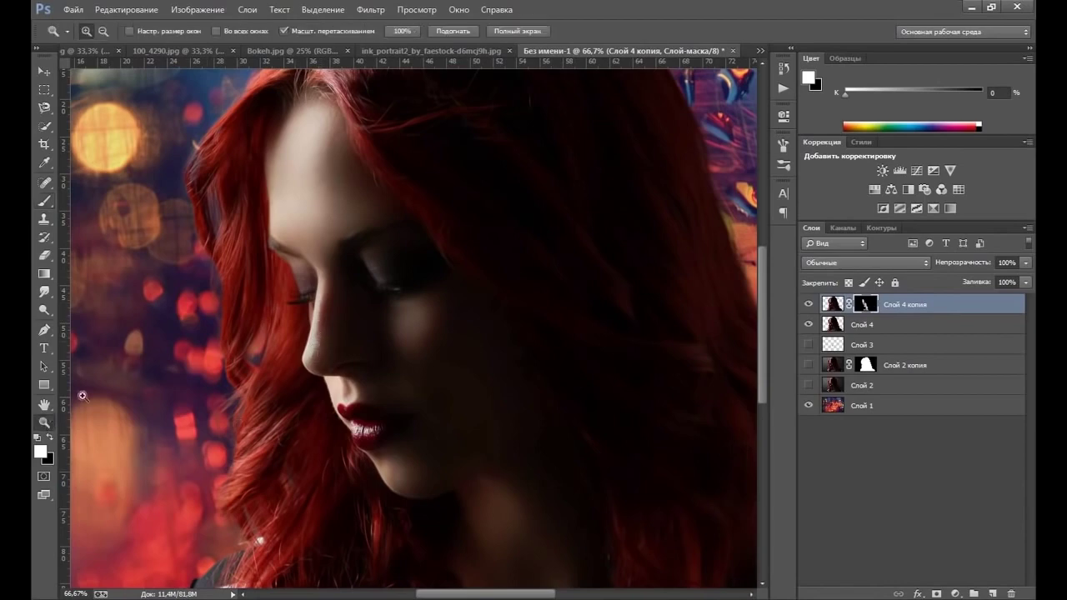
right_click(481, 371)
Step: Fit the image, add empty Слой 5 above Слой 4 копия, and zoom in on the lips
left_click(535, 370)
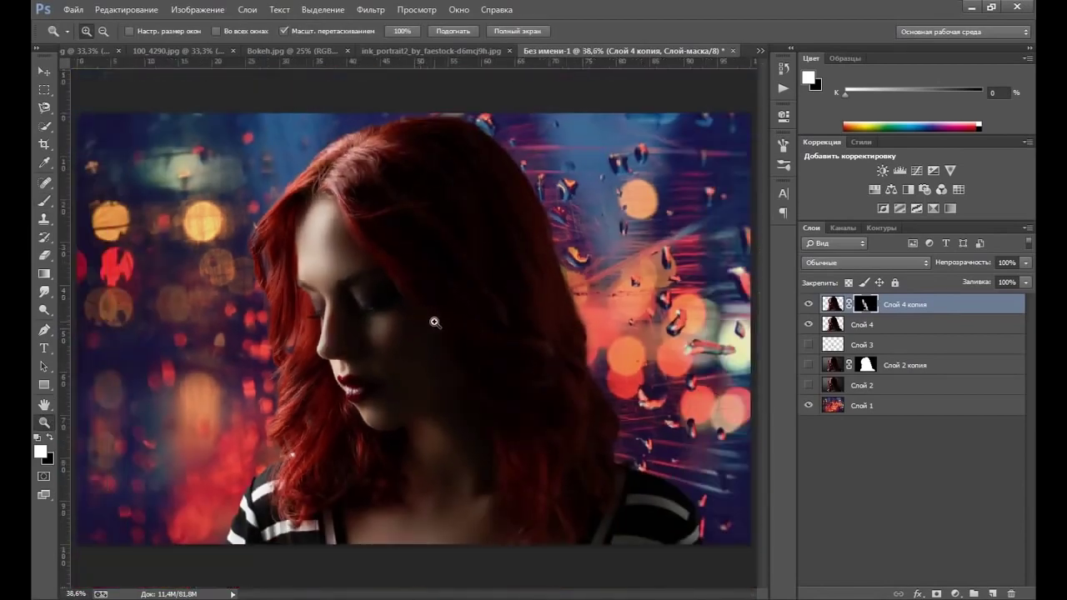
left_click(45, 202)
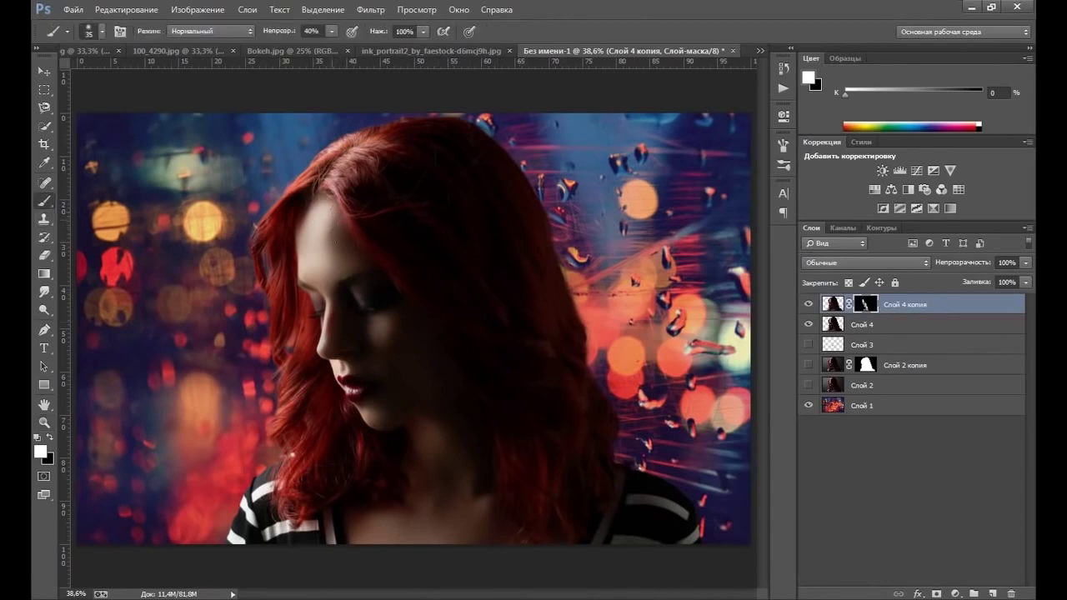
left_click(808, 316)
left_click(832, 304)
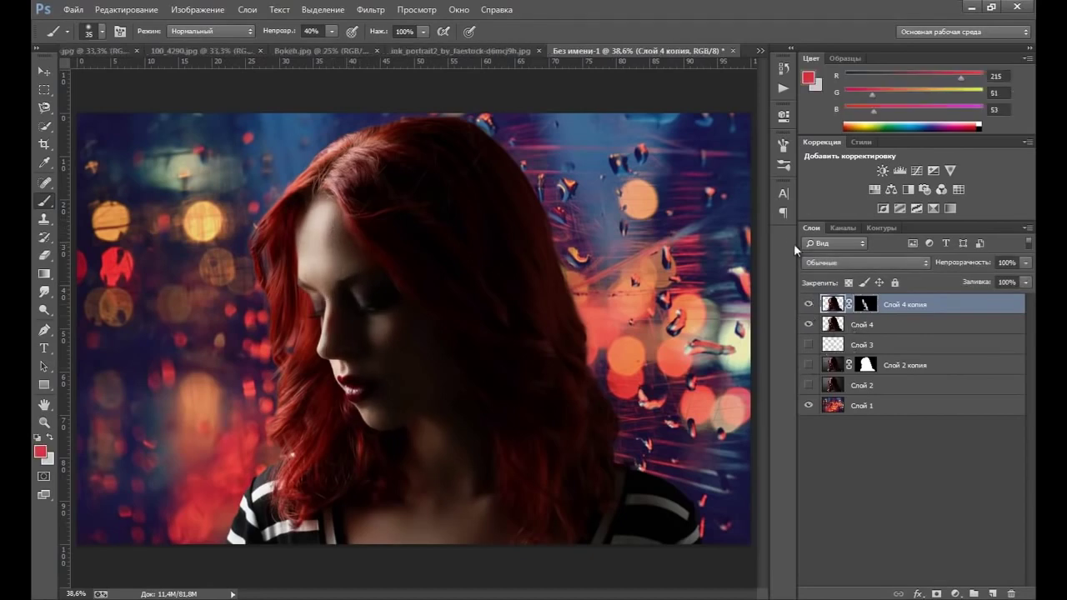
left_click(993, 594)
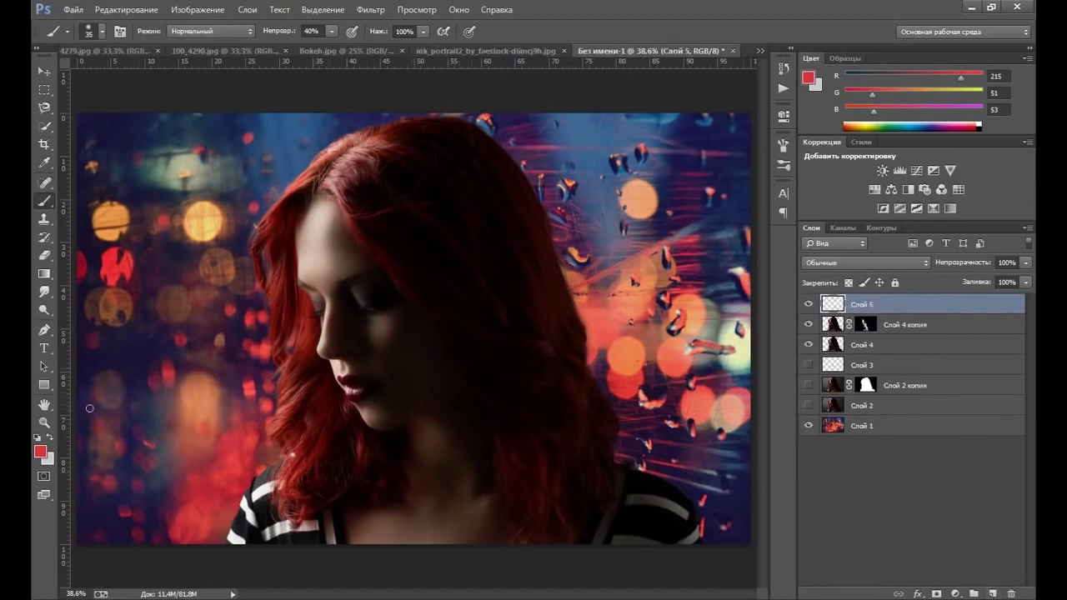
left_click(44, 422)
left_click(357, 395)
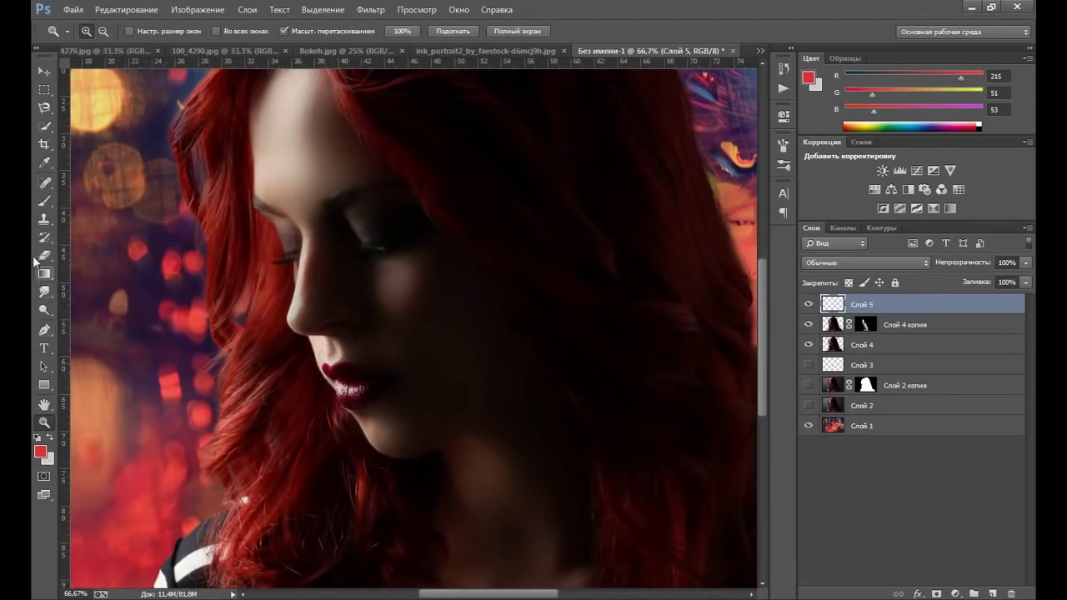
Step: Paint on Слой 5 with the Mixer Brush set to clean after each stroke, comparing with Слой 5 hidden
left_click(44, 201)
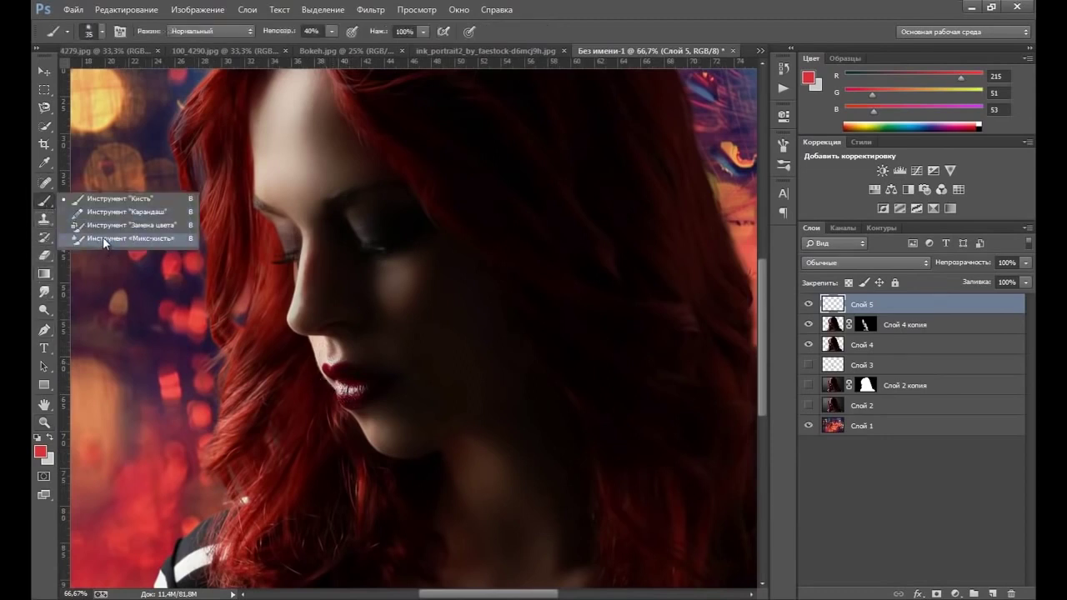
left_click(102, 239)
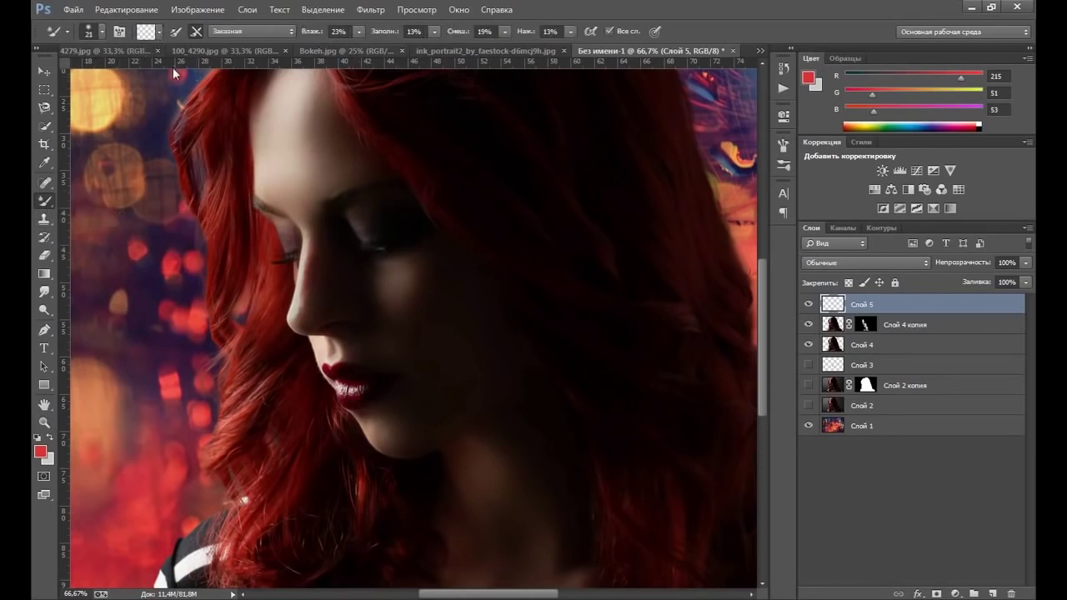
left_click(199, 33)
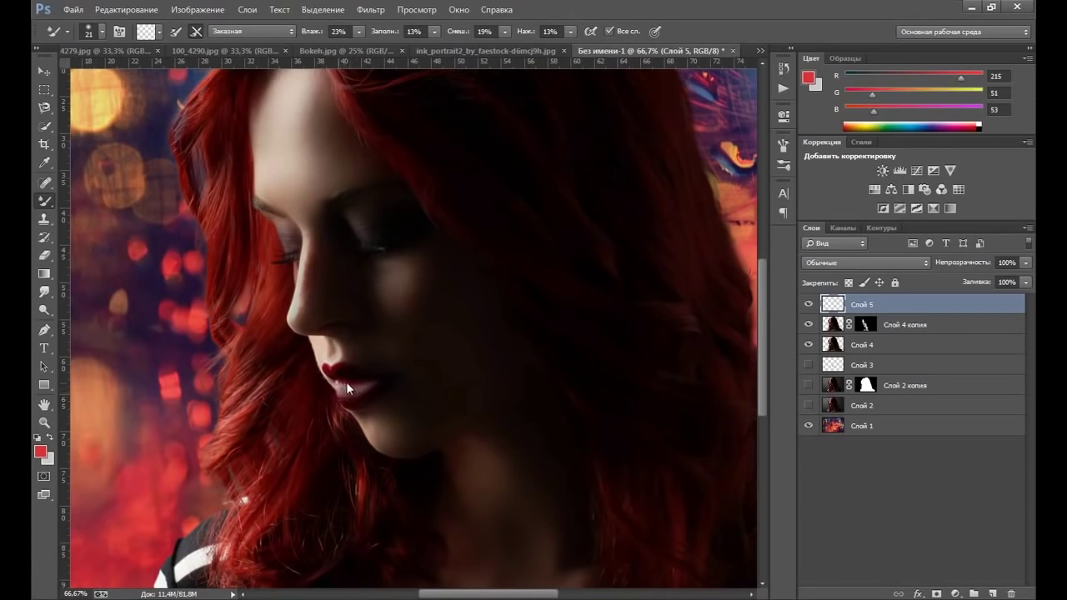
left_click(809, 304)
Step: Fit the whole portrait on screen, then zoom to 50% around the mouth
left_click(44, 423)
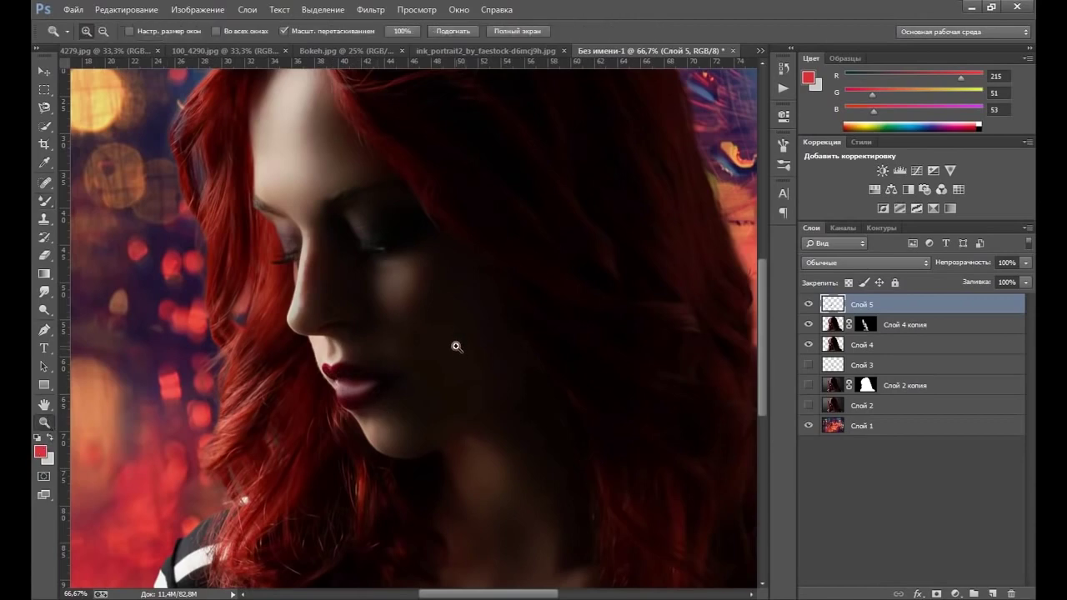
right_click(400, 344)
left_click(450, 353)
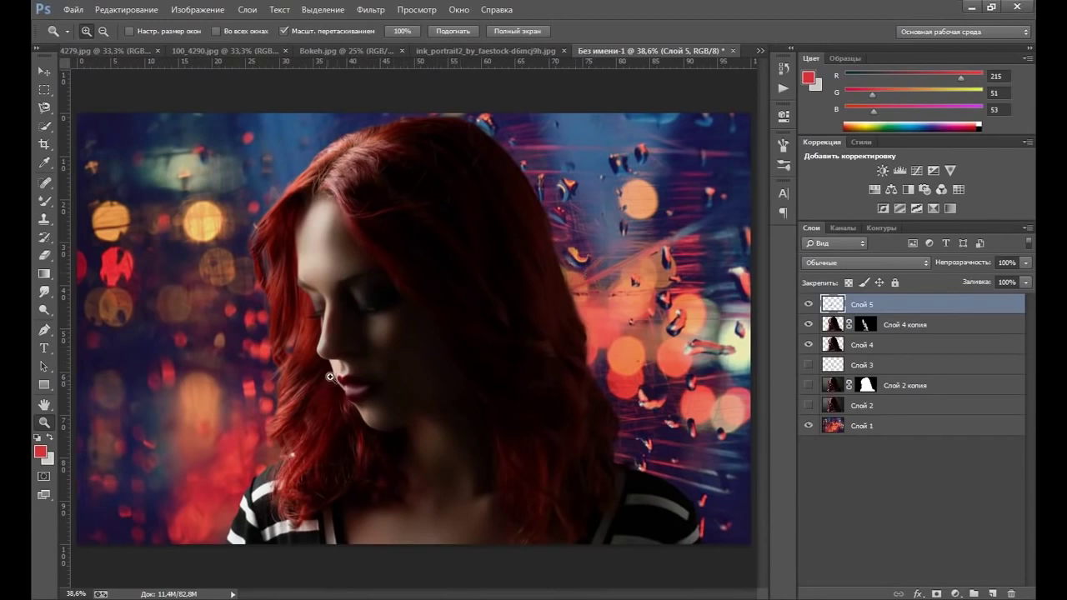
left_click(356, 371)
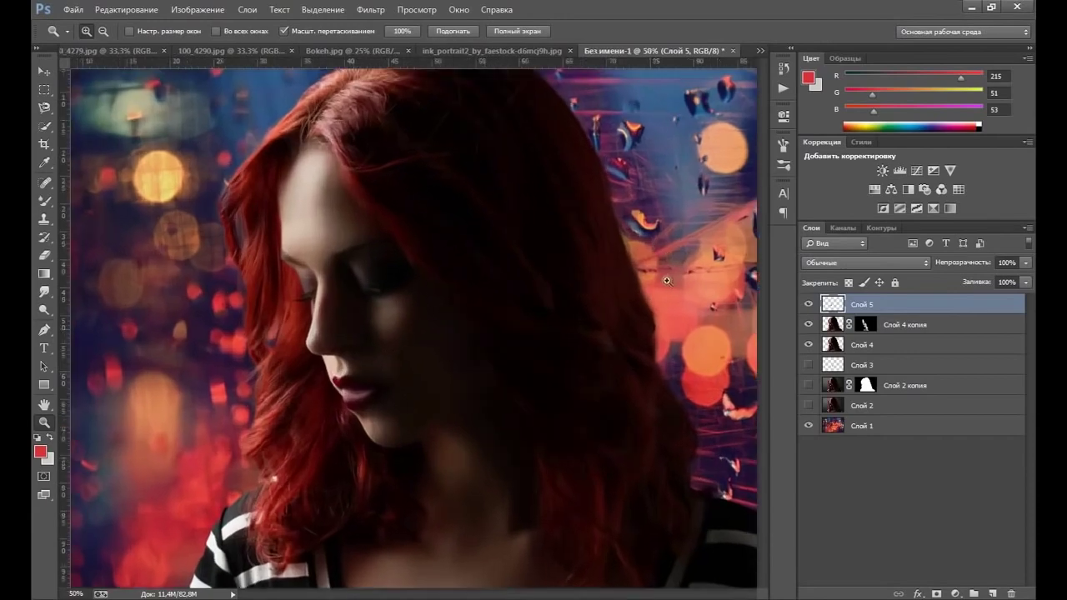
Step: Toggle Слой 5 to compare, then reselect the Mixer Brush to keep blending
left_click(808, 305)
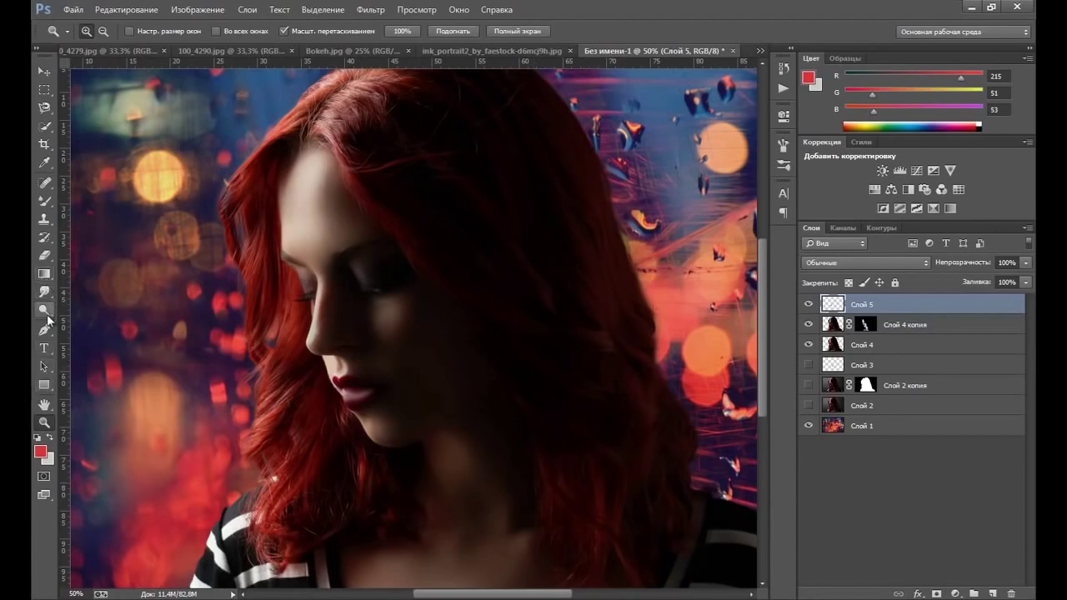
left_click(45, 200)
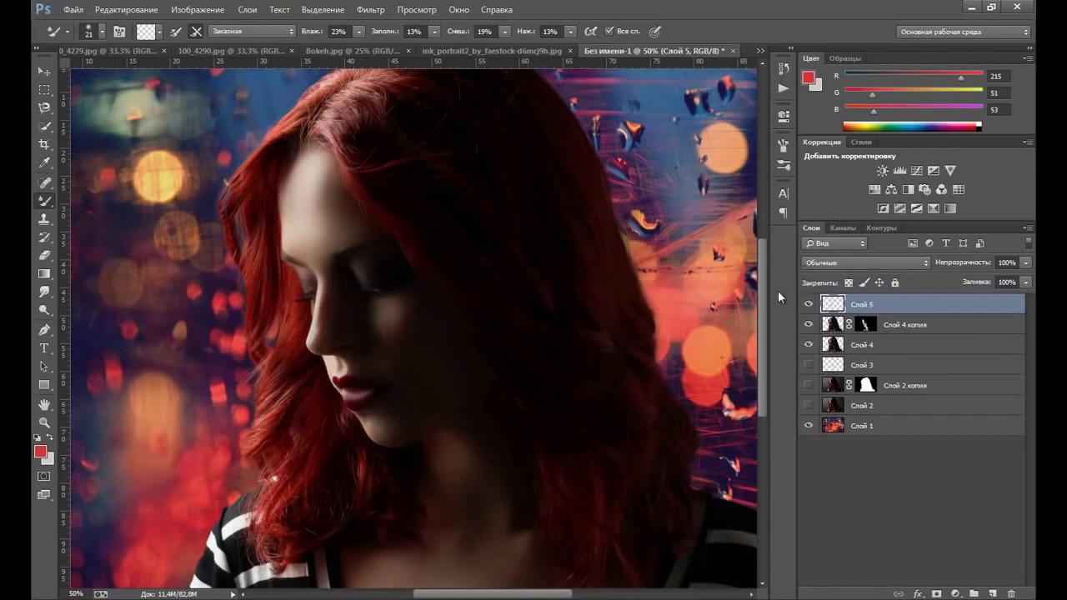
Step: Hide Слой 1, stamp visible layers into Слой 6, and apply Oil Paint with Cleanliness 3, Shine 0
left_click(809, 427)
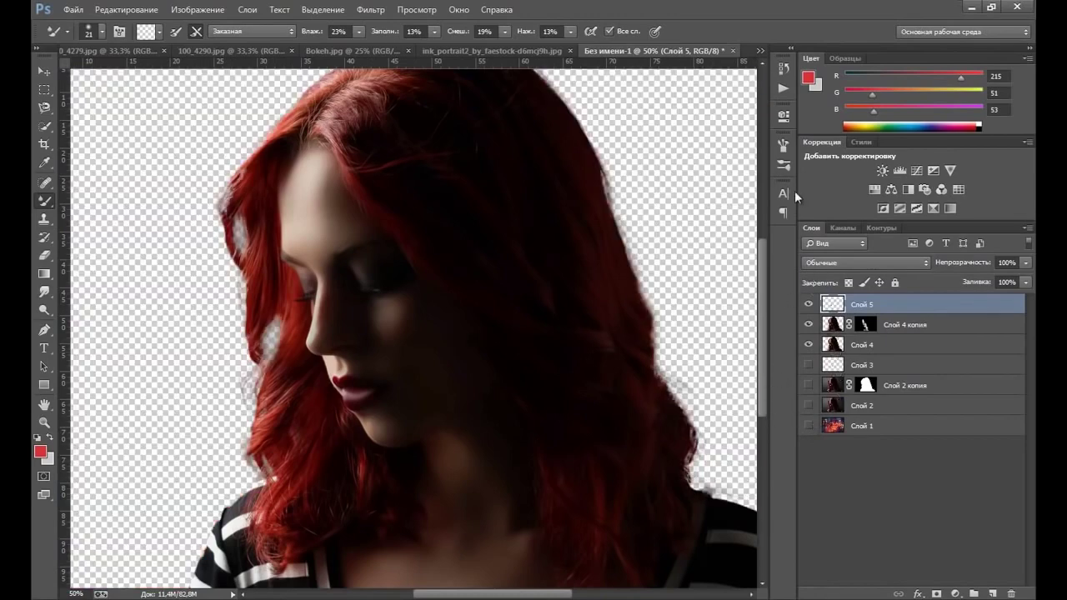
key("ctrl+shift+alt+e")
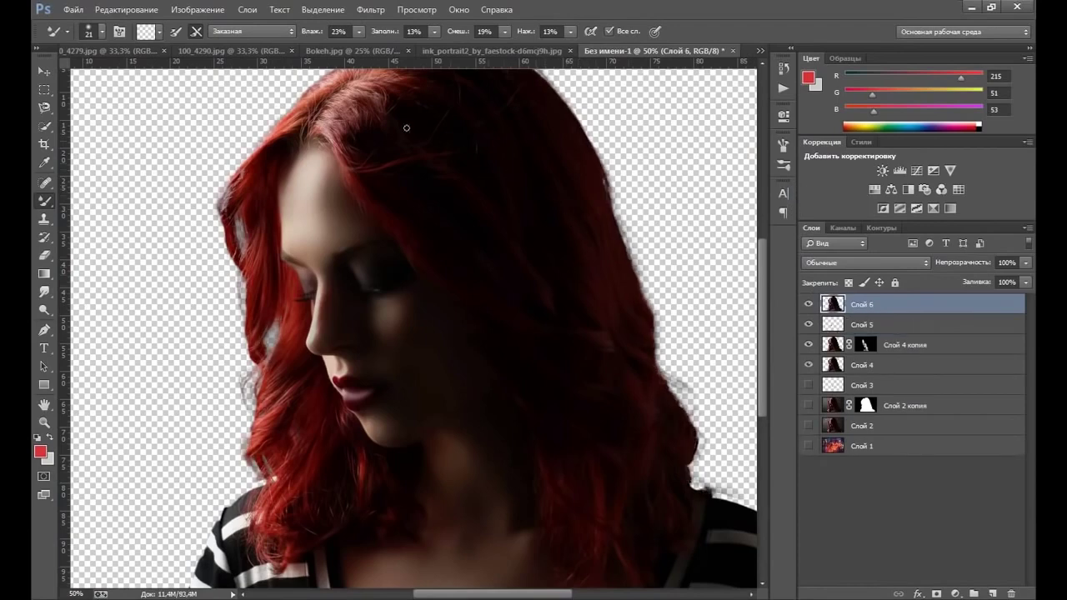
left_click(370, 9)
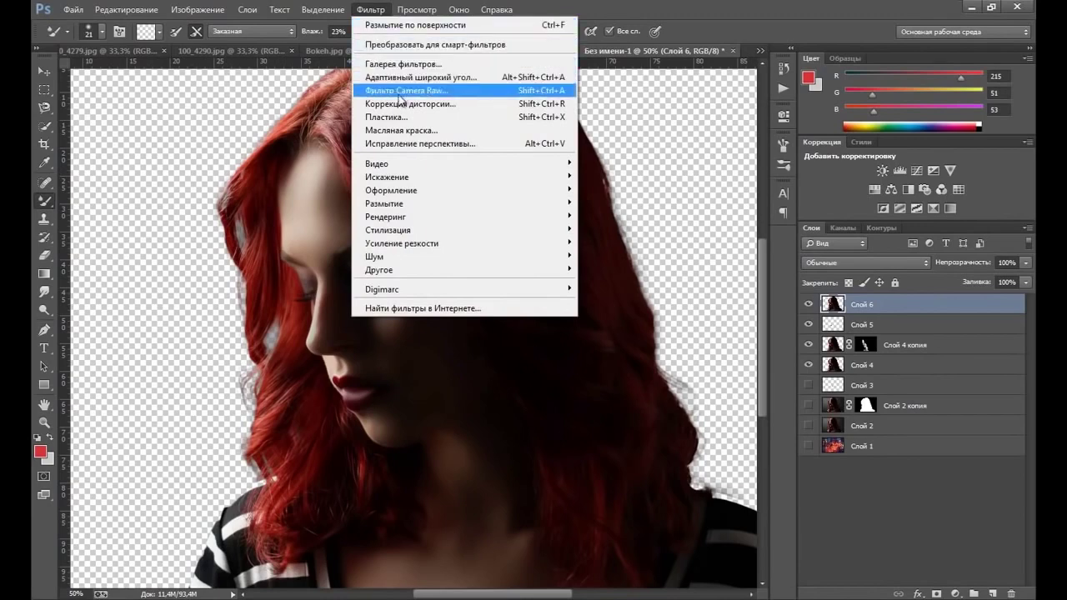
left_click(405, 133)
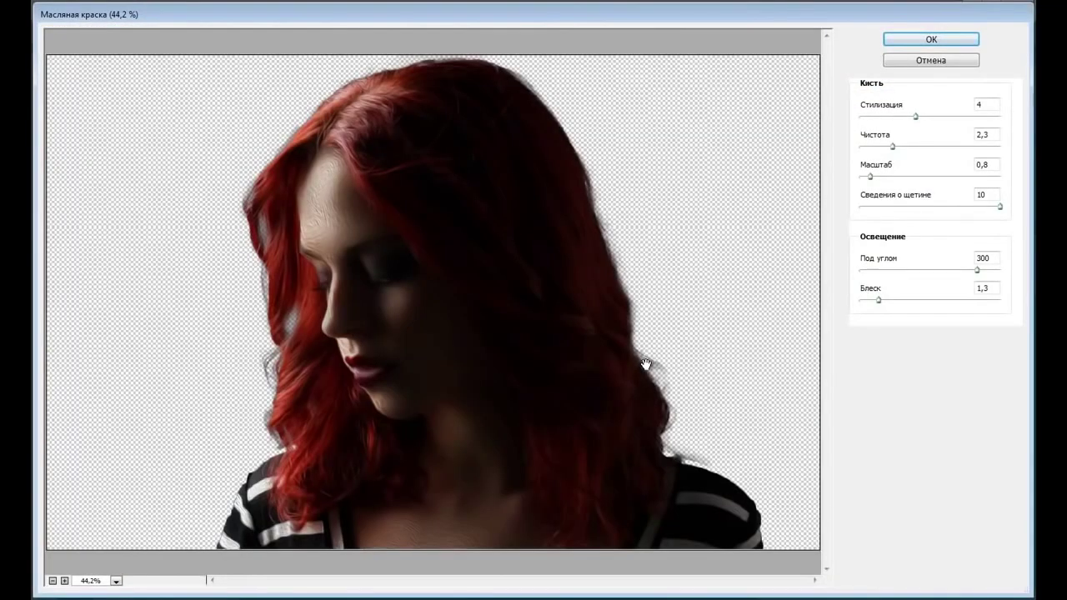
left_click(116, 581)
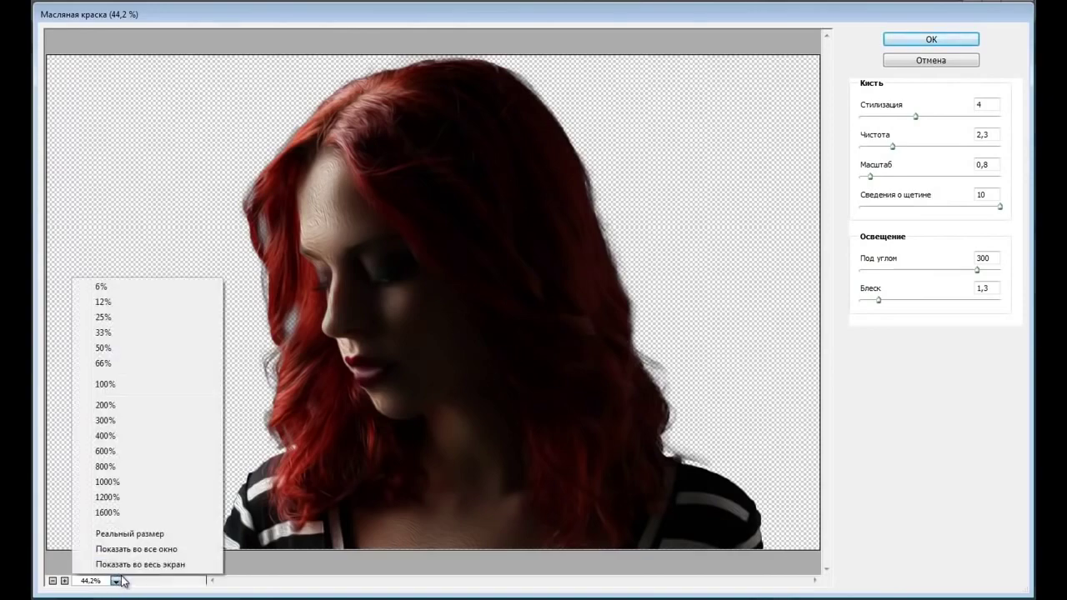
left_click(124, 350)
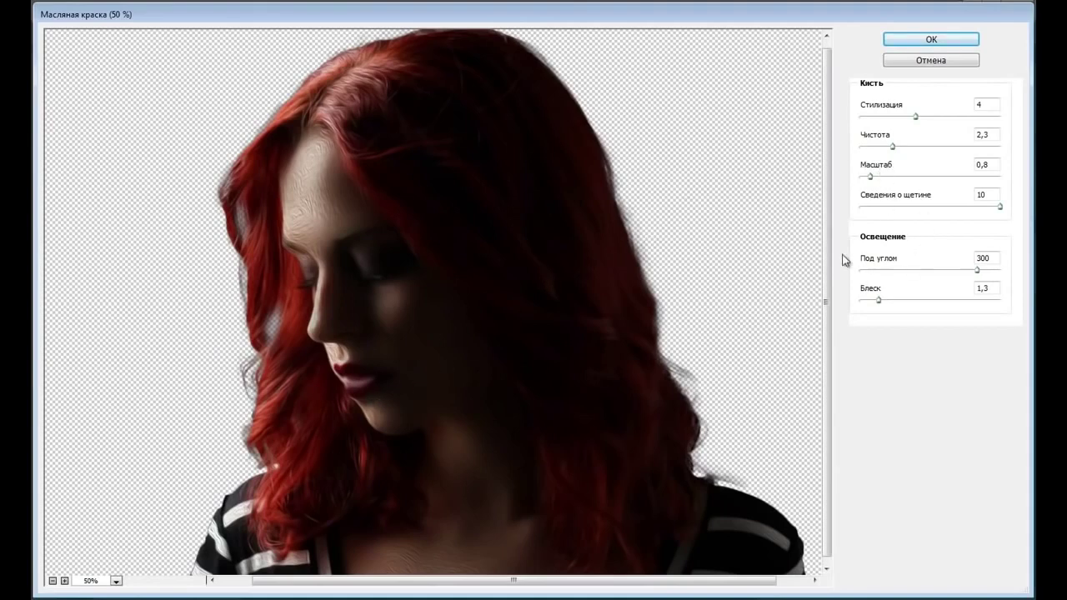
left_click_drag(852, 290, 854, 310)
double_click(989, 135)
type("3")
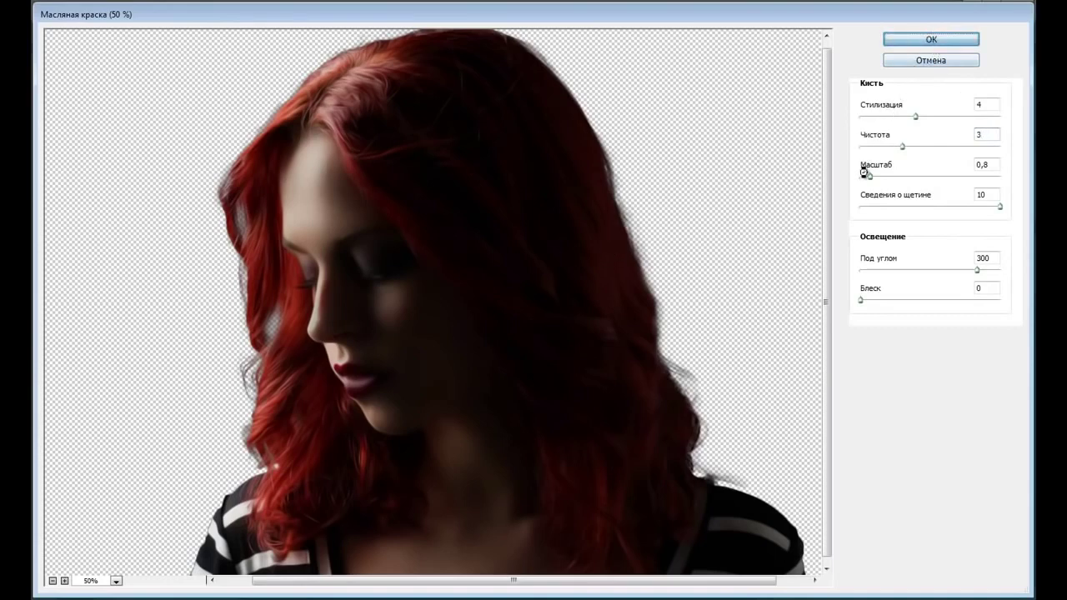
key("Return")
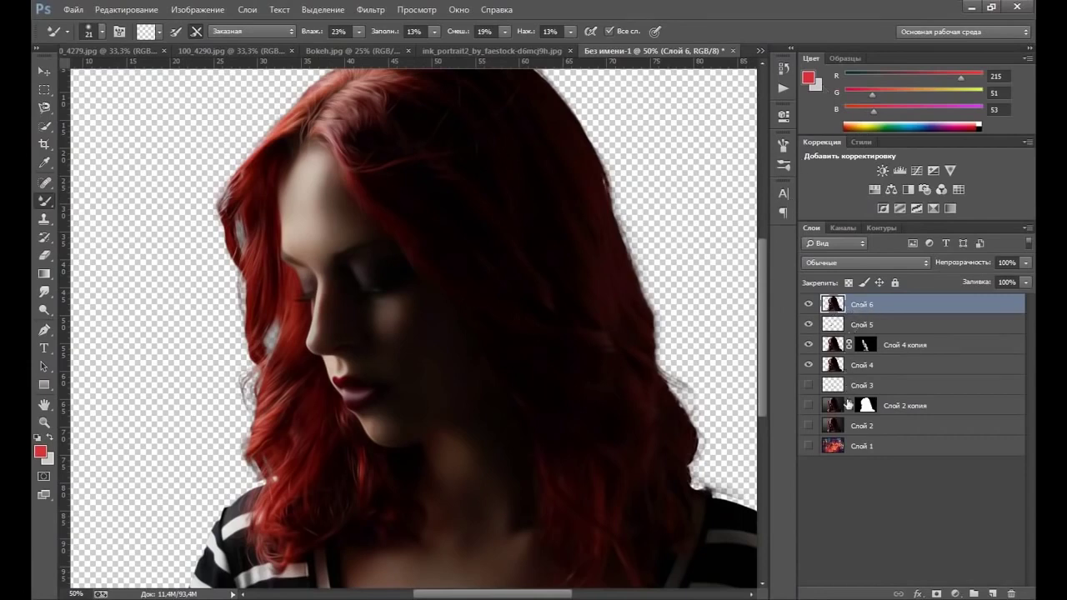
Step: Give Слой 6 an inverted black layer mask and show the bokeh background again
left_click(936, 594)
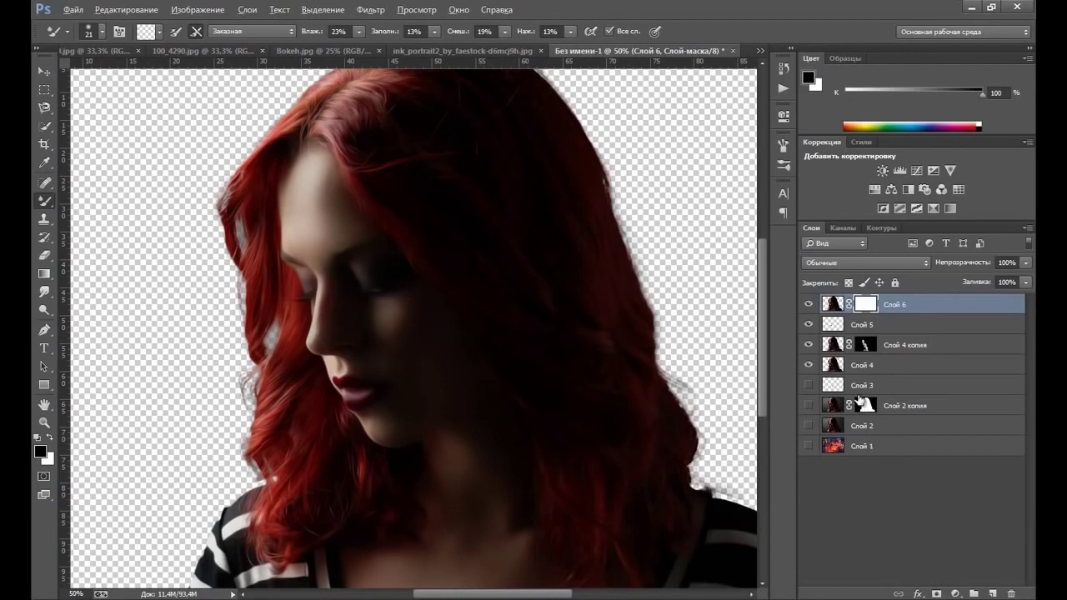
key("ctrl+i")
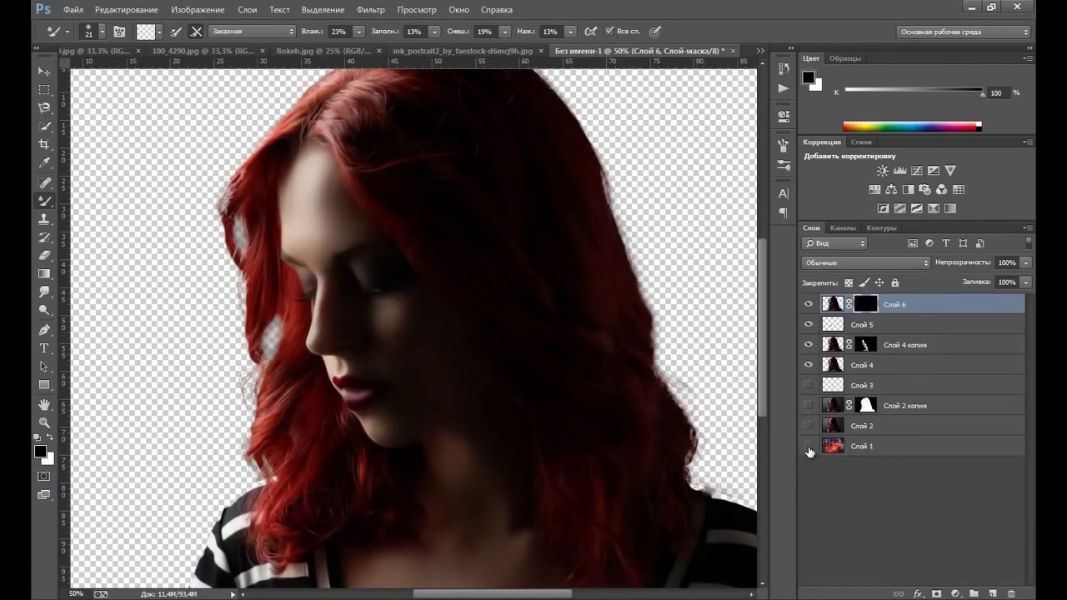
left_click(808, 447)
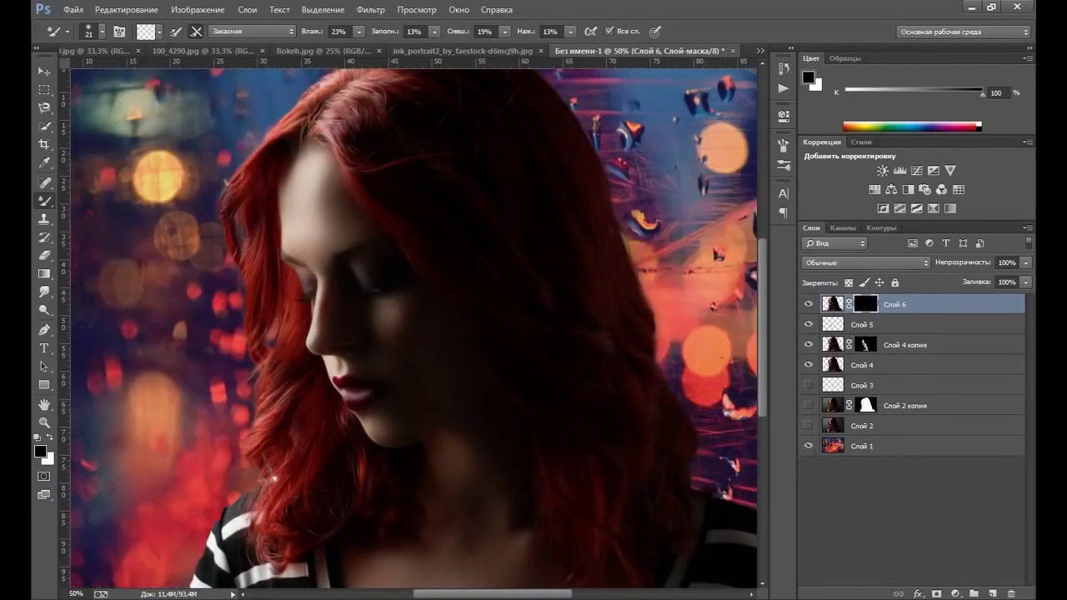
Step: Set up a large soft Brush at 100% opacity with white as the paint colour
right_click(49, 200)
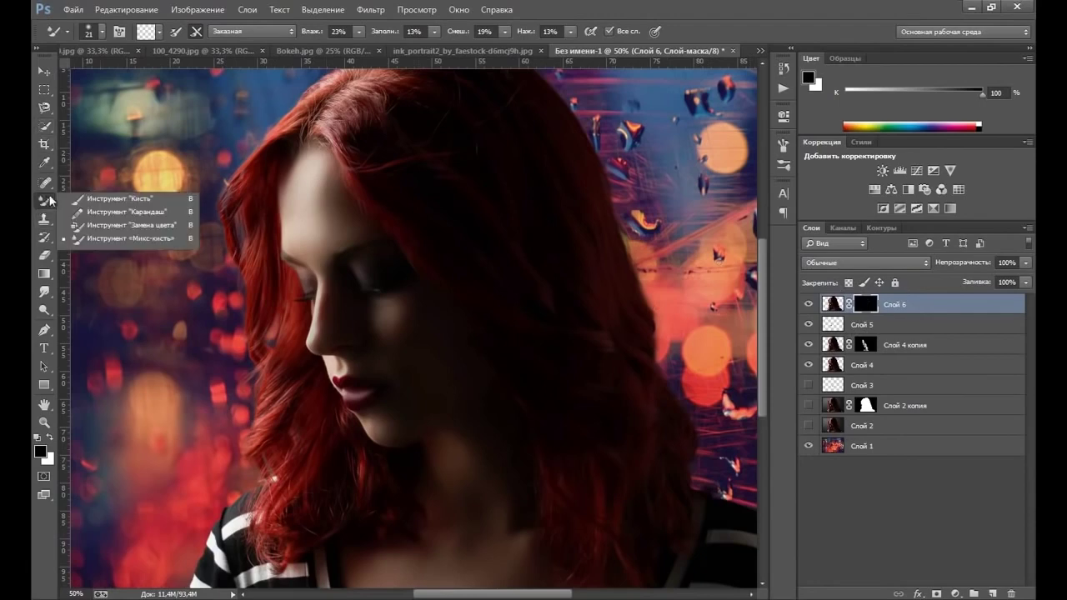
left_click(109, 199)
left_click(102, 32)
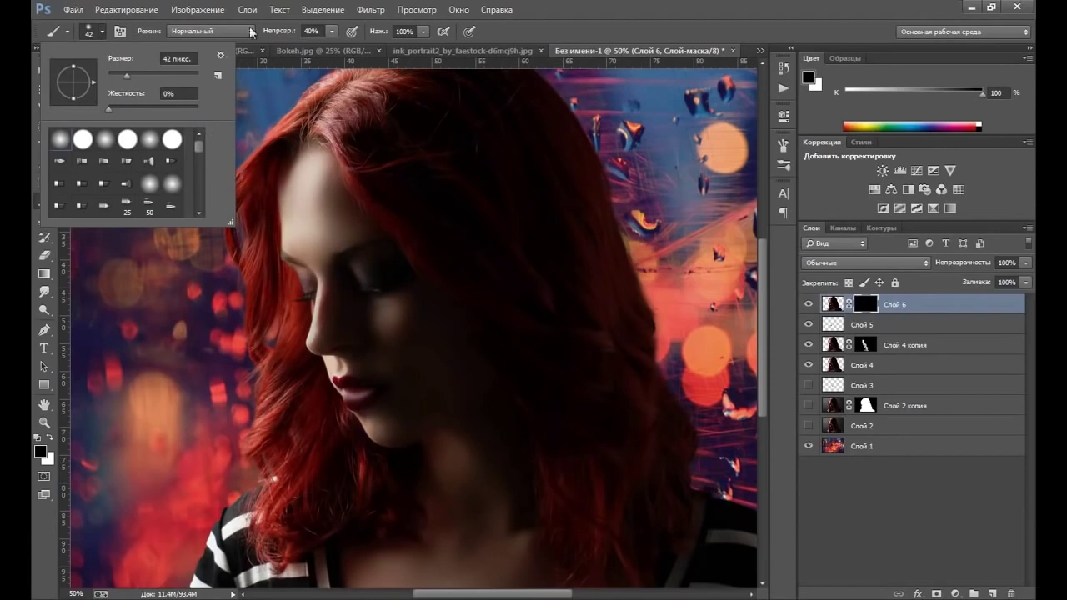
left_click(331, 31)
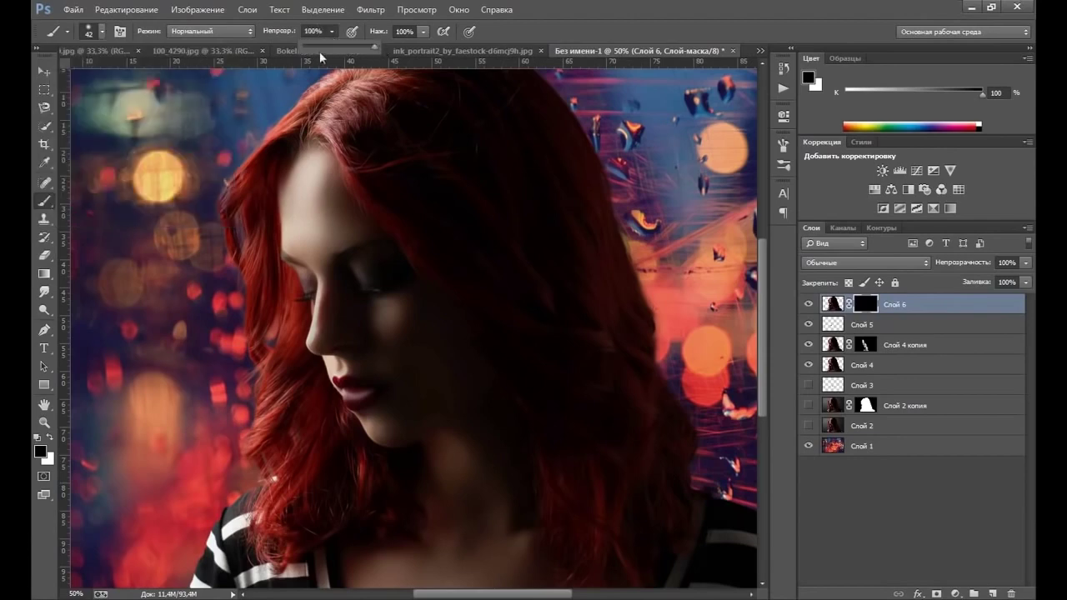
left_click(101, 32)
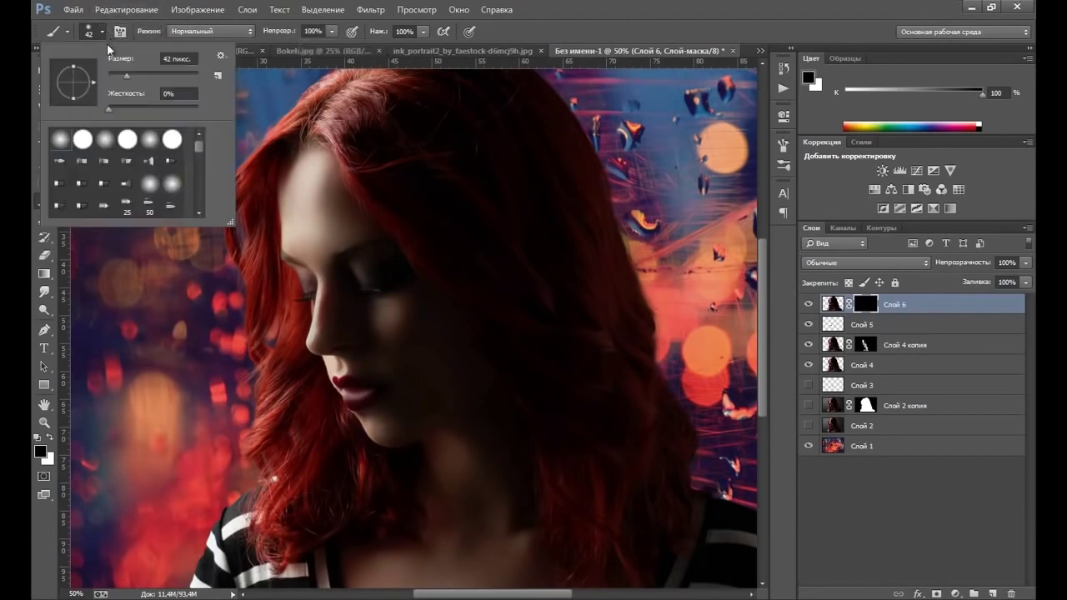
left_click_drag(138, 75, 146, 79)
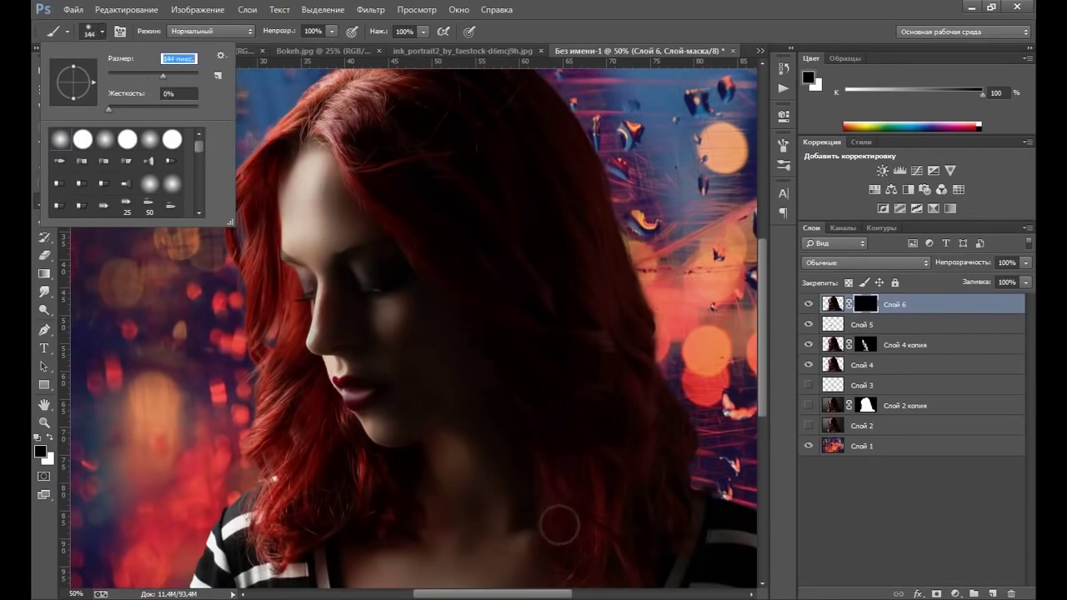
left_click(50, 437)
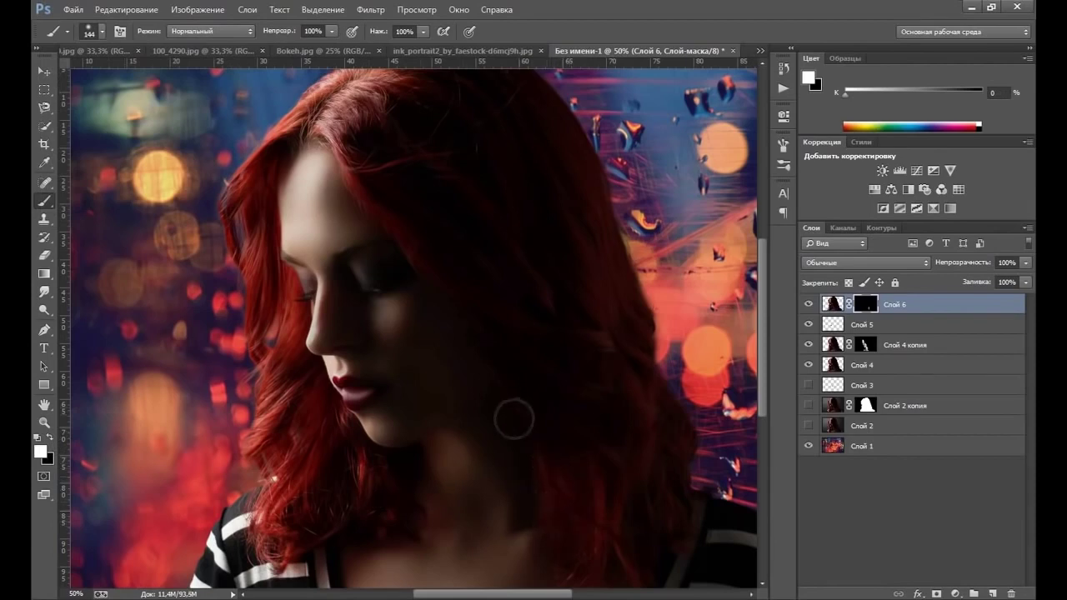
Step: Paint white into the mask to reveal hair along the edge, top of head and neck
mouse_move(607, 543)
left_mouse_down()
mouse_move(605, 358)
mouse_move(615, 319)
mouse_move(578, 181)
mouse_move(561, 168)
mouse_move(597, 251)
left_mouse_up()
left_click_drag(486, 274, 331, 125)
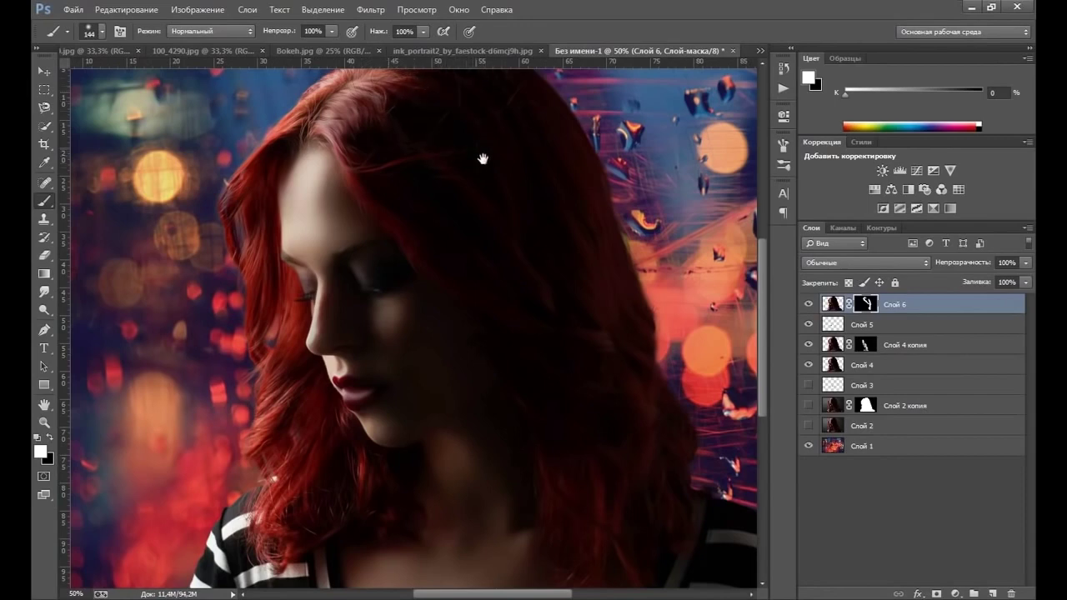
scroll(482, 159, "up", 5)
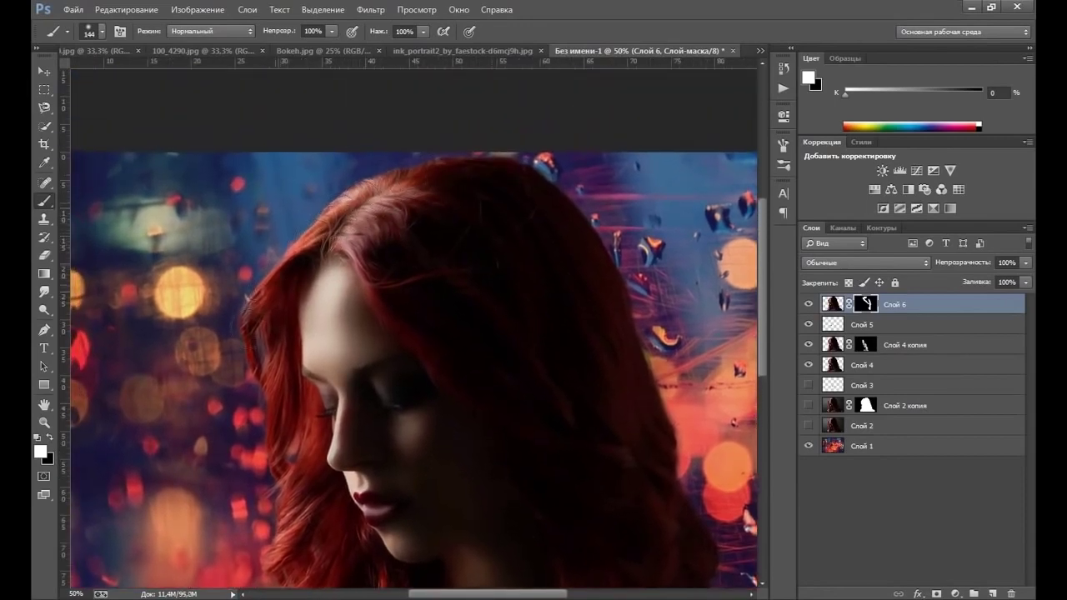
left_click_drag(281, 301, 304, 282)
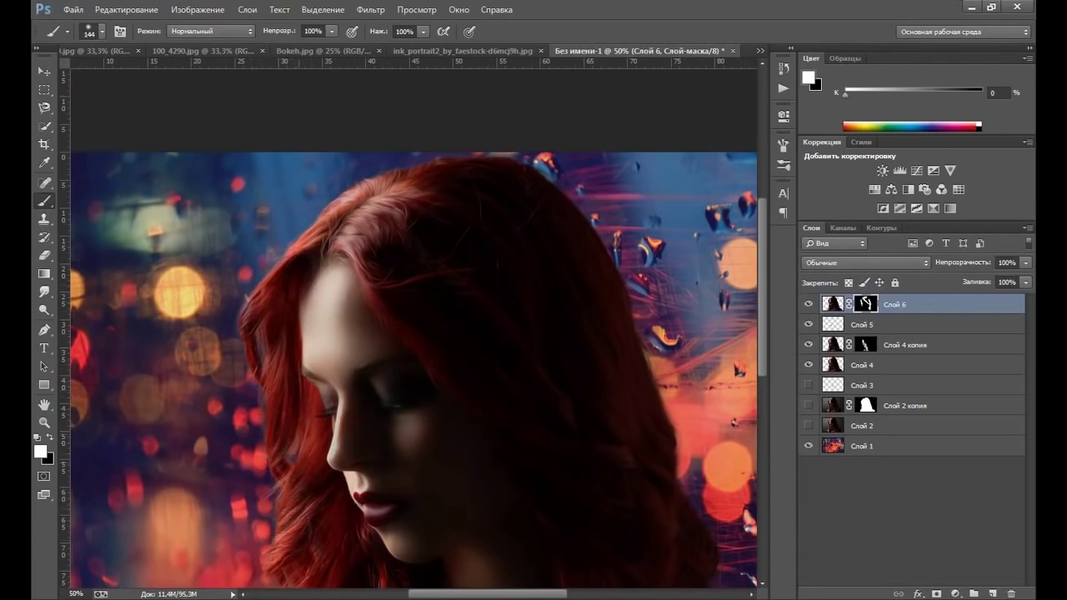
left_click_drag(245, 422, 275, 185)
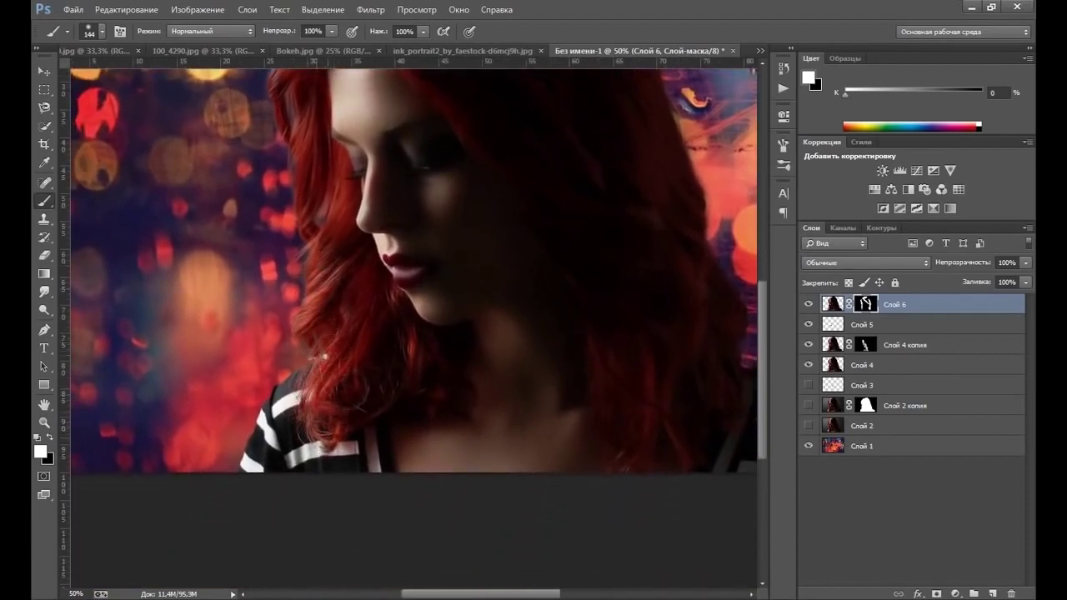
left_click_drag(324, 392, 406, 367)
left_click_drag(612, 345, 441, 400)
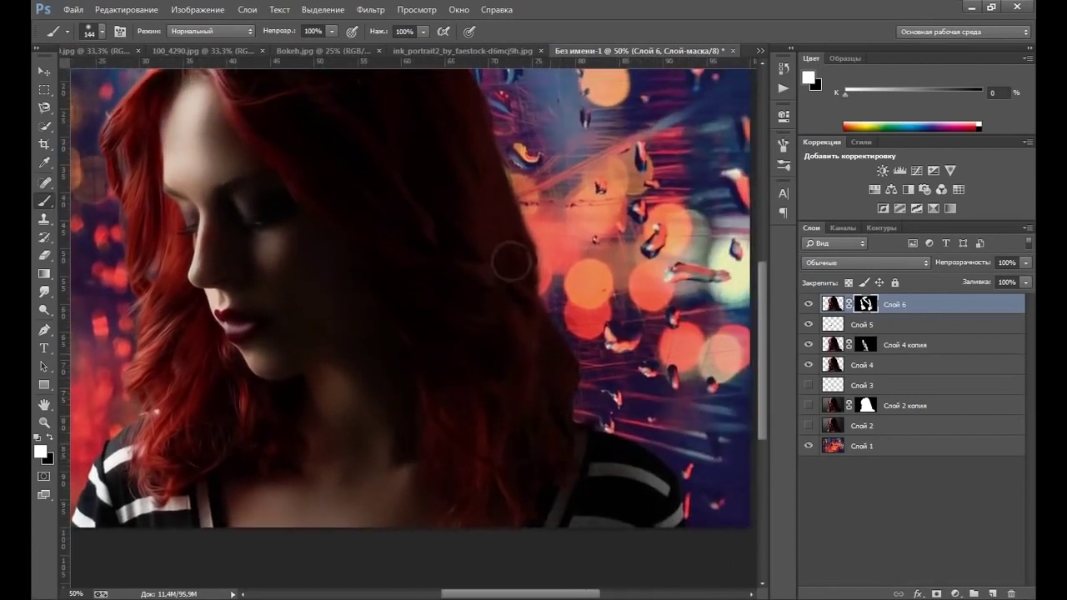
left_click_drag(514, 242, 511, 301)
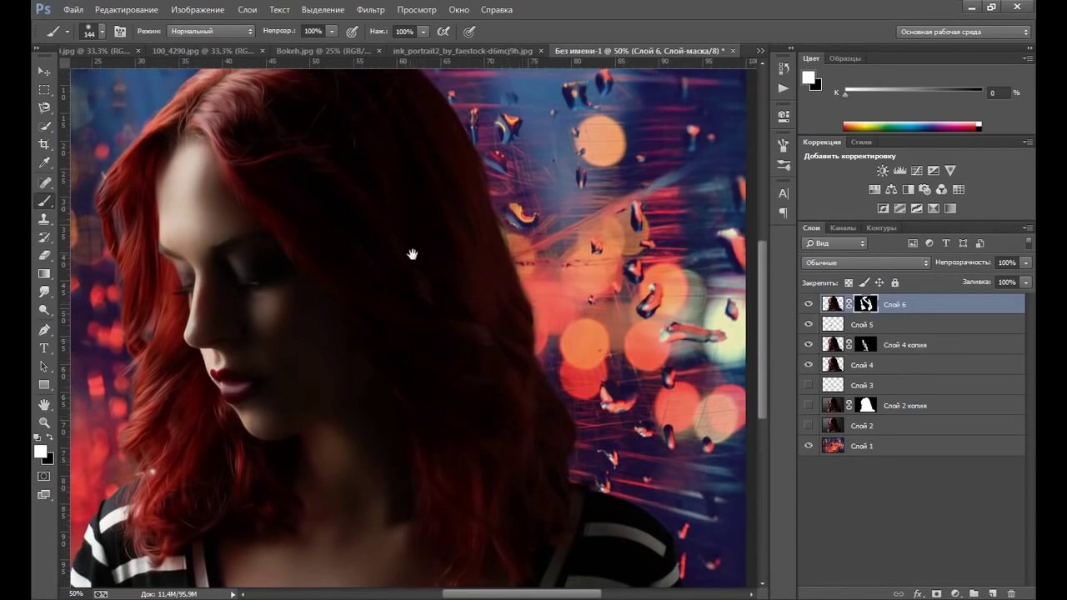
Step: Reduce the brush to 17 px while repositioning the view over the portrait
scroll(415, 252, "up", 3)
scroll(403, 208, "up", 3)
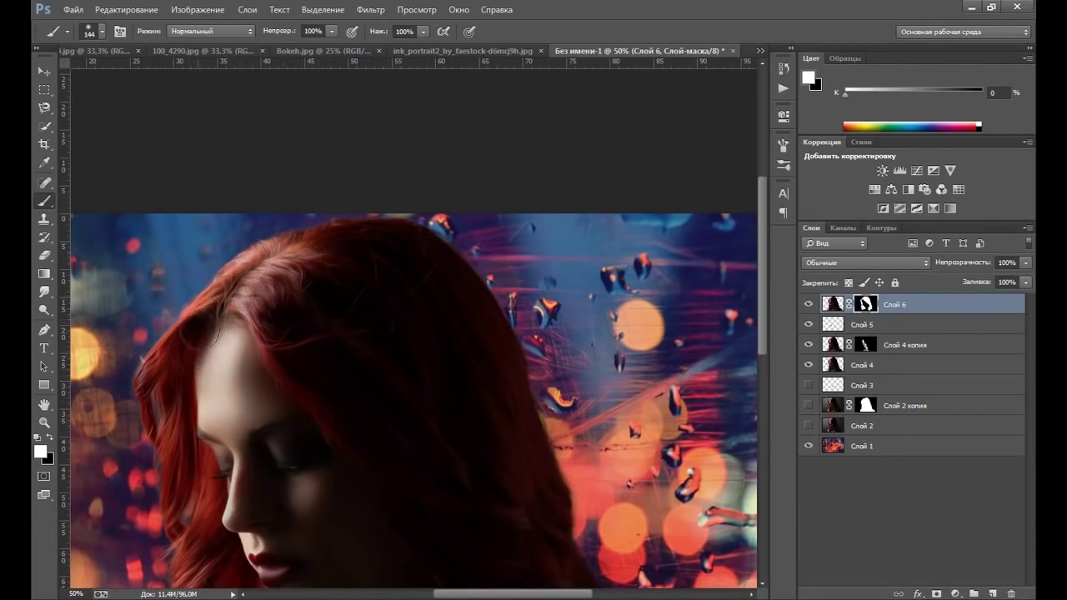
left_click_drag(353, 357, 351, 318)
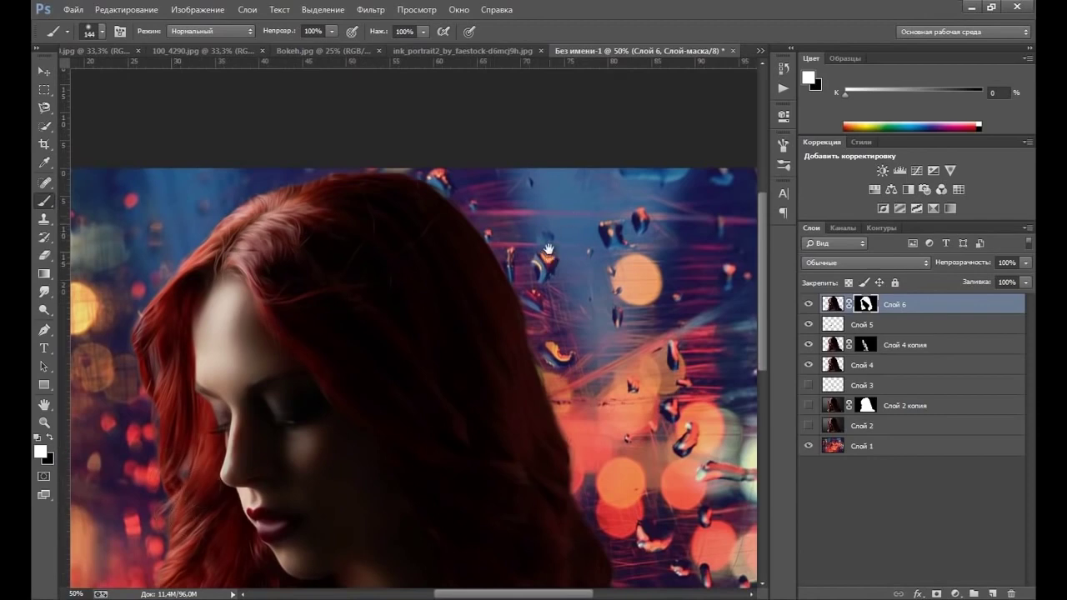
left_click_drag(372, 430, 400, 339)
right_click(389, 352)
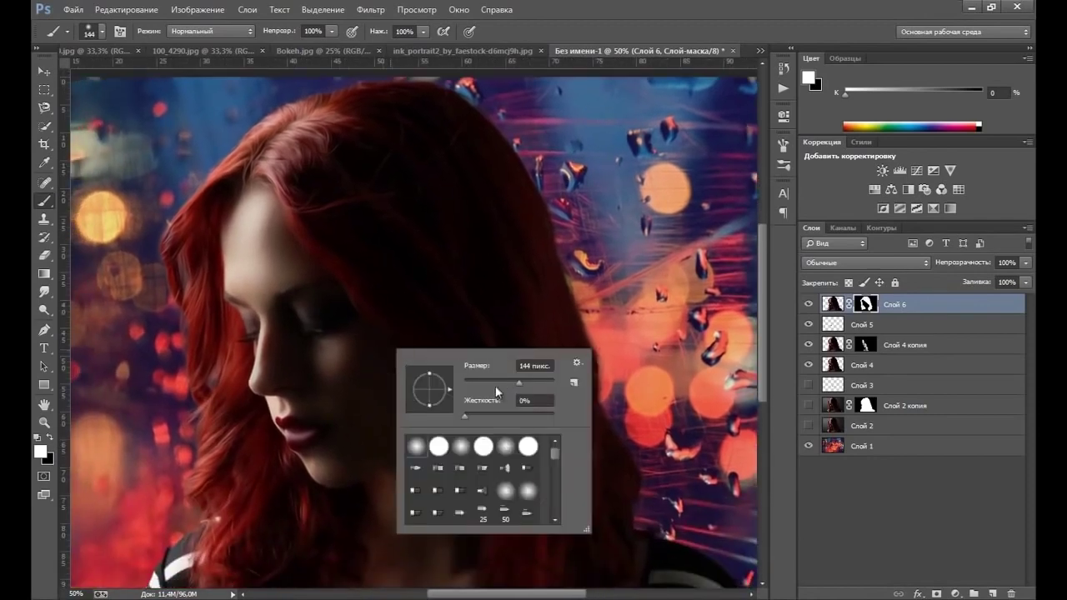
left_click_drag(495, 384, 465, 382)
left_click(285, 297)
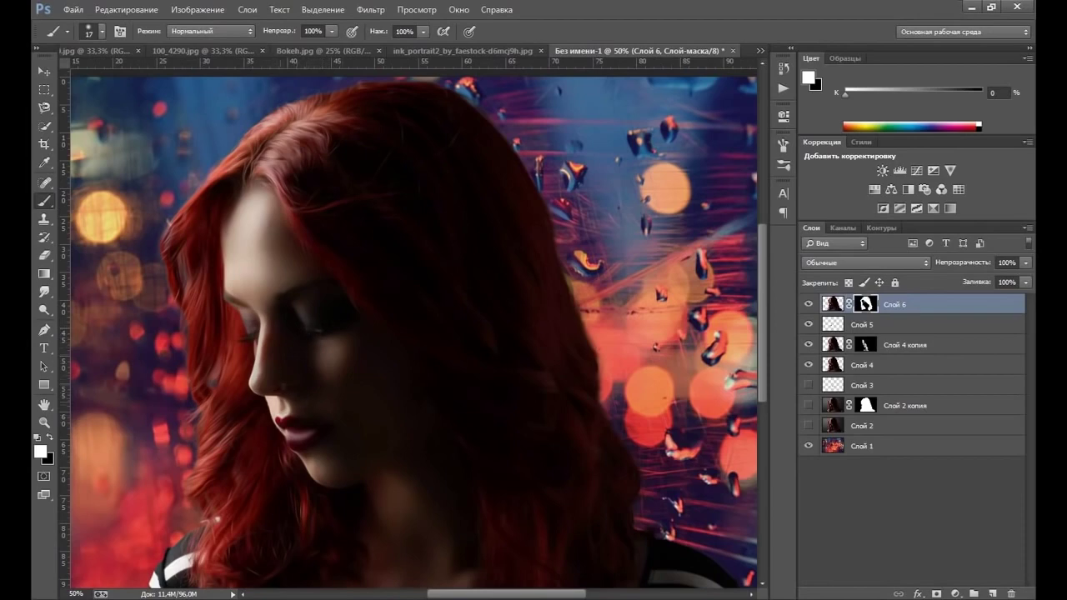
left_click_drag(457, 283, 434, 184)
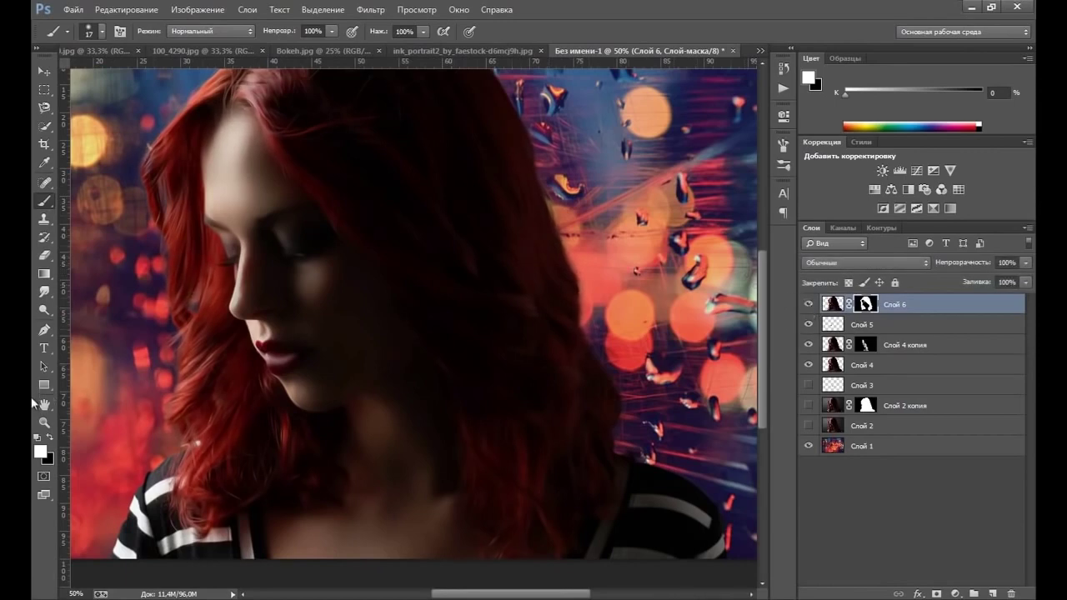
Step: Fit the whole image on screen and add a new empty layer Слой 7
left_click(44, 423)
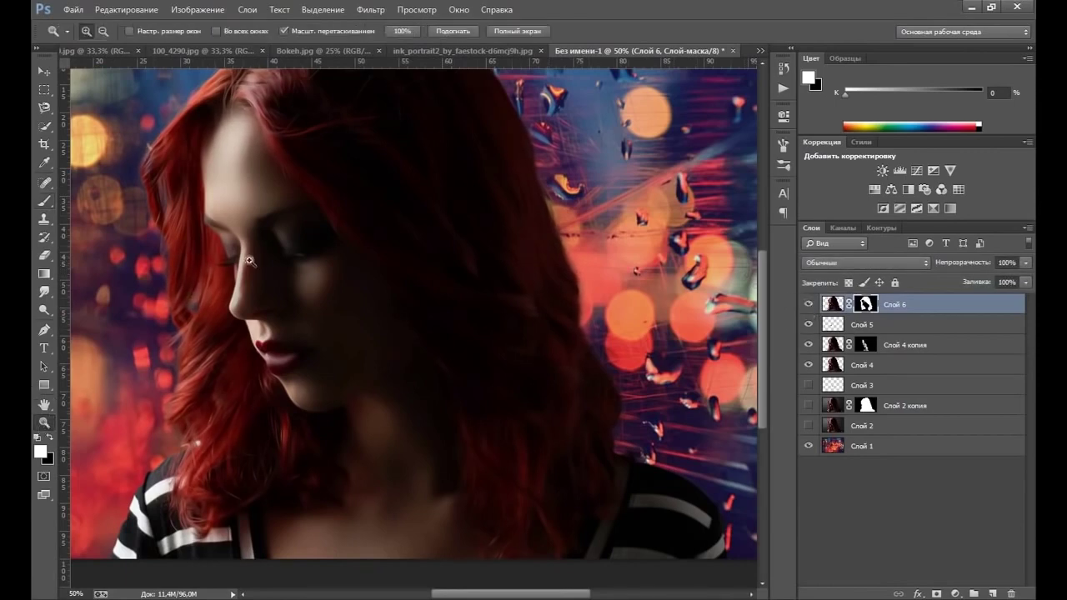
right_click(349, 262)
left_click(359, 277)
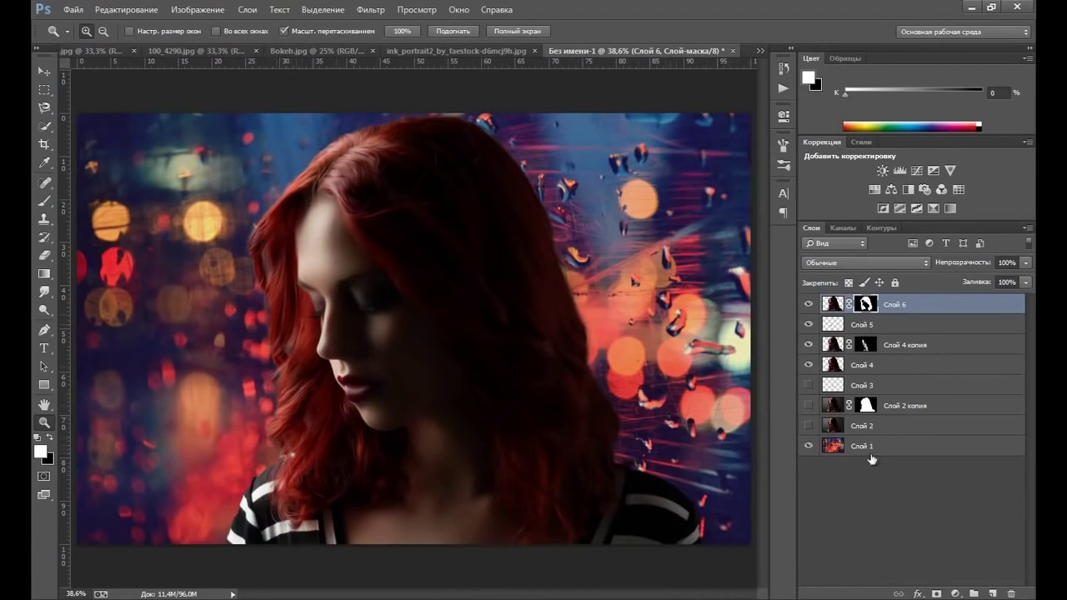
left_click(993, 594)
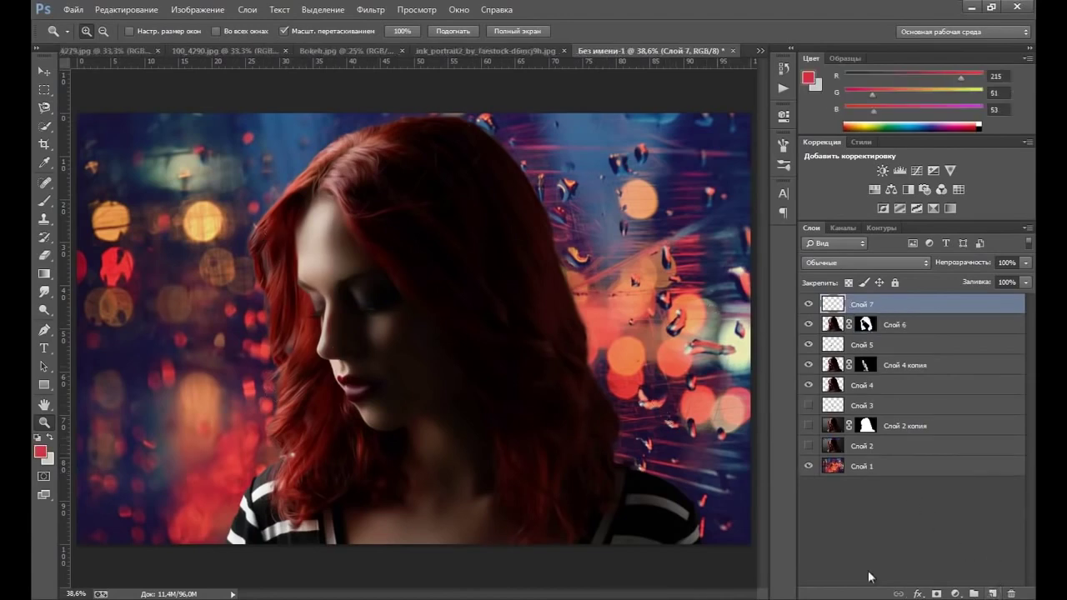
Step: Choose deep red and a 56 px brush, clip Слой 7 to Слой 6, and test a stroke
left_click(49, 202)
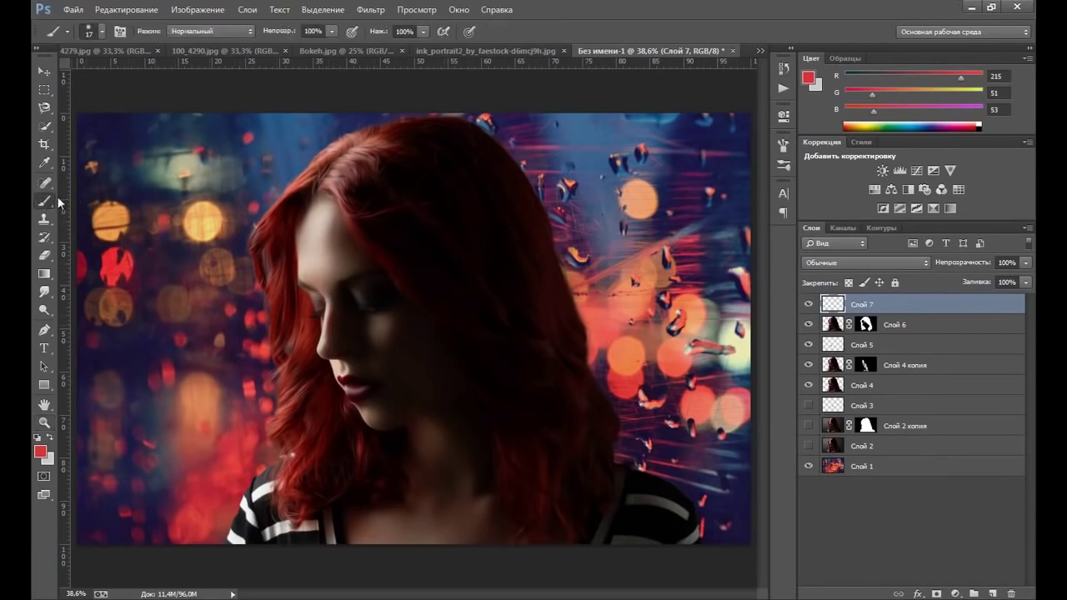
left_click(809, 78)
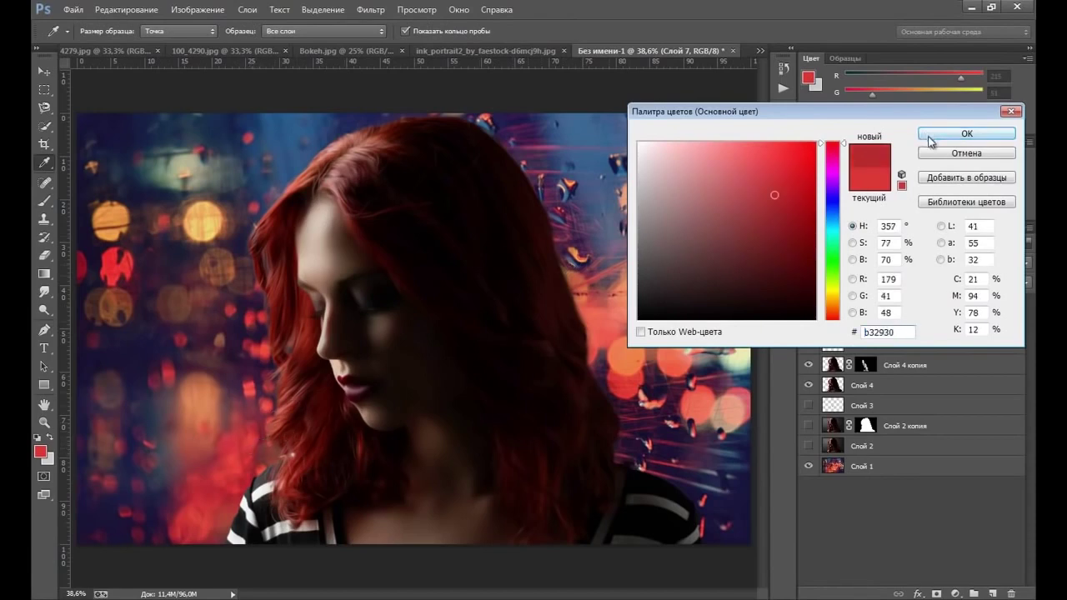
left_click(966, 133)
right_click(322, 369)
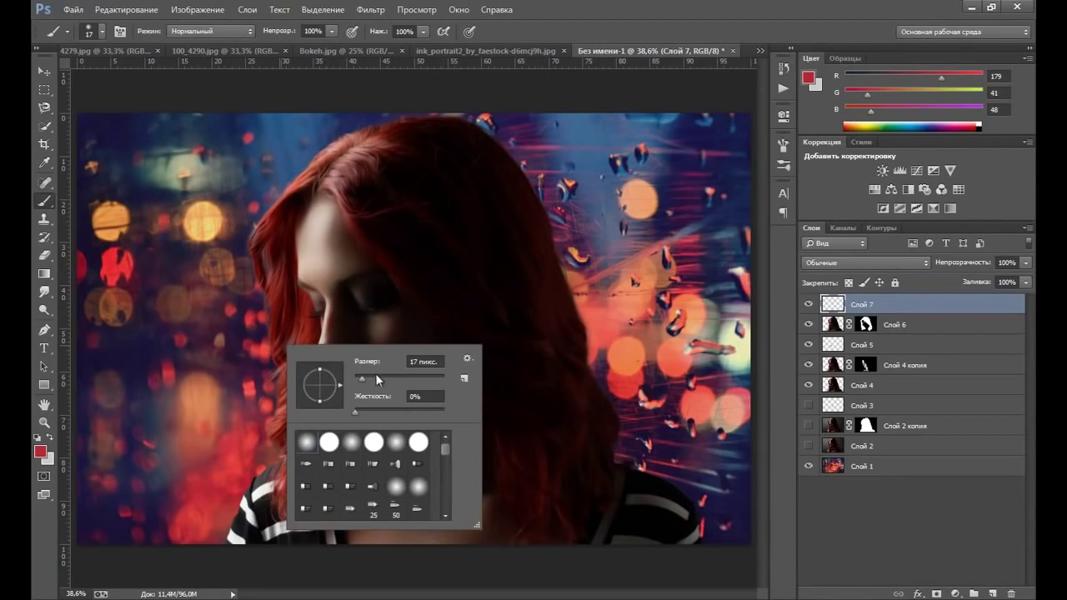
left_click(375, 377)
left_click(379, 377)
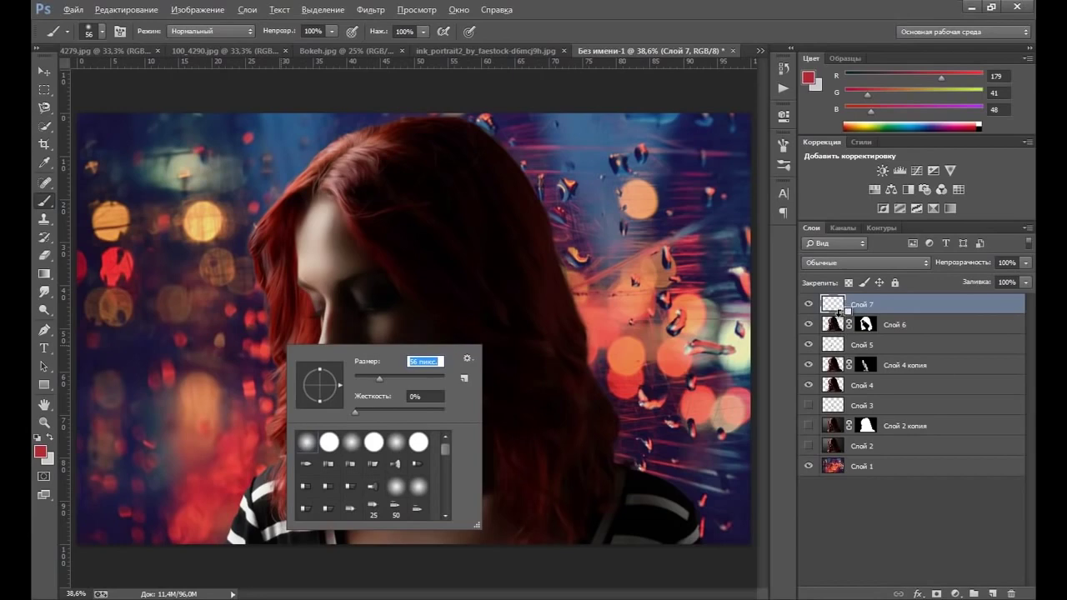
left_click(838, 315, "alt")
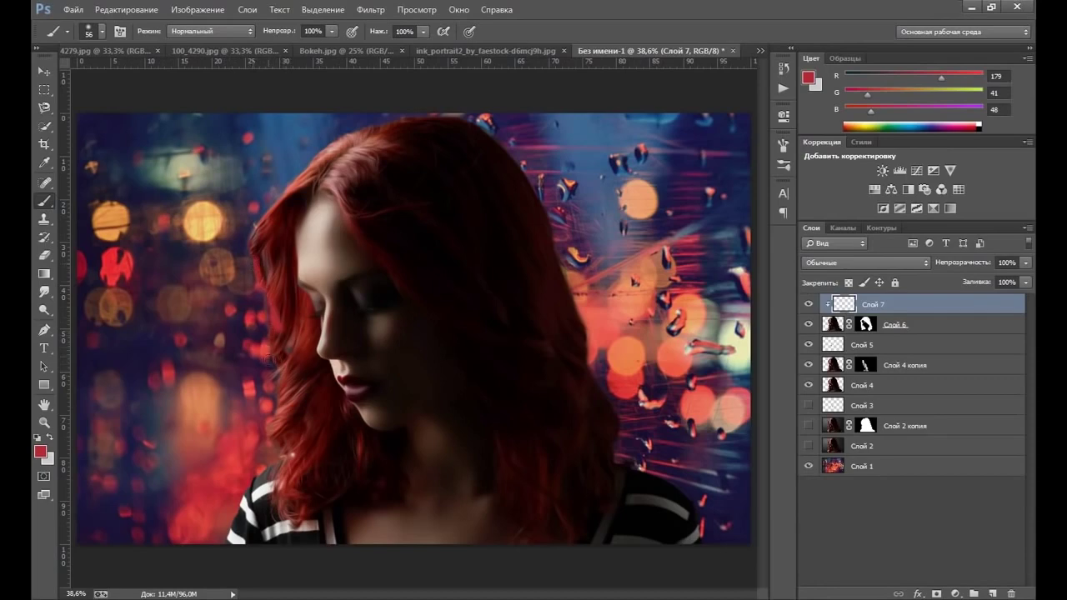
left_click_drag(276, 340, 276, 361)
Step: Sample a bokeh-light yellow, R231 G192 B109, as the paint colour
left_click(39, 451)
left_click(208, 235)
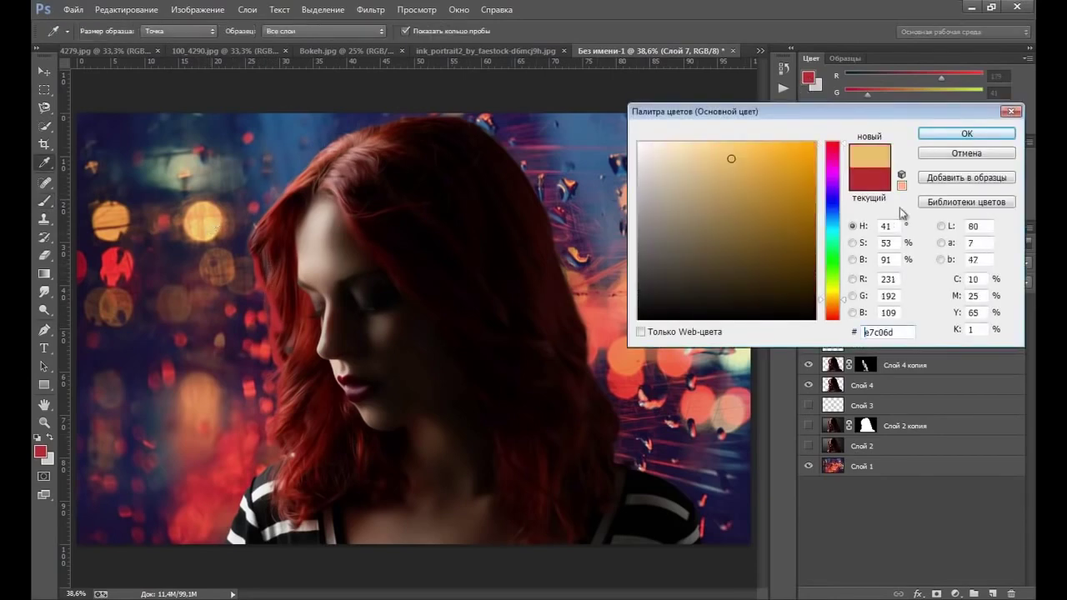
left_click(955, 135)
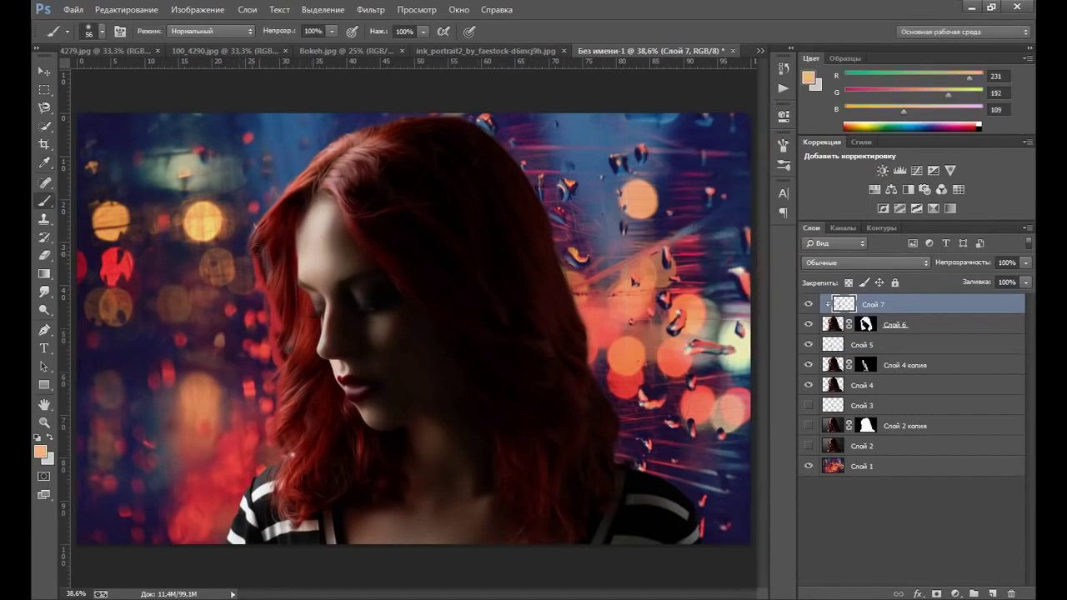
Step: Paint yellow down the left hair edge and blend Слой 7 as Осветление основы at 59%
left_click_drag(257, 219, 280, 482)
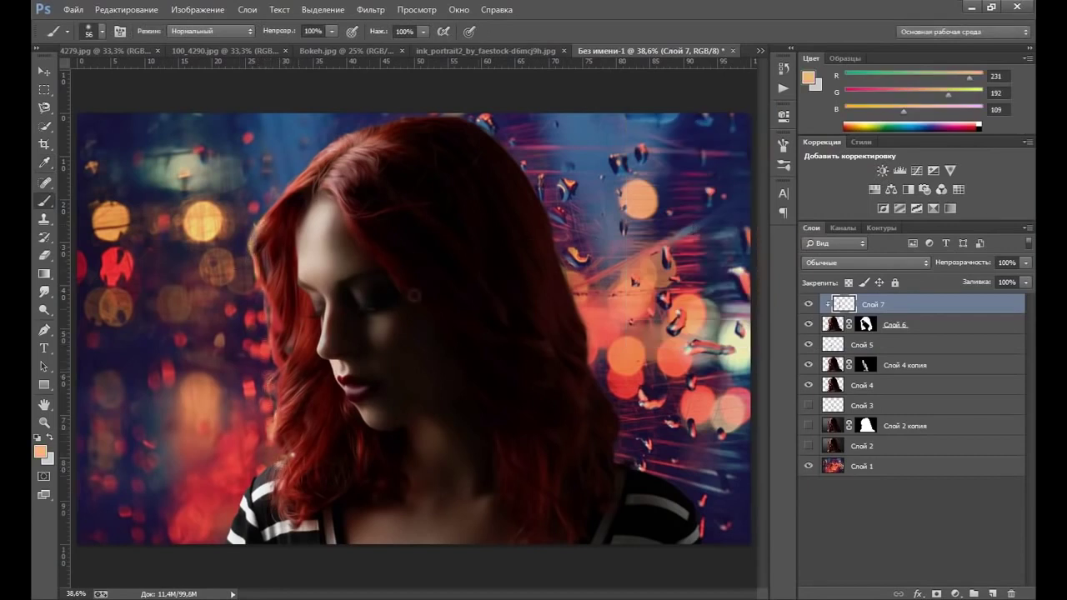
left_click(901, 265)
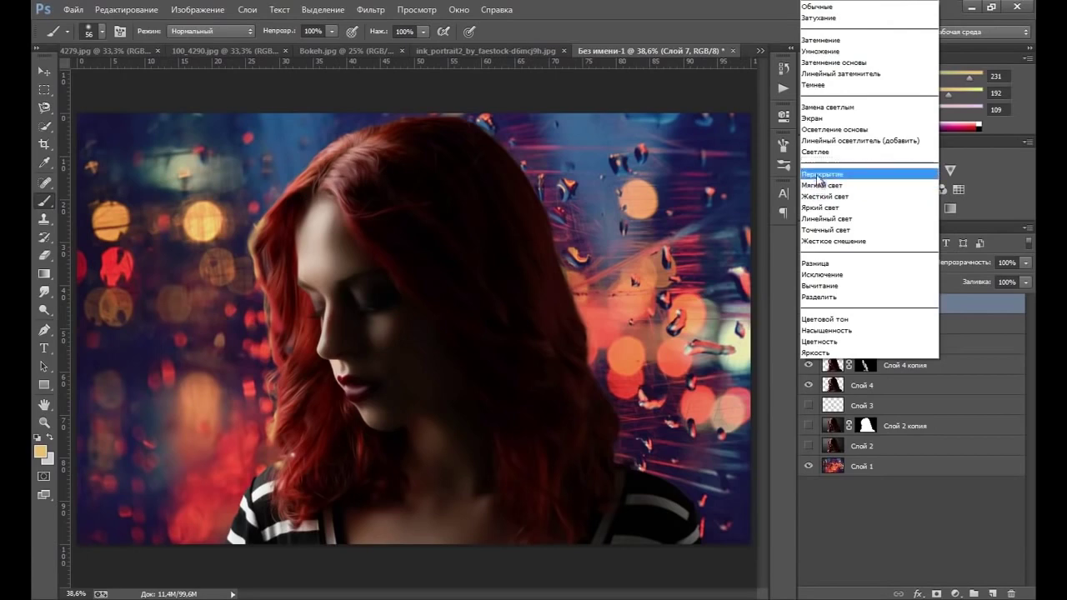
left_click(844, 141)
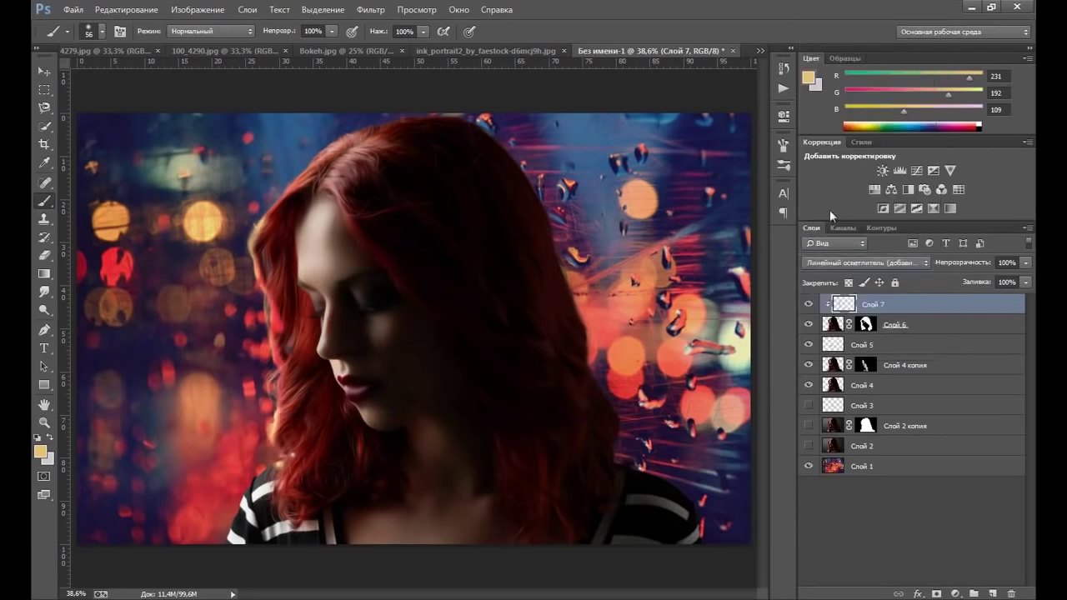
left_click(842, 263)
left_click(850, 141)
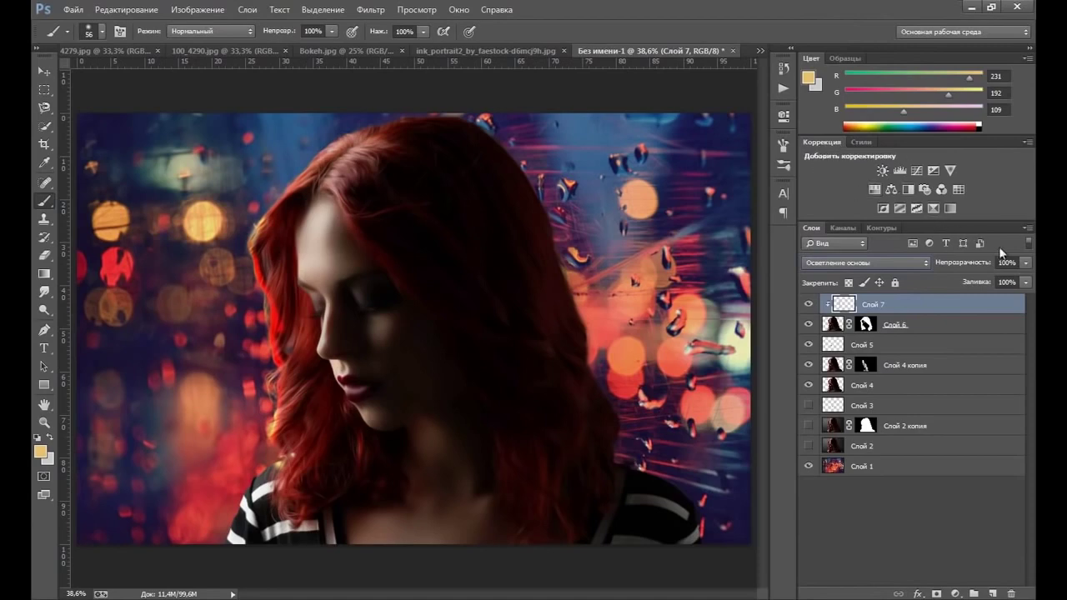
left_click(1028, 263)
left_click_drag(1017, 276, 991, 276)
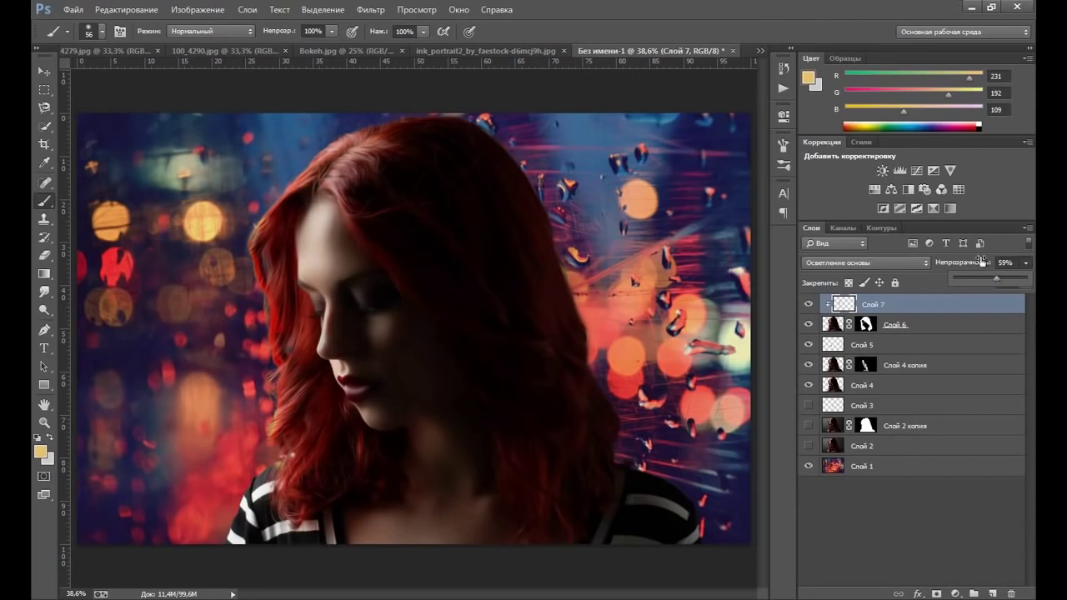
left_click(46, 293)
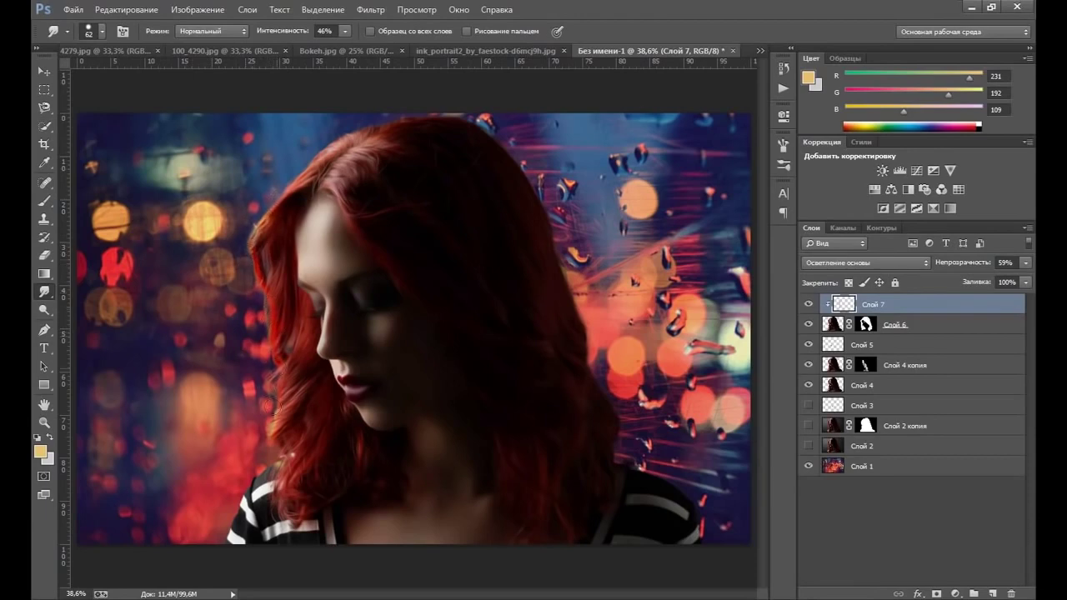
Step: Smudge the left hair edge strands outward and upward
left_click_drag(278, 416, 270, 442)
left_click_drag(279, 464, 275, 435)
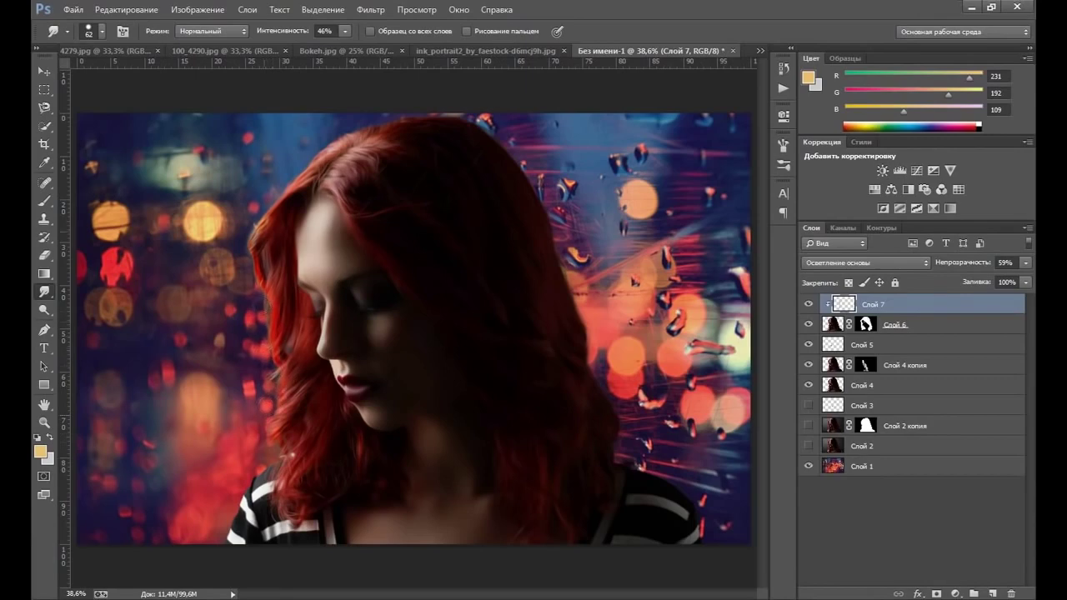
mouse_move(266, 303)
left_mouse_down()
mouse_move(263, 228)
mouse_move(287, 199)
left_mouse_up()
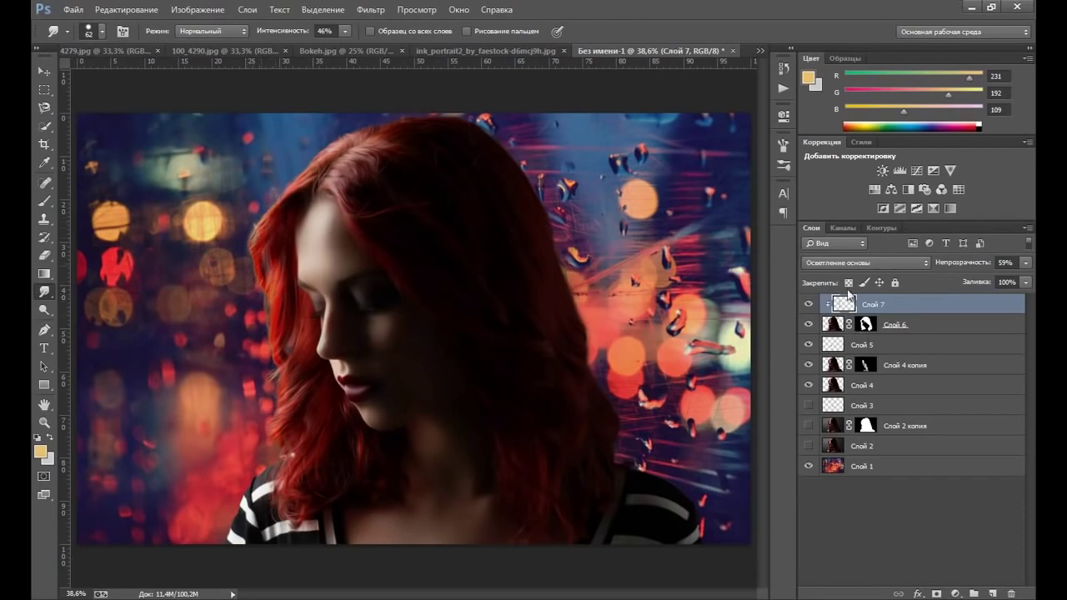
Step: Lower Слой 7 to 40% opacity and toggle it off to compare the hair
left_click(1026, 265)
left_click_drag(996, 278, 986, 284)
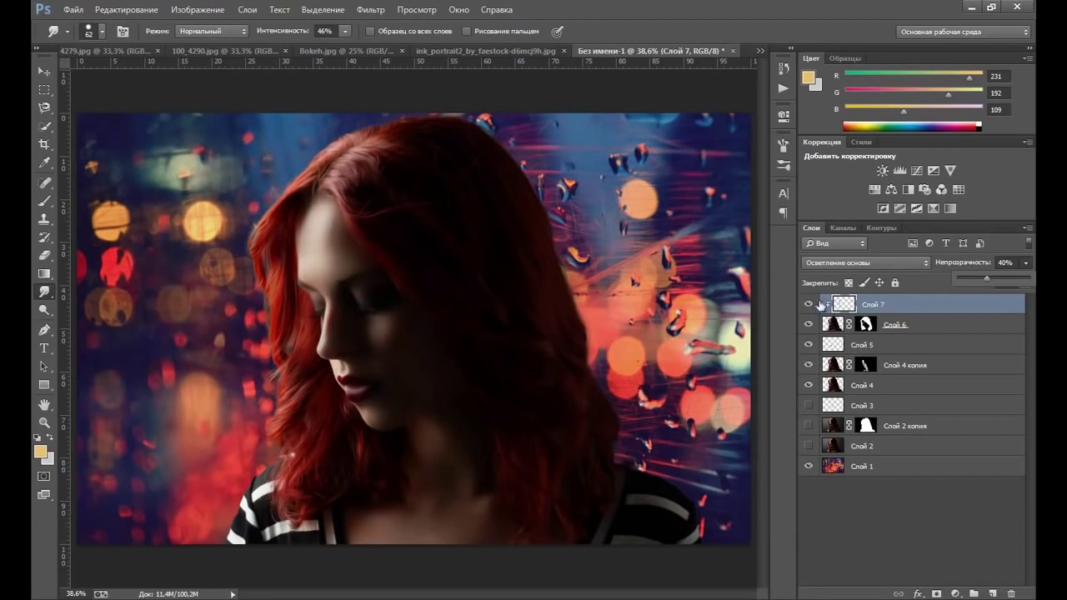
left_click(809, 305)
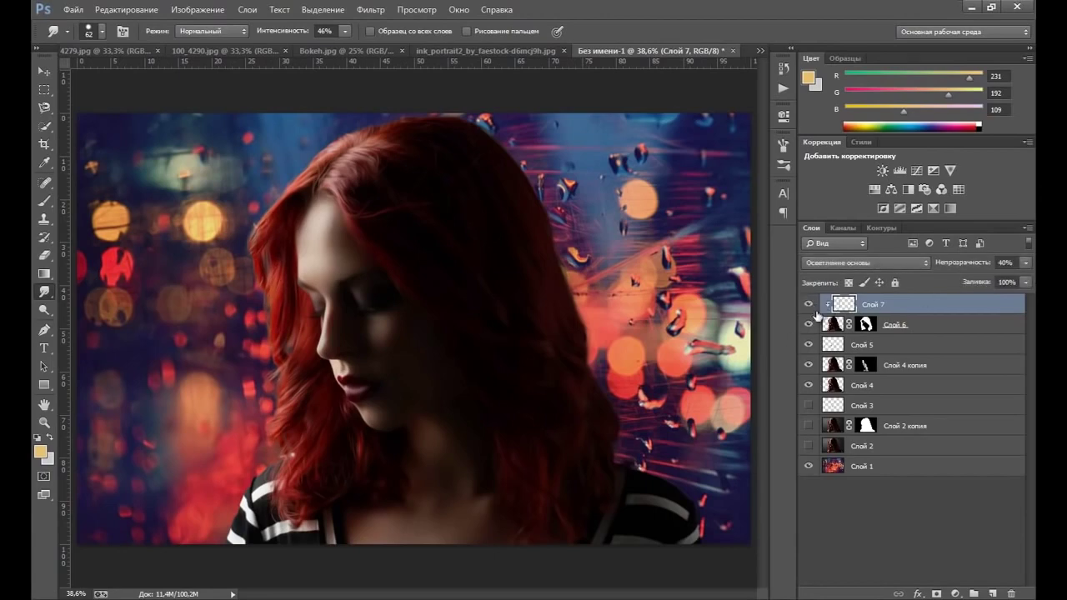
left_click(809, 307)
left_click(44, 201)
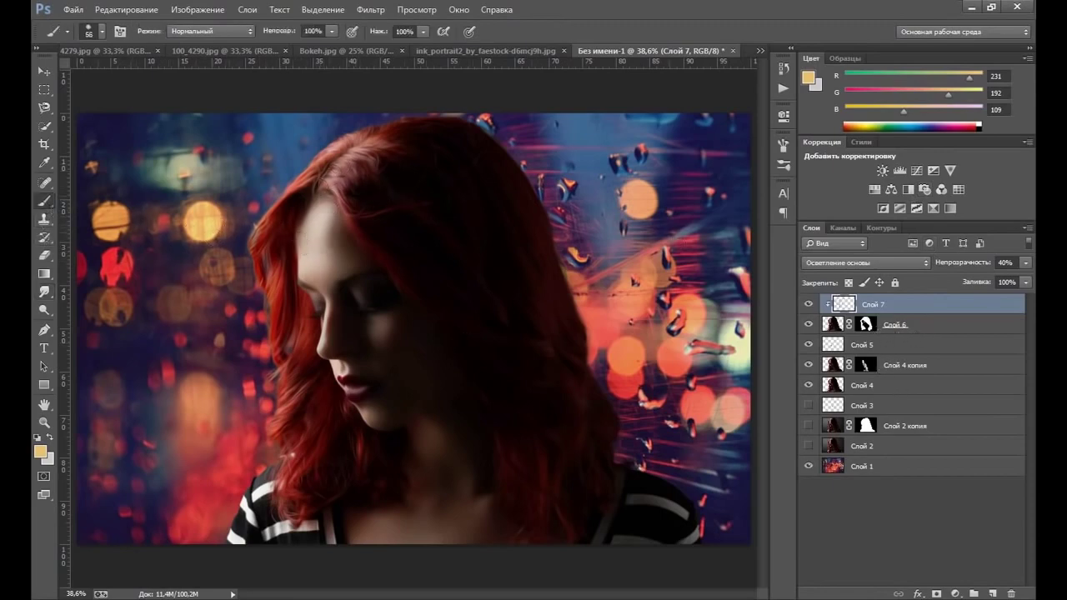
Step: Choose a dark red paint colour and set the brush size to 81
left_click(811, 77)
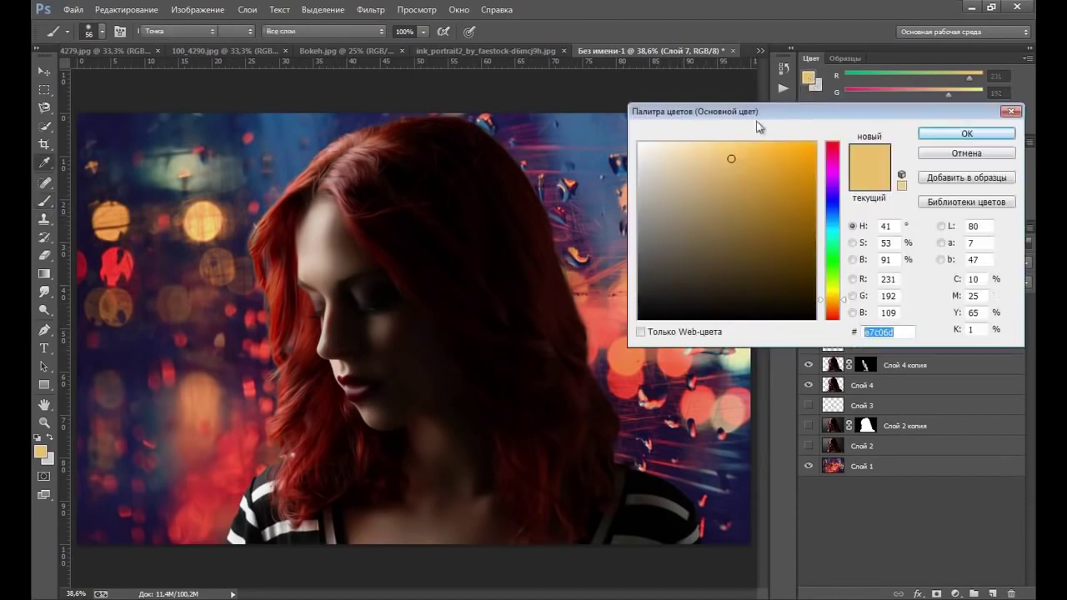
left_click(635, 424)
left_click(928, 135)
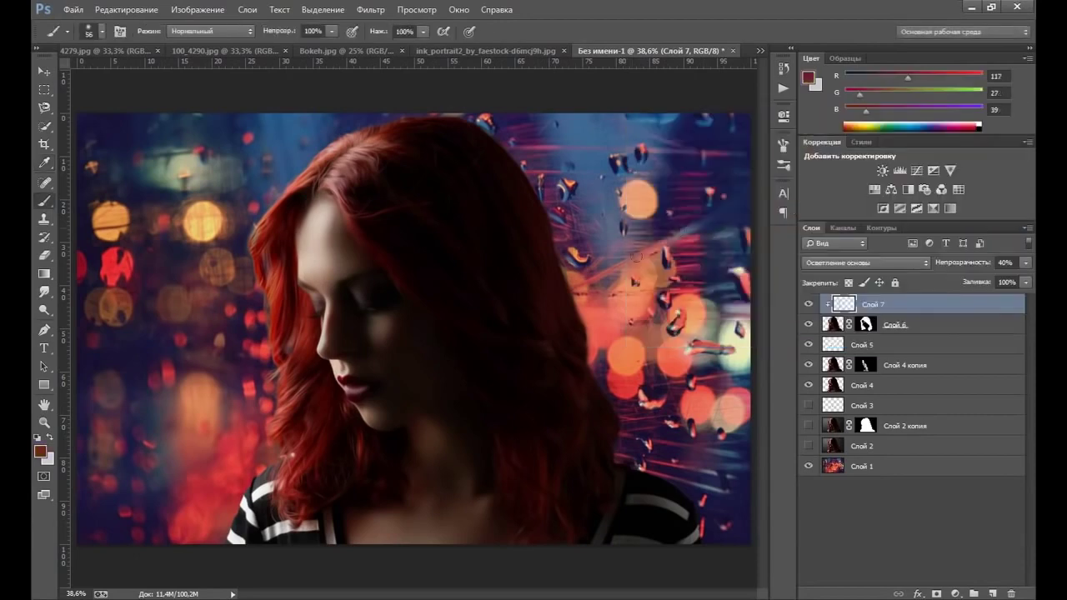
right_click(627, 375)
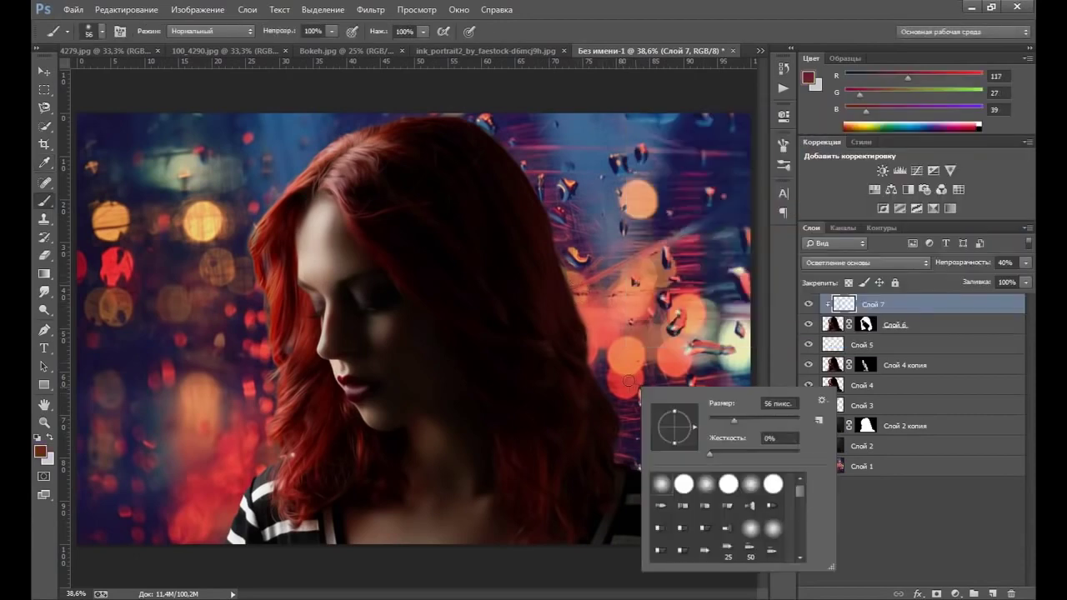
type("81")
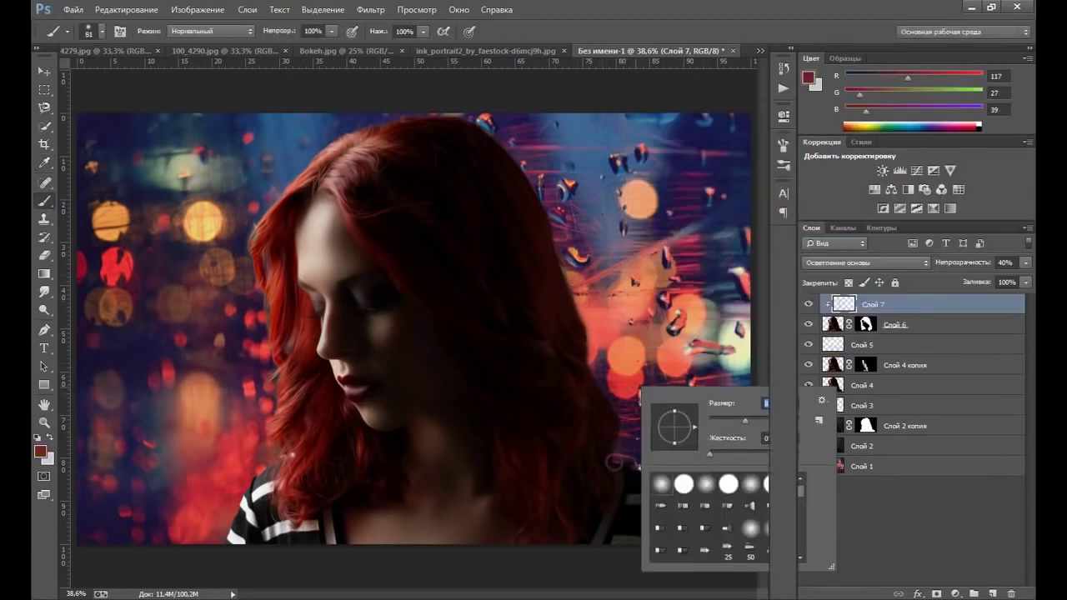
key("Return")
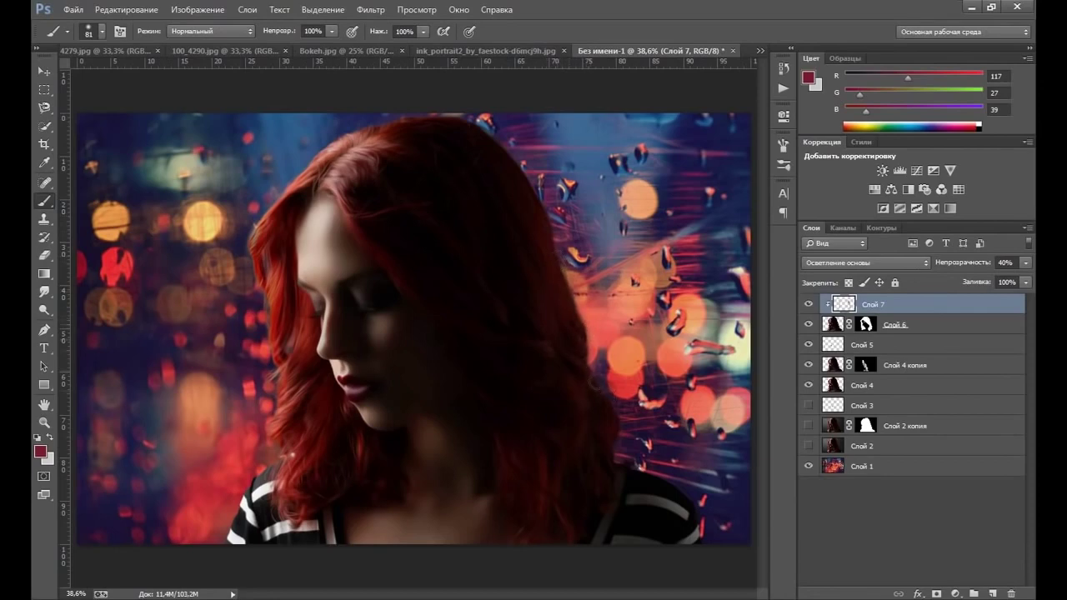
Step: Paint lighter red, then sampled orange, light down the right hair edge
left_click(809, 81)
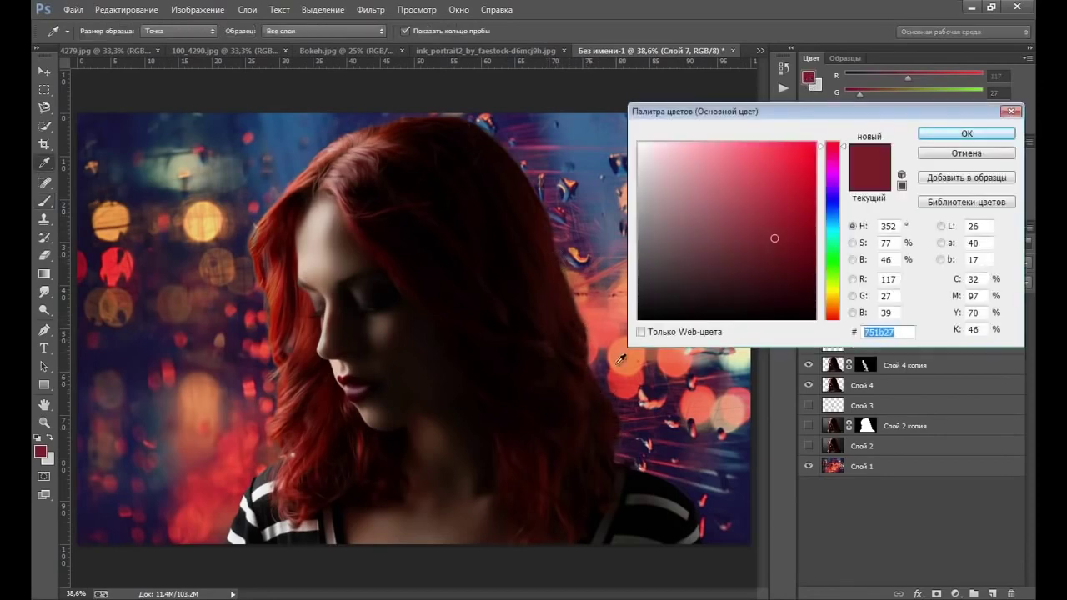
left_click(771, 179)
left_click(937, 137)
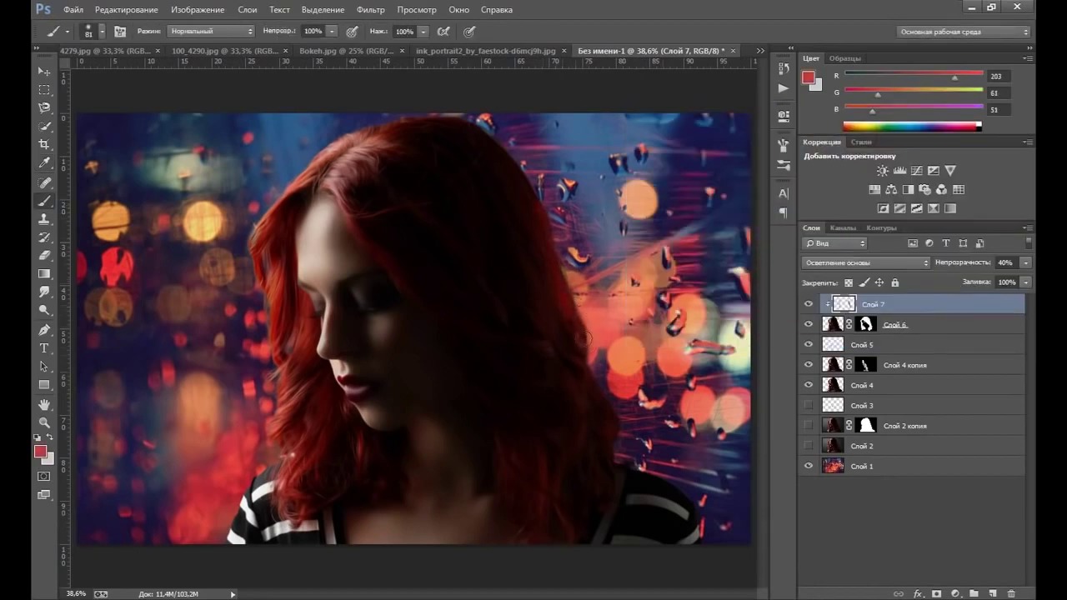
left_click_drag(589, 332, 621, 445)
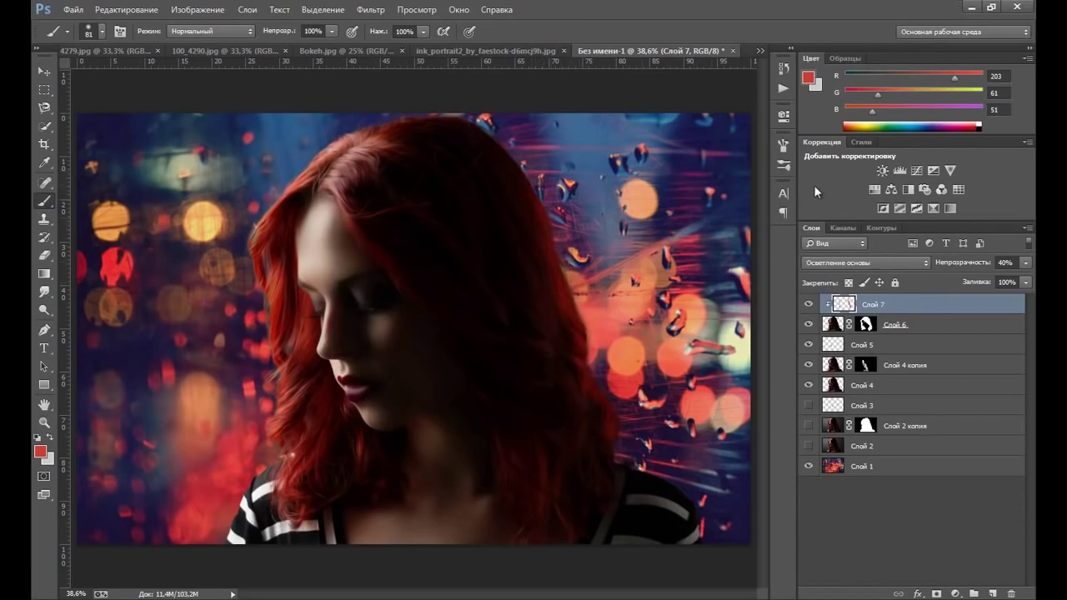
left_click(808, 79)
left_click(622, 372)
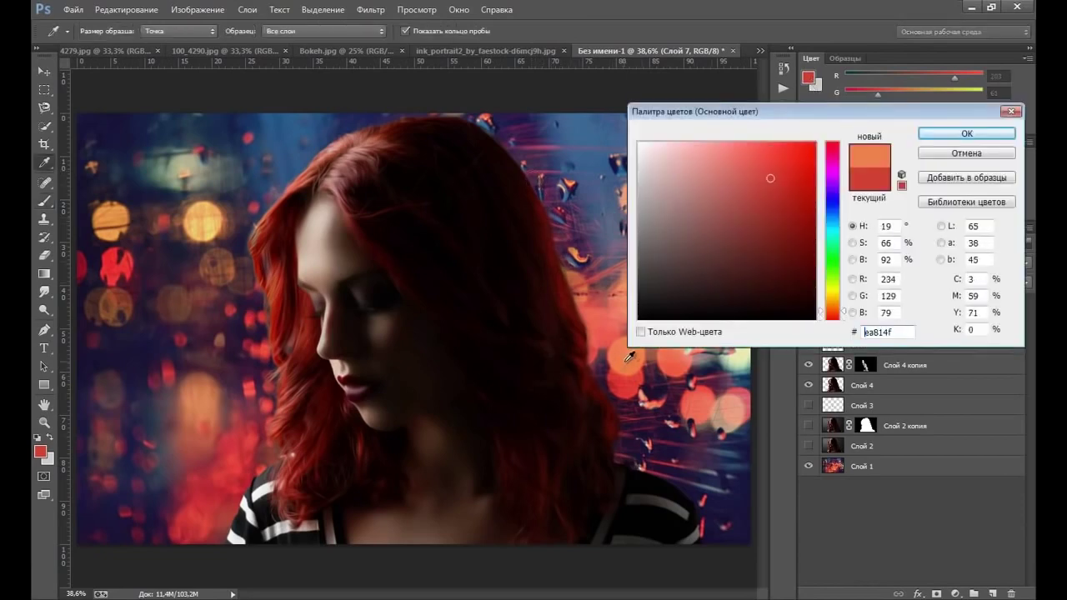
left_click(924, 135)
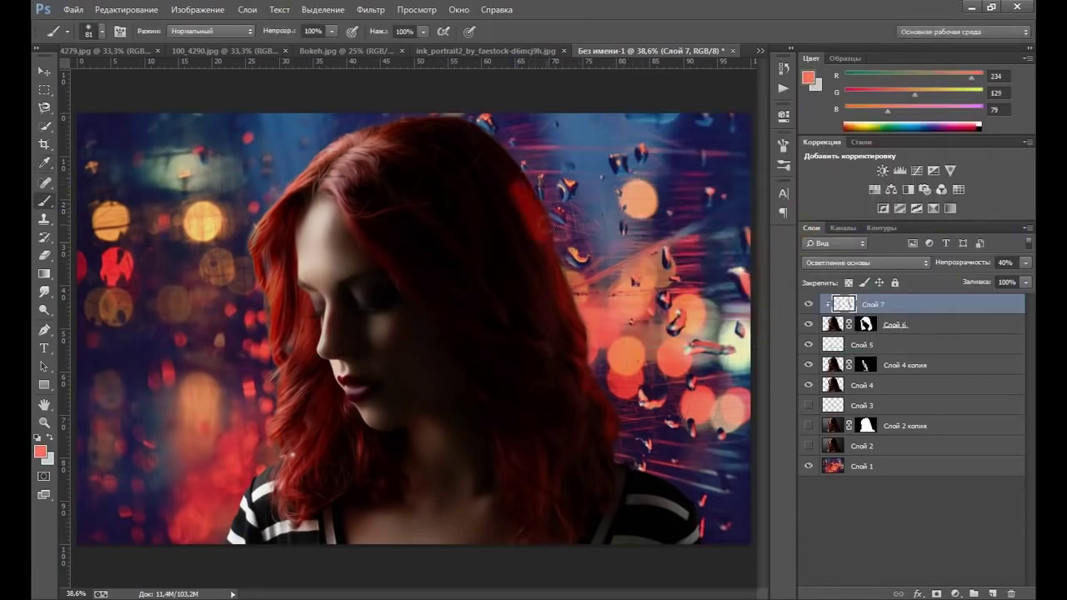
left_click_drag(557, 265, 593, 345)
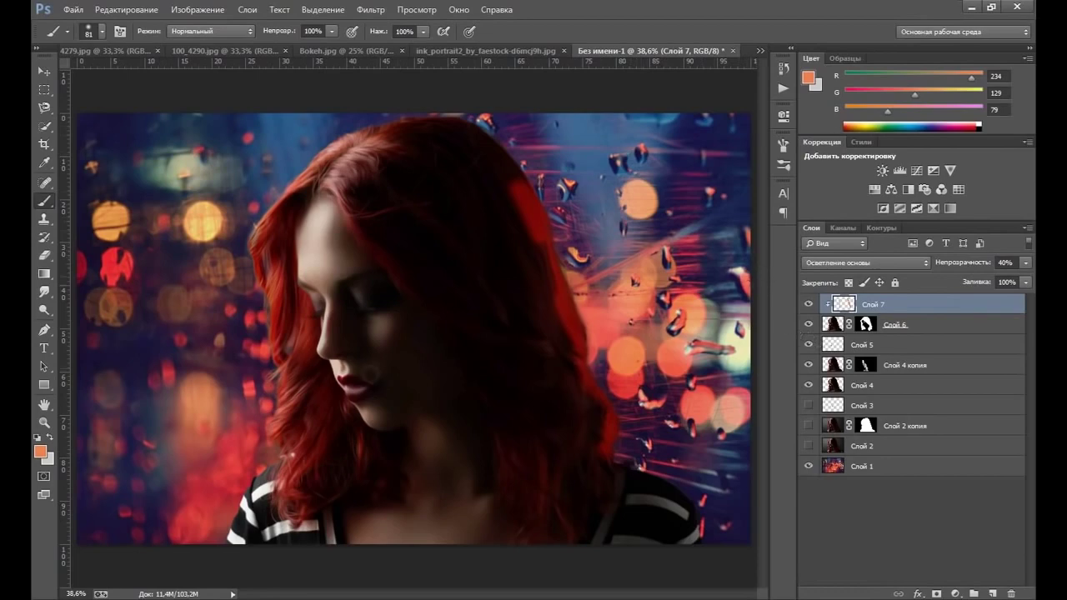
left_click(44, 292)
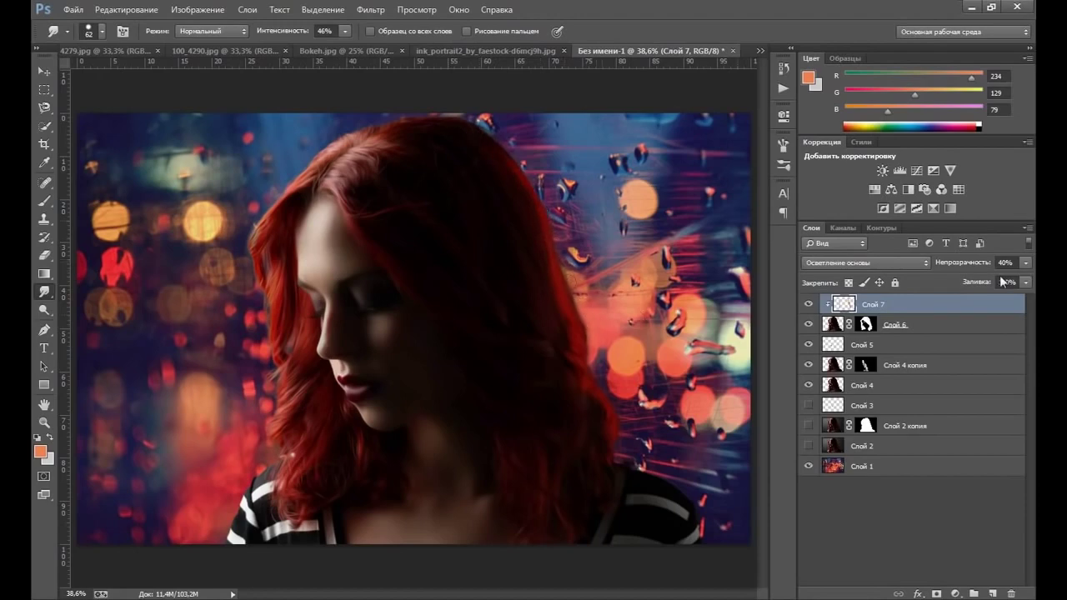
Step: Set Слой 7 to 28% opacity and select Слой 7 through Слой 2
left_click(1028, 263)
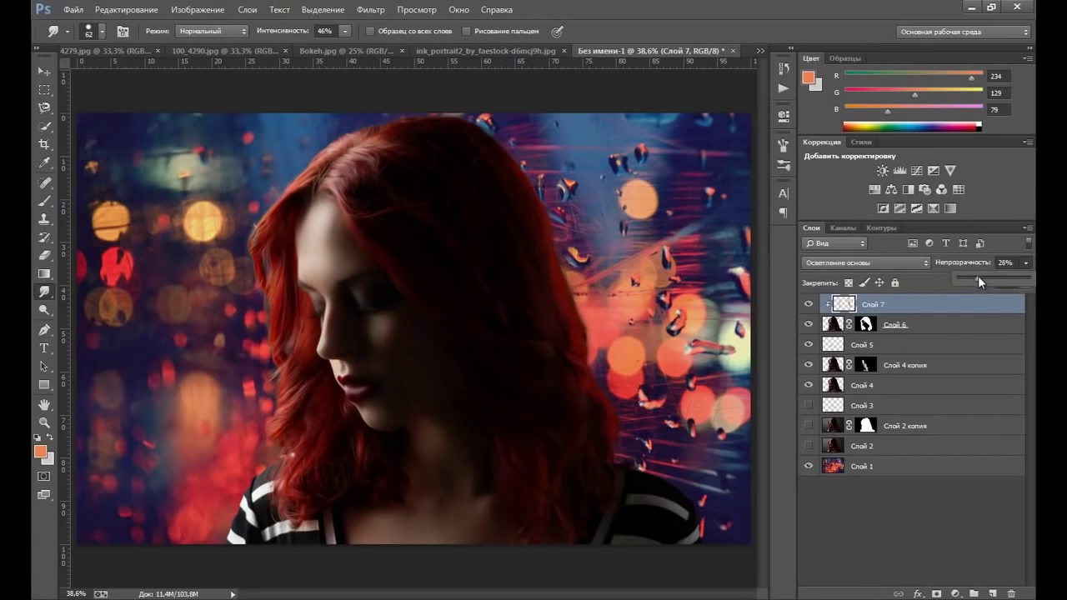
left_click_drag(978, 276, 980, 276)
left_click(563, 323)
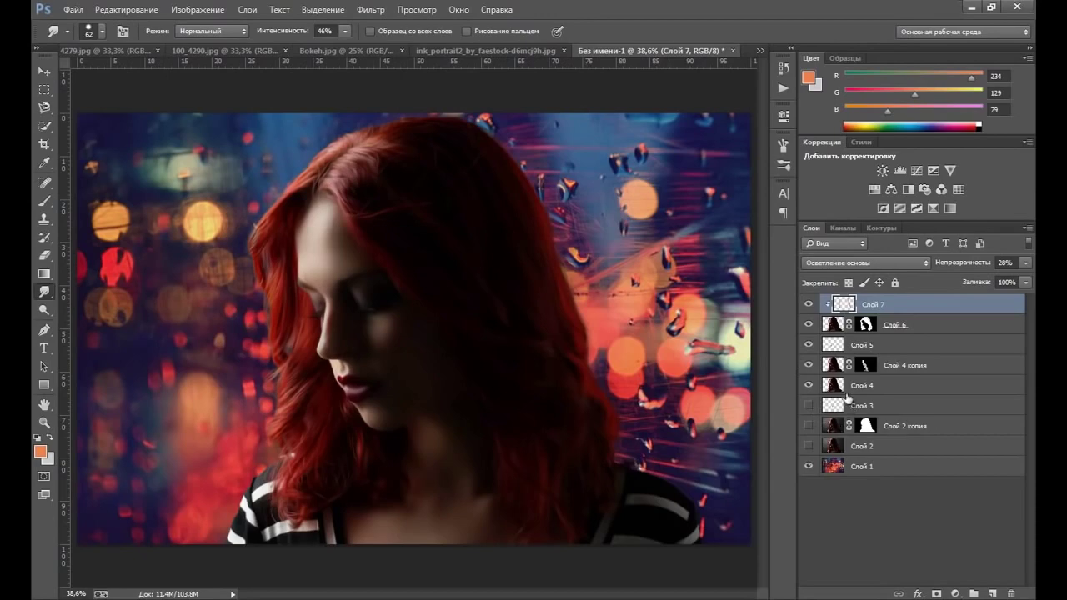
left_click(867, 446, "shift")
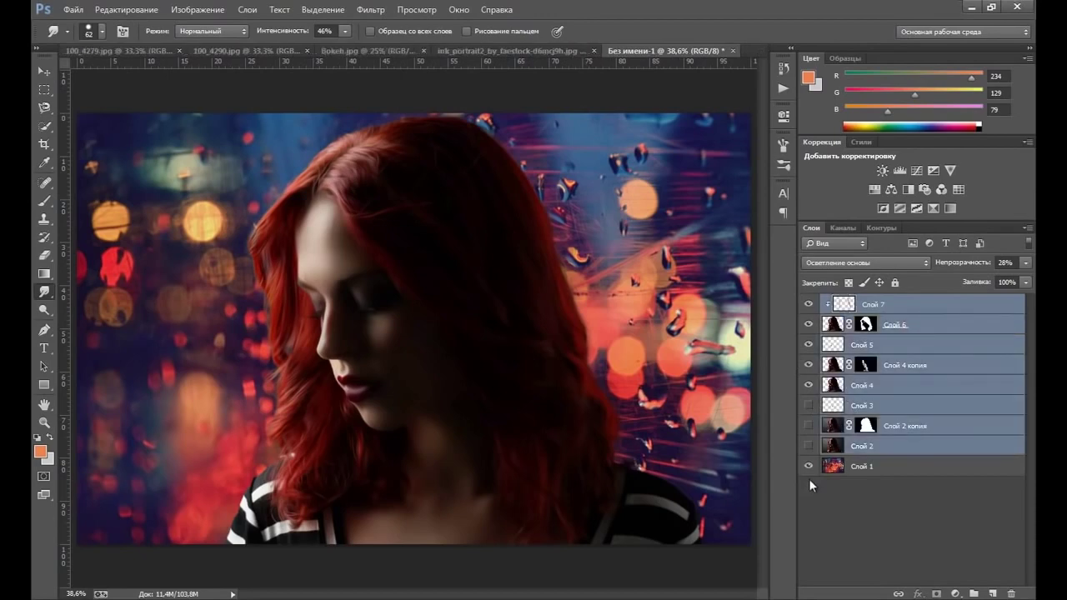
Step: Group the layers into Группа 1 and add a brightening Кривые 1 with a black-filled mask
key("ctrl+g")
left_click(809, 302)
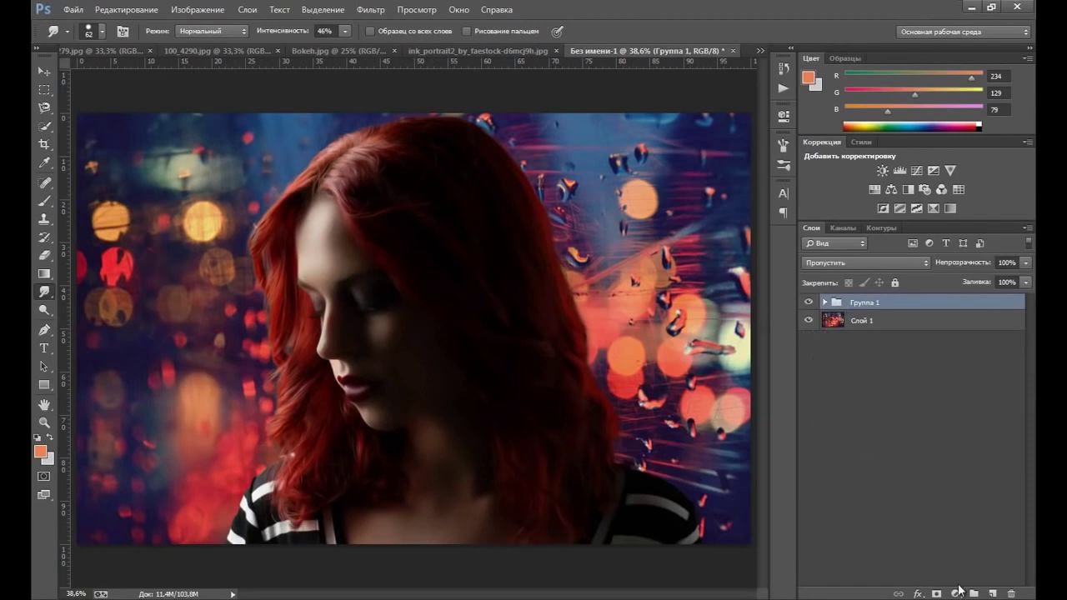
left_click(958, 593)
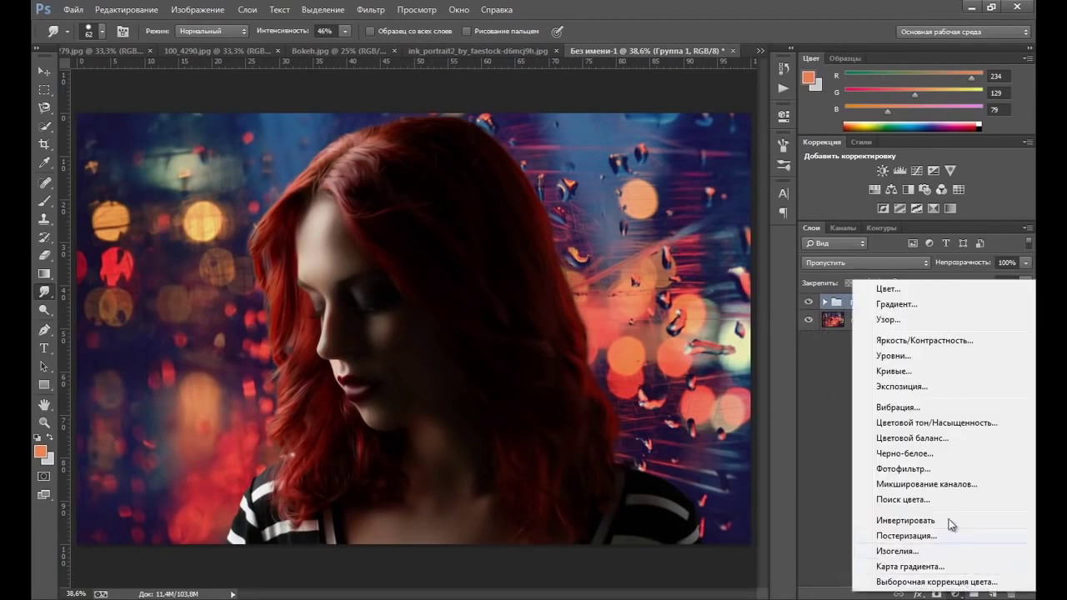
left_click(892, 371)
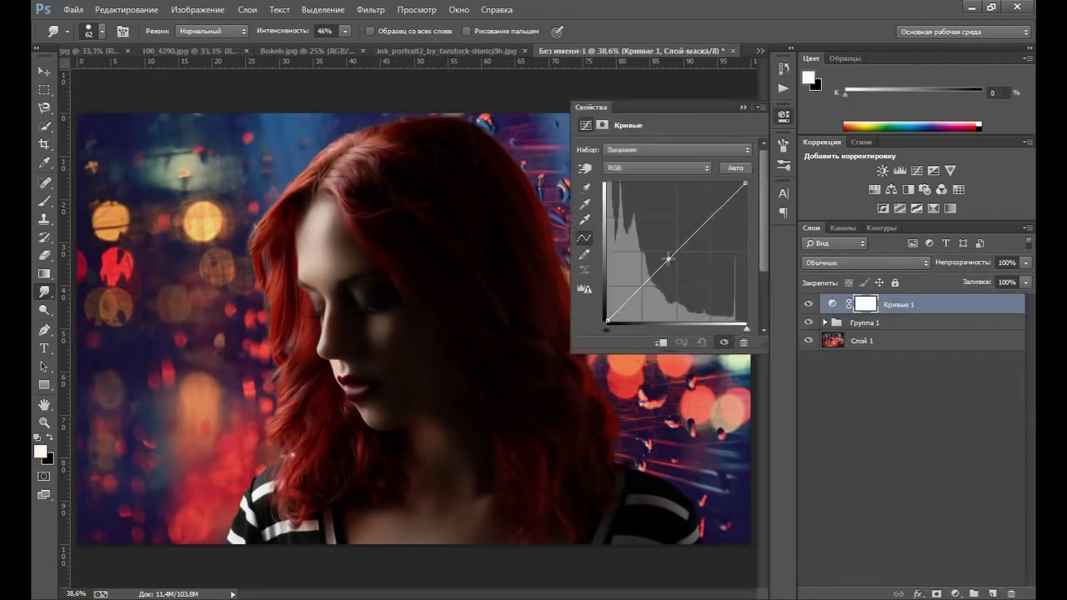
left_click_drag(669, 259, 657, 227)
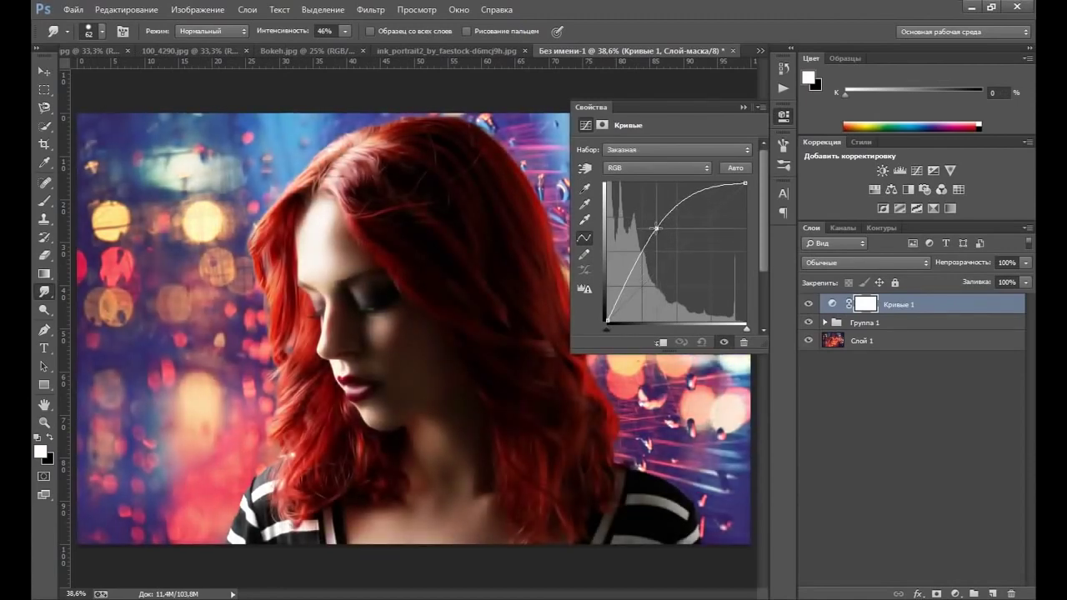
left_click_drag(657, 227, 650, 236)
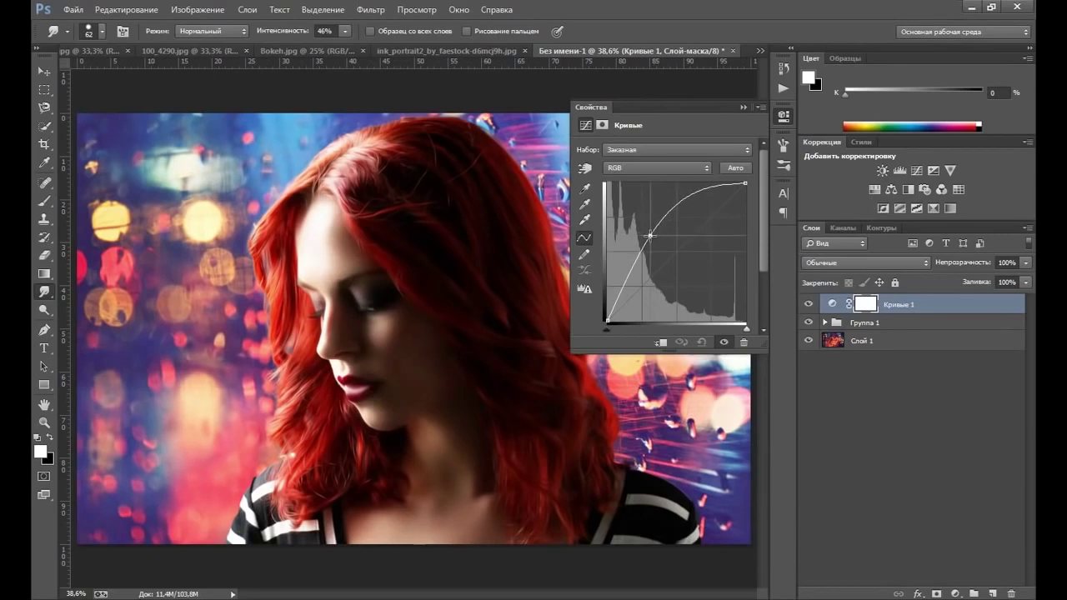
left_click(737, 106)
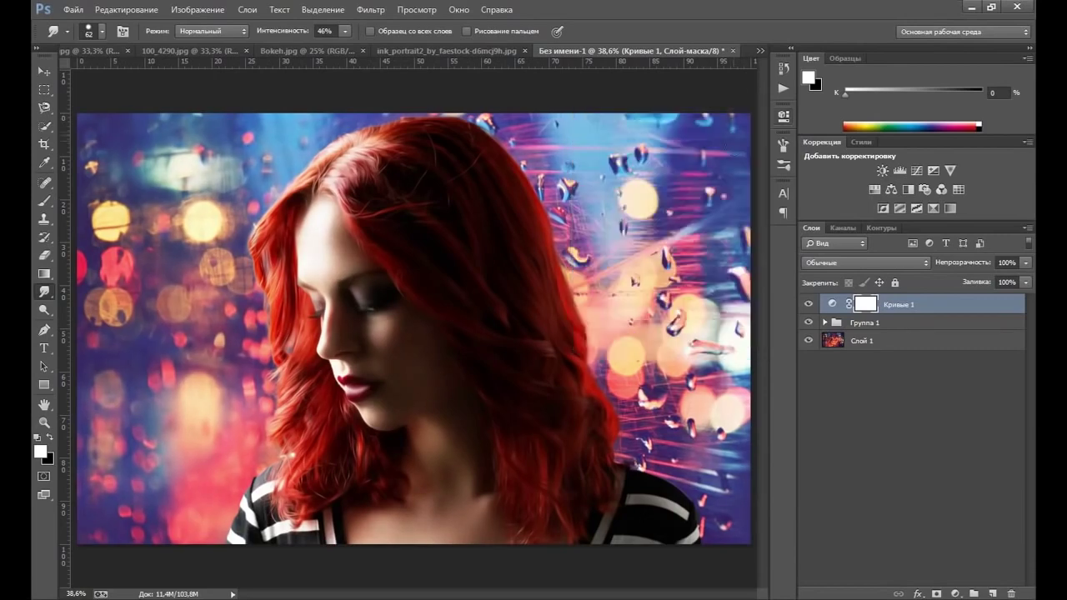
key("x")
key("alt+BackSpace")
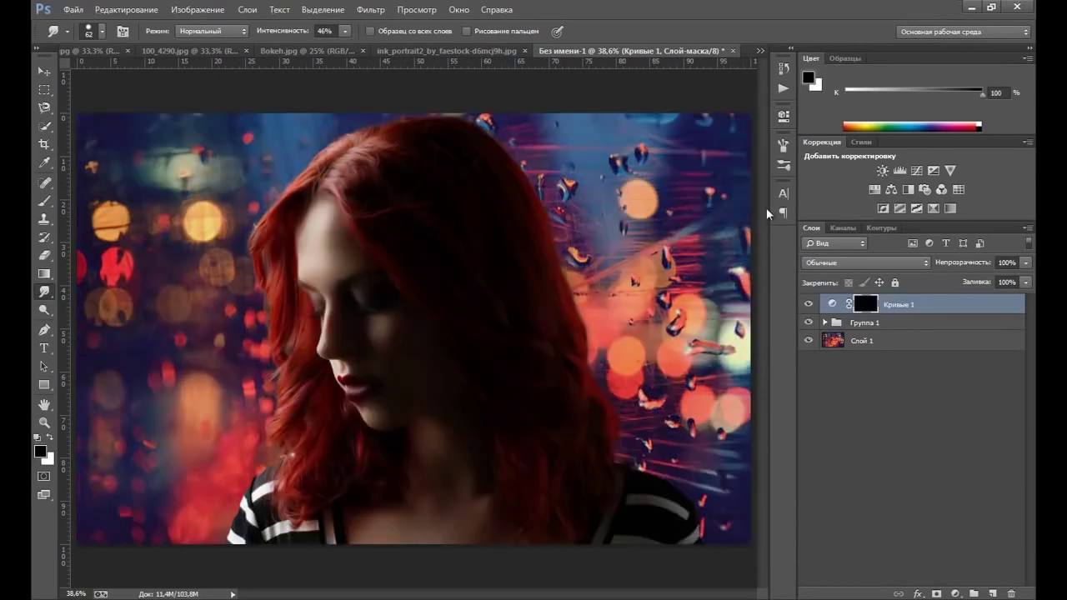
Step: Add a darkening Кривые 2 Curves layer and invert its mask to hide it
left_click(956, 594)
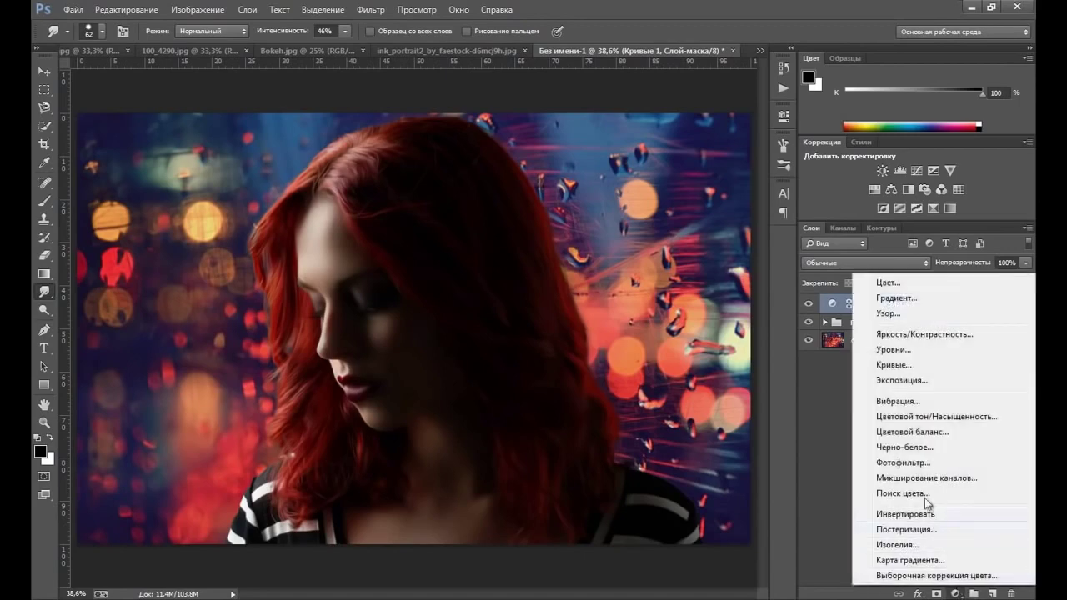
left_click(899, 365)
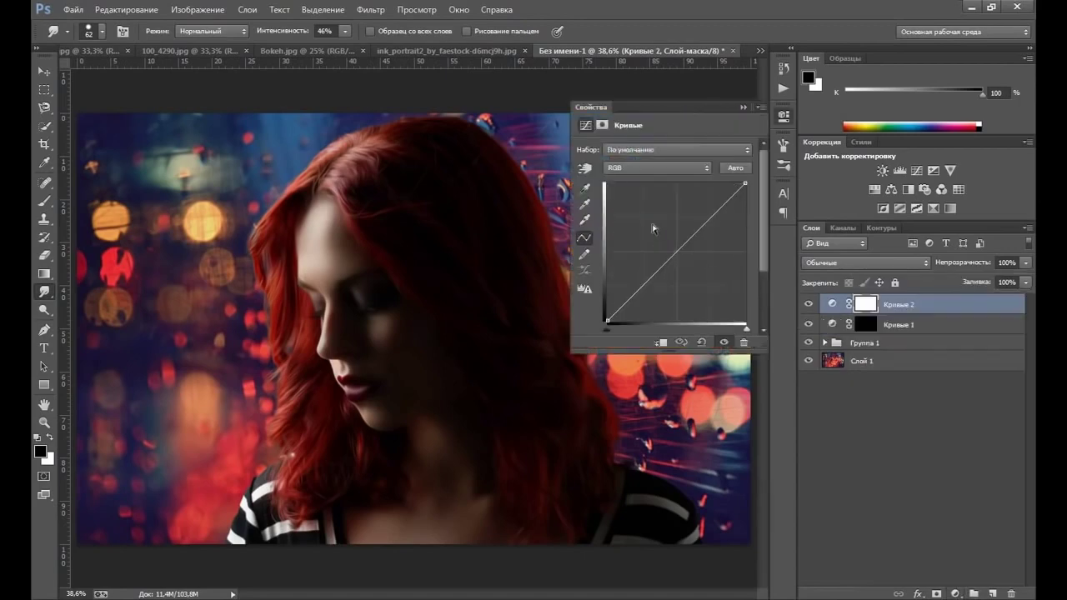
left_click_drag(671, 260, 680, 271)
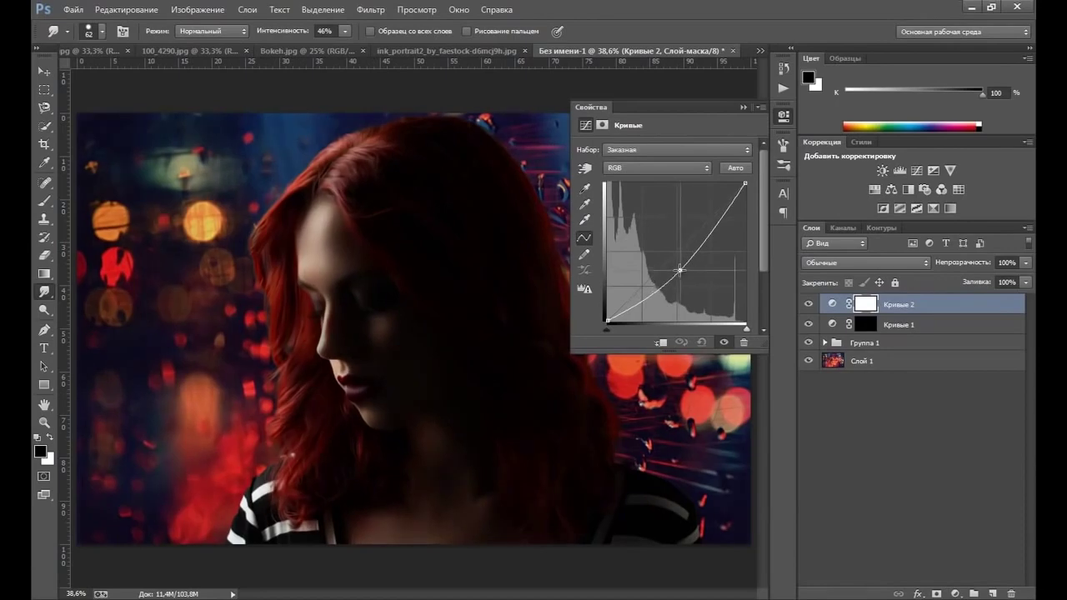
left_click(743, 106)
key("ctrl+i")
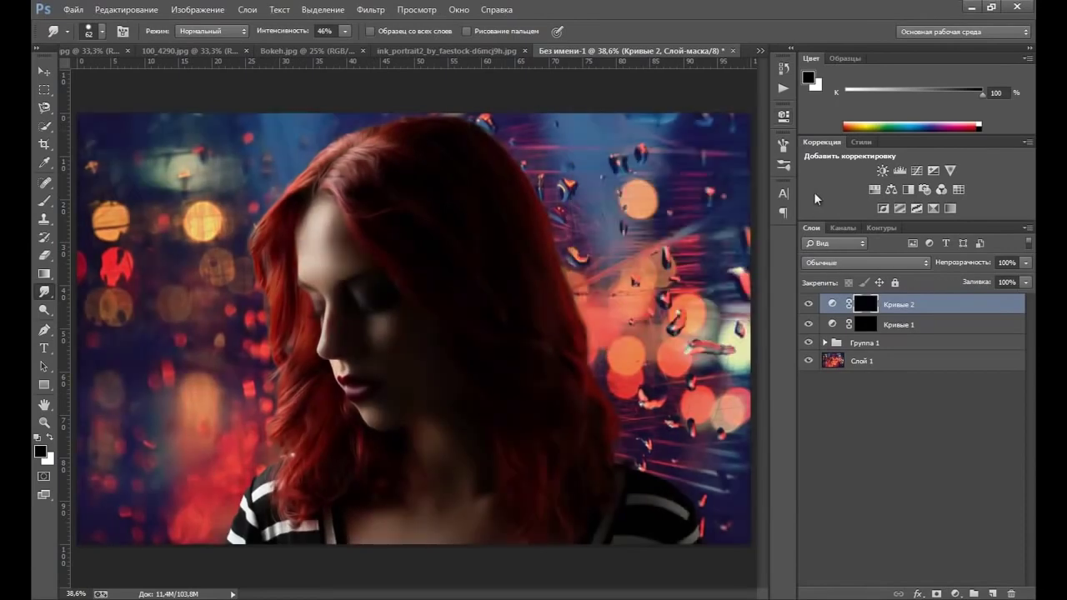
Step: Select the Zoom tool
left_click(45, 423)
Step: Zoom in on the face and set the brush to 20% opacity, 31% flow
left_click(314, 317)
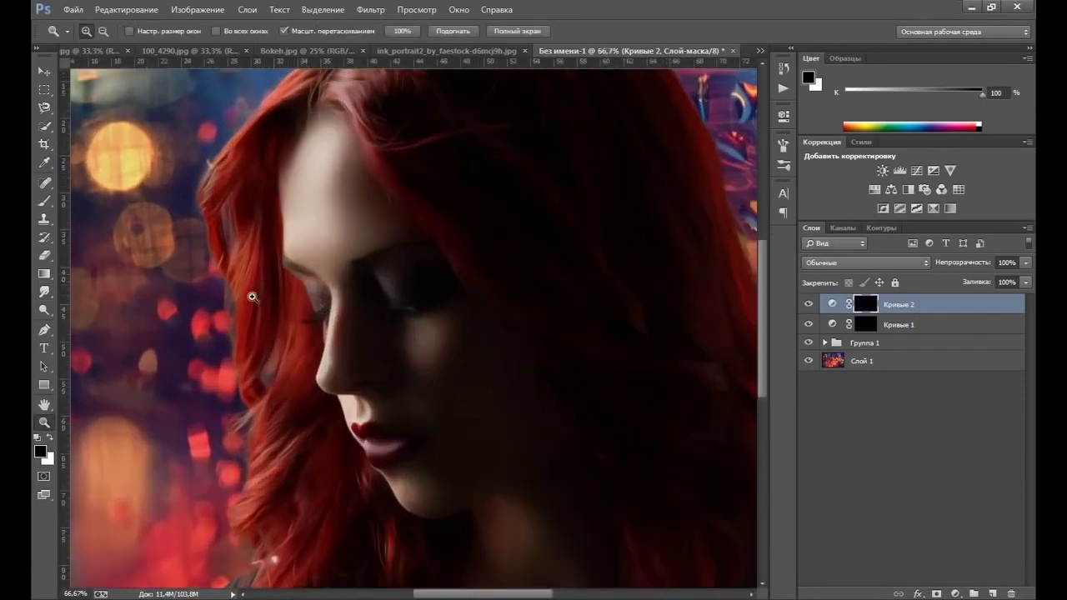
left_click_drag(258, 306, 257, 291)
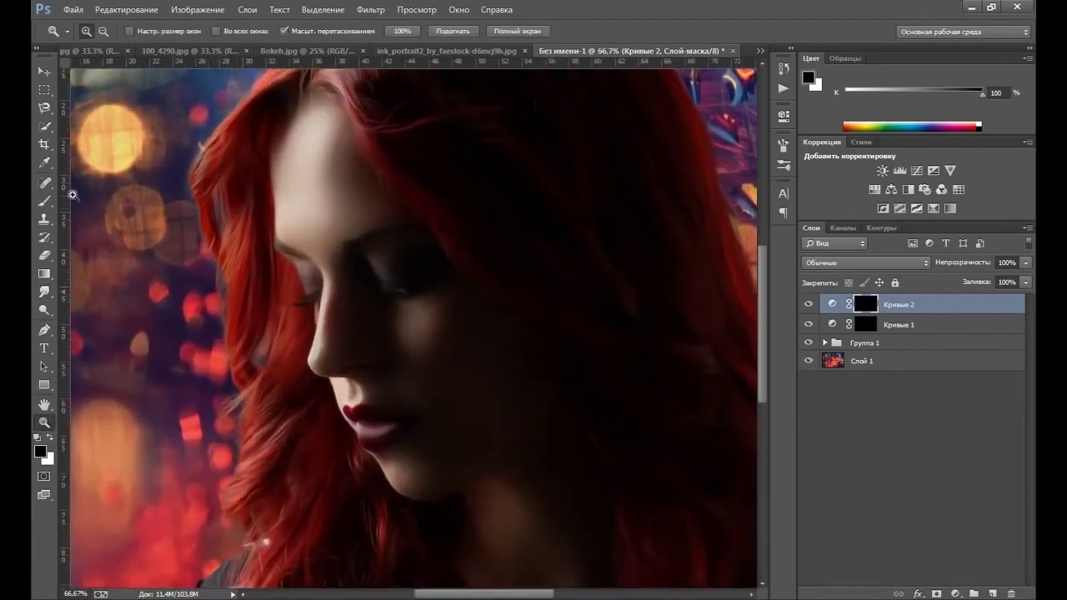
left_click(45, 201)
left_click(328, 32)
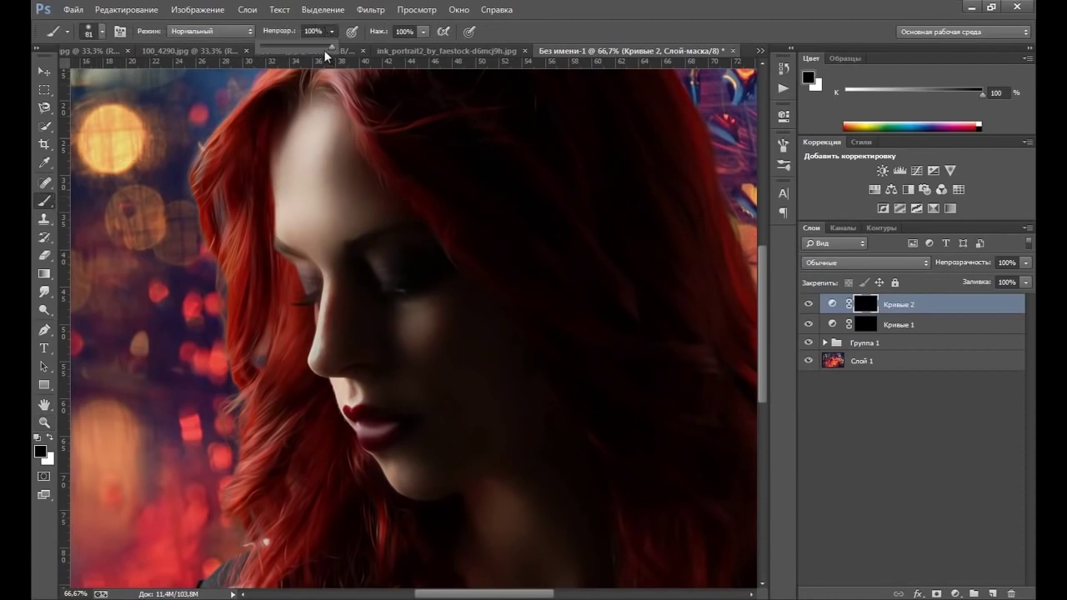
left_click(276, 42)
left_click(423, 31)
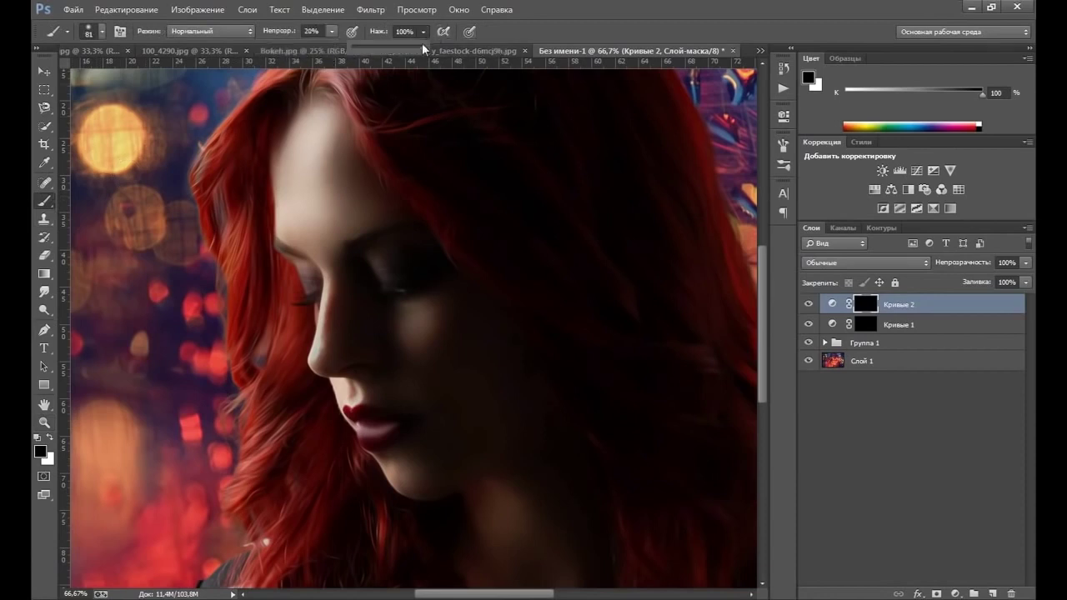
left_click(373, 41)
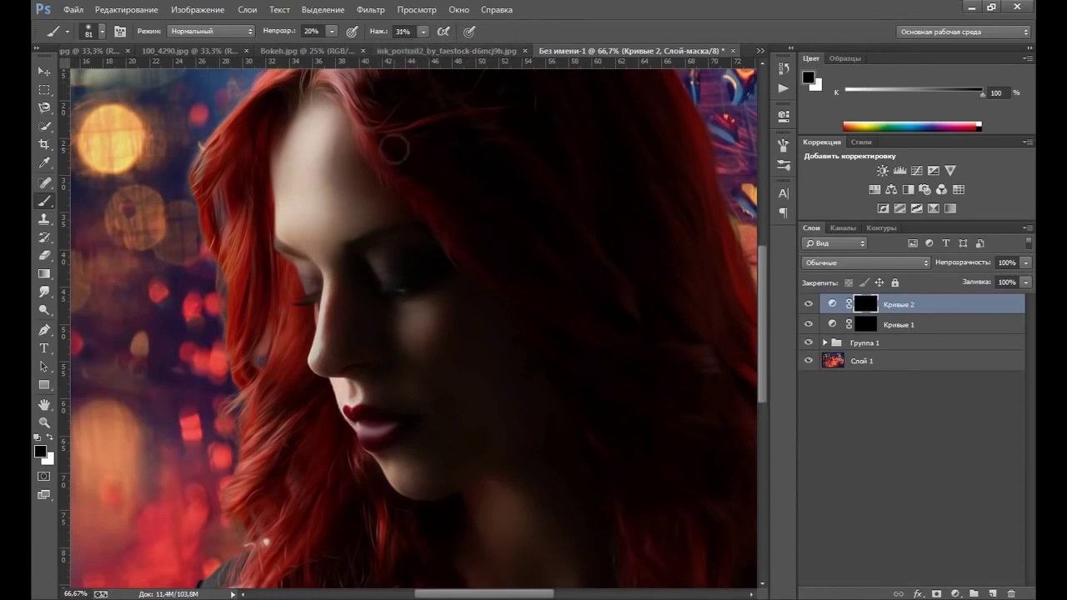
Step: With an 81 px white brush, paint the Кривые 2 mask over jaw, forehead and temple
left_click(49, 437)
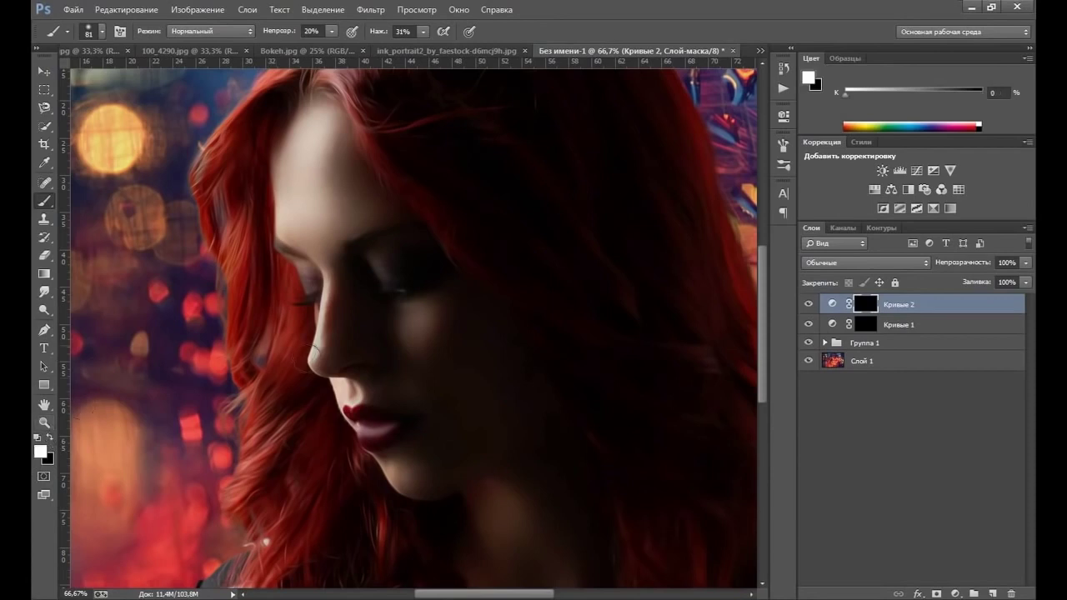
right_click(351, 258)
left_click_drag(441, 287, 435, 287)
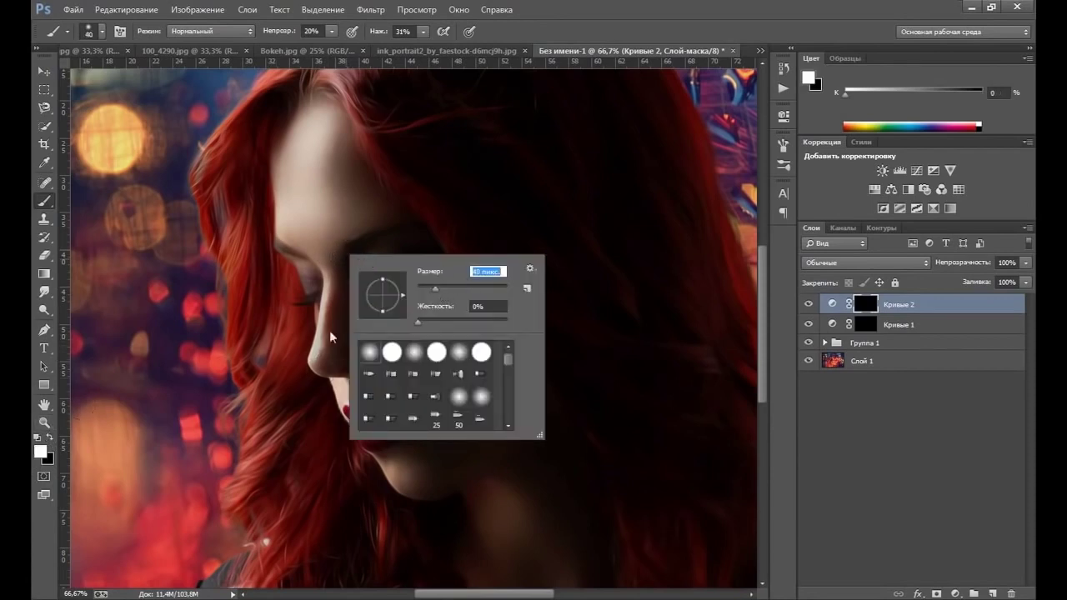
left_click(50, 438)
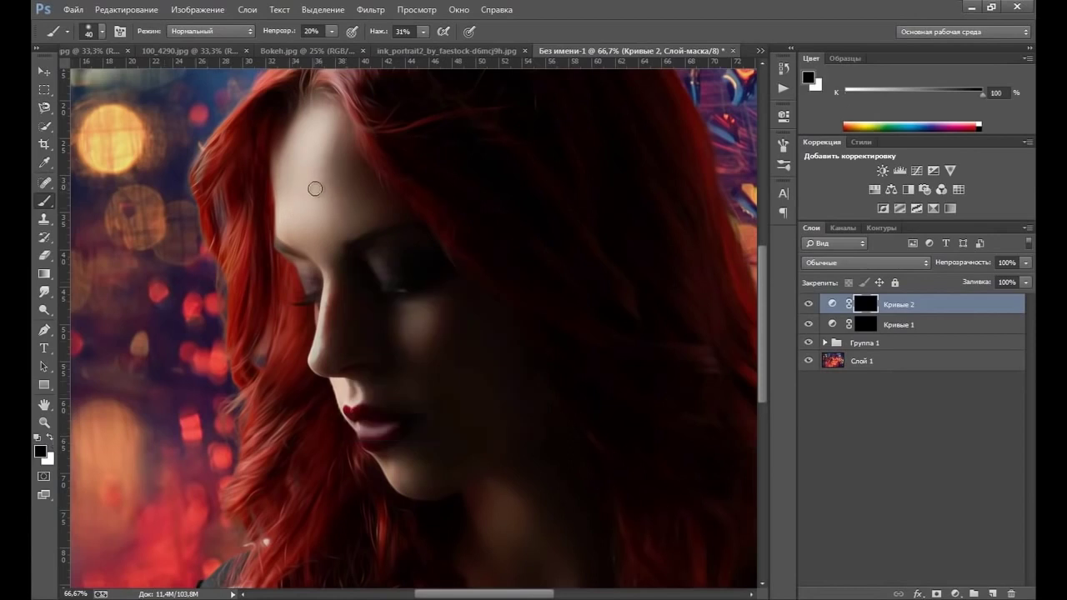
right_click(386, 194)
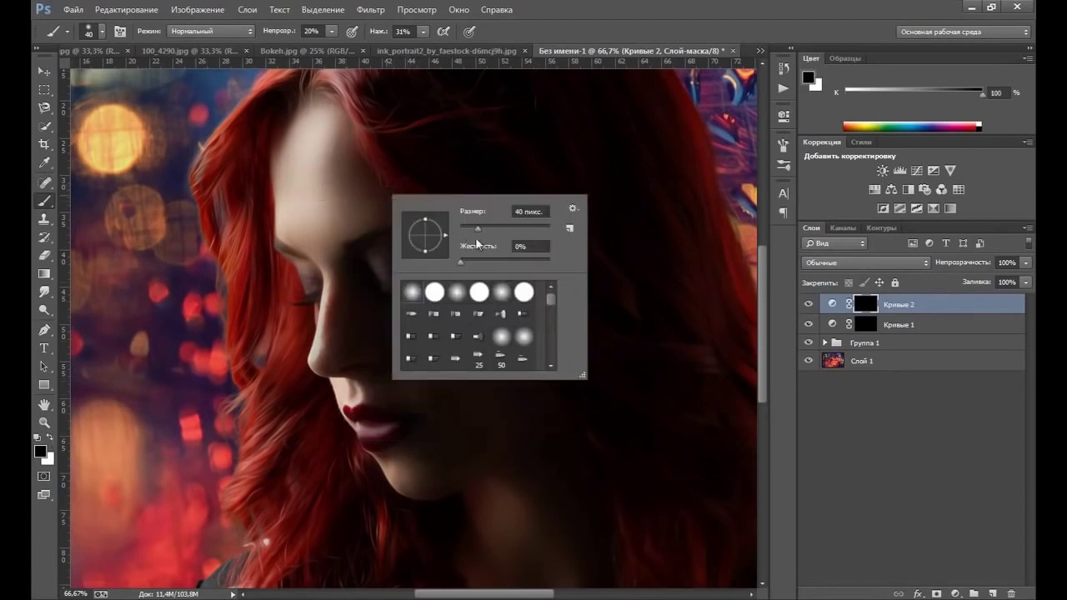
left_click_drag(479, 227, 486, 228)
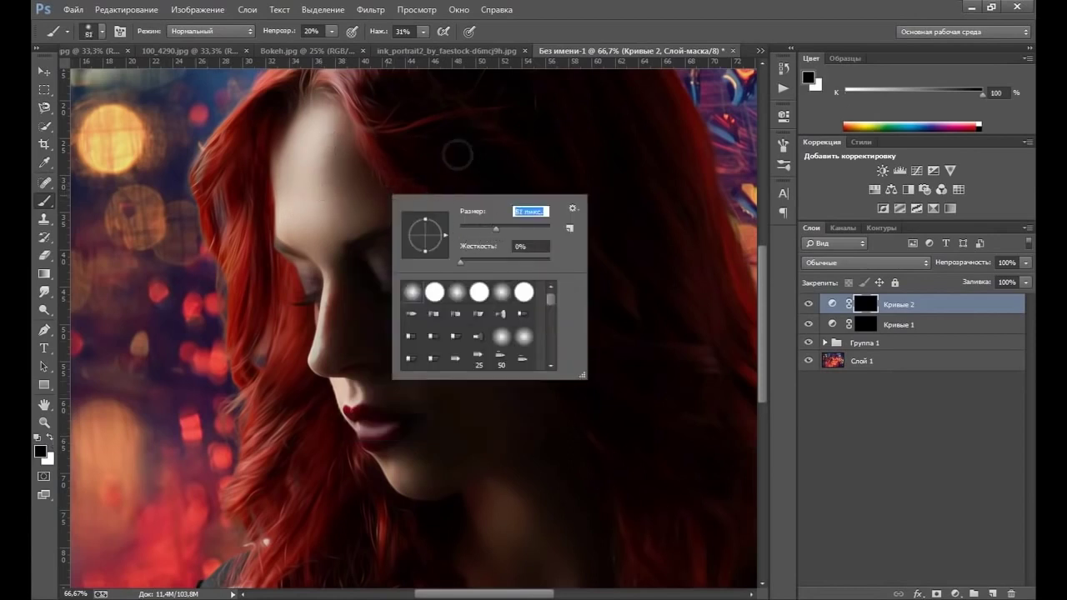
left_click(281, 162)
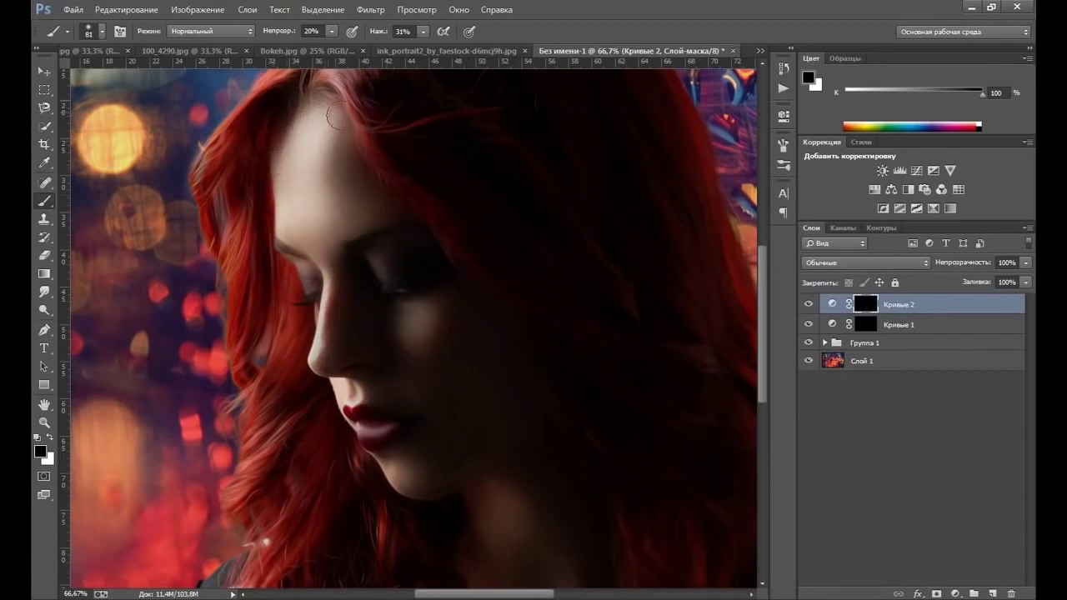
left_click(50, 438)
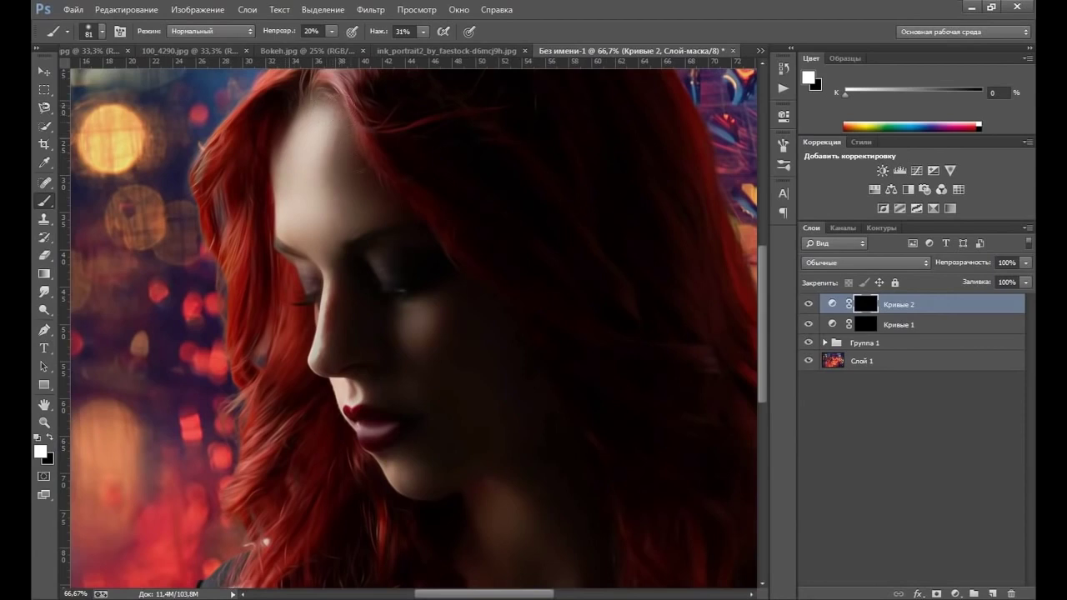
left_click_drag(385, 505, 453, 488)
mouse_move(283, 221)
left_mouse_down()
mouse_move(260, 190)
mouse_move(275, 121)
mouse_move(340, 111)
left_mouse_up()
Step: Softly paint the chin and neck on the Кривые 2 mask, then shrink the brush to 25 px
scroll(346, 250, "down", 3)
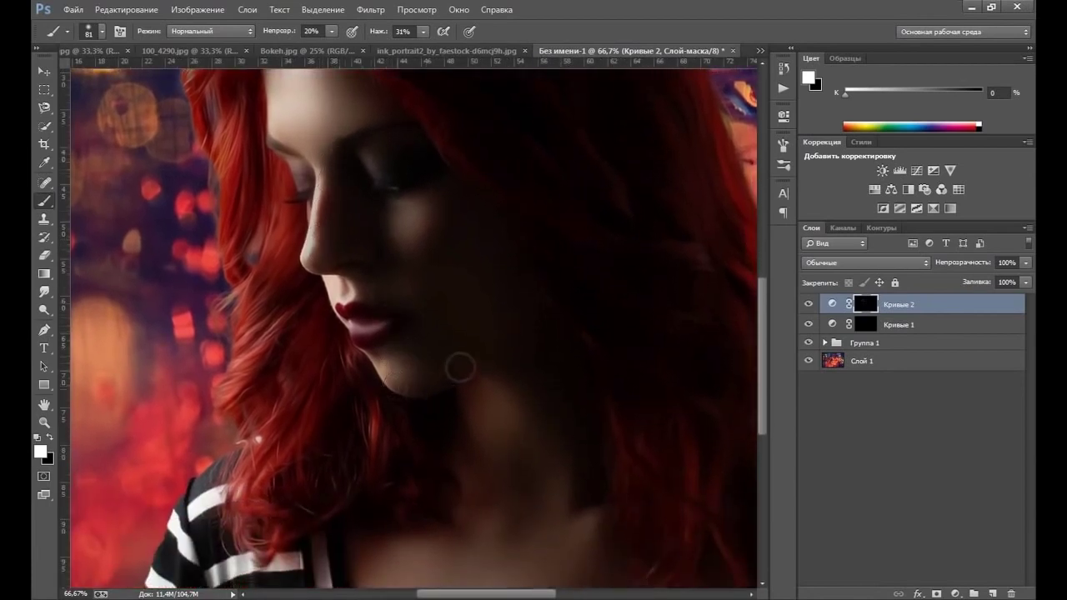
mouse_move(397, 385)
left_mouse_down()
mouse_move(512, 480)
mouse_move(529, 447)
mouse_move(545, 500)
mouse_move(503, 381)
mouse_move(528, 404)
mouse_move(551, 367)
mouse_move(590, 470)
mouse_move(517, 521)
mouse_move(488, 453)
mouse_move(347, 547)
mouse_move(401, 451)
left_mouse_up()
right_click(400, 213)
left_click_drag(501, 240, 488, 236)
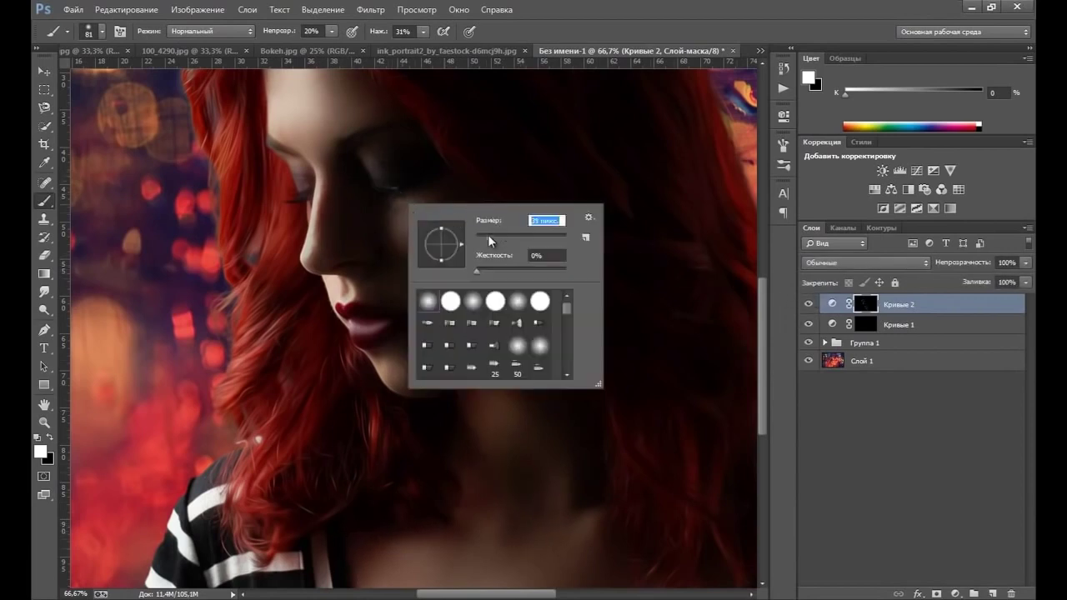
type("28")
key("Return")
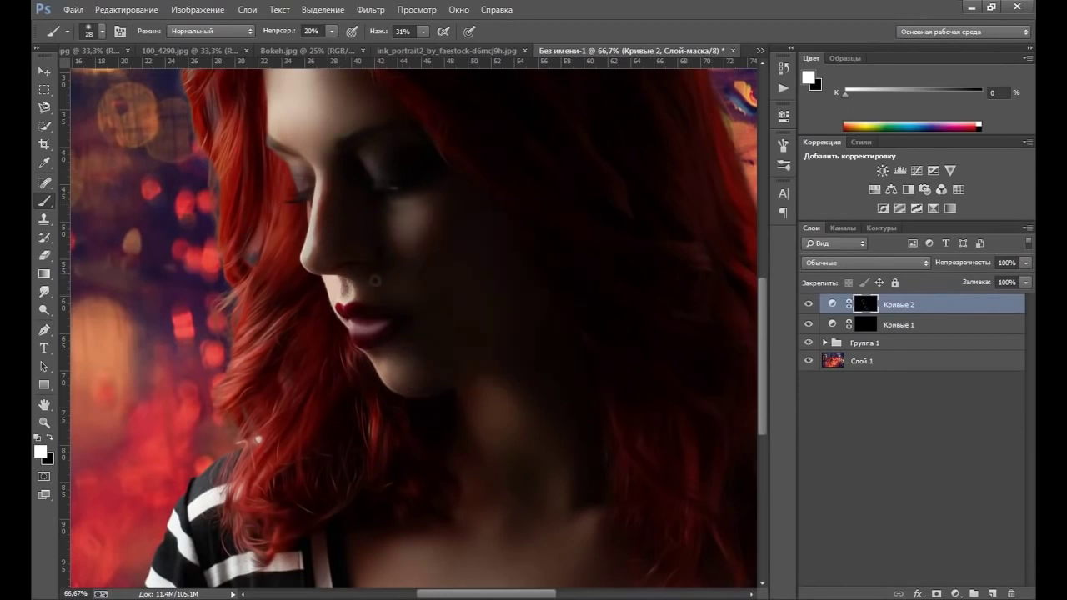
Step: Confirm the smaller brush size, then bring up the Zoom tool's fit-on-screen options
right_click(381, 275)
left_click(464, 305)
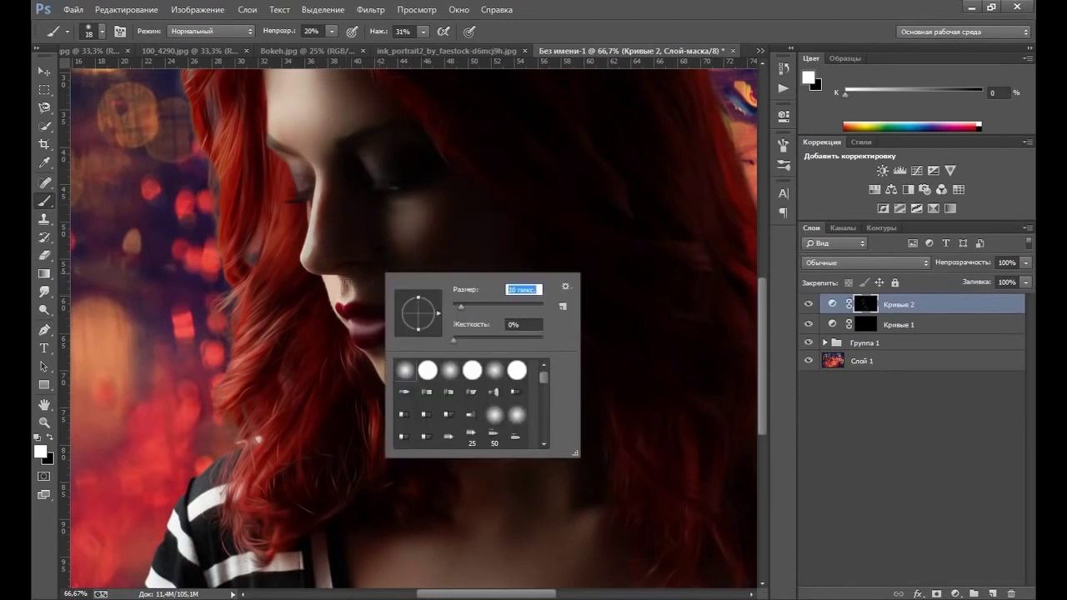
key("Return")
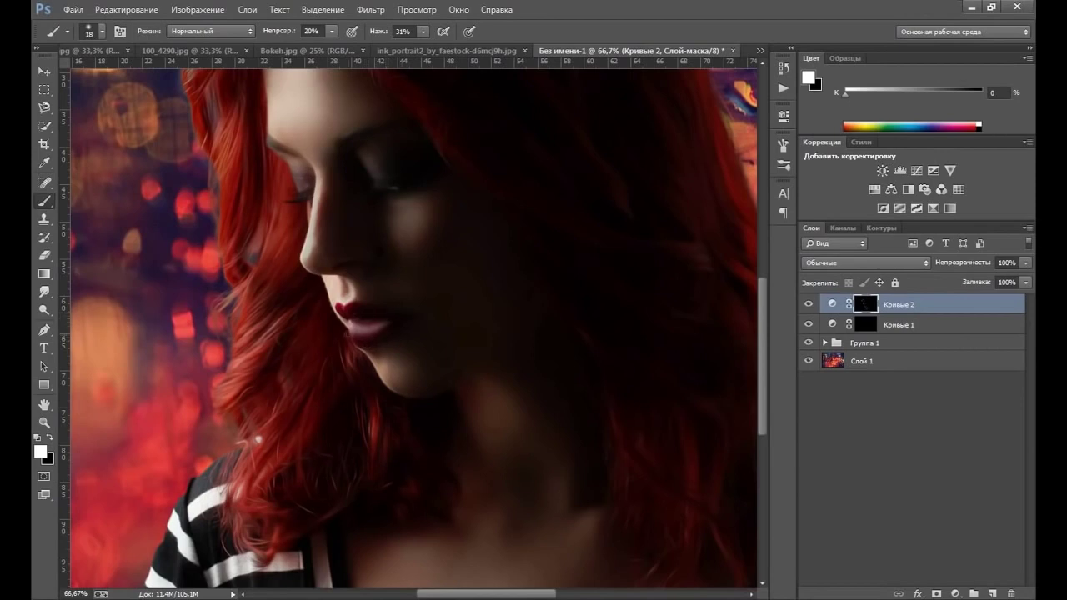
left_click_drag(319, 200, 364, 288)
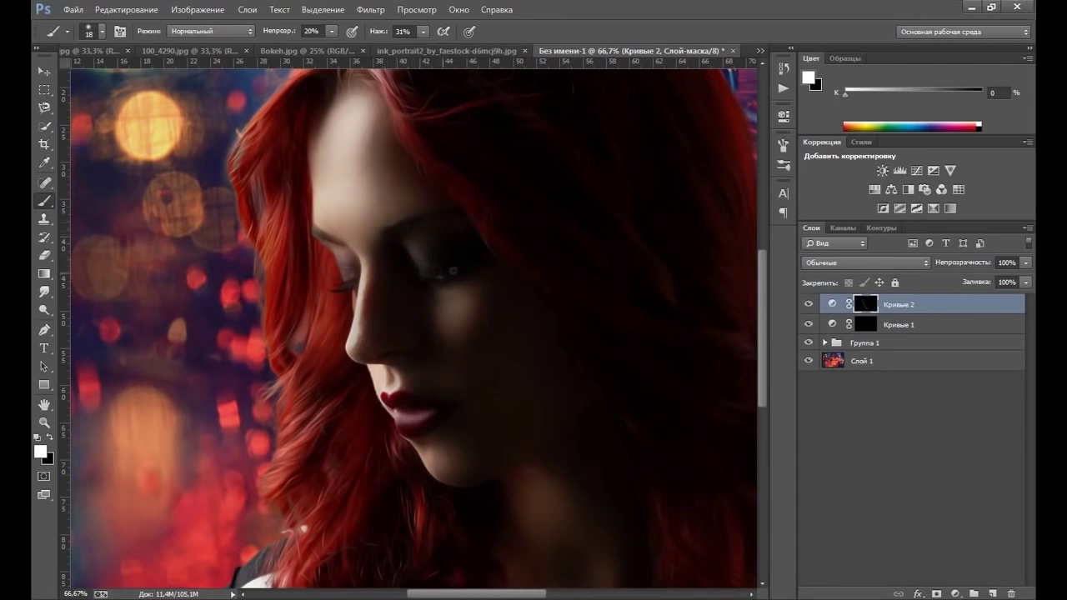
left_click(44, 423)
right_click(398, 293)
Step: Fit the image in the window and set the brush size to 82 px
left_click(431, 302)
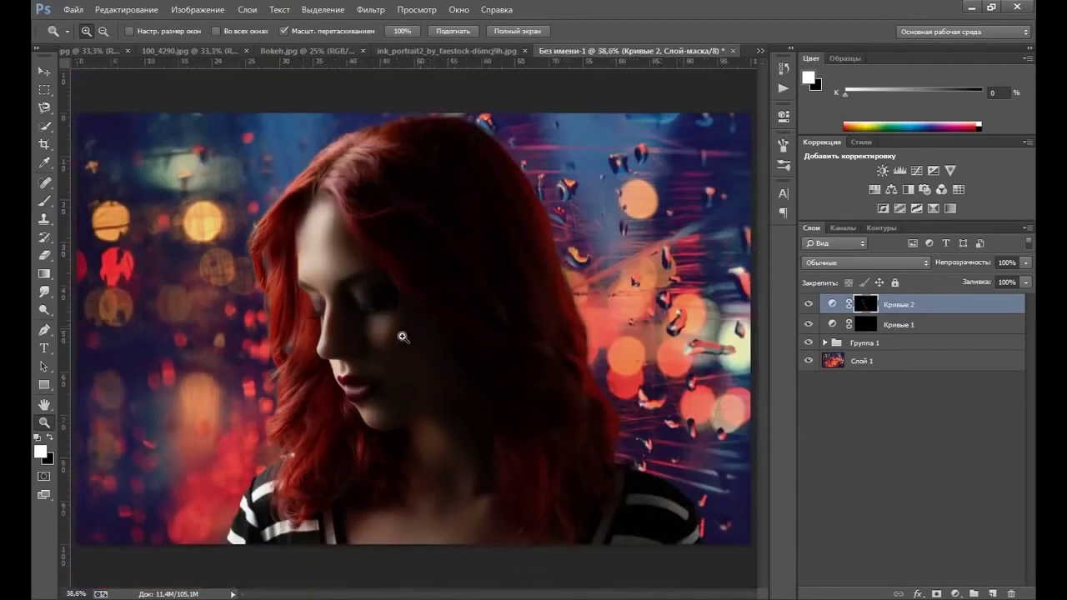
left_click(809, 304)
left_click(44, 201)
right_click(462, 353)
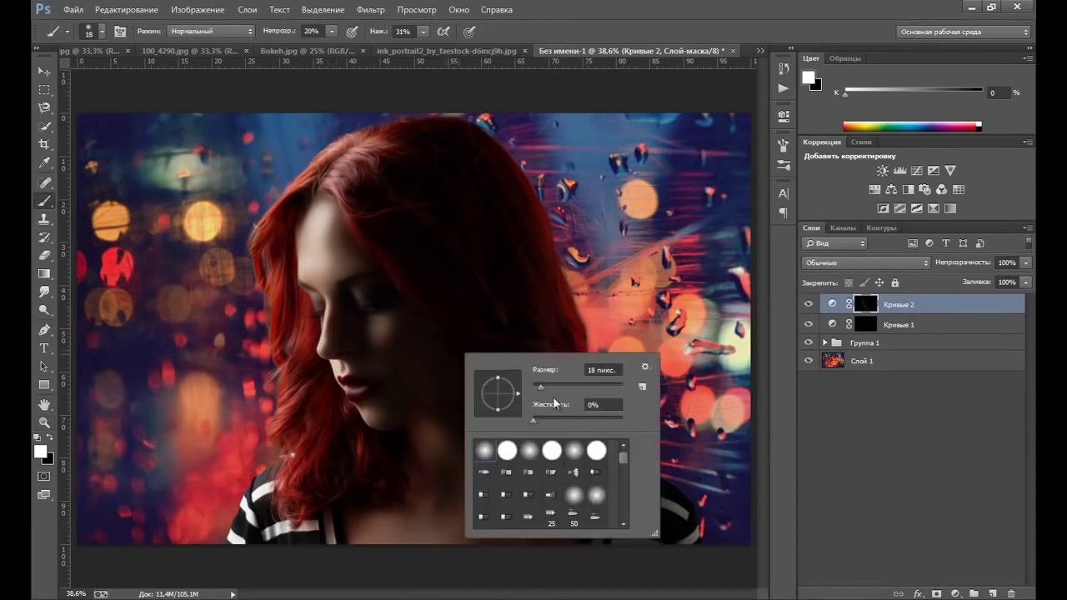
left_click_drag(540, 386, 563, 387)
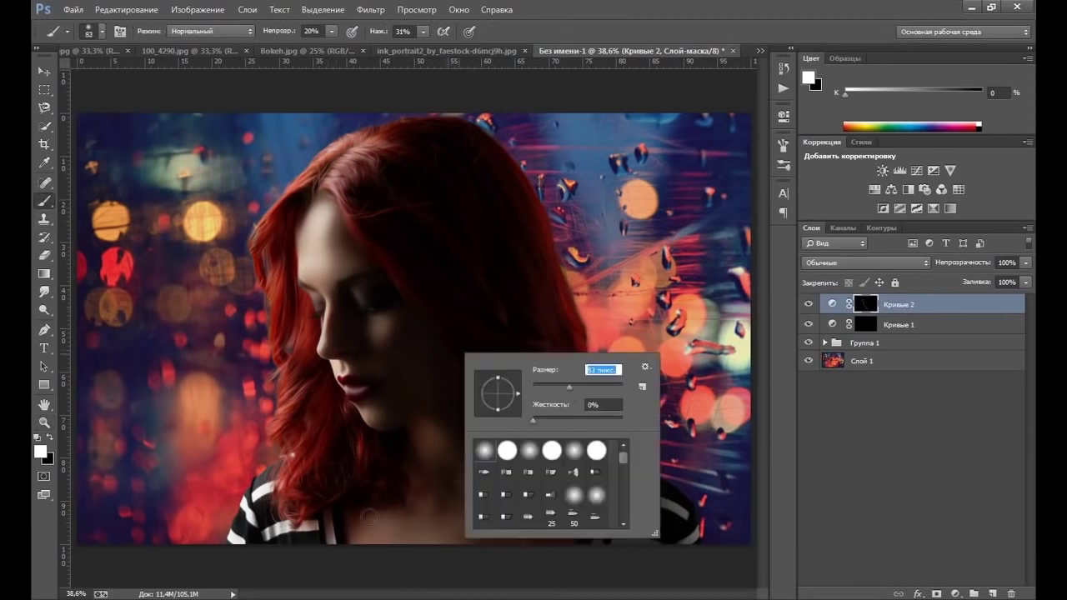
left_click(357, 517)
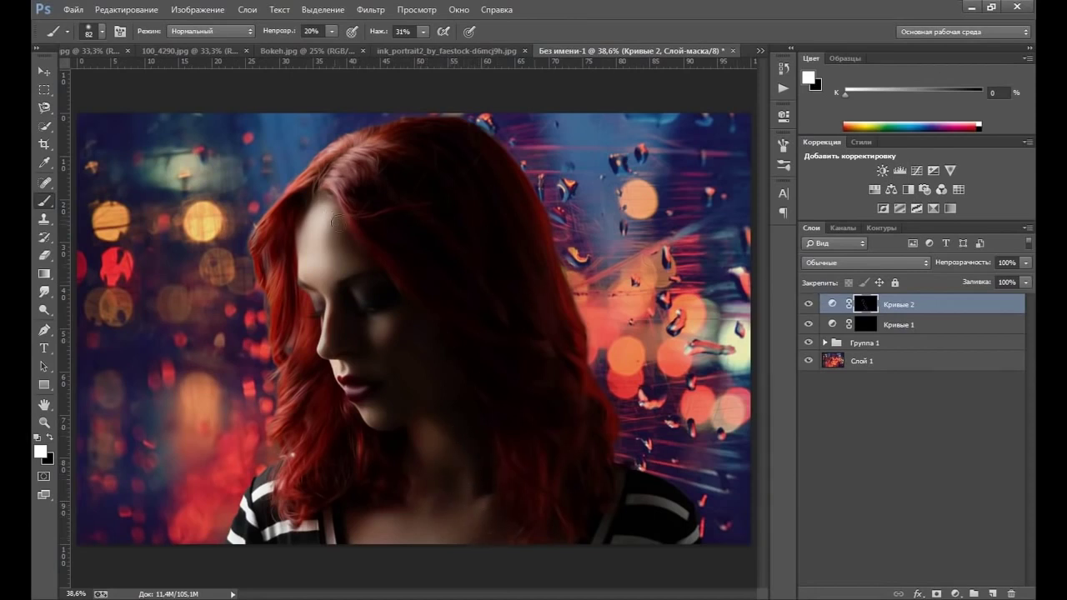
Step: At 50% brush opacity and flow, paint Кривые 2 over the top of the hair
left_click(331, 32)
left_click_drag(352, 44, 354, 44)
left_click(423, 32)
left_click(572, 35)
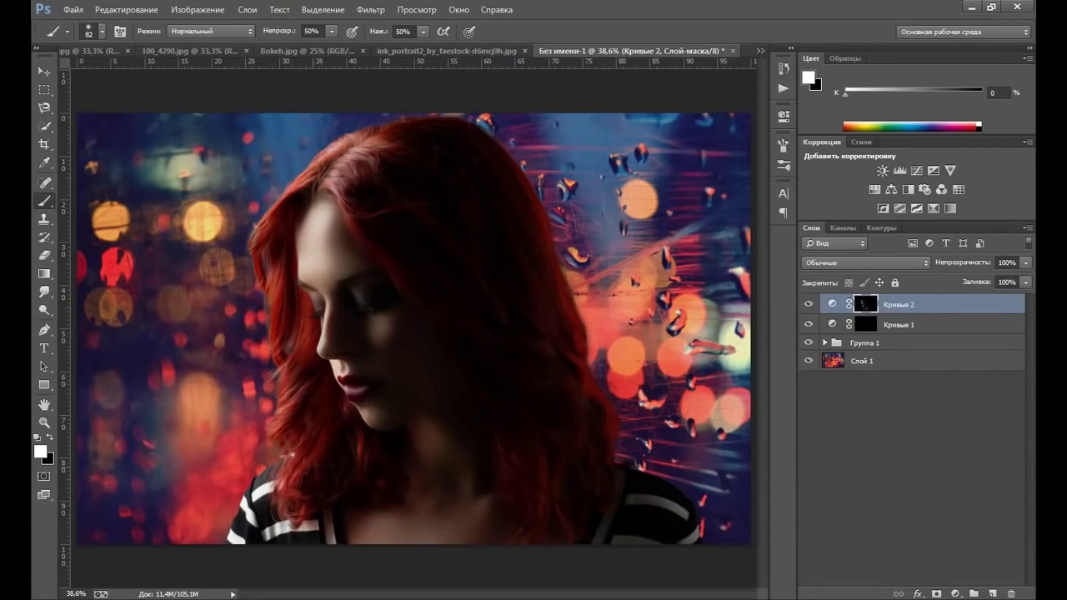
left_click_drag(321, 179, 367, 133)
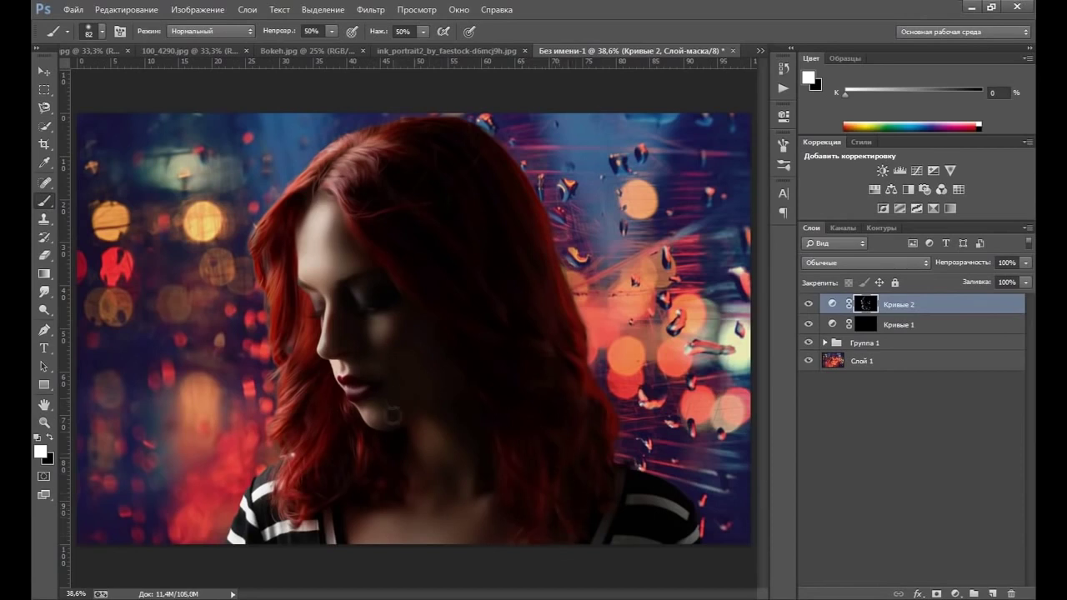
Step: Shrink the brush to 51 px and select the Кривые 1 layer
right_click(327, 492)
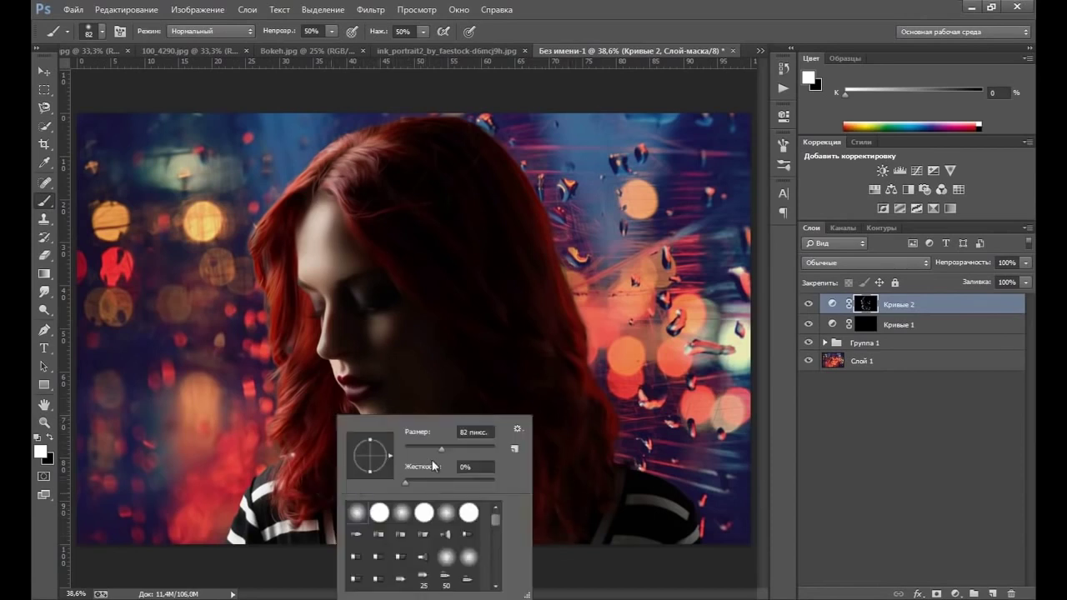
left_click(428, 448)
key("Return")
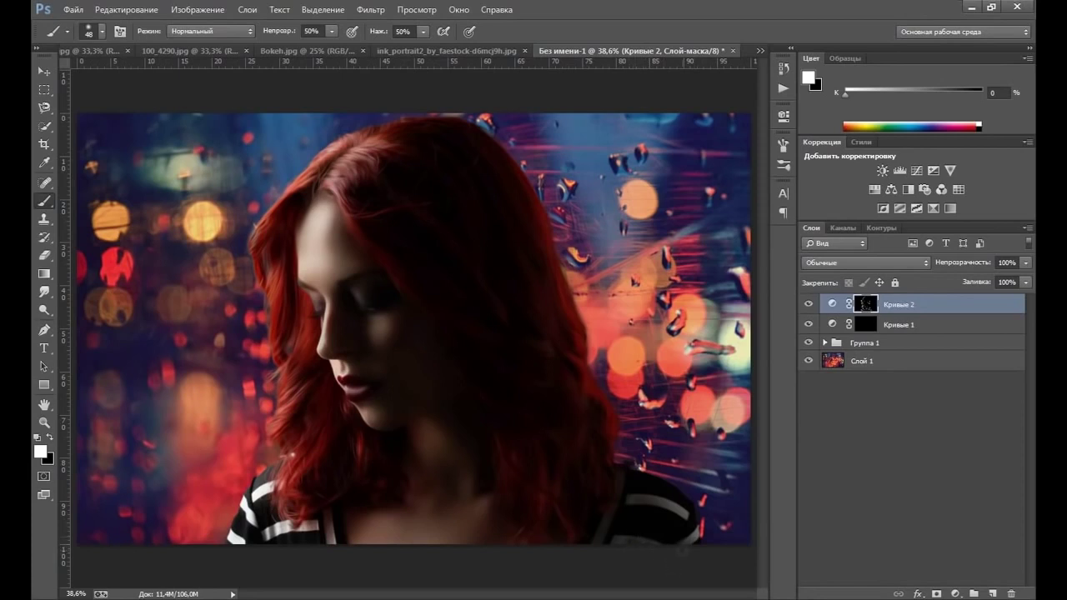
left_click(872, 327)
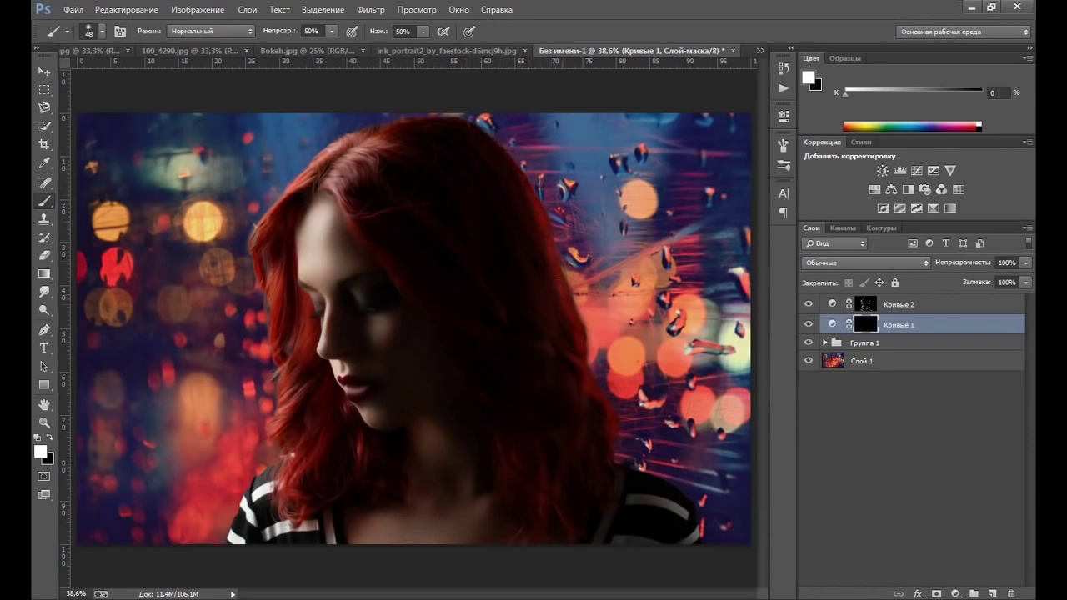
Step: Paint a Кривые 1 stroke over the hair, then set the brush to 32% flow and 24% opacity
left_click_drag(538, 271, 461, 196)
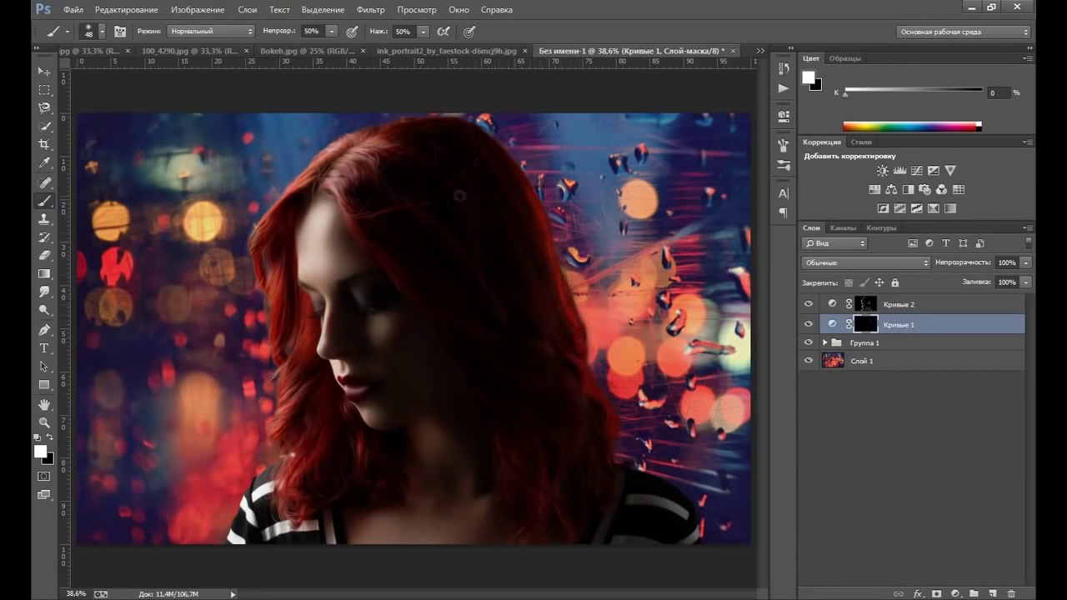
left_click(422, 32)
left_click(333, 31)
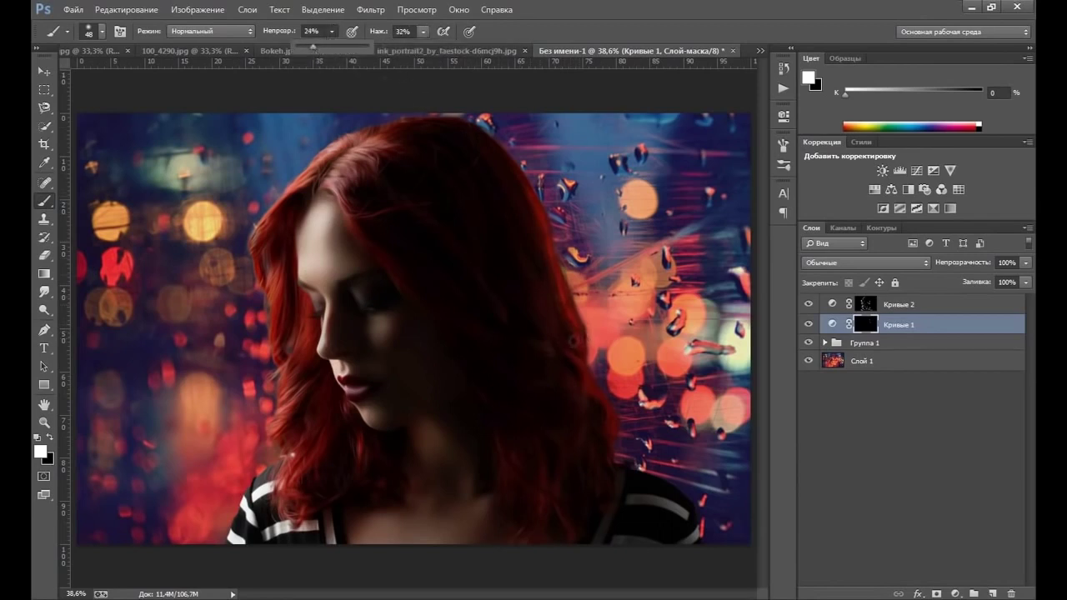
left_click(575, 342)
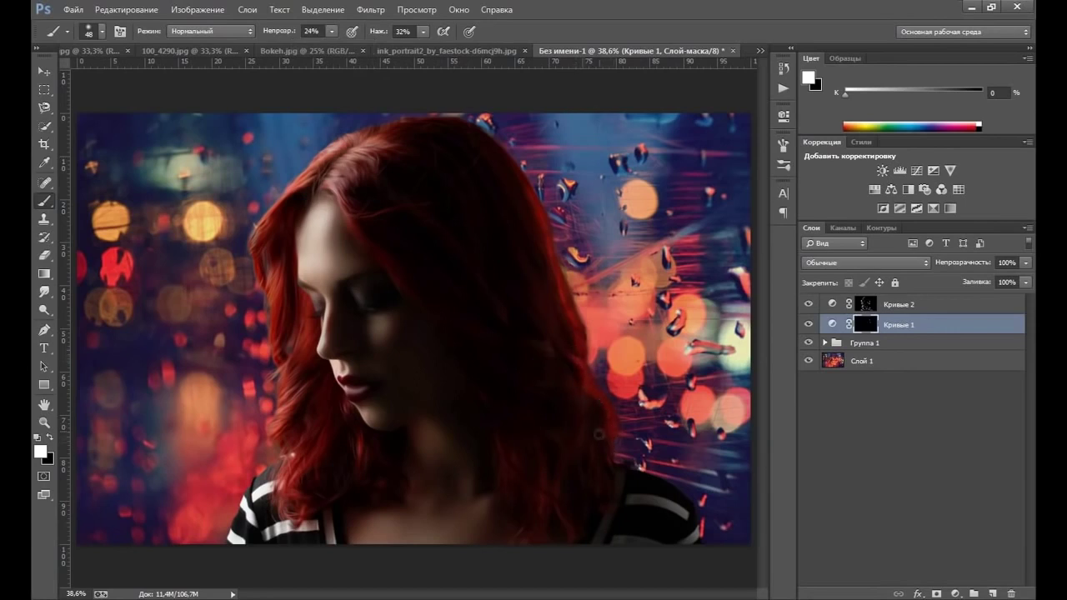
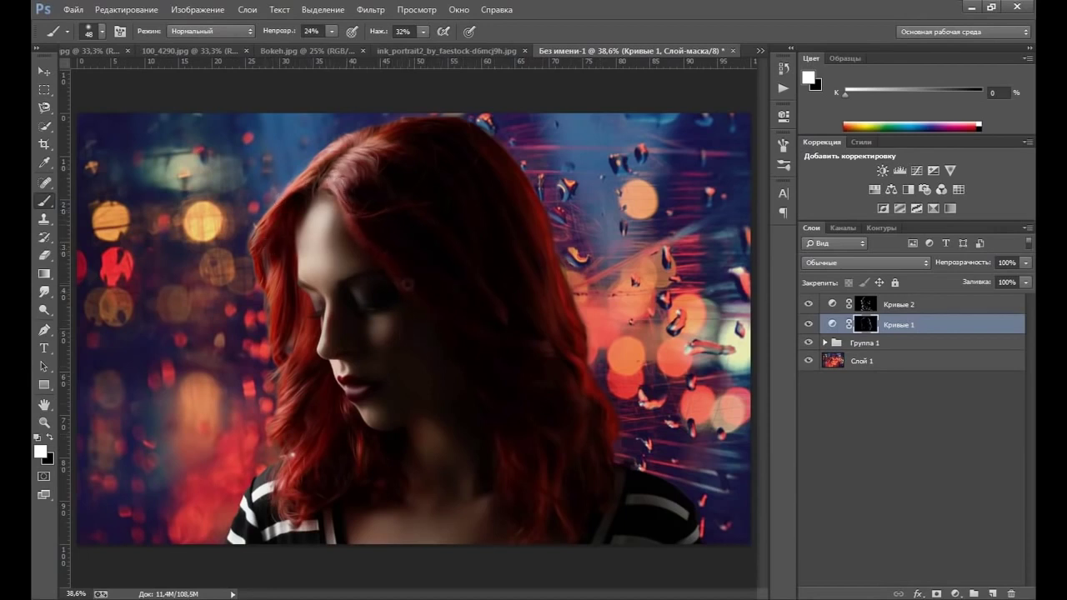
Step: Compare Кривые 1 hidden and shown, then zoom to 50% and pan toward the shirt
left_click(808, 324)
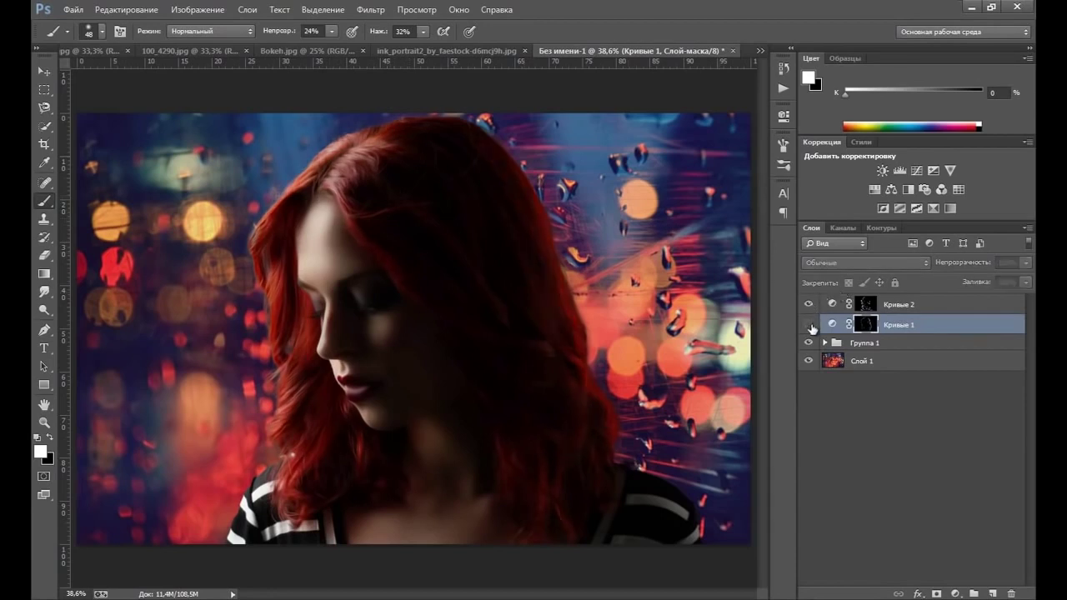
left_click(808, 325)
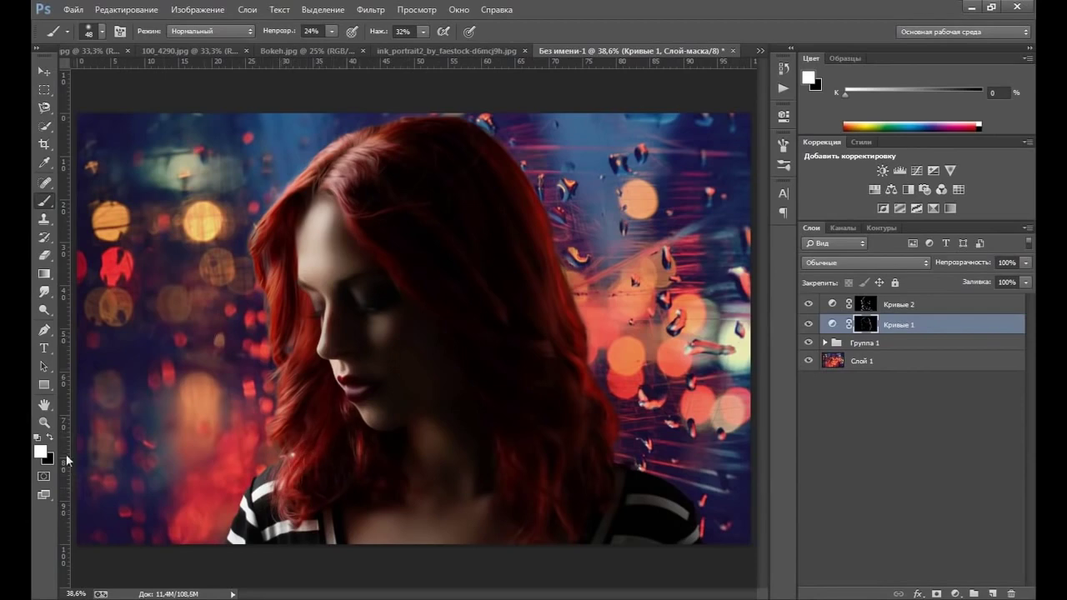
left_click(45, 423)
left_click(359, 377)
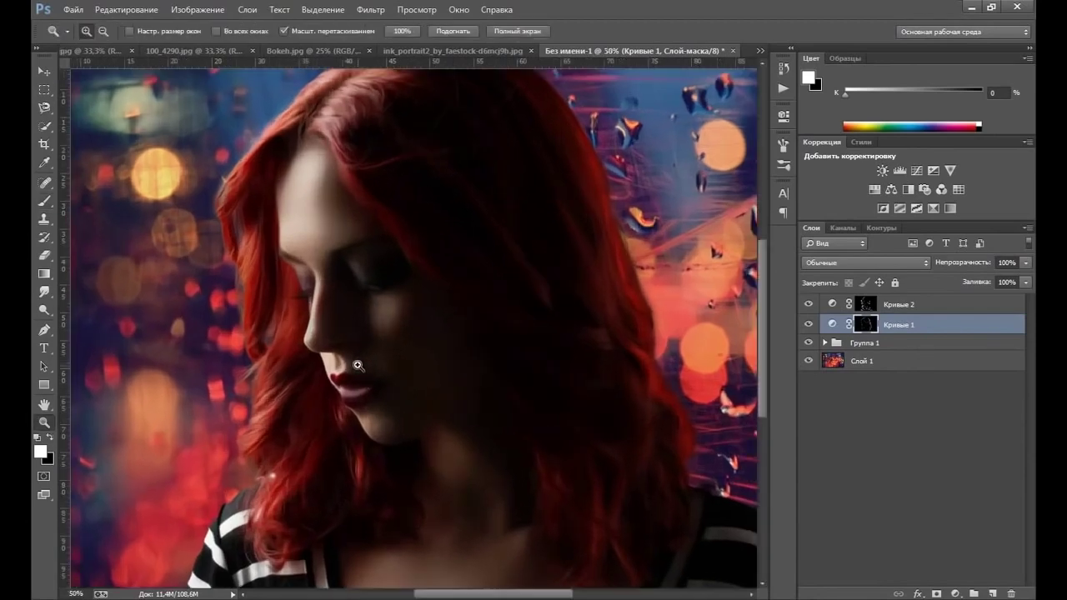
mouse_move(276, 441)
left_mouse_down()
mouse_move(276, 362)
mouse_move(134, 350)
left_mouse_up()
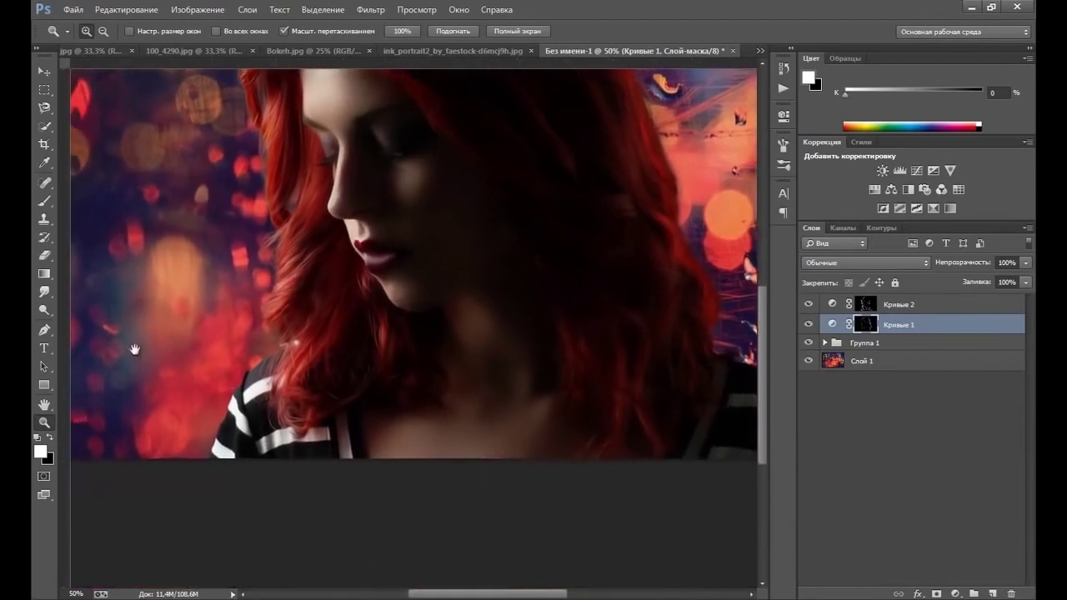
Step: Paint white lightly on the Кривые 1 mask over the shirt stripe with a 24 px brush
key("ctrl+r")
key("b")
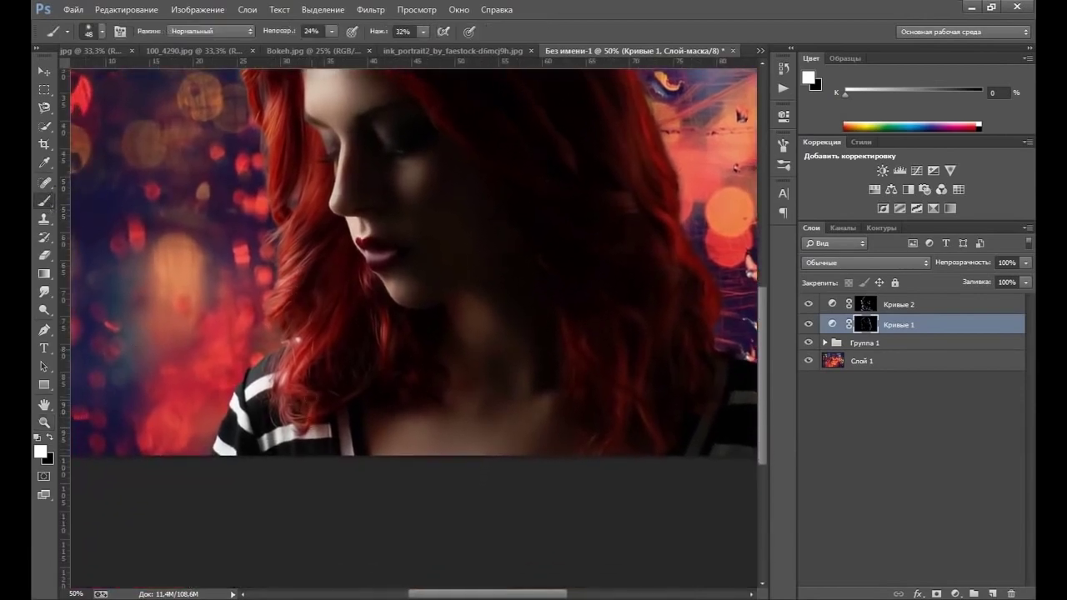
right_click(302, 442)
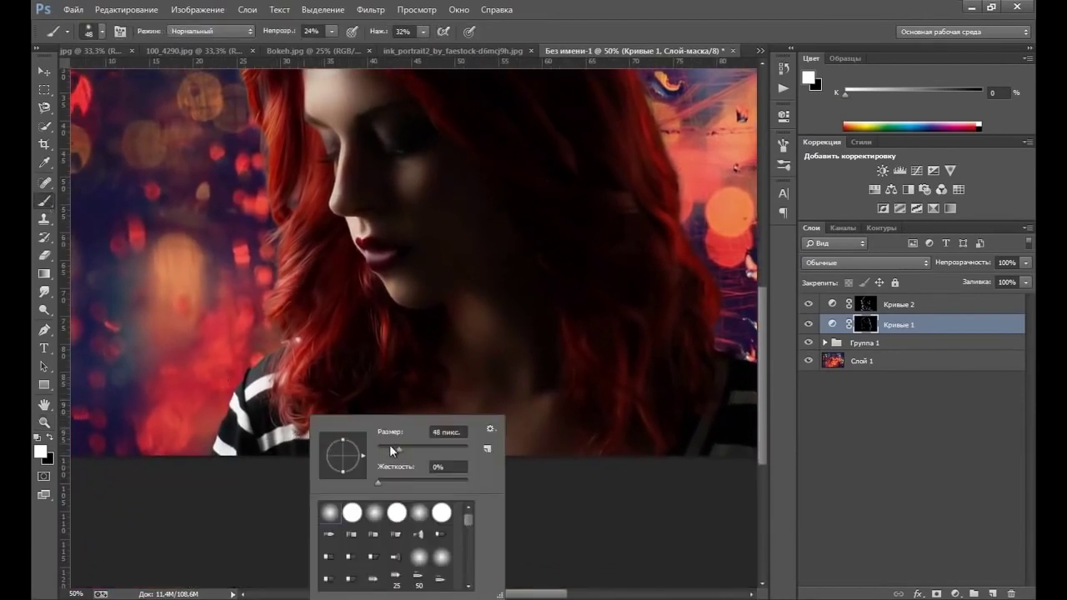
left_click_drag(389, 445, 385, 446)
key("Return")
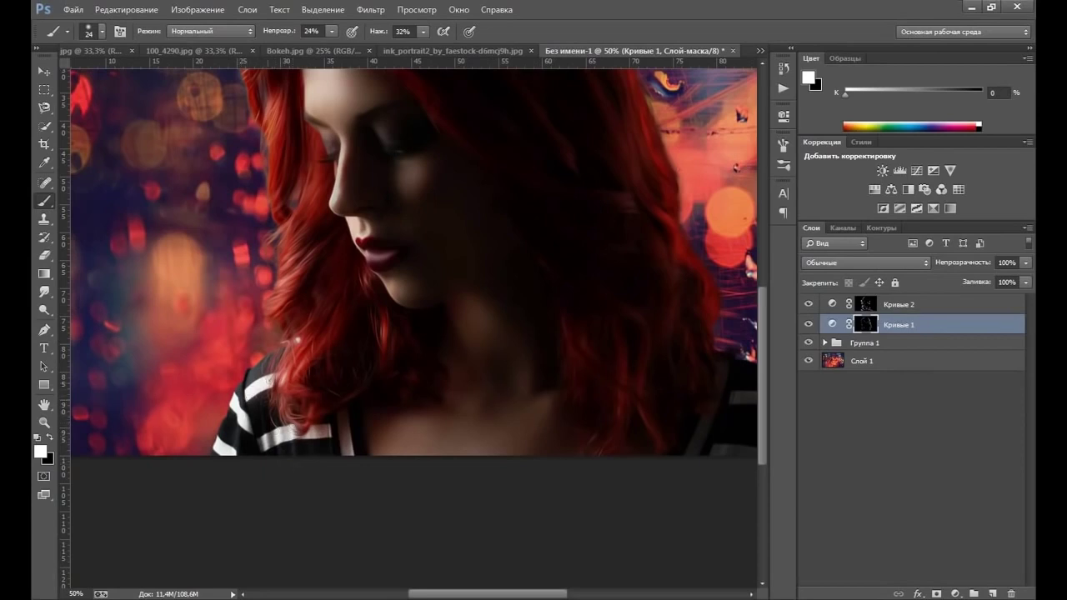
left_click_drag(348, 432, 348, 452)
left_click_drag(282, 400, 379, 410)
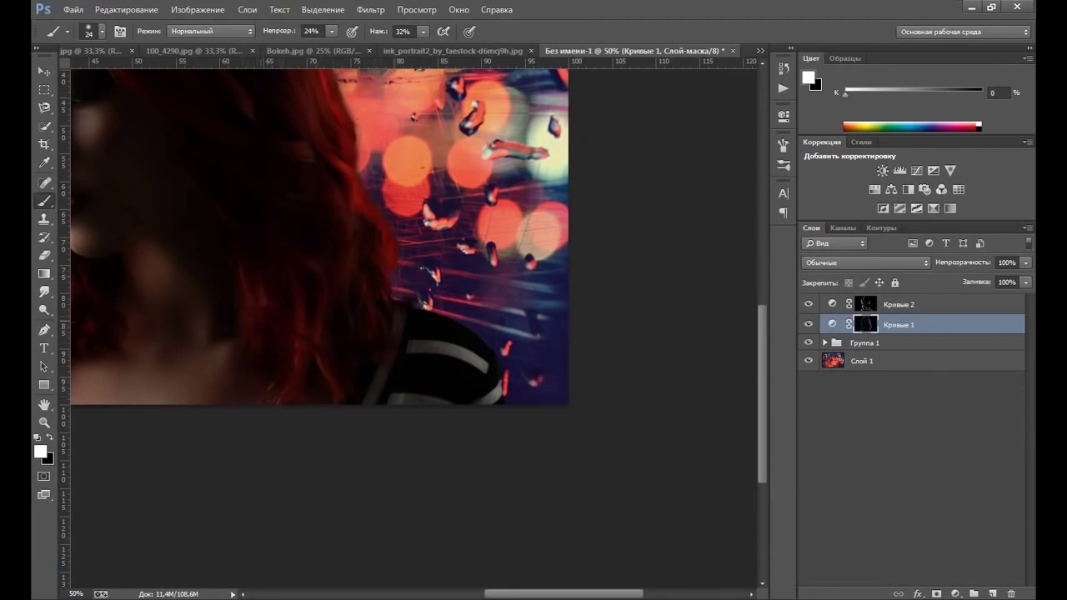
left_click_drag(210, 317, 351, 348)
left_click_drag(174, 334, 258, 365)
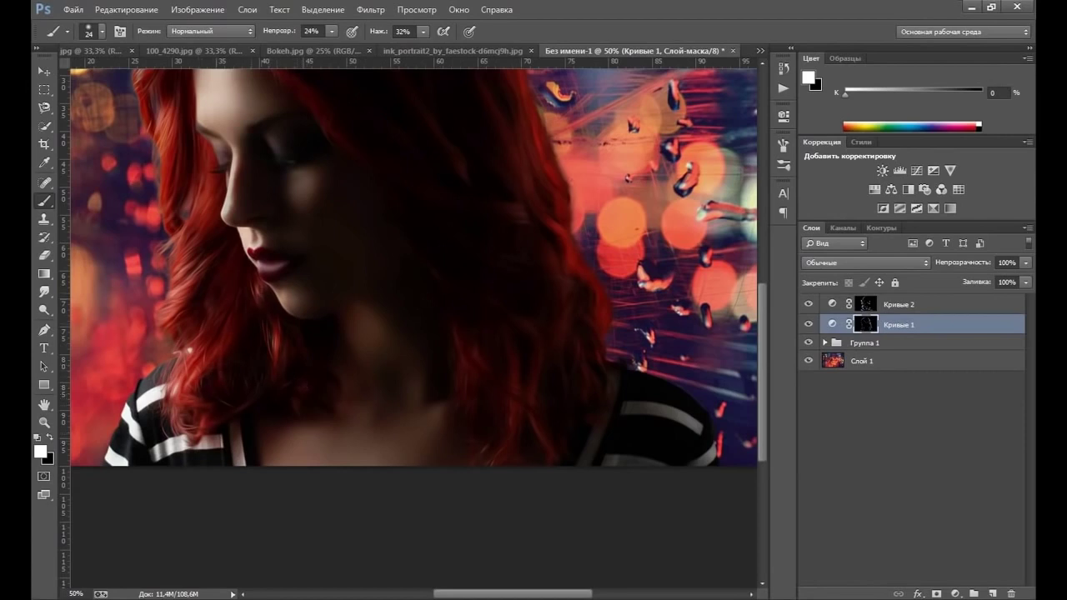
left_click_drag(235, 286, 310, 369)
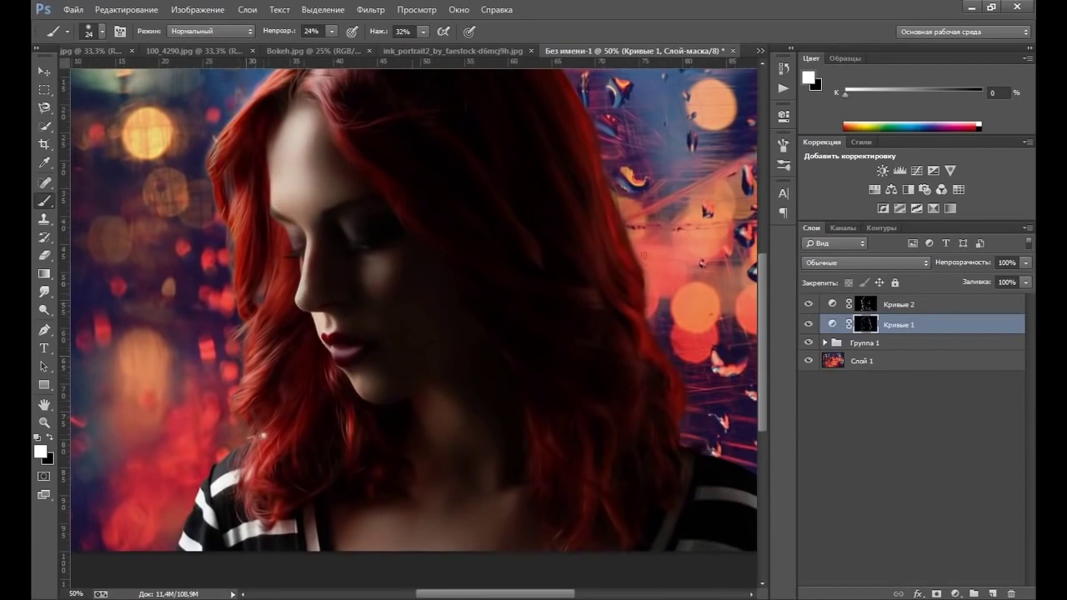
Step: With a 59 px brush at 15% opacity and 25% flow, softly brighten the forehead on the mask
left_click(331, 32)
left_click(422, 33)
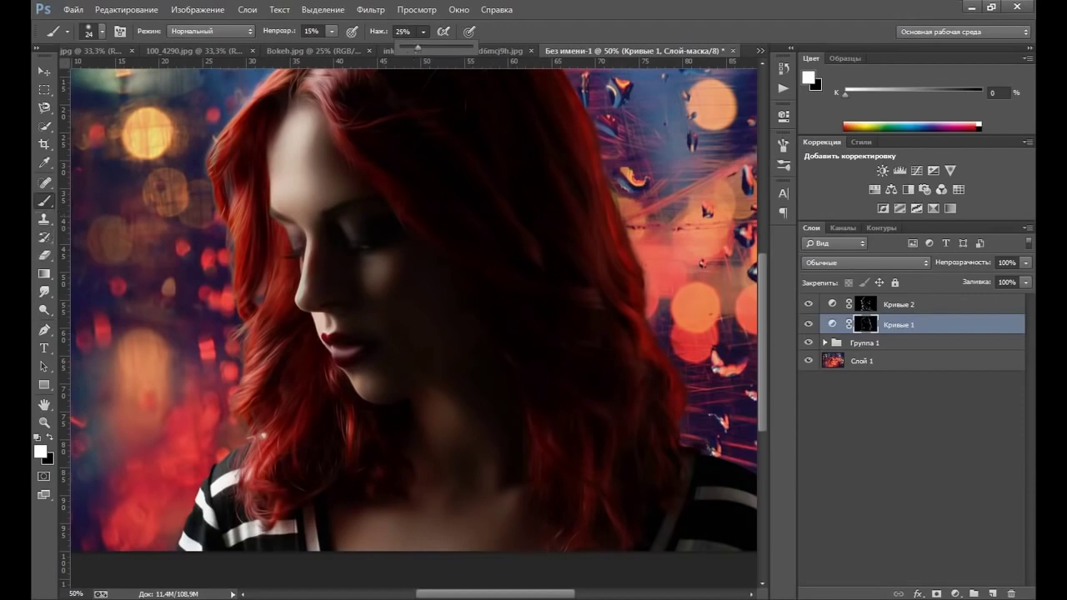
right_click(364, 243)
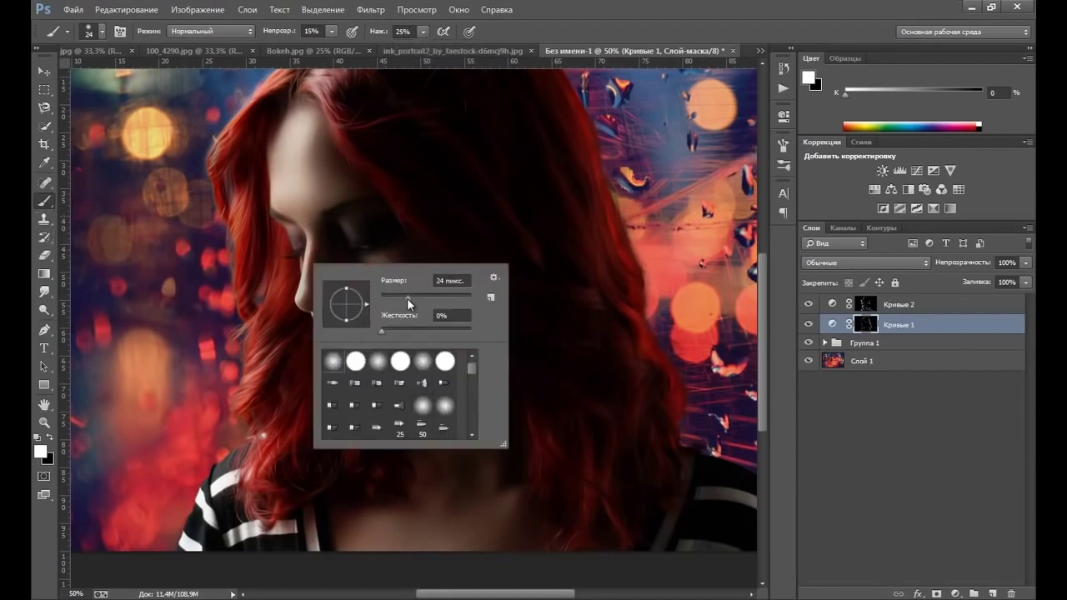
left_click_drag(406, 298, 419, 297)
key("Return")
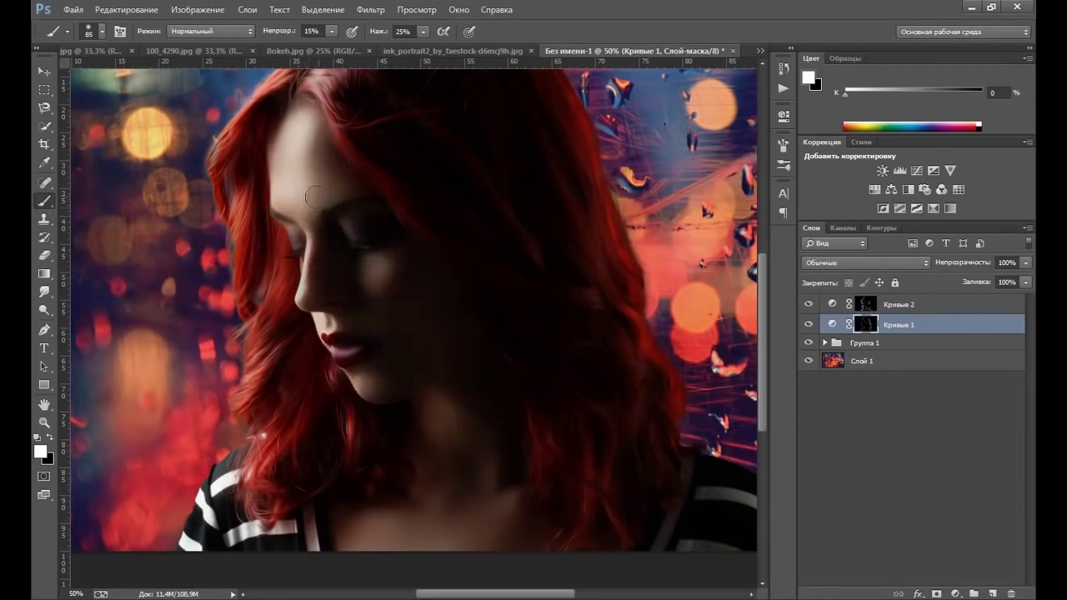
mouse_move(317, 197)
left_mouse_down()
mouse_move(286, 176)
mouse_move(309, 174)
mouse_move(286, 155)
mouse_move(309, 142)
mouse_move(303, 126)
mouse_move(291, 124)
mouse_move(317, 173)
mouse_move(329, 90)
left_mouse_up()
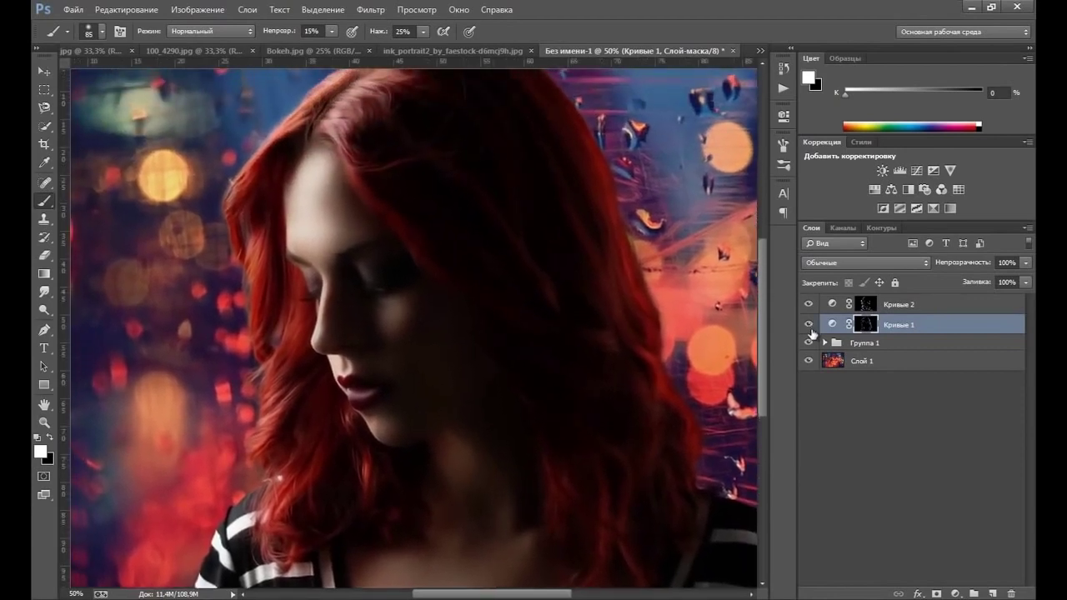
left_click(808, 325)
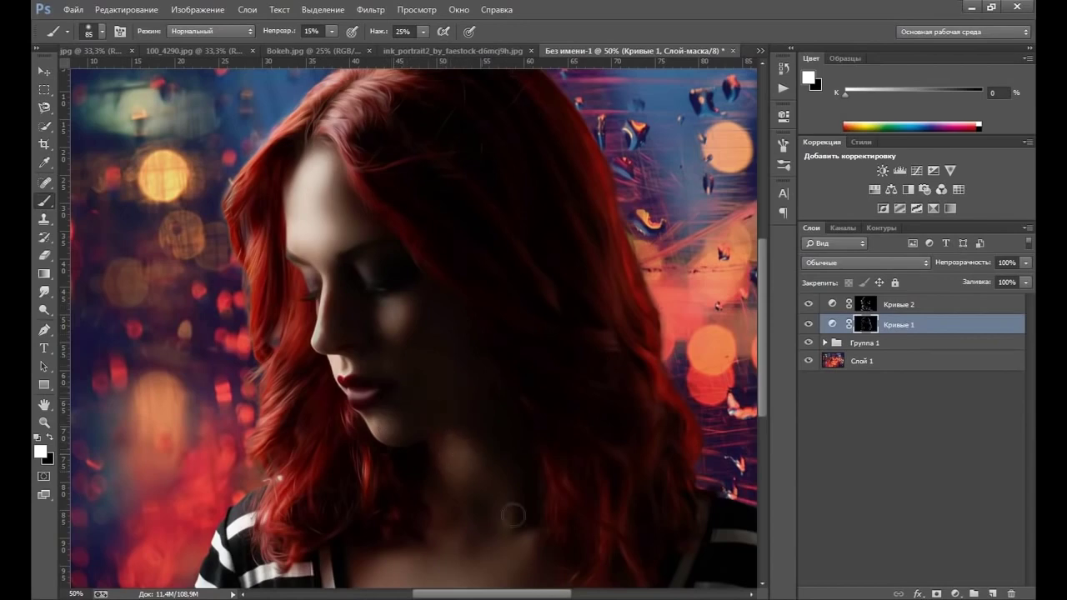
Step: Shrink the brush to 45 px and compare the face with Кривые 1 toggled
right_click(417, 427)
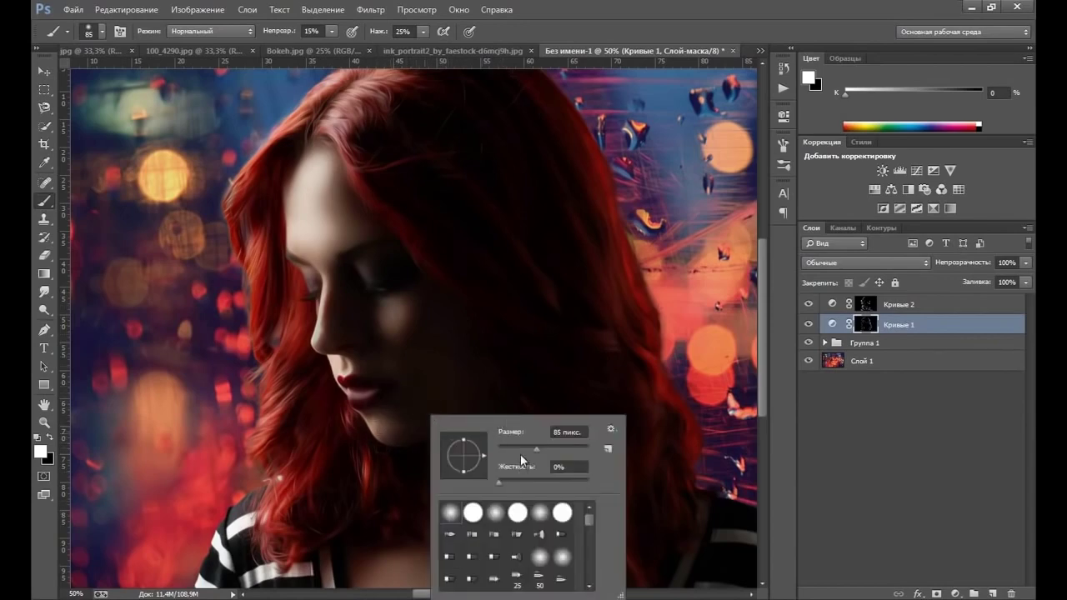
left_click(518, 449)
key("Return")
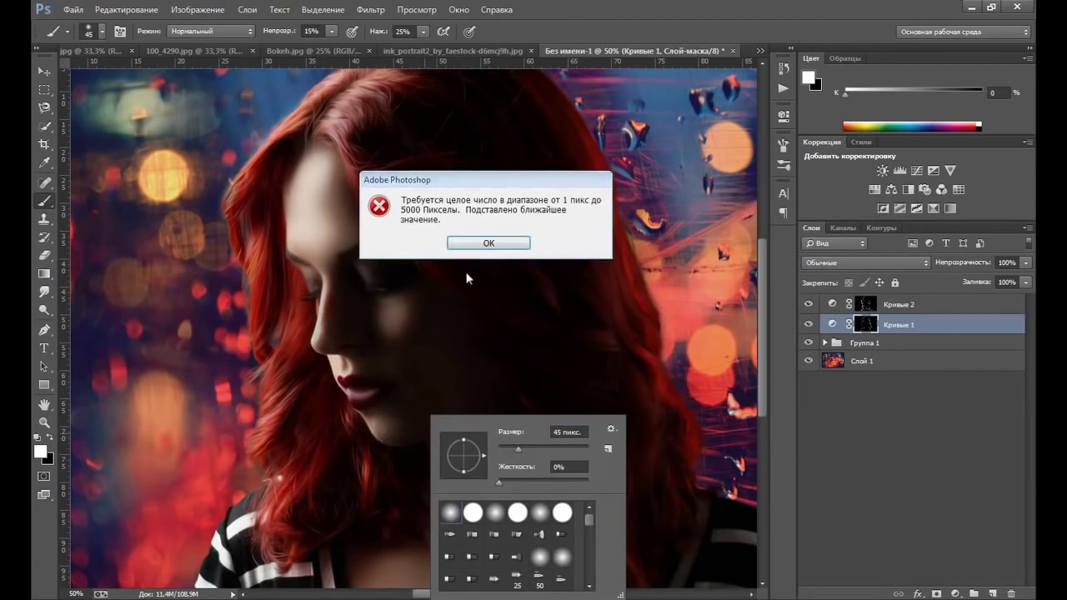
left_click(486, 242)
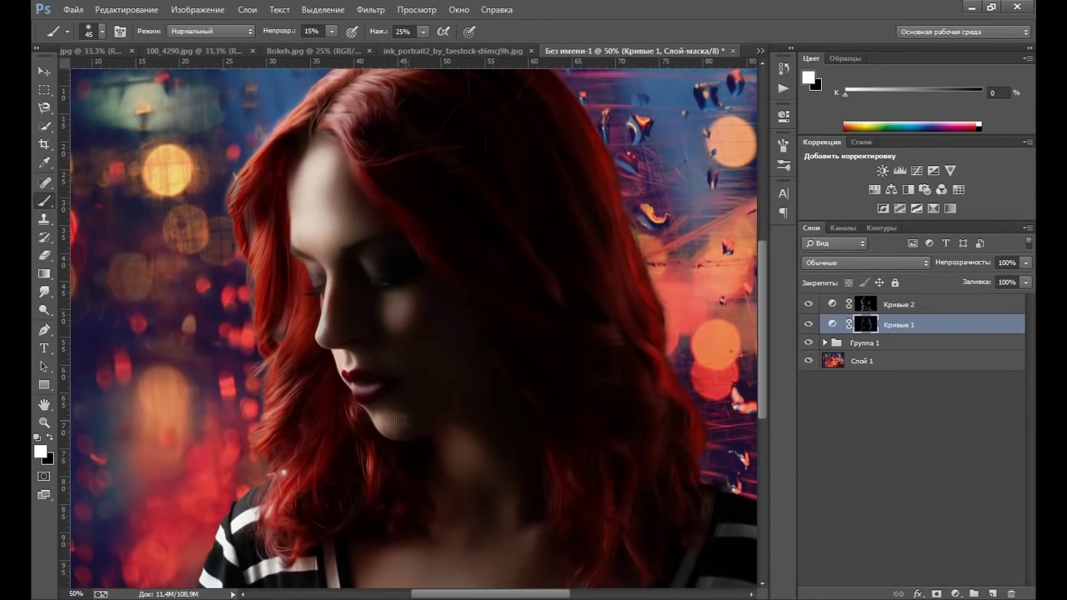
left_click(808, 324)
Step: Shrink the brush to 17 px and compare the face with Кривые 1 hidden and shown
right_click(377, 328)
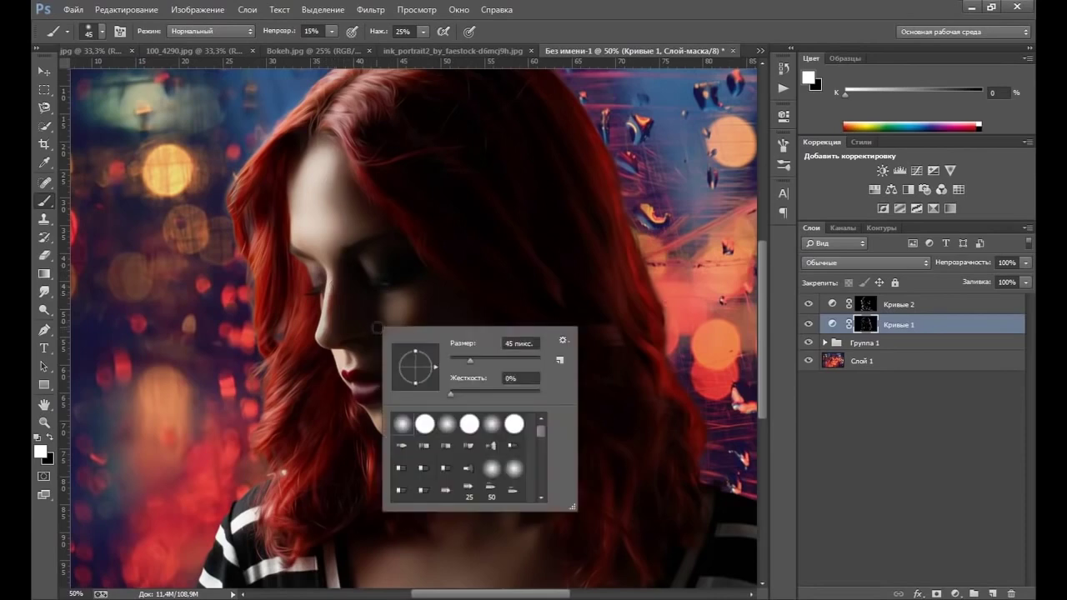
left_click_drag(458, 360, 444, 355)
key("BackSpace")
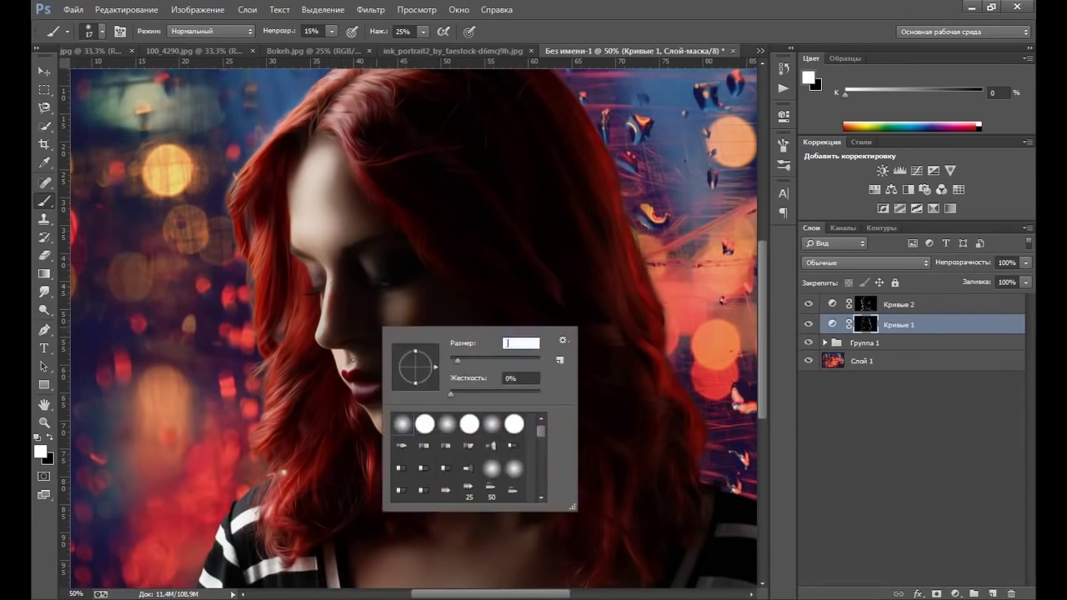
key("Return")
left_click(460, 247)
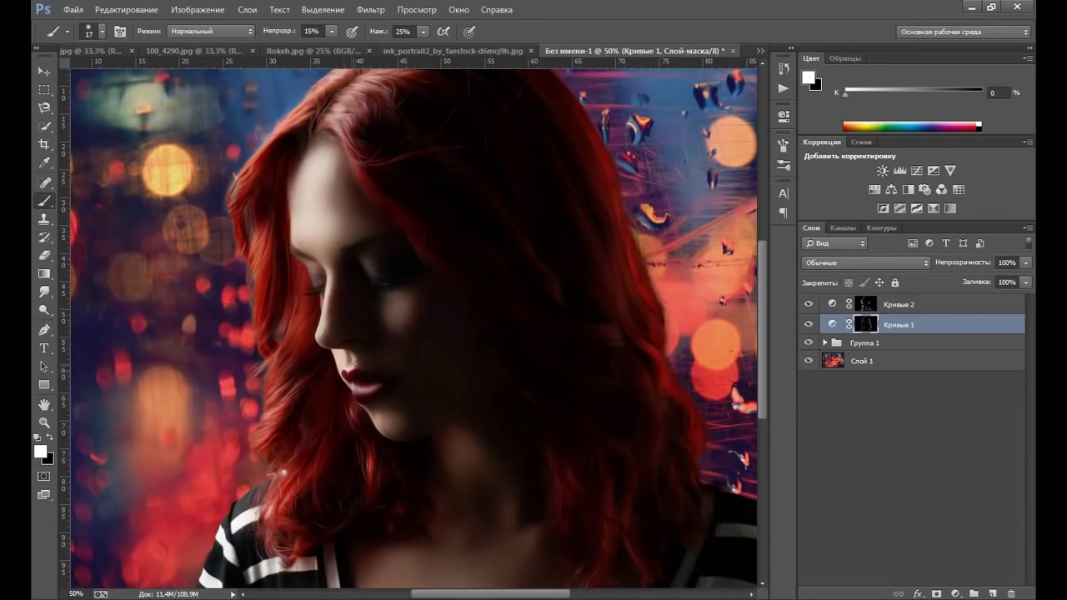
left_click(808, 324)
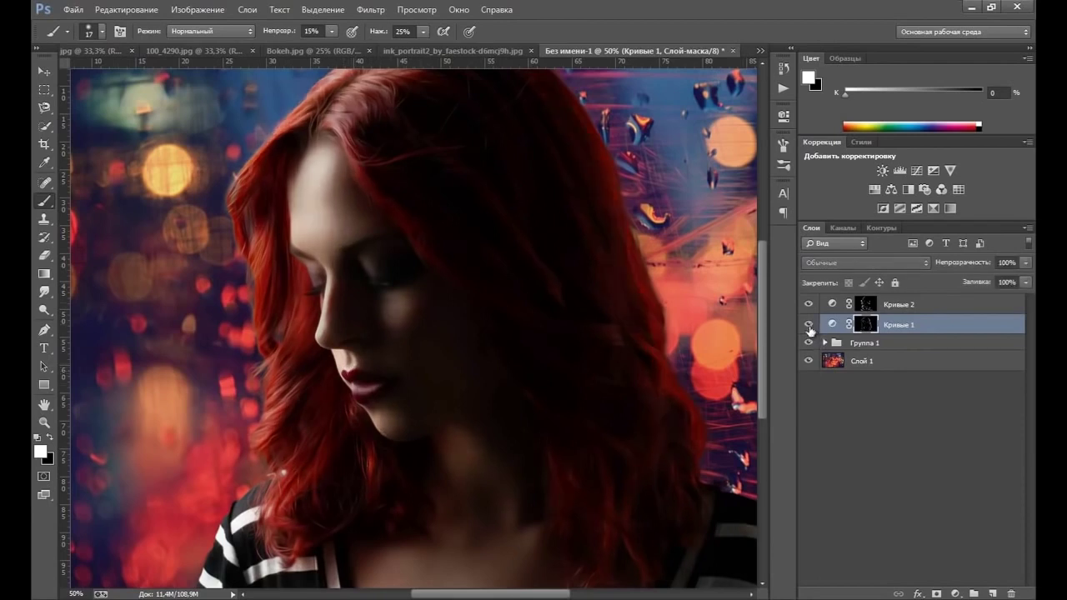
left_click(50, 423)
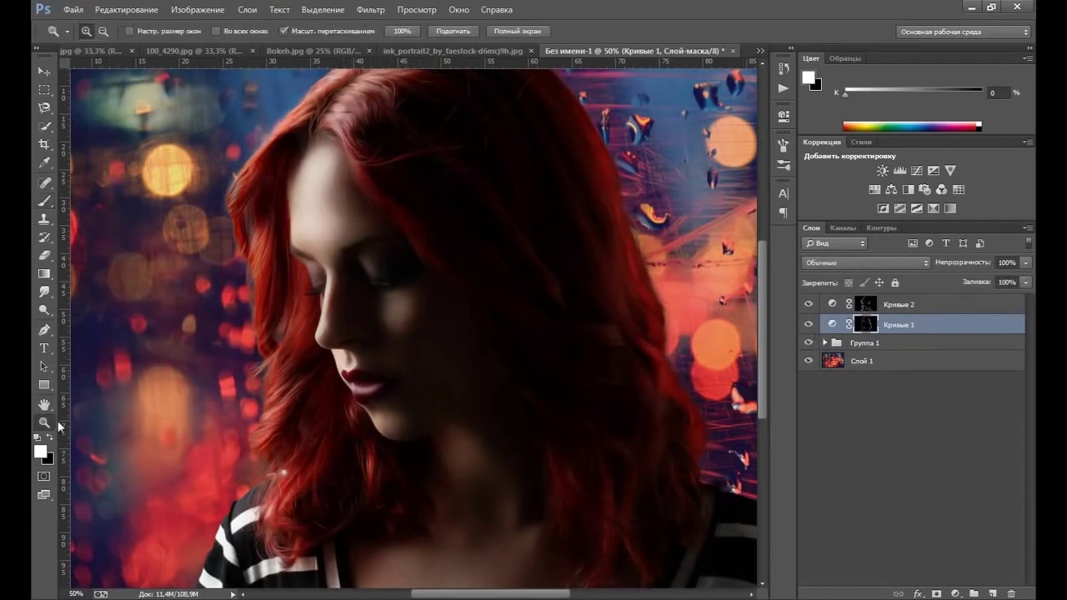
Step: Fit the portrait on screen and set the mask brush to 95 px, comparing Кривые 1 on and off
right_click(486, 372)
left_click(527, 385)
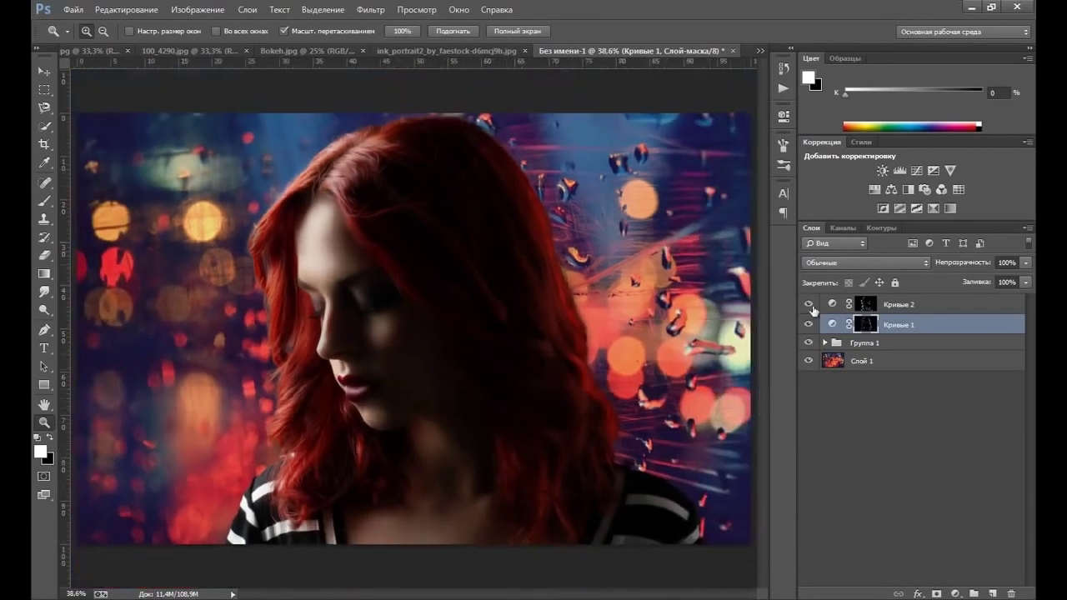
left_click(808, 325)
left_click(48, 201)
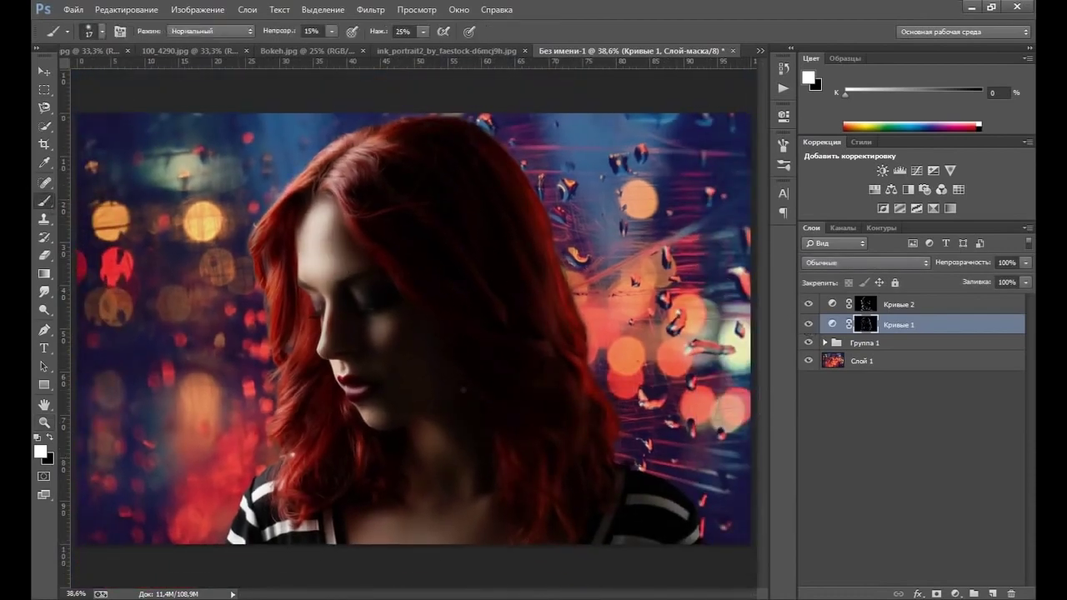
right_click(517, 455)
left_click(606, 449)
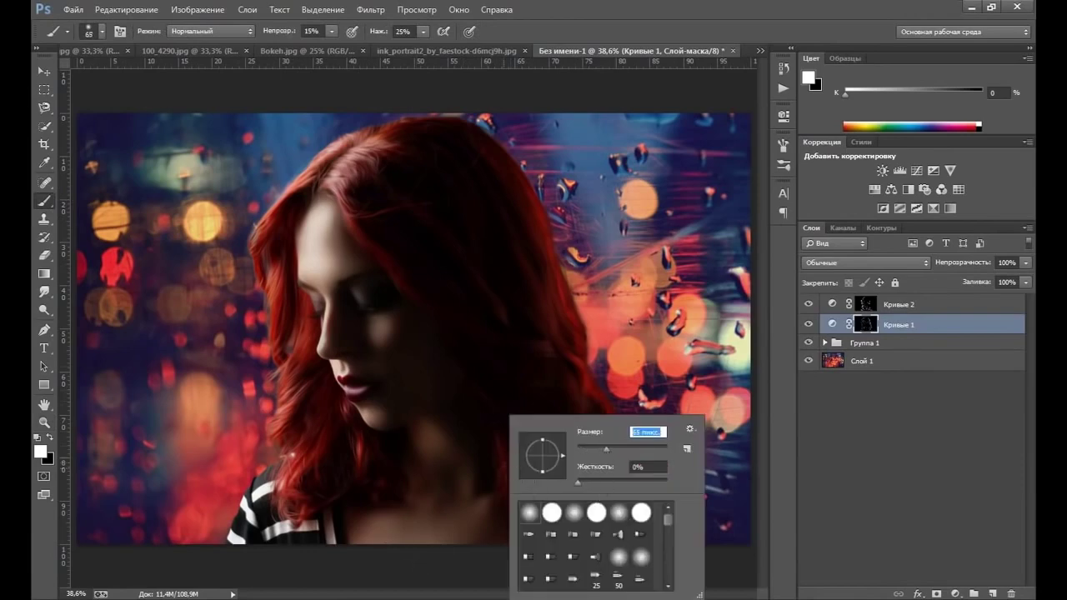
type("95")
key("Return")
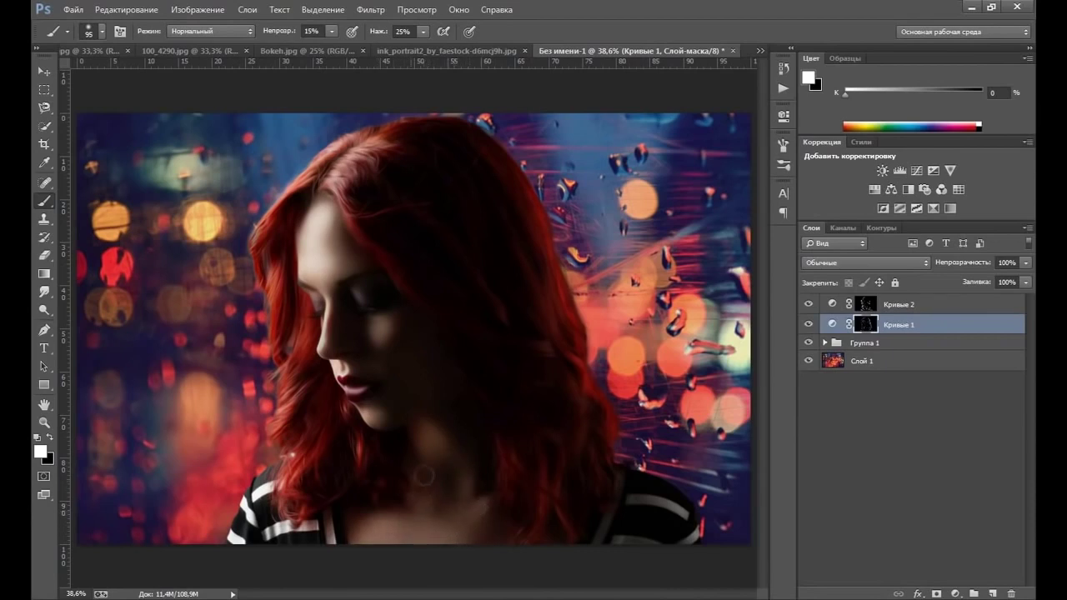
left_click(808, 325)
Step: Group Кривые 1 and Кривые 2 with Ctrl+G and rename the group DB
left_click(895, 306, "shift")
key("ctrl+g")
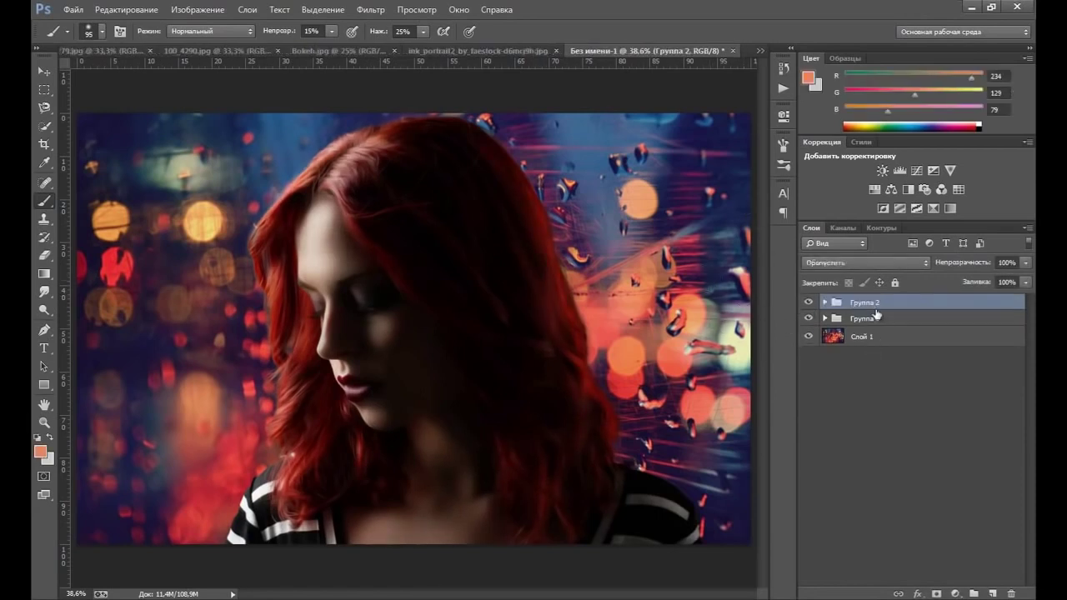
double_click(865, 302)
type("DB")
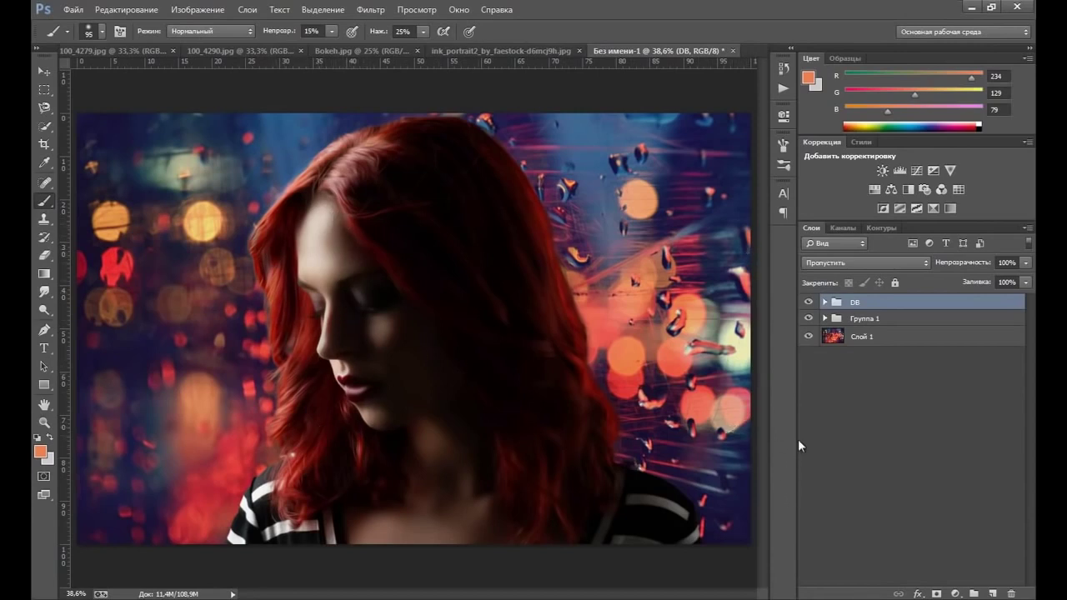
Step: Add a Кривые 3 Curves layer with two points pulled down to darken the whole image
left_click(958, 595)
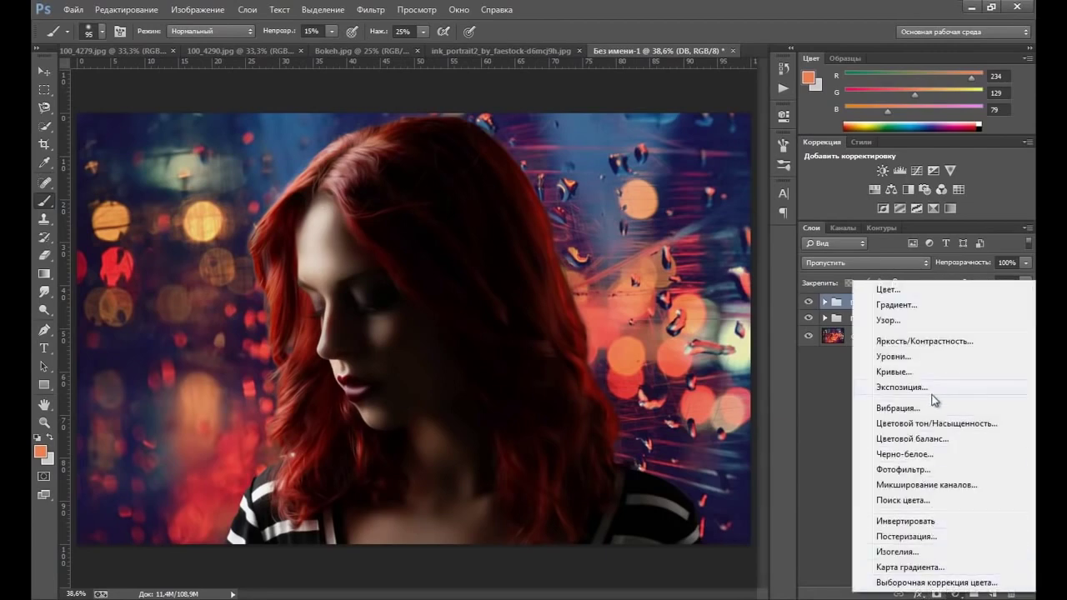
left_click(917, 372)
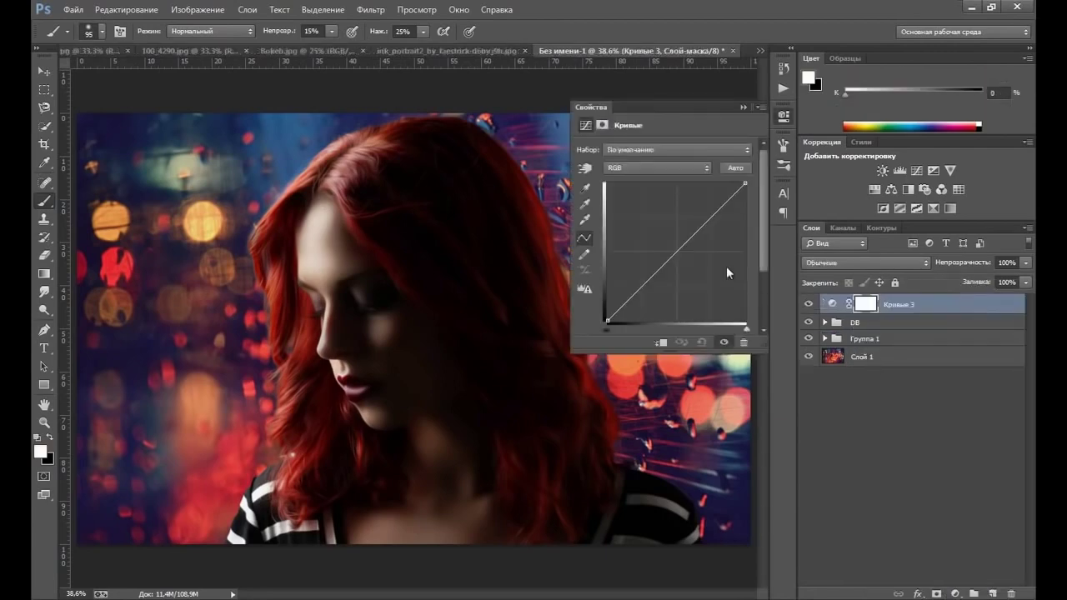
left_click_drag(683, 249, 700, 244)
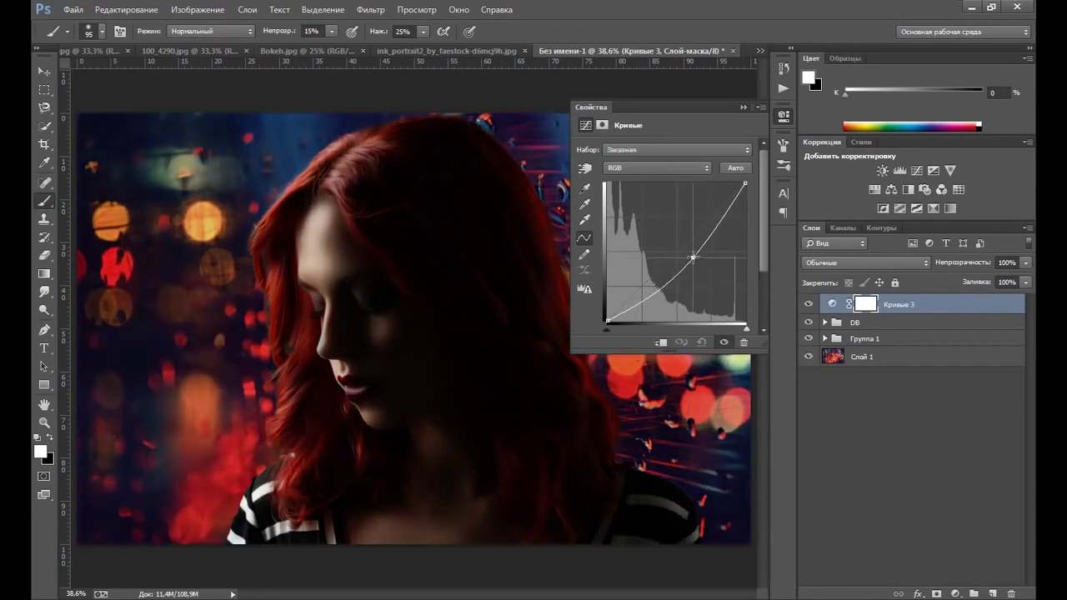
left_click_drag(665, 281, 660, 288)
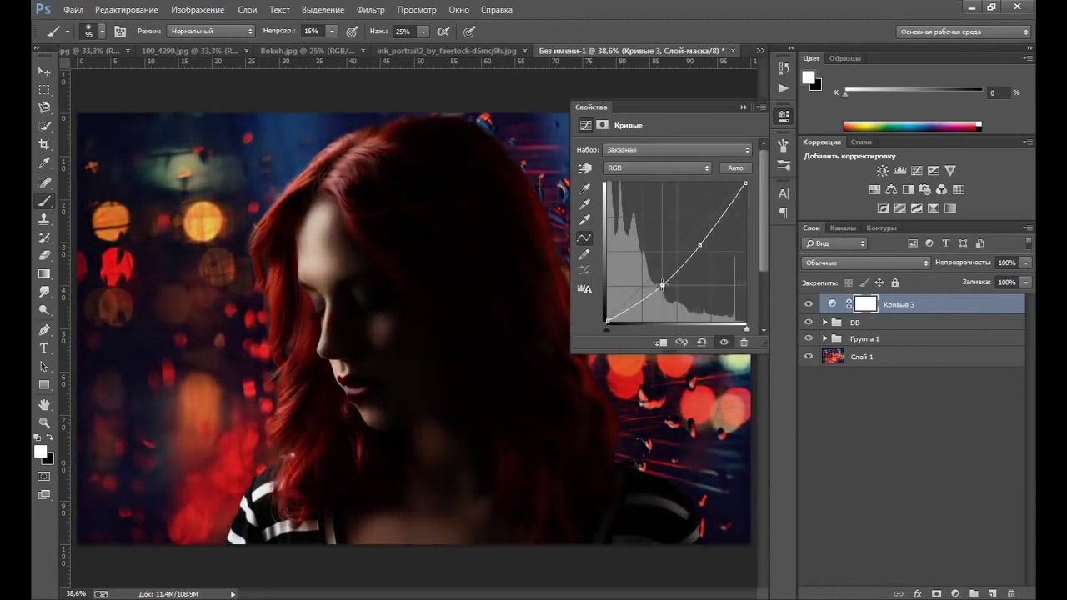
left_click_drag(704, 245, 708, 245)
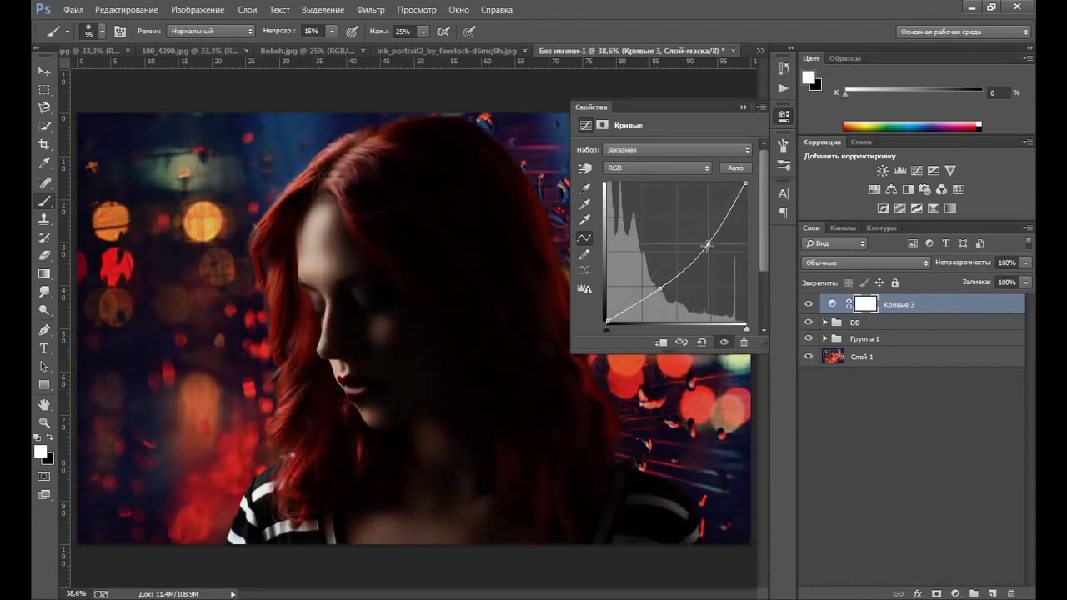
left_click_drag(658, 288, 656, 291)
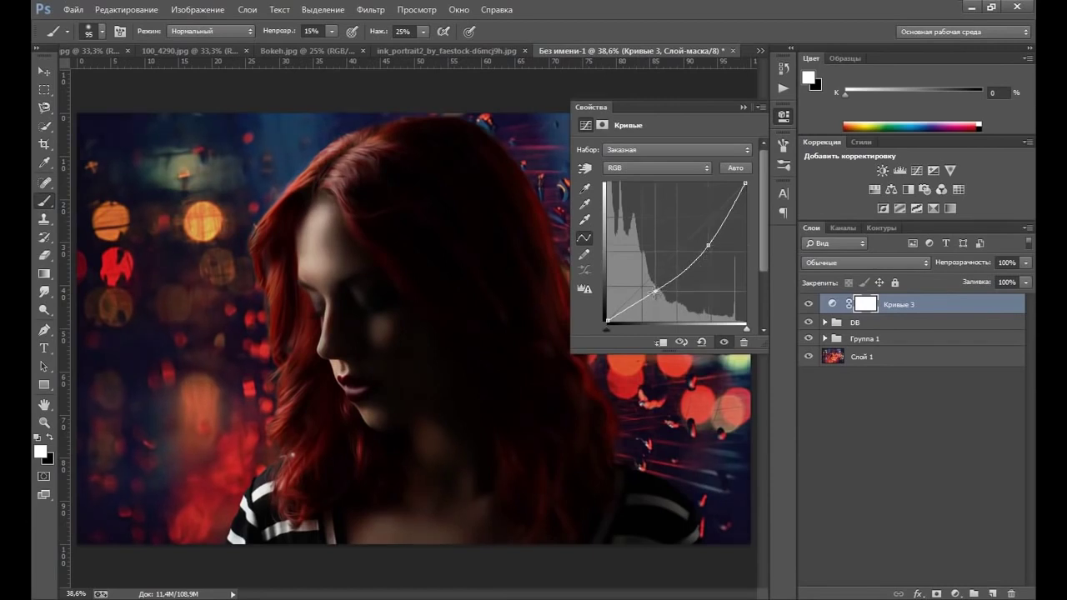
left_click(743, 108)
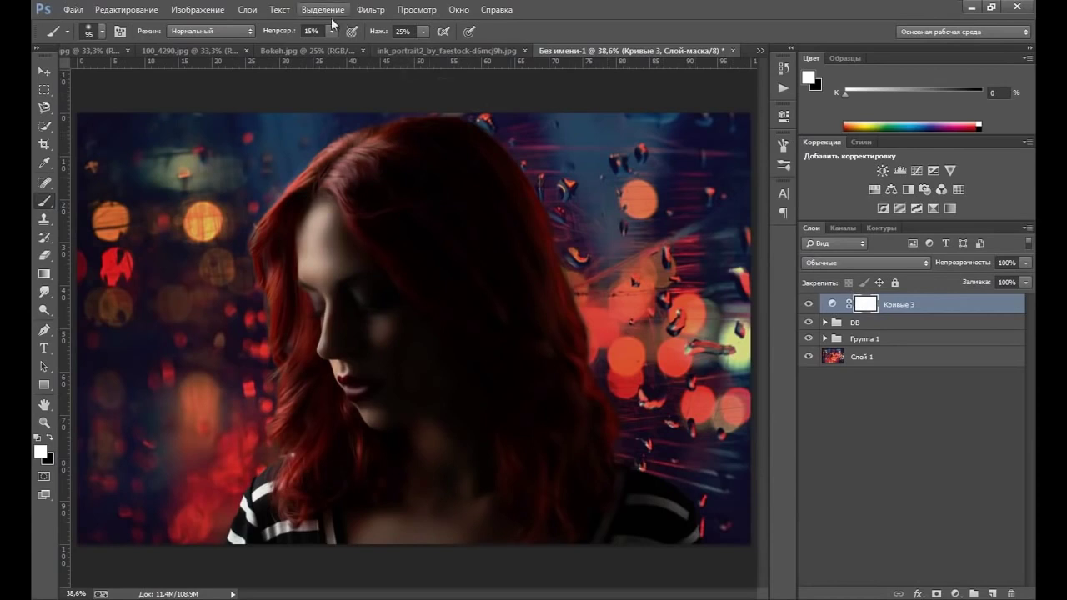
Step: With a very large brush at 100% flow, paint black on the Кривые 3 mask over face and hair
left_click(424, 31)
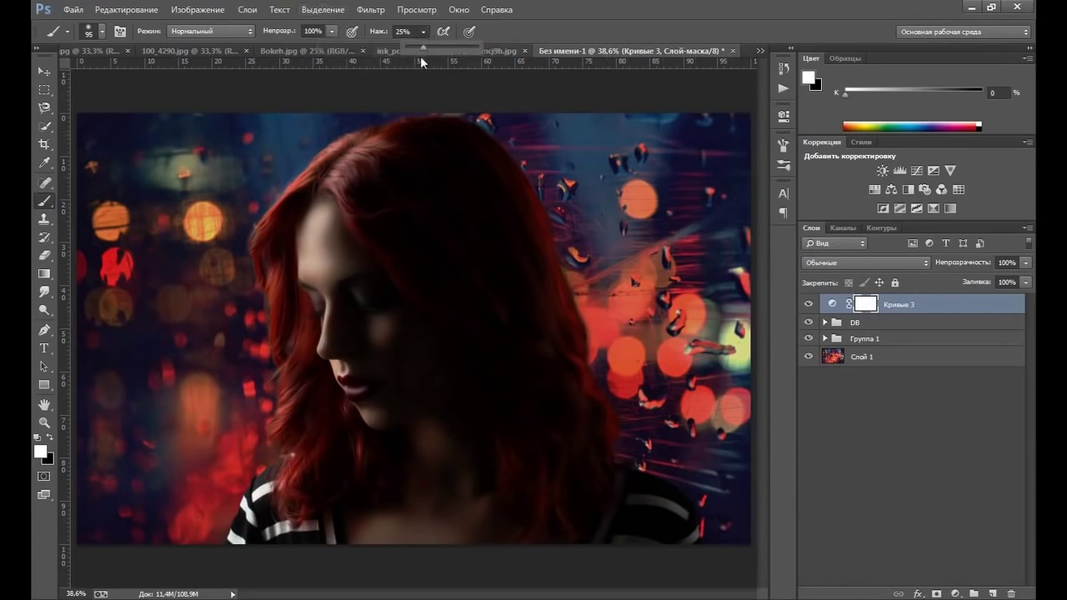
left_click(543, 35)
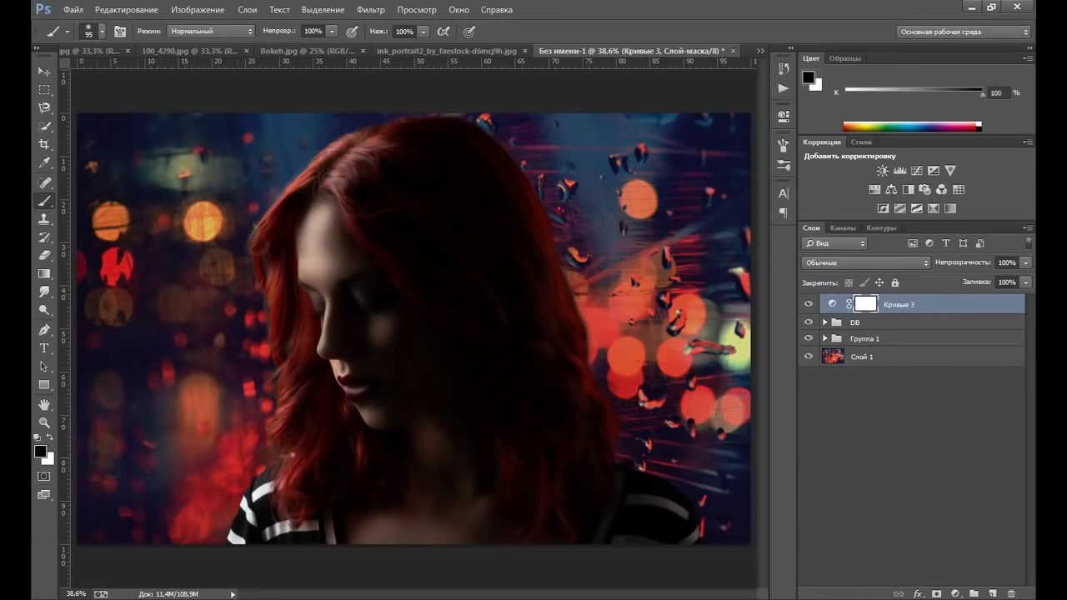
right_click(255, 247)
left_click_drag(377, 279, 413, 281)
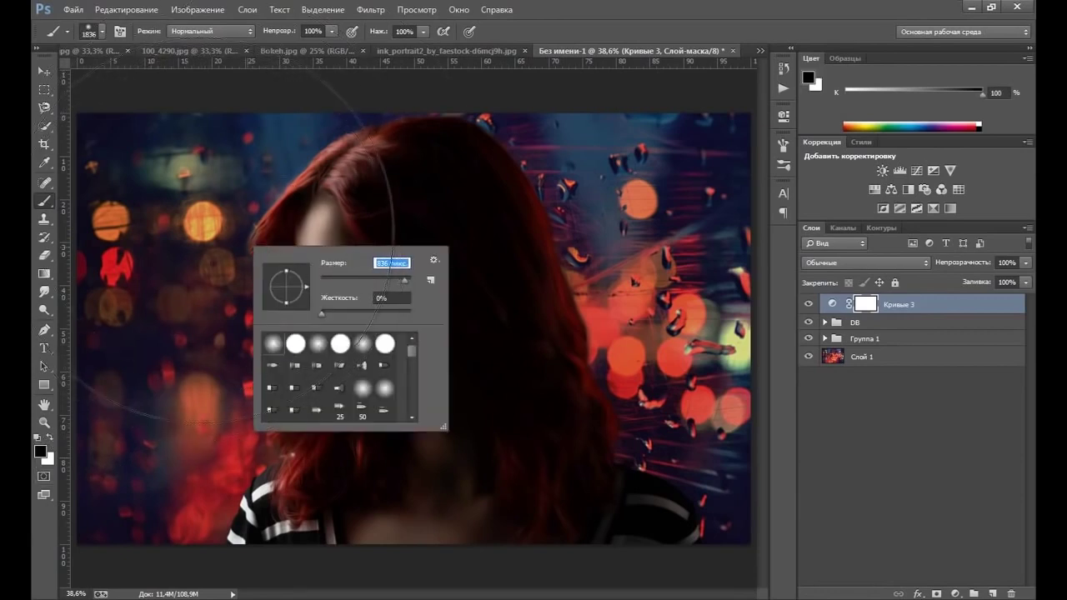
key("Return")
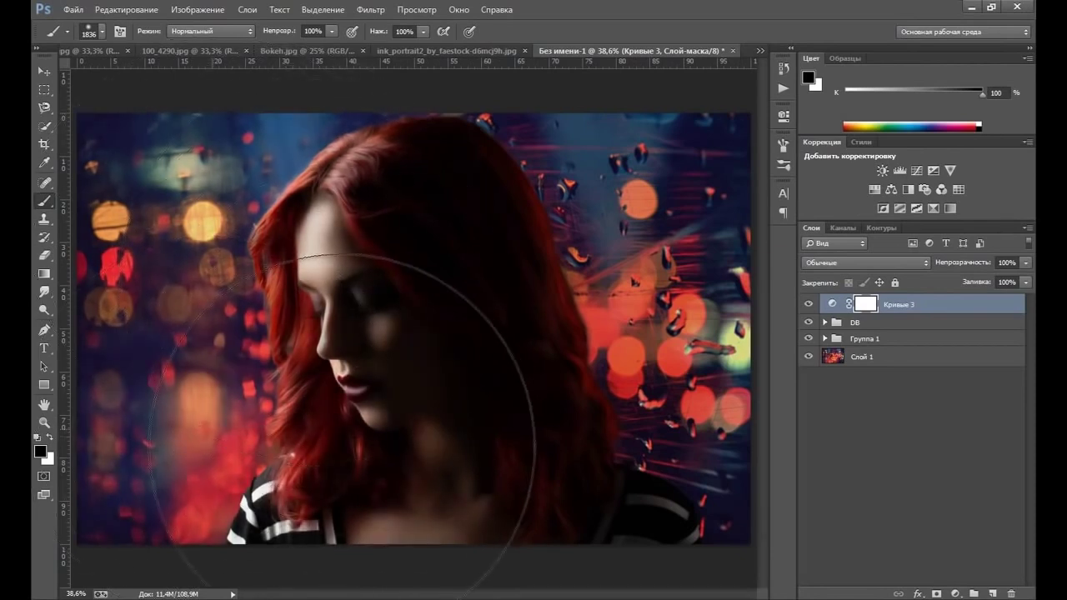
left_click_drag(339, 444, 442, 417)
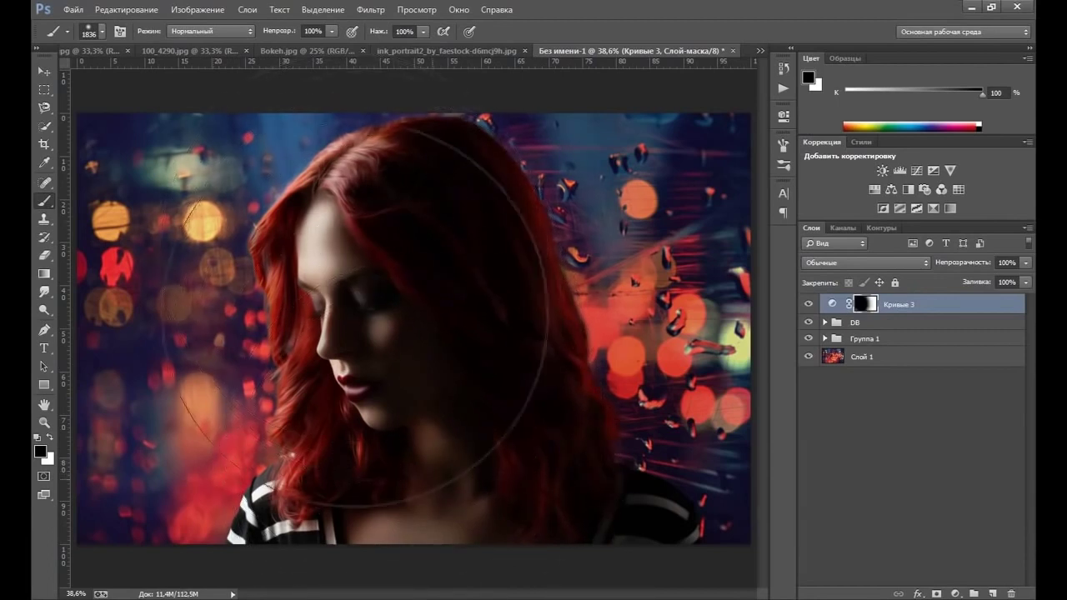
mouse_move(351, 398)
left_mouse_down()
mouse_move(324, 384)
mouse_move(318, 349)
left_mouse_up()
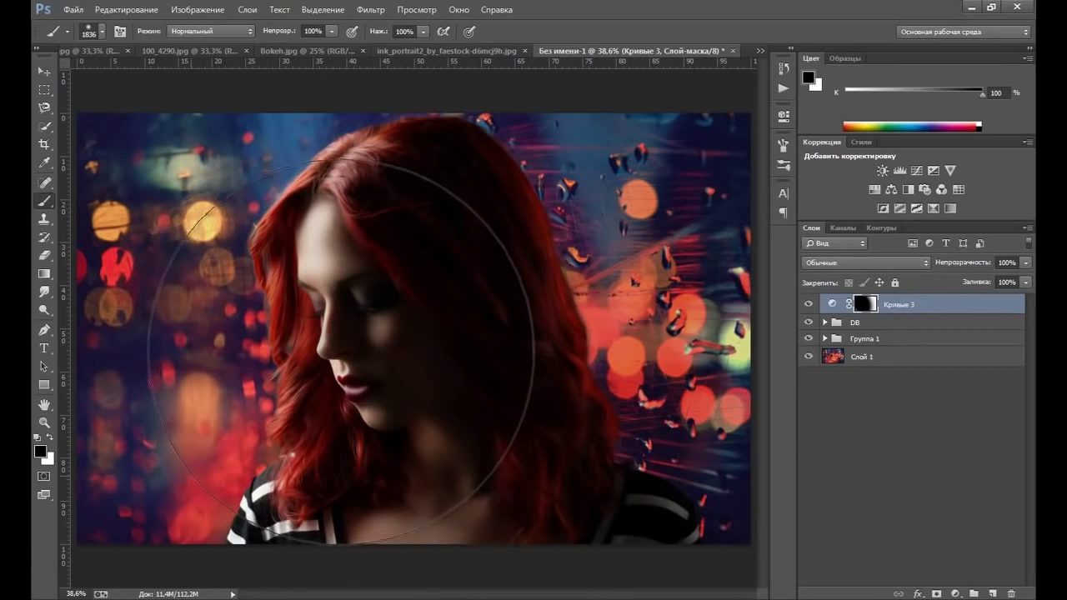
Step: Reduce the brush to about 390 px and compare the image with Кривые 3 toggled
right_click(341, 351)
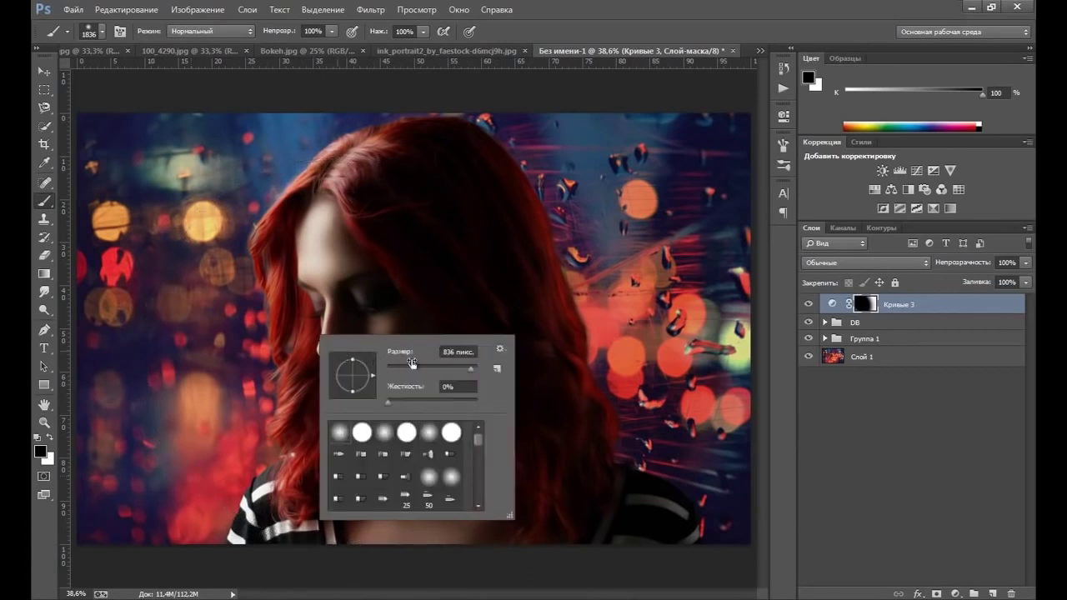
left_click(454, 366)
left_click_drag(466, 367, 463, 370)
left_click(513, 529)
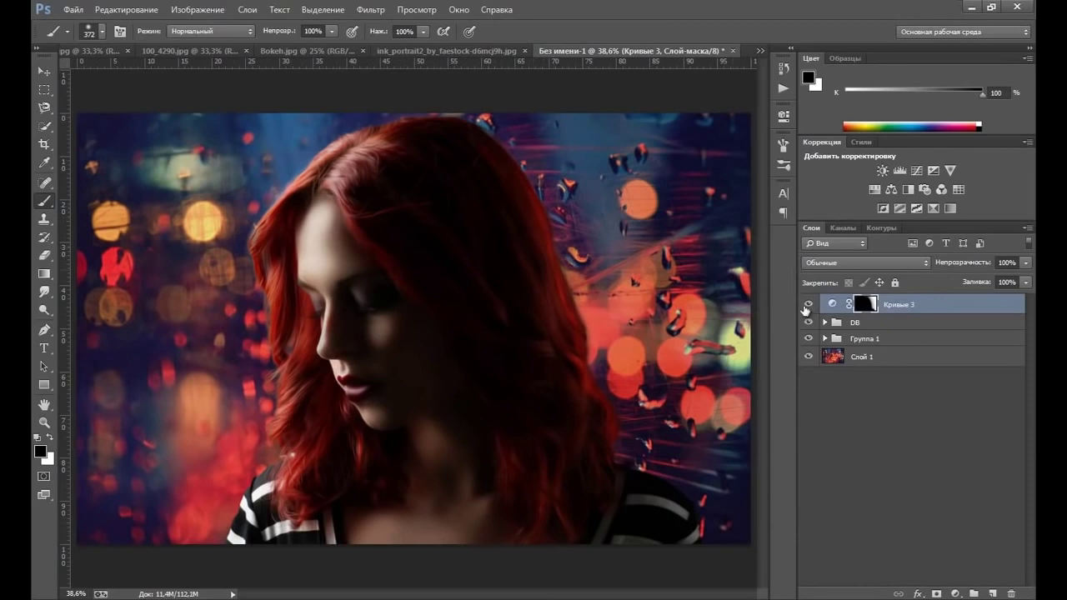
left_click(807, 306)
left_click(809, 307)
left_click(809, 306)
Step: Add a new layer and set the foreground to an orange sampled from the bokeh lights
left_click(991, 595)
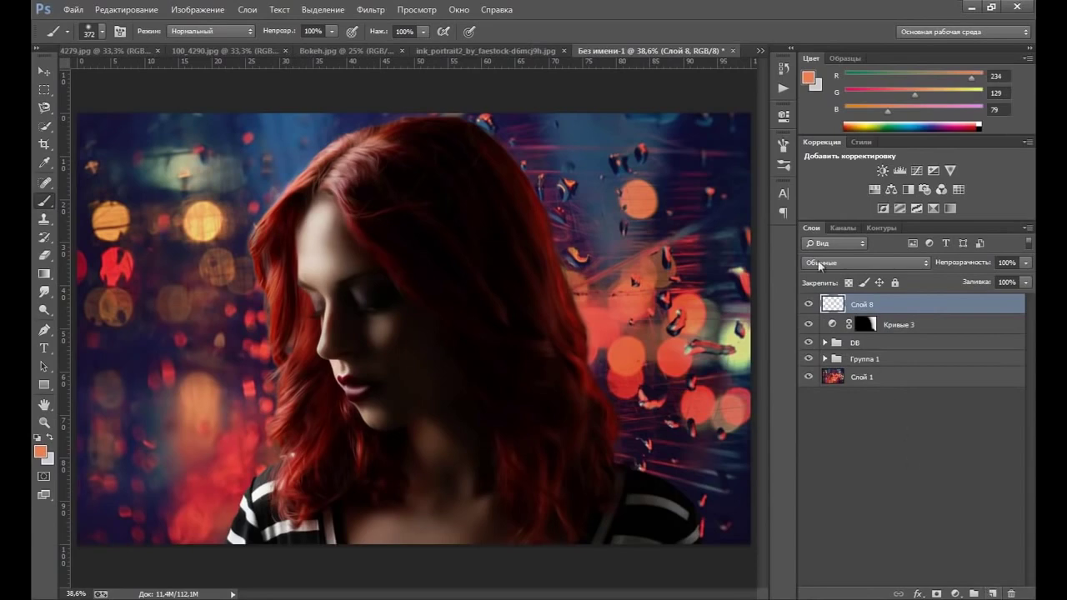
left_click(813, 79)
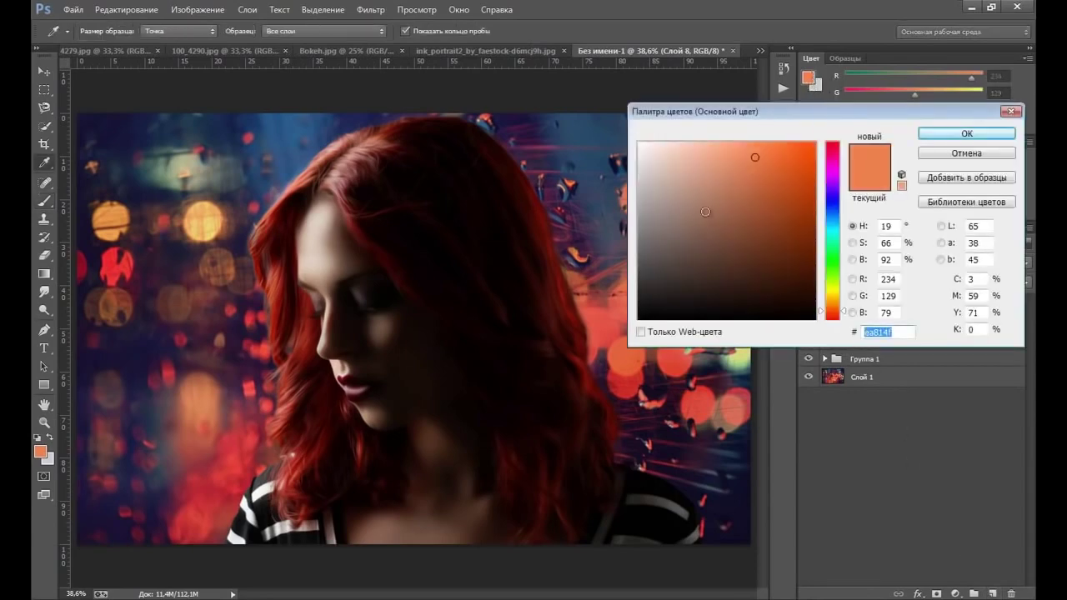
left_click(634, 373)
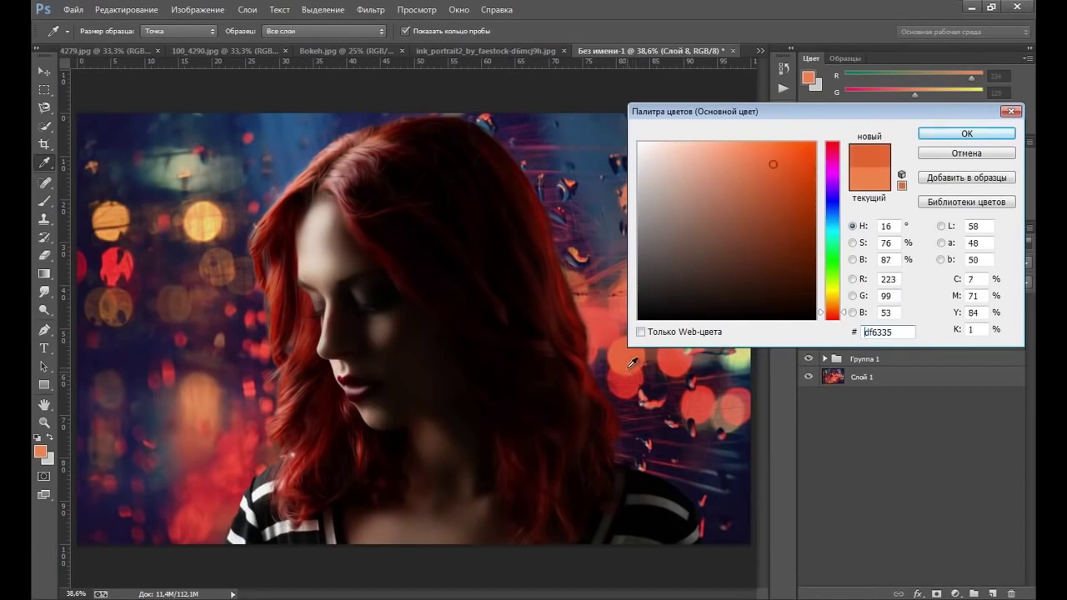
left_click(951, 134)
key("b")
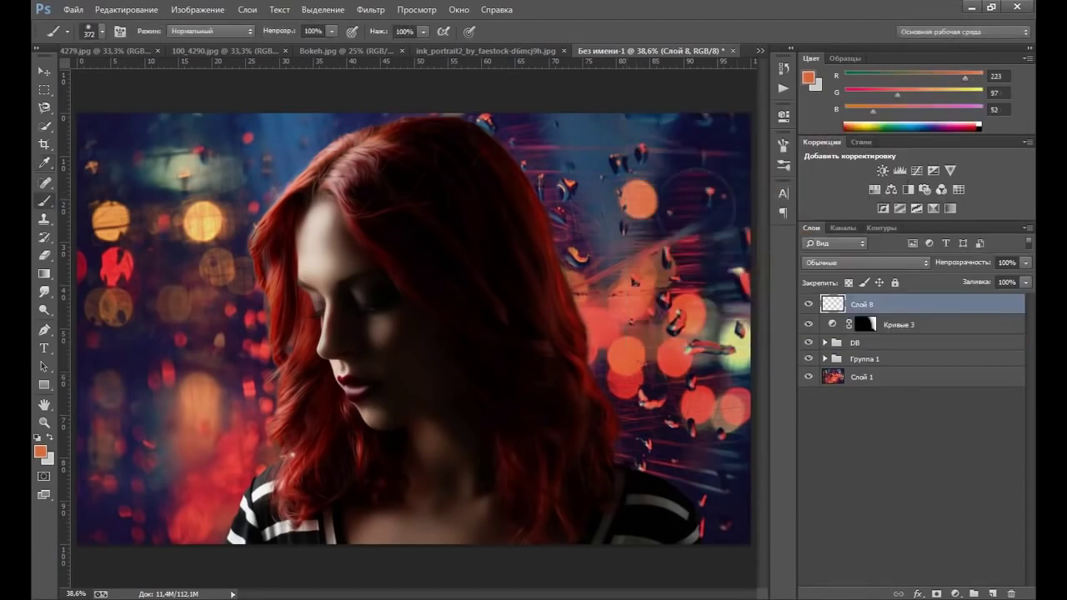
Step: Paint a soft orange glow over the right side with a 1600 px brush
right_click(599, 307)
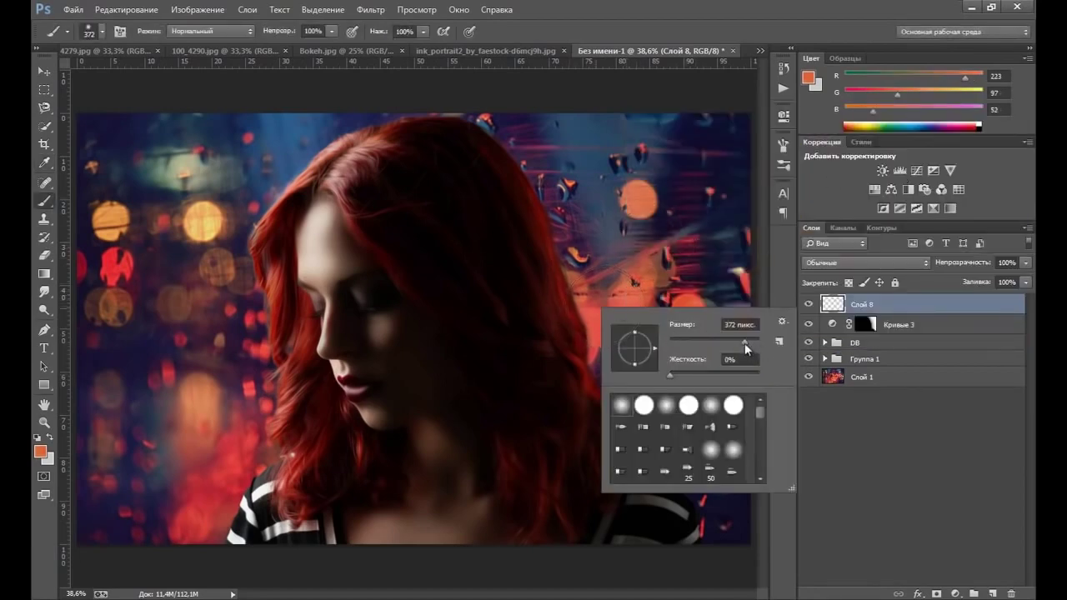
left_click_drag(747, 341, 753, 341)
key("Return")
key("bracketright")
key("bracketright")
key("bracketright")
key("bracketright")
key("bracketright")
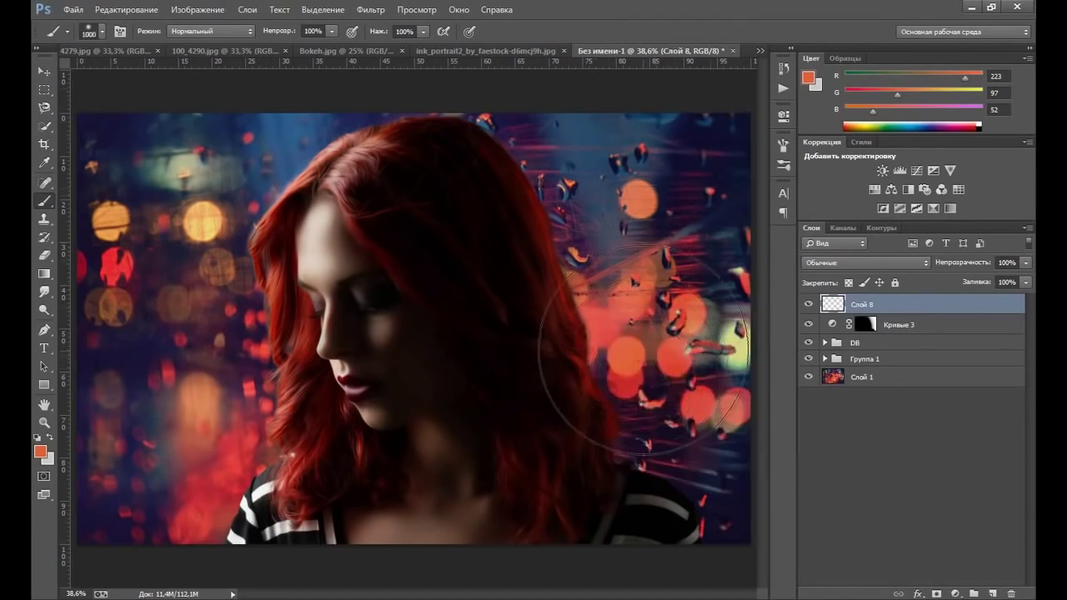
key("bracketright")
key("bracketright")
key("bracketright")
key("bracketright")
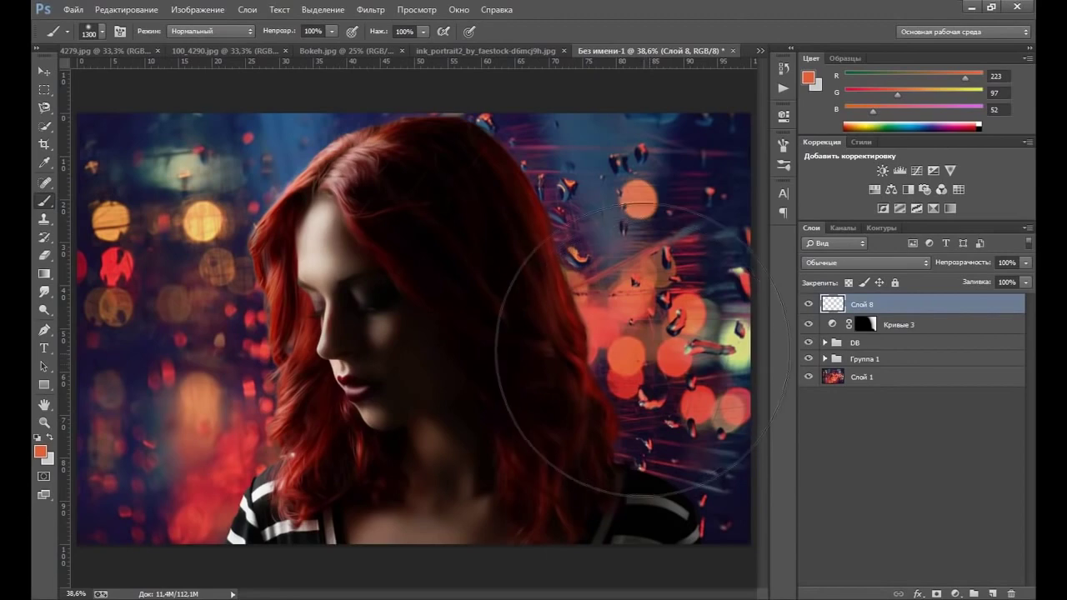
key("bracketright")
key("bracketright")
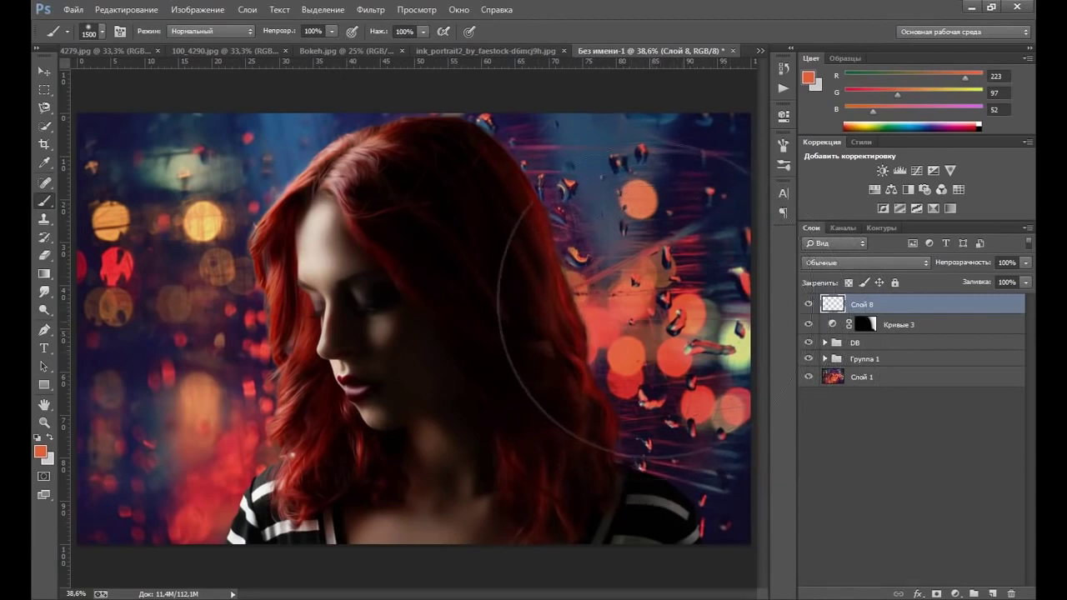
key("bracketright")
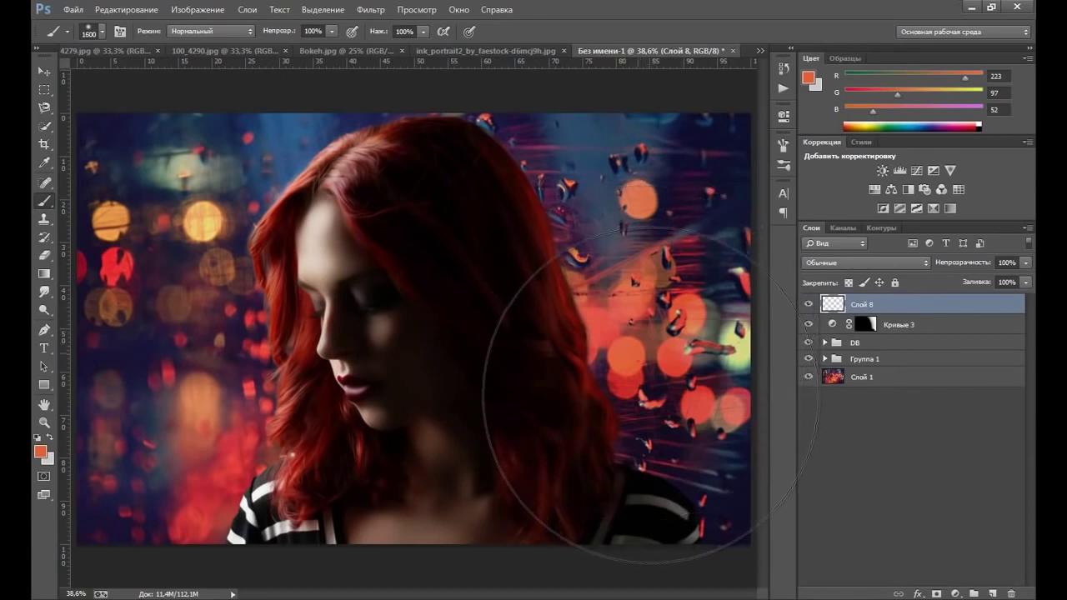
left_click(650, 394)
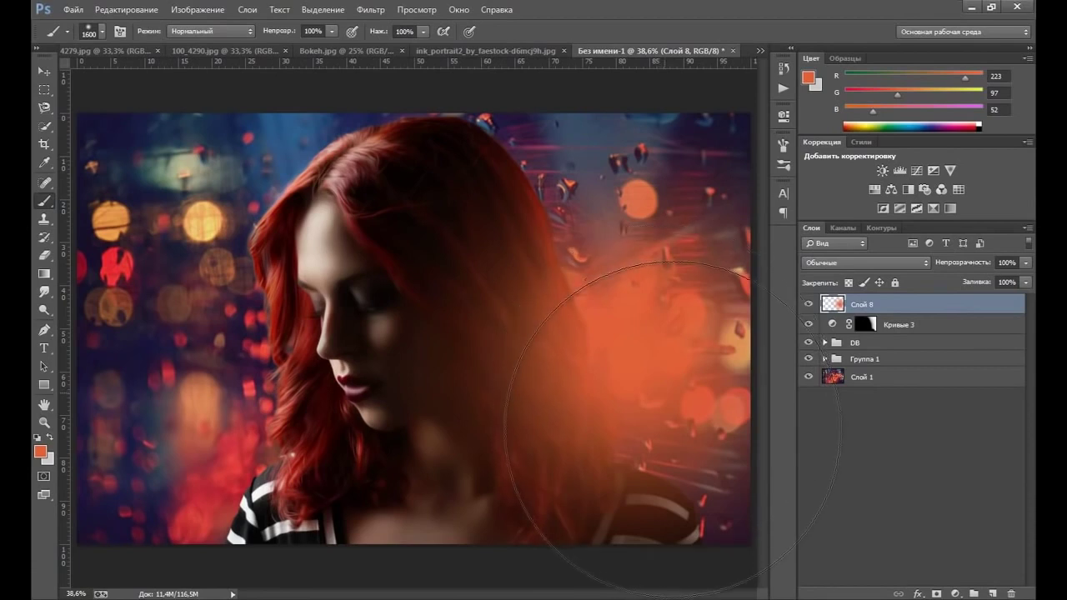
left_click_drag(672, 429, 680, 359)
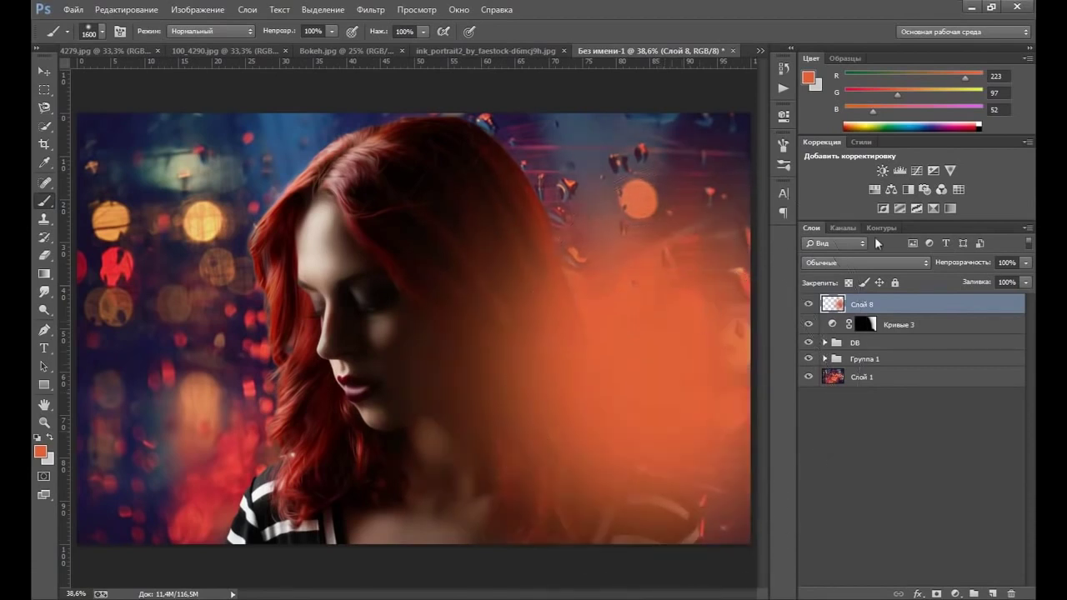
Step: Blend Слой 8 as Linear Dodge (Add) at 85% opacity and compare it on and off
left_click(885, 264)
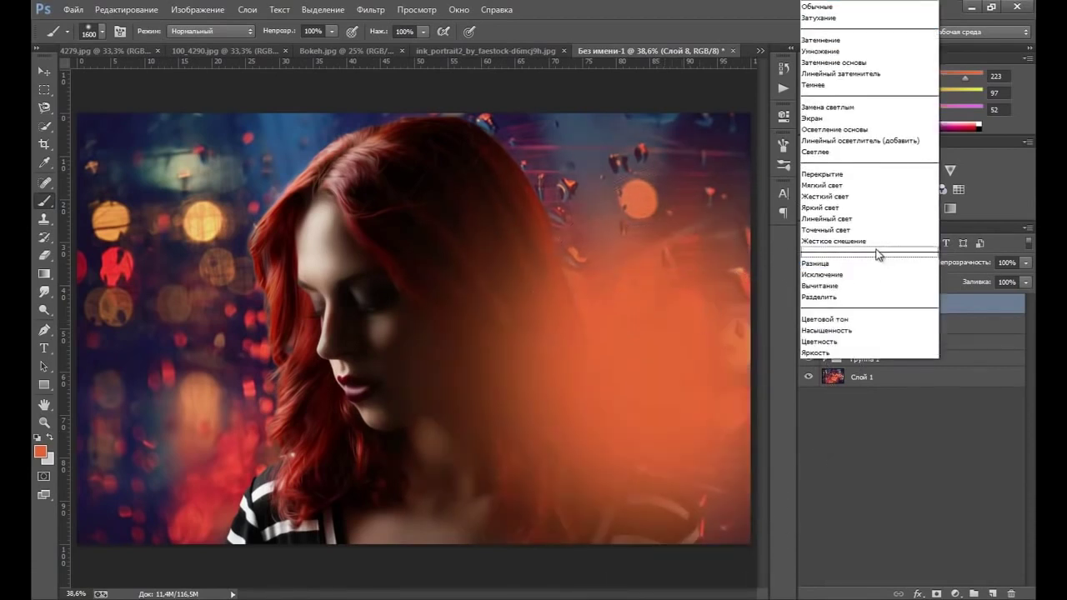
left_click(868, 141)
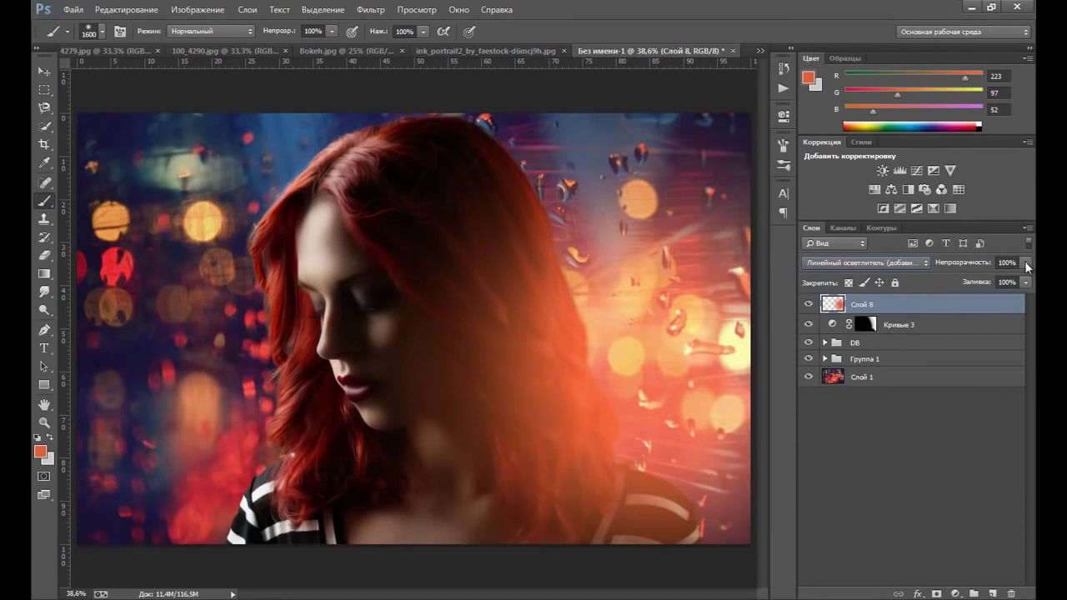
left_click_drag(1018, 277, 1014, 278)
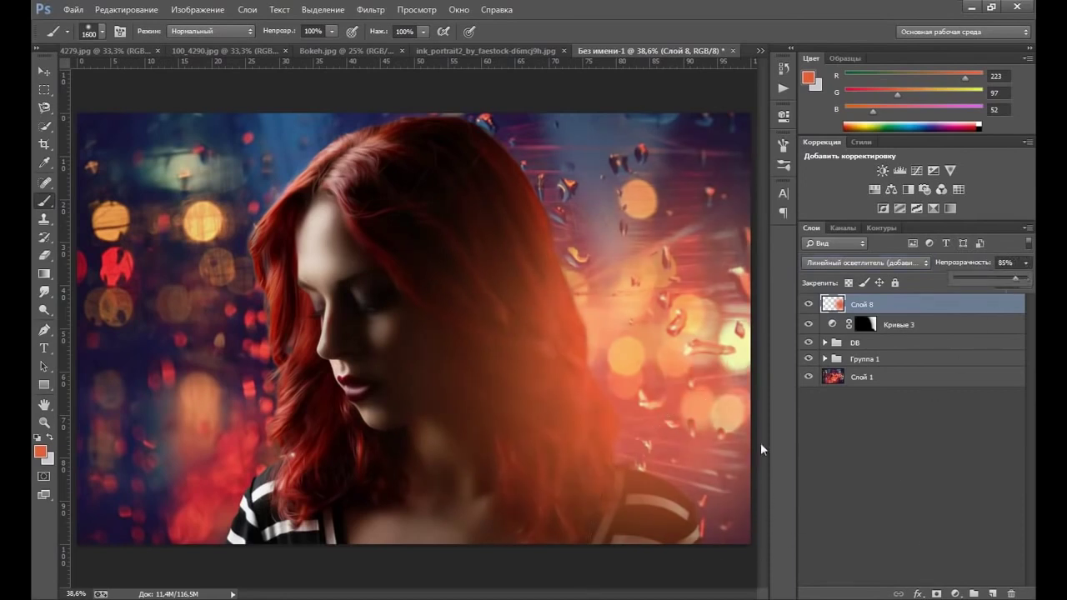
left_click(808, 306)
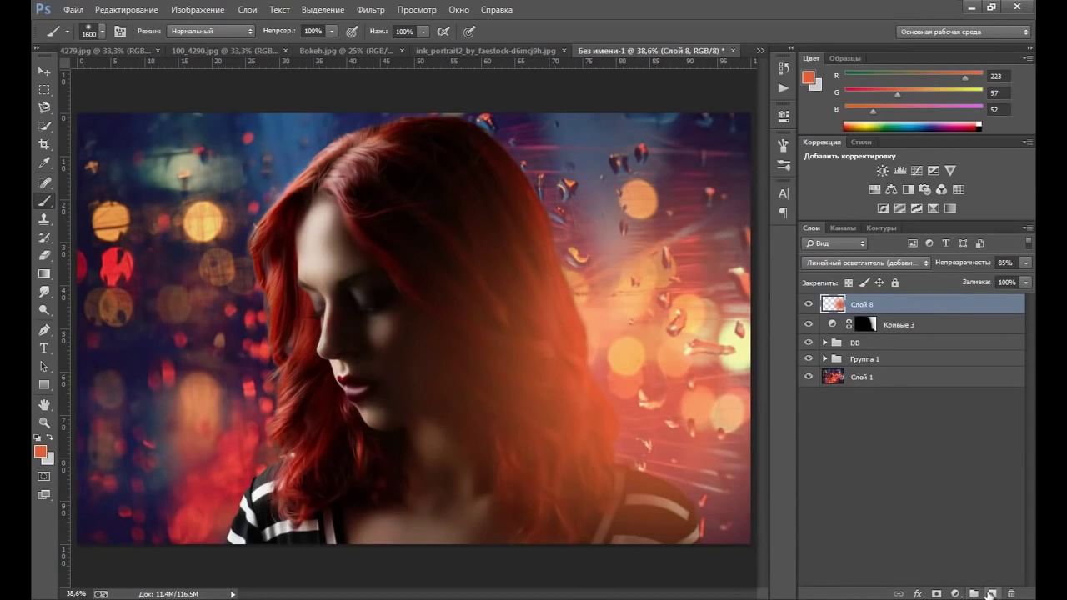
Step: On a new Слой 9, paint a sampled dark red over the lower-left background
left_click(991, 594)
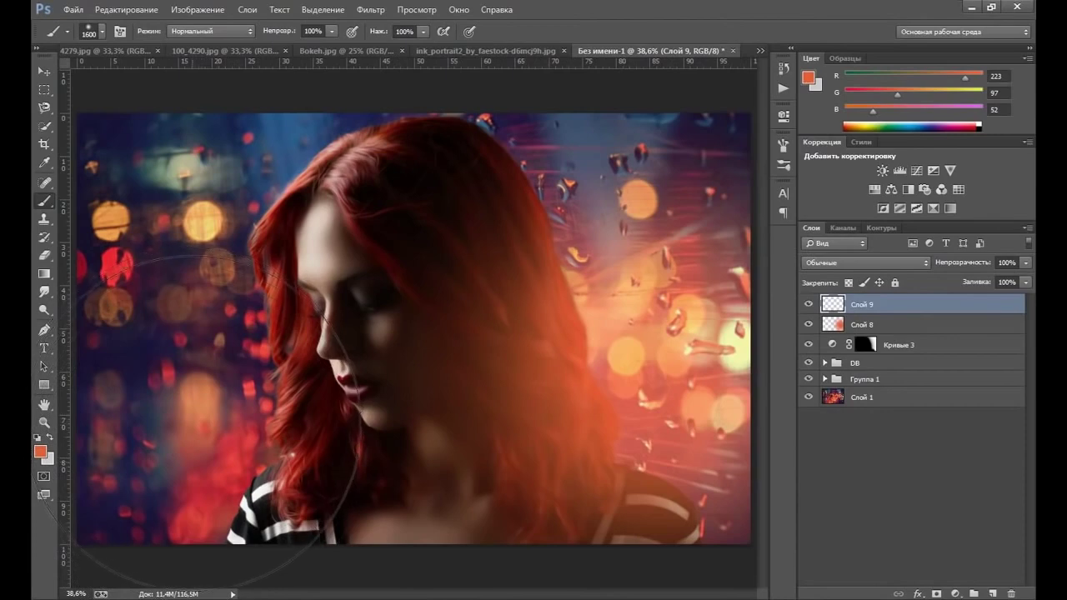
left_click(216, 489, "alt")
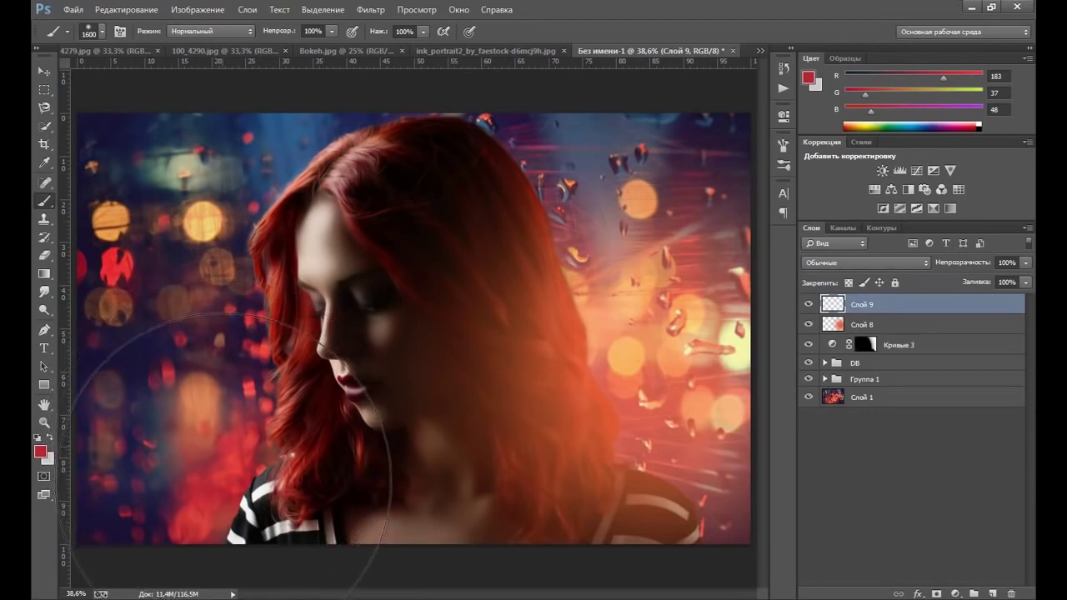
mouse_move(223, 467)
left_mouse_down()
mouse_move(205, 392)
mouse_move(246, 375)
left_mouse_up()
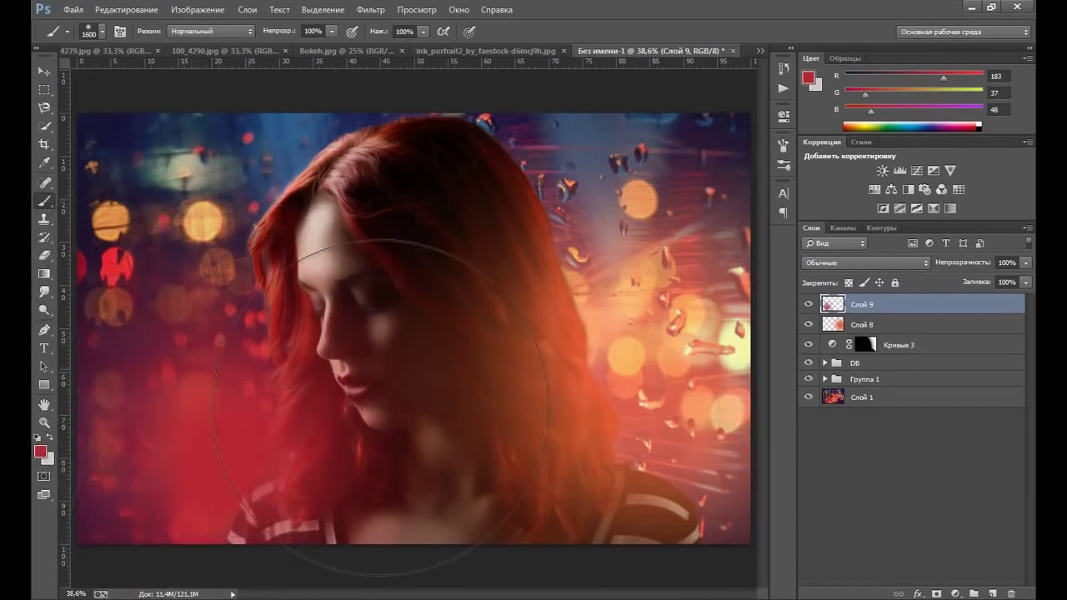
key("ctrl+z")
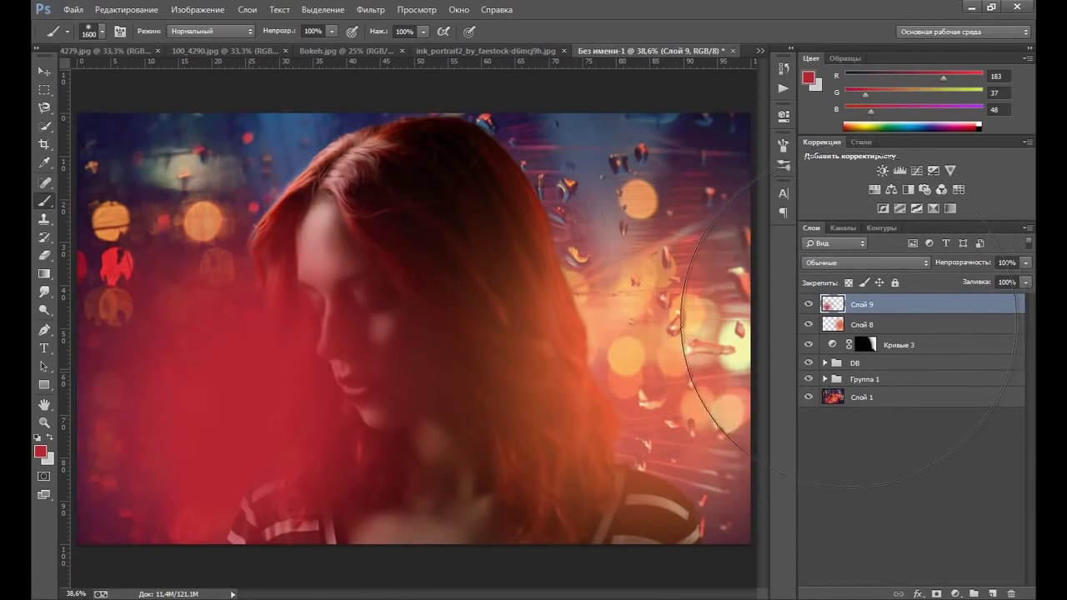
Step: Blend Слой 9 as Linear Dodge (Add) at 80% opacity
left_click(908, 264)
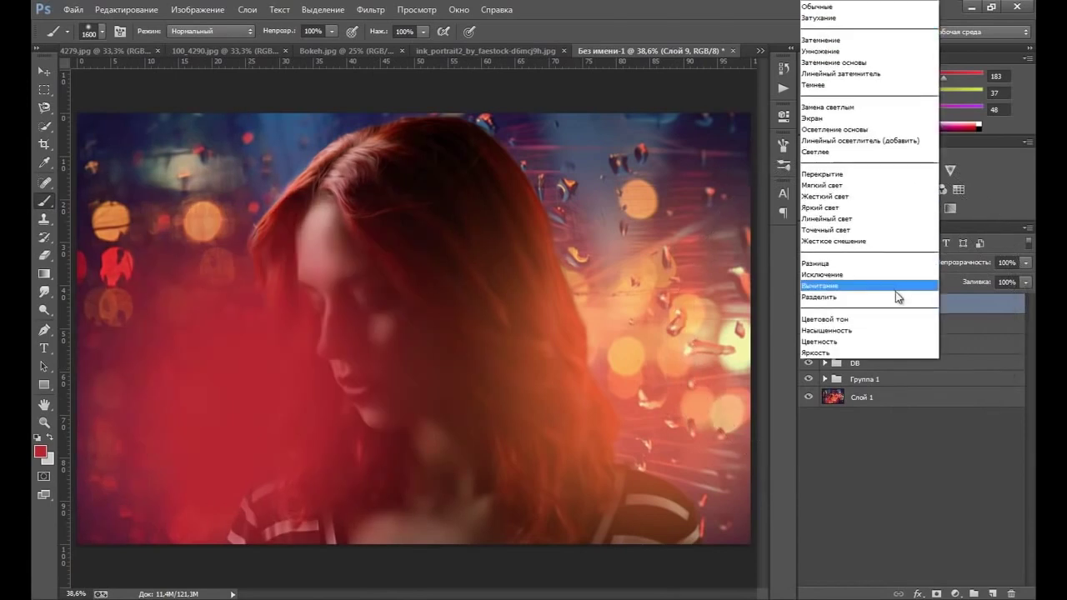
left_click(878, 140)
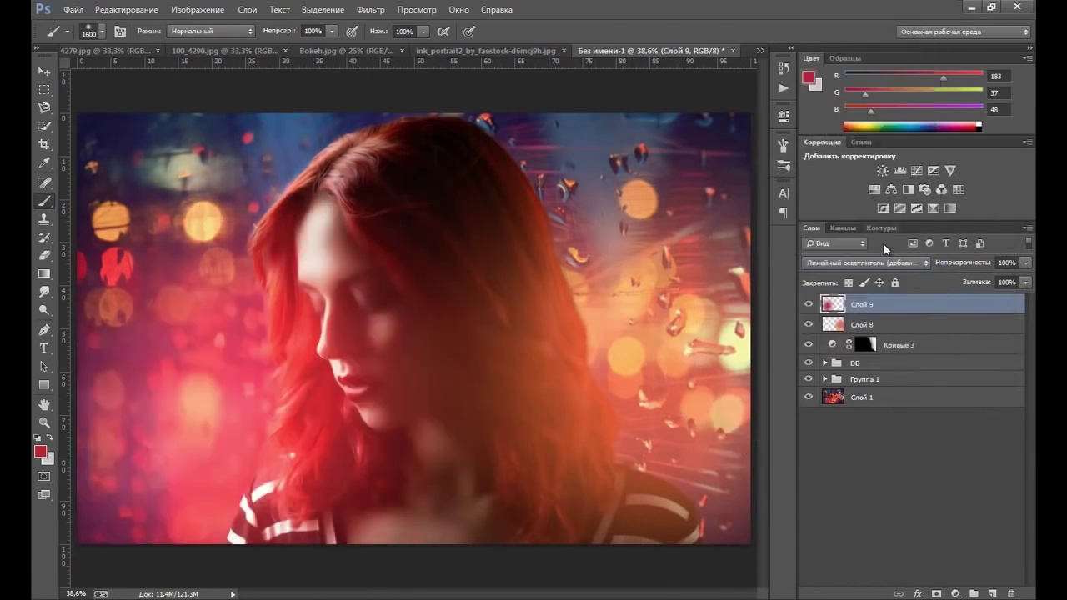
left_click(1028, 264)
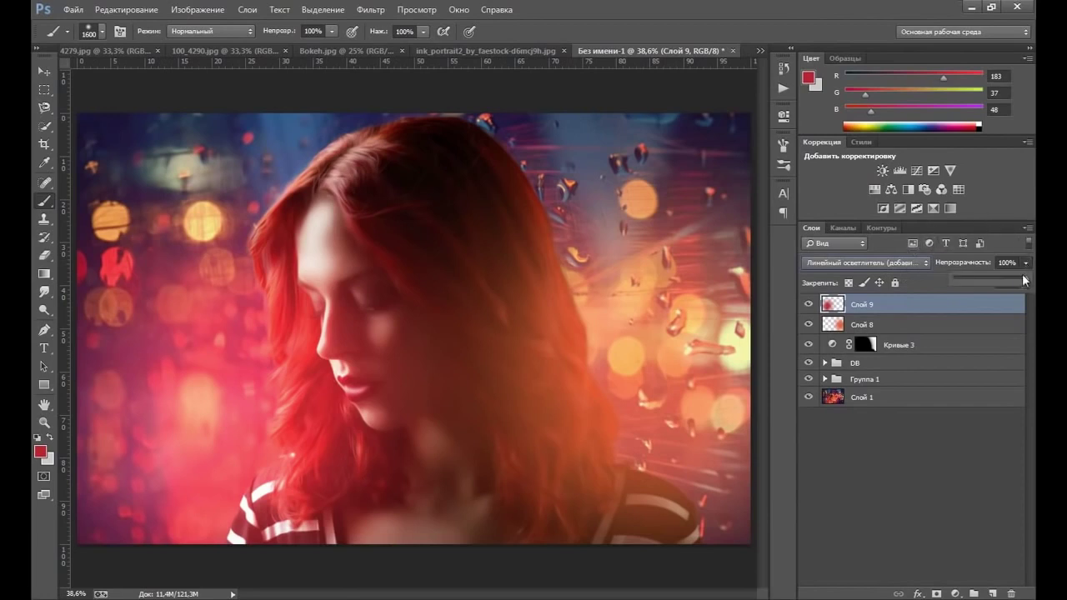
left_click_drag(1024, 281, 1017, 280)
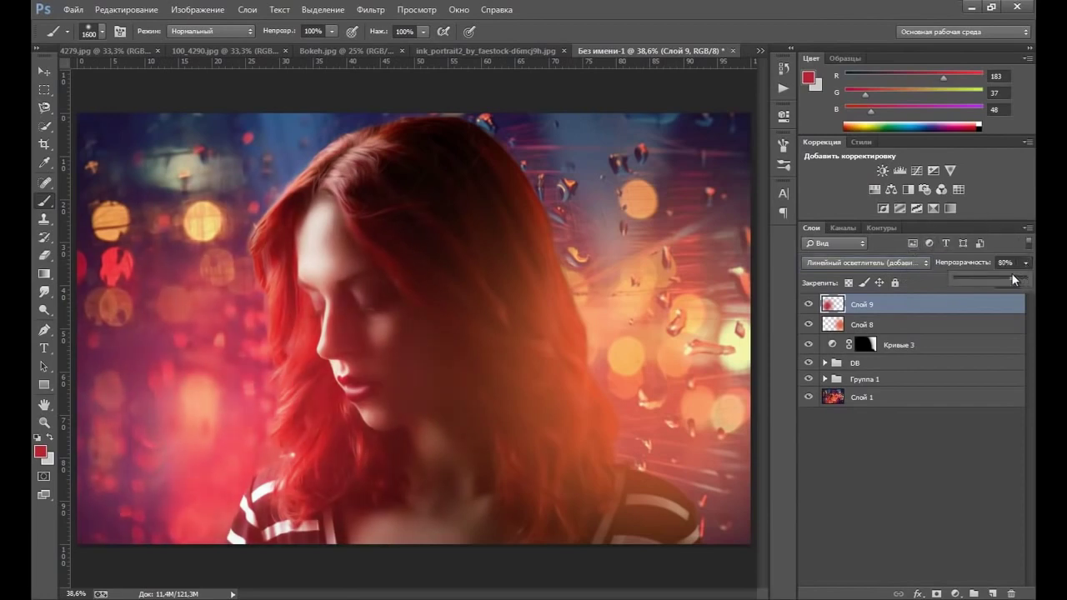
left_click(877, 310)
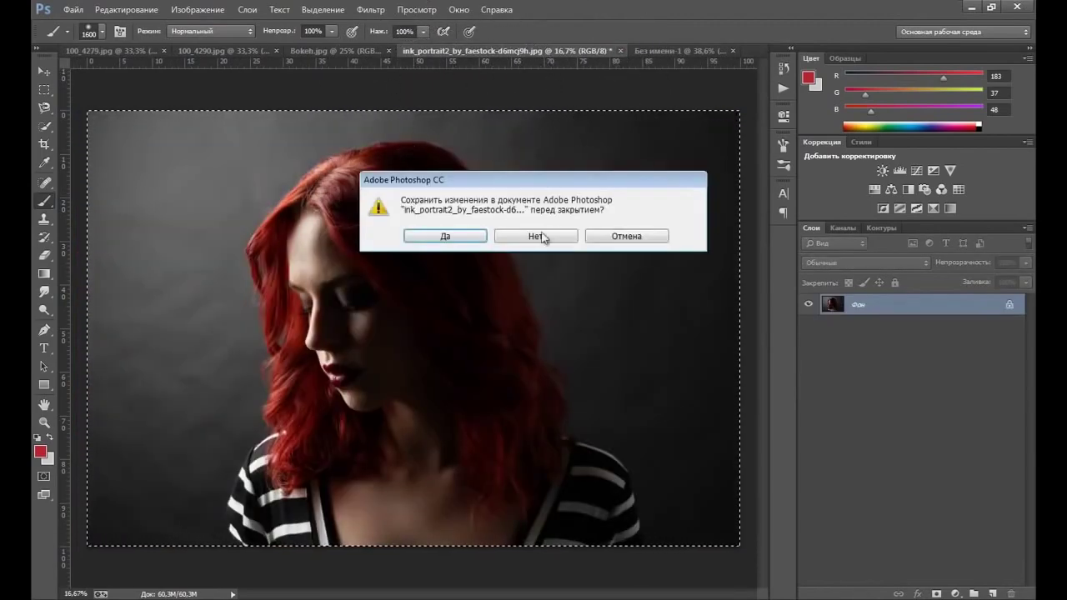
Step: Close ink_portrait without saving and Bokeh.jpg, copy all of 100_4290.jpg, and return to the composite
left_click(540, 236)
left_click(335, 54)
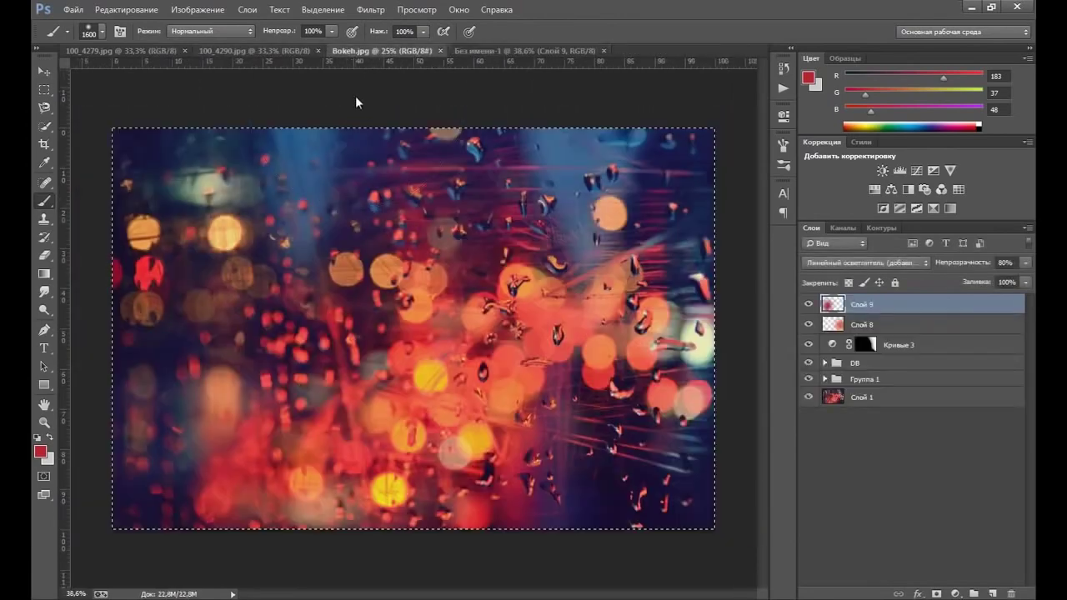
left_click(439, 51)
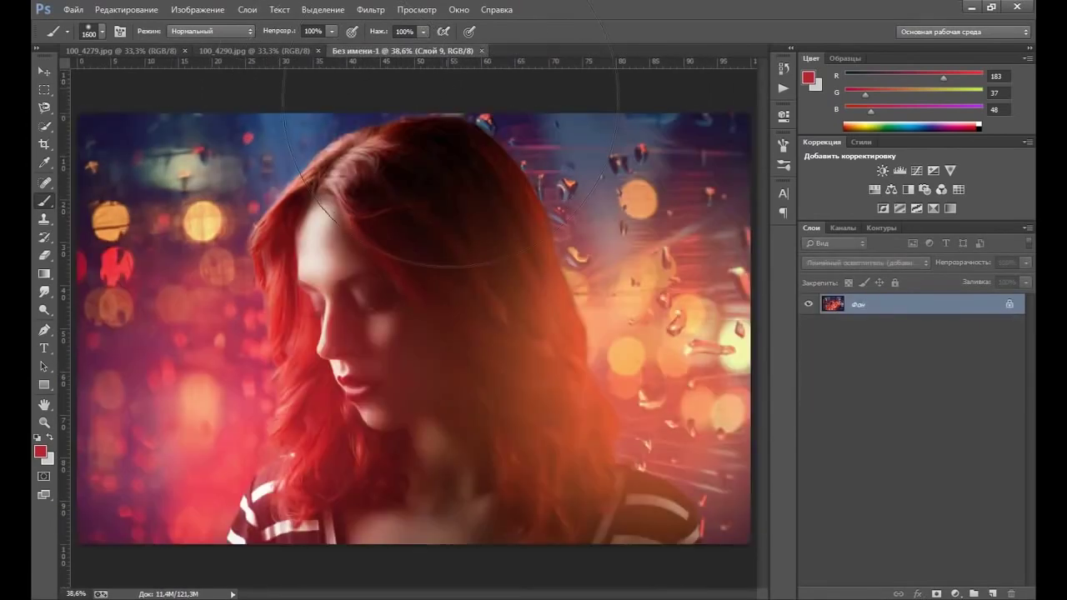
left_click(254, 51)
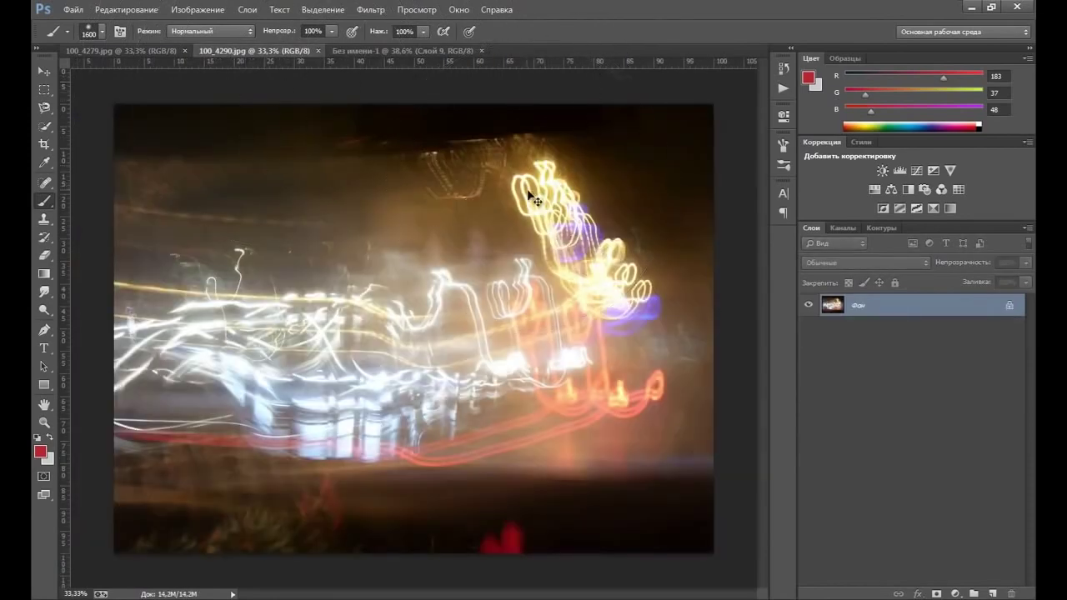
key("ctrl+a")
left_click(428, 51)
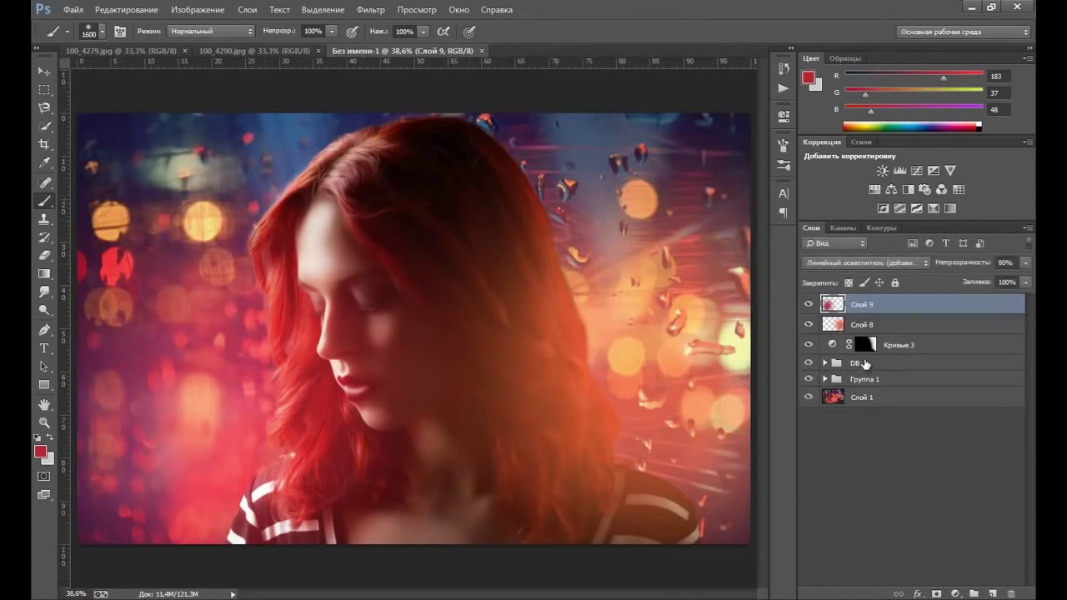
Step: Paste the light trails as Слой 10 and apply a Best-quality Spin Radial Blur of 10
key("ctrl+v")
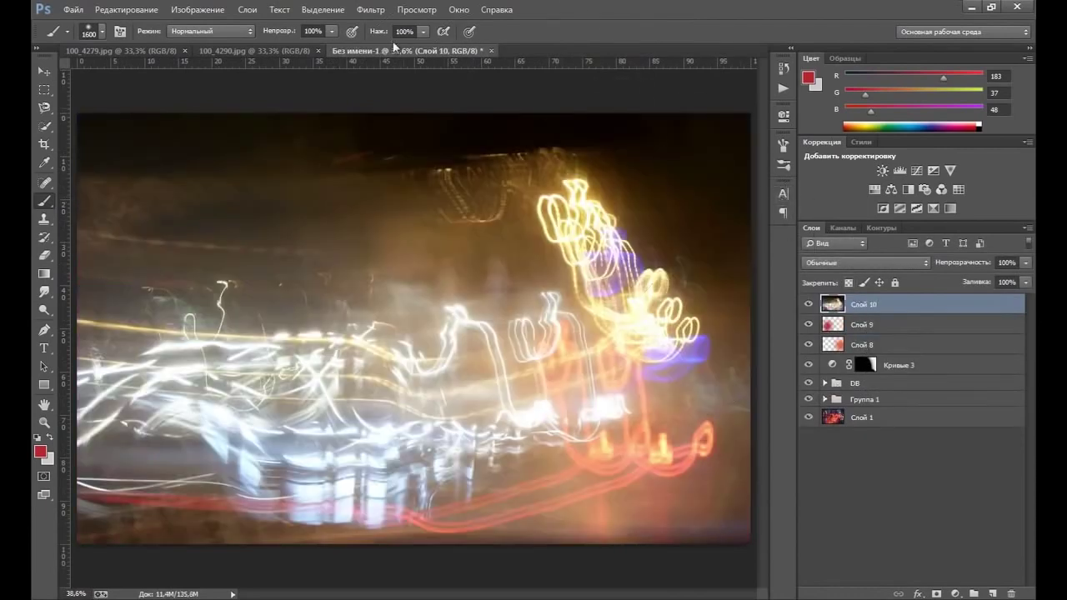
left_click(369, 10)
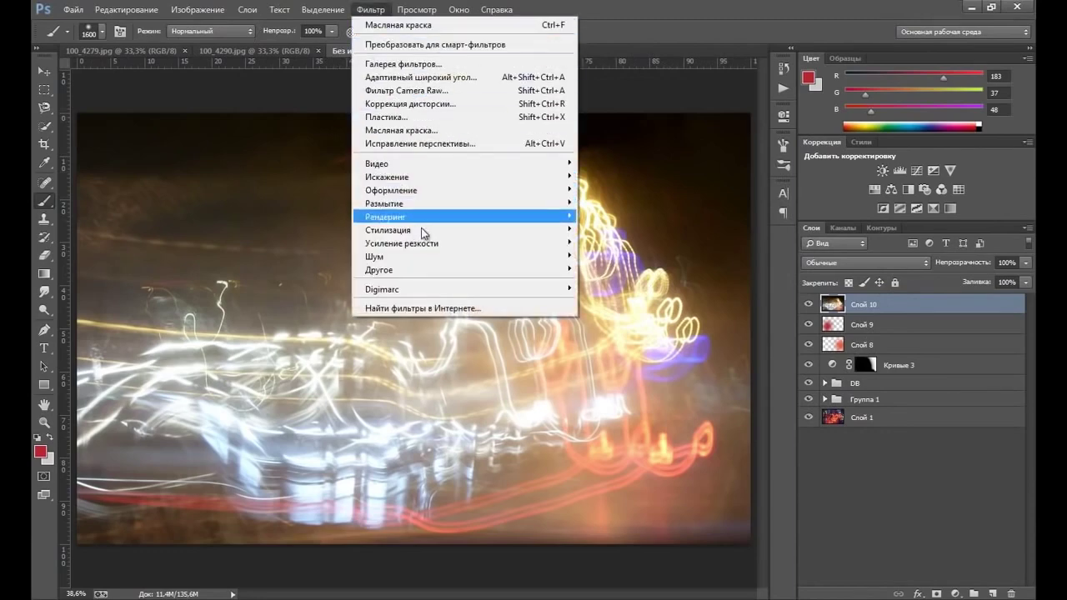
mouse_move(384, 203)
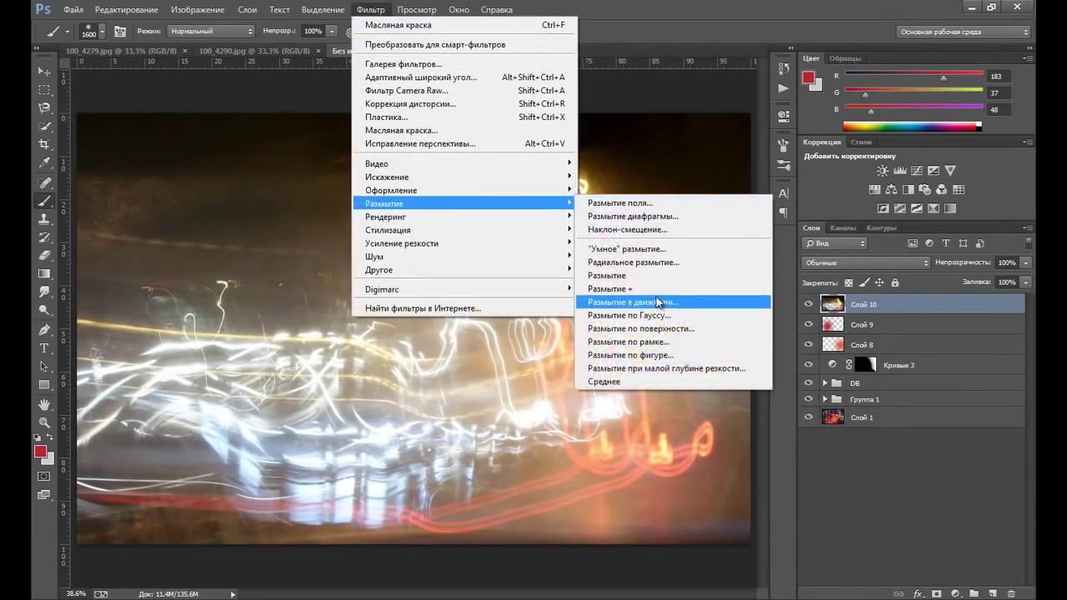
left_click(654, 264)
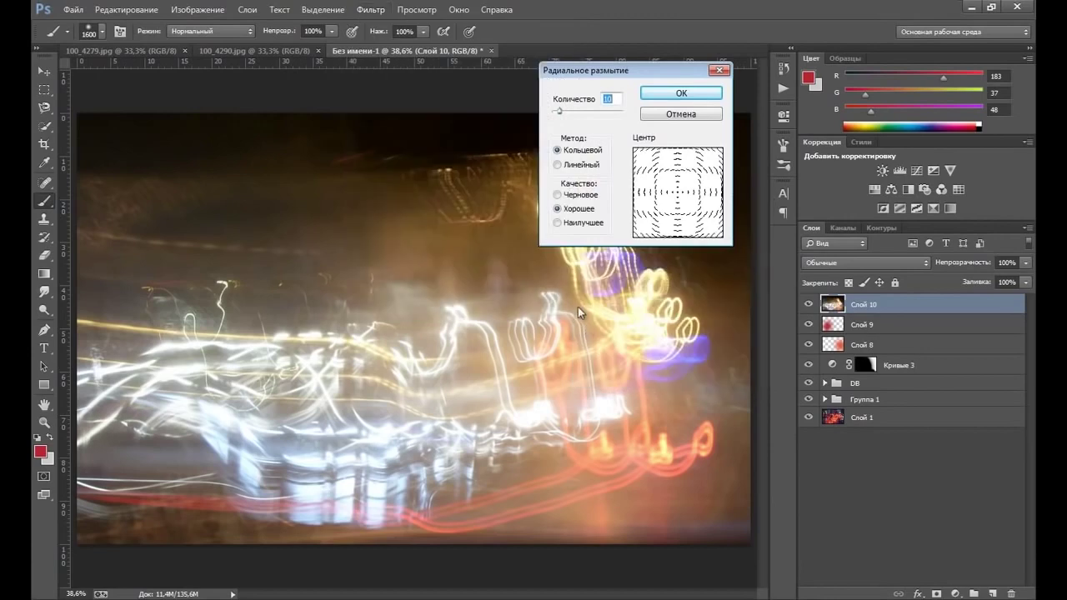
left_click(549, 227)
left_click(658, 96)
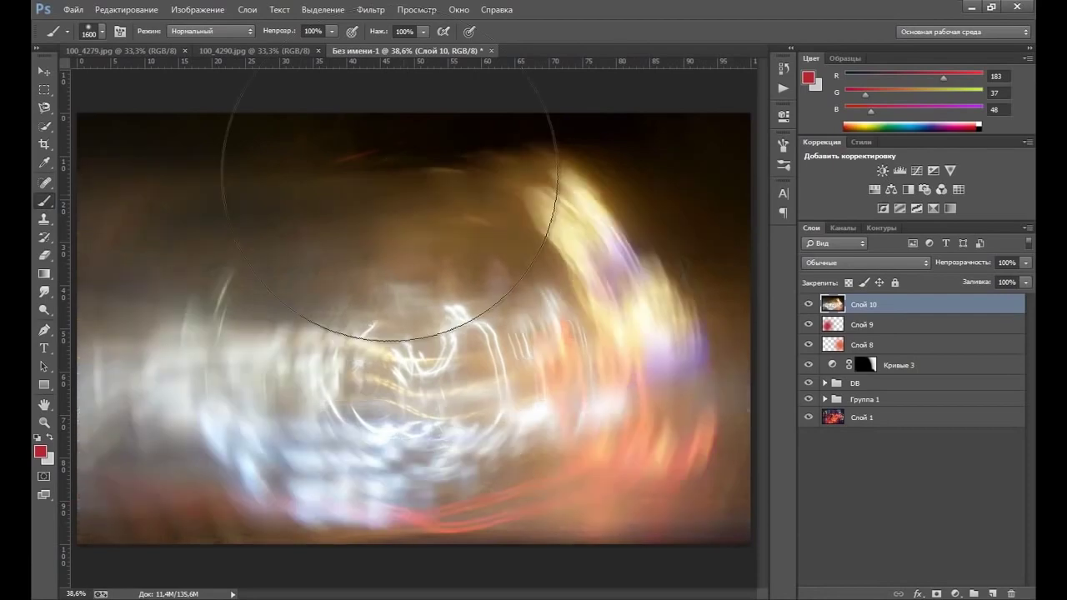
Step: Blend Слой 10's light trails in Screen mode and shift them to the right
left_click(46, 72)
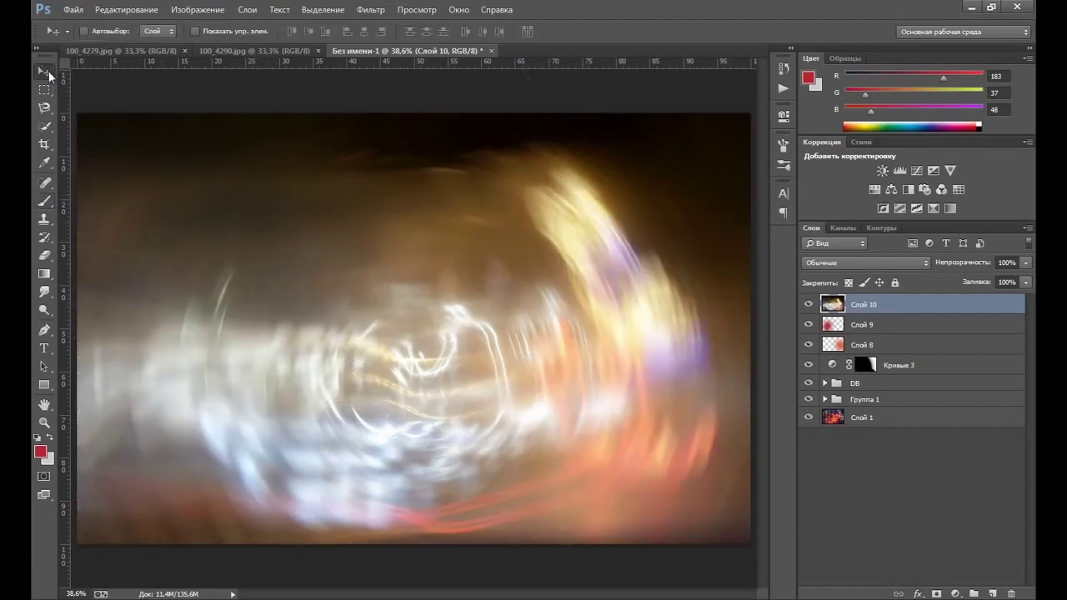
left_click(895, 259)
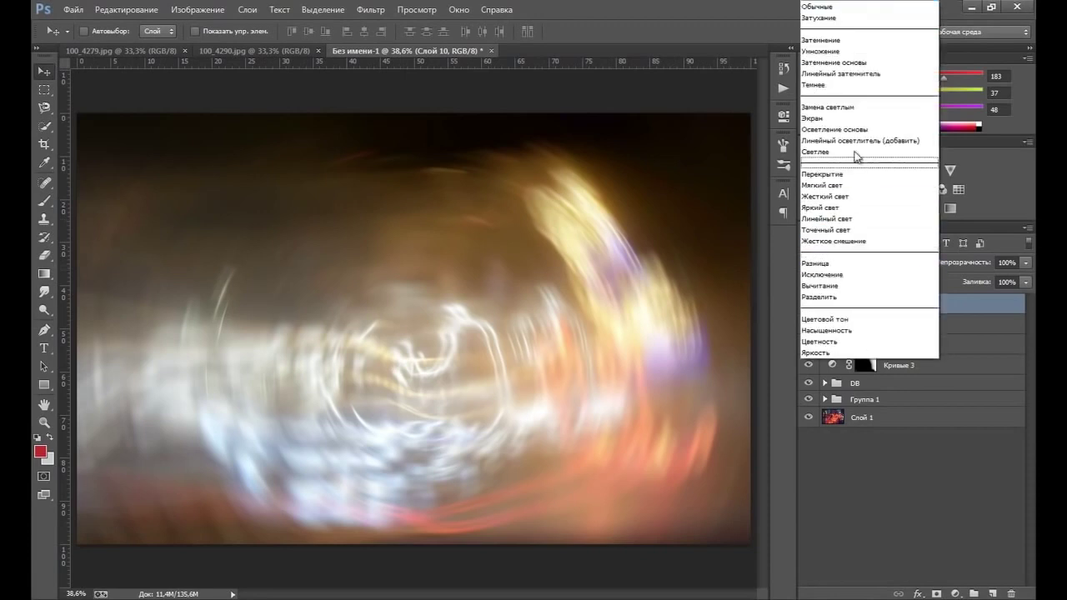
left_click(843, 114)
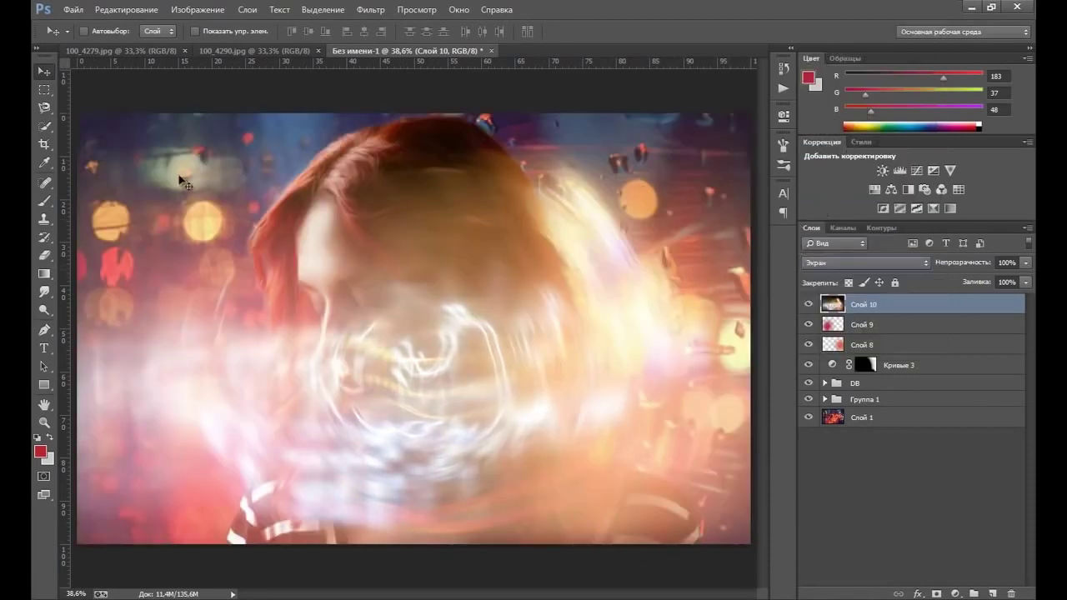
mouse_move(500, 416)
left_mouse_down()
mouse_move(574, 382)
mouse_move(567, 376)
left_mouse_up()
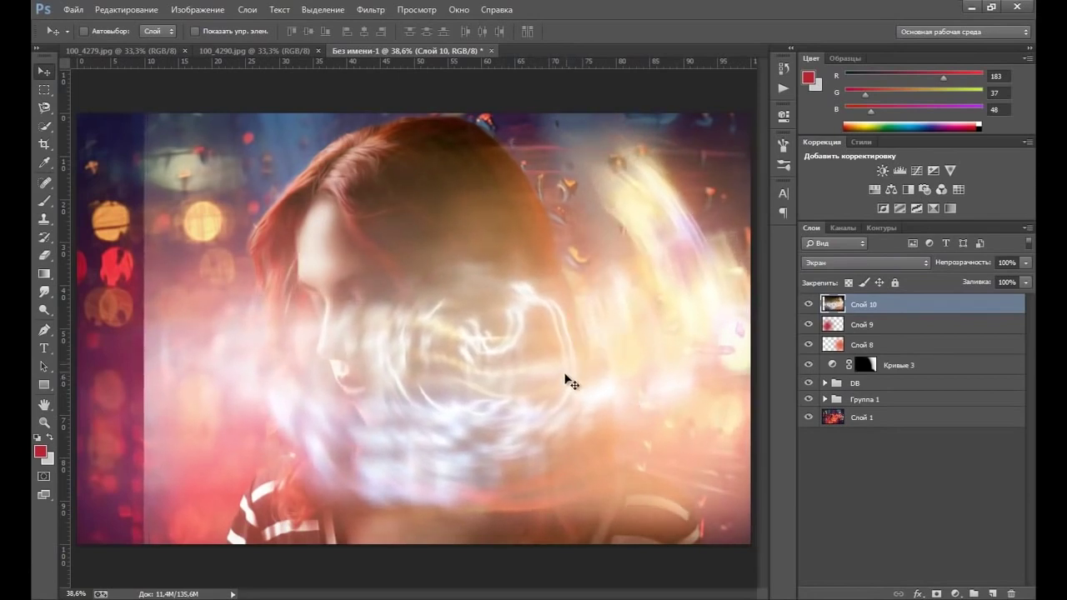
Step: Add a white mask to Слой 10 and brush the glow off the face, hair and chest
left_click(936, 594)
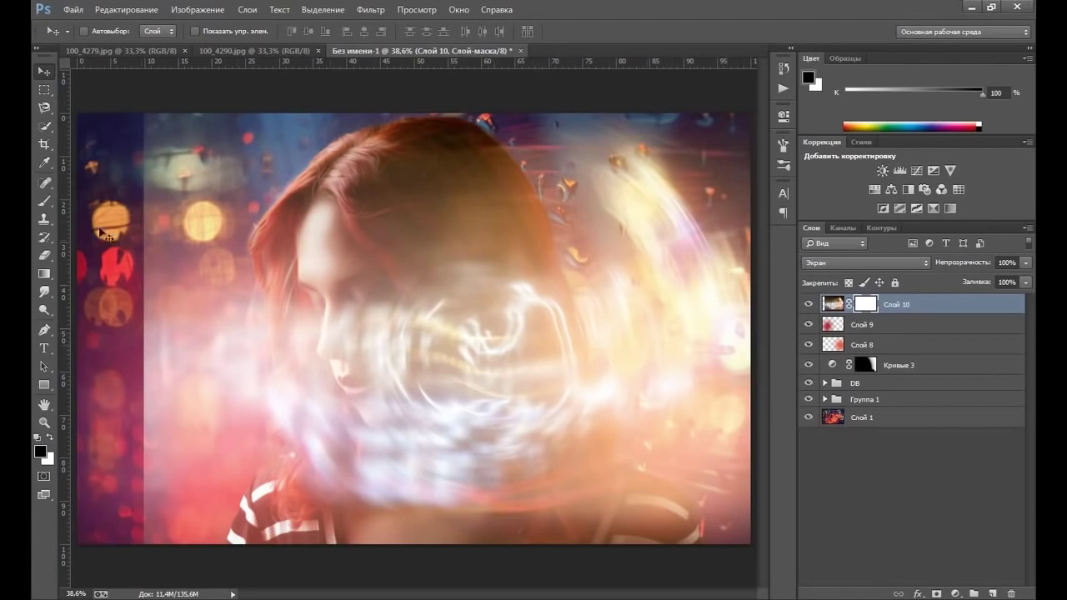
left_click(45, 201)
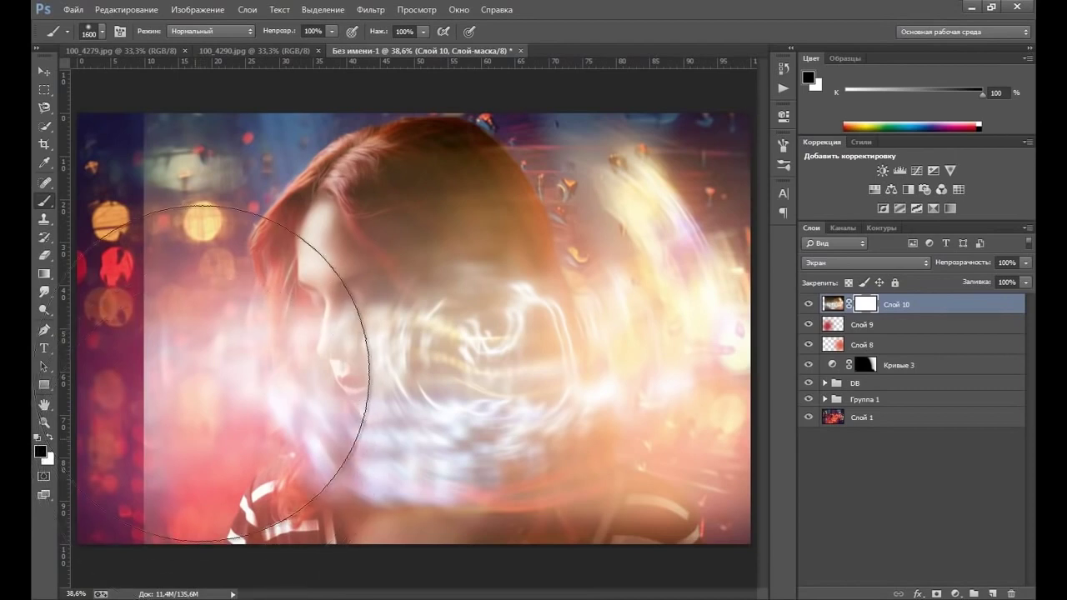
left_click(200, 376)
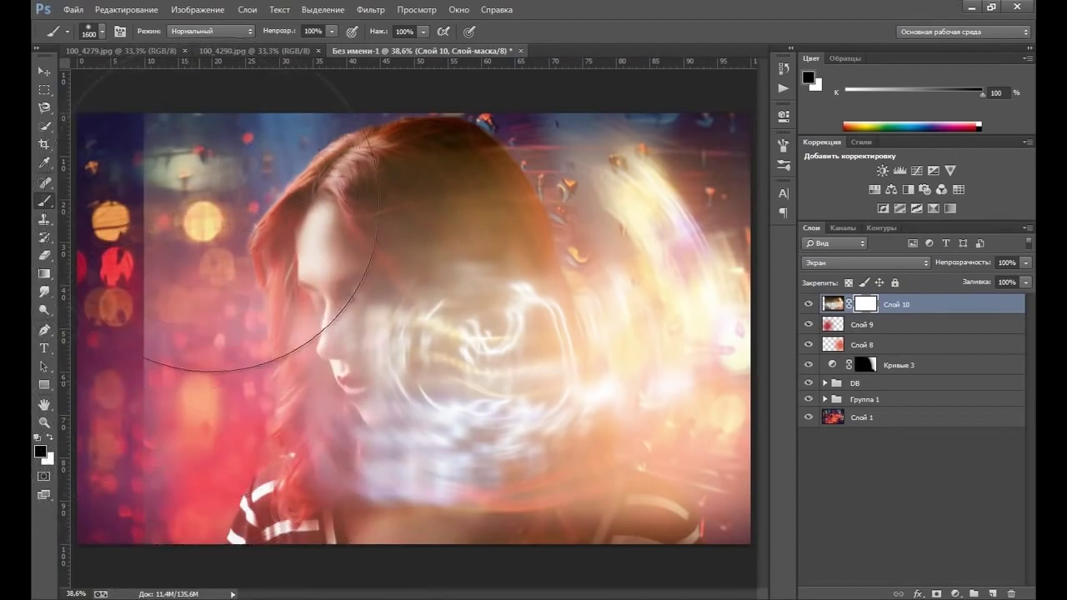
left_click(311, 364)
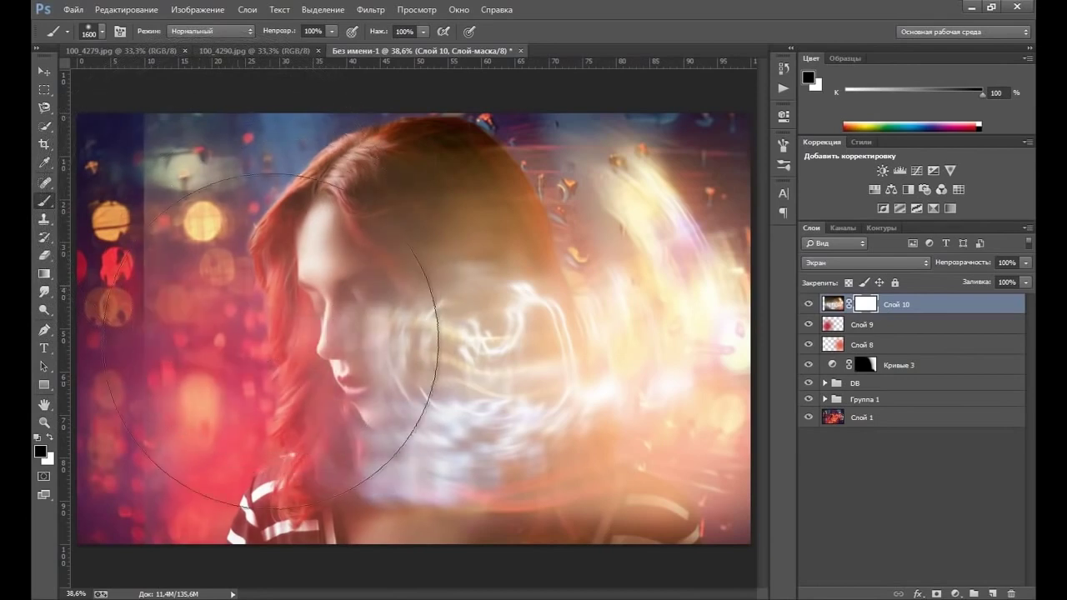
left_click(315, 419)
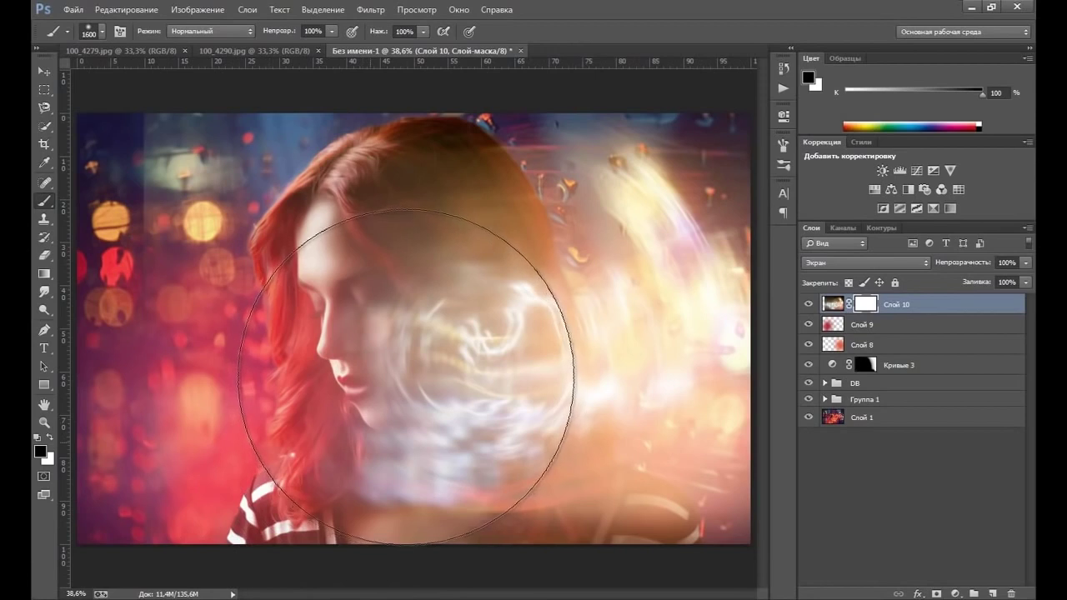
left_click(415, 367)
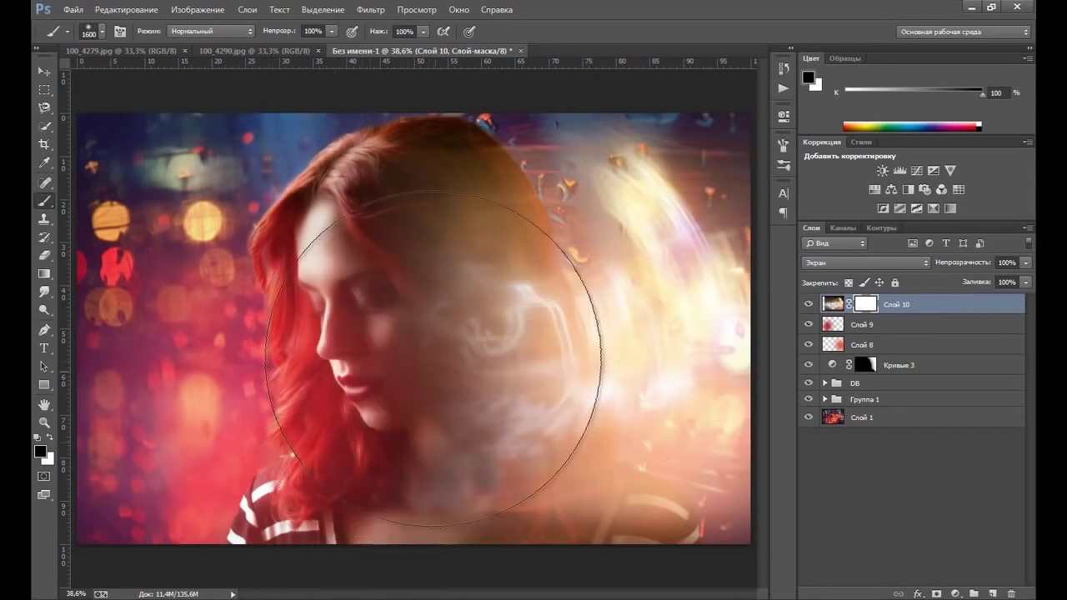
left_click(404, 346)
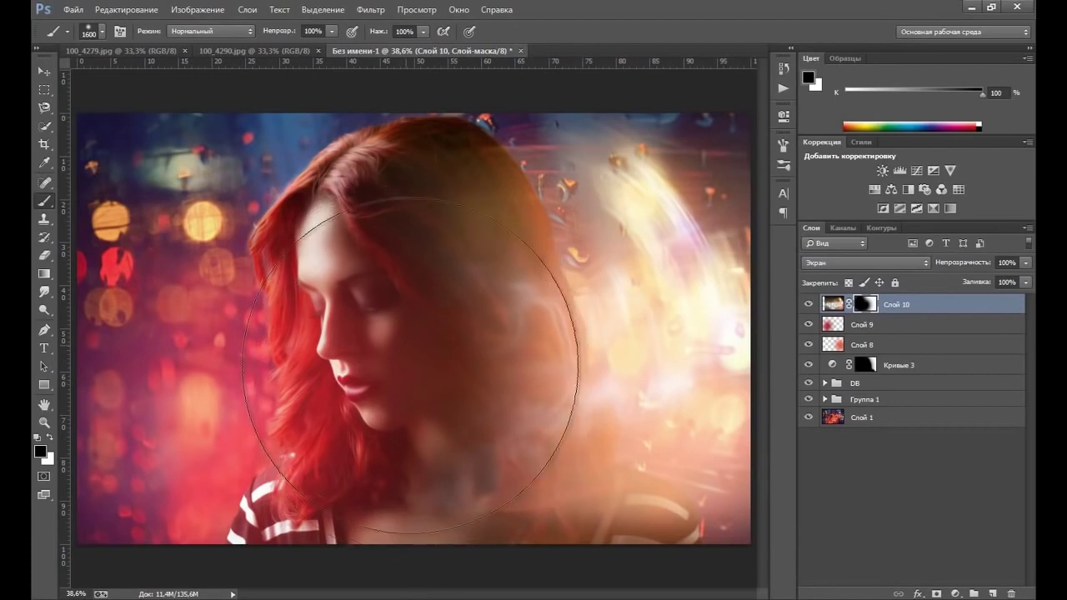
left_click(410, 366)
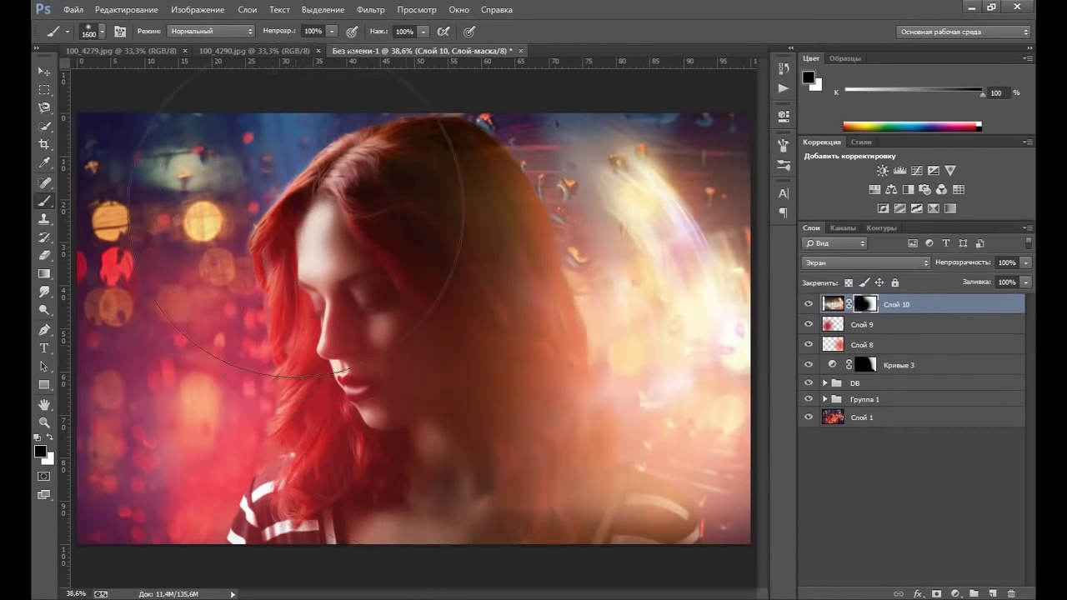
left_click(283, 202)
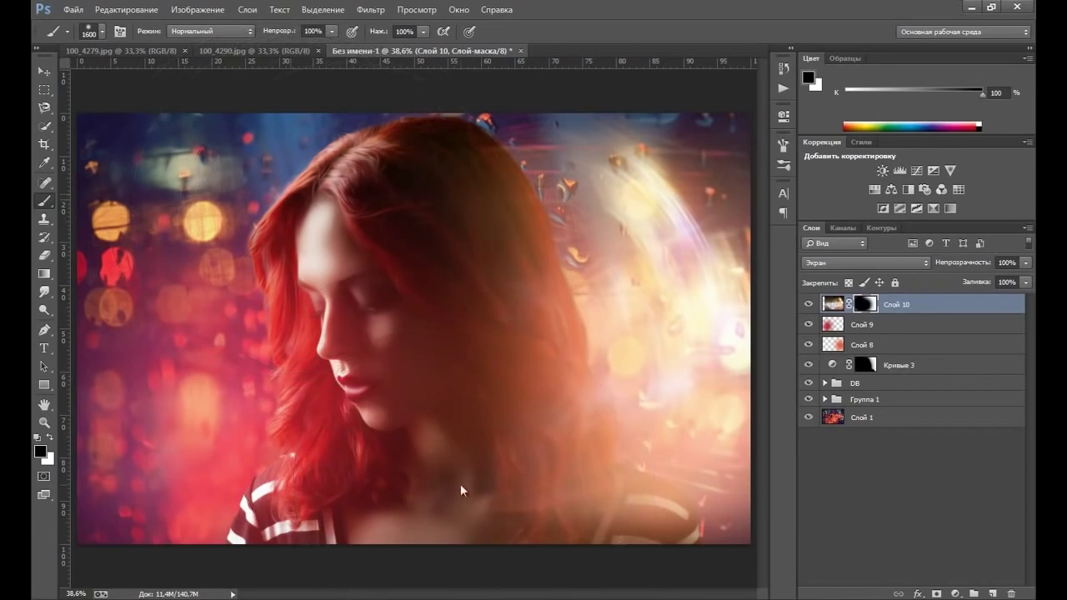
mouse_move(512, 475)
left_mouse_down()
mouse_move(454, 473)
mouse_move(691, 406)
left_mouse_up()
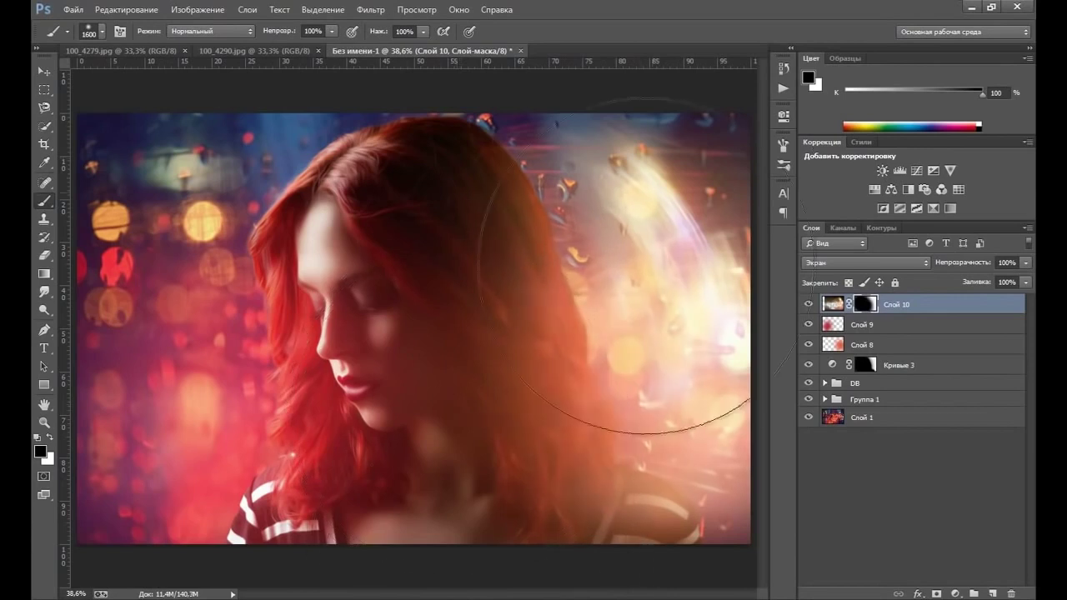
Step: Toggle Слой 10's glow to compare, then switch to the 100_4279.jpg document
left_click(809, 305)
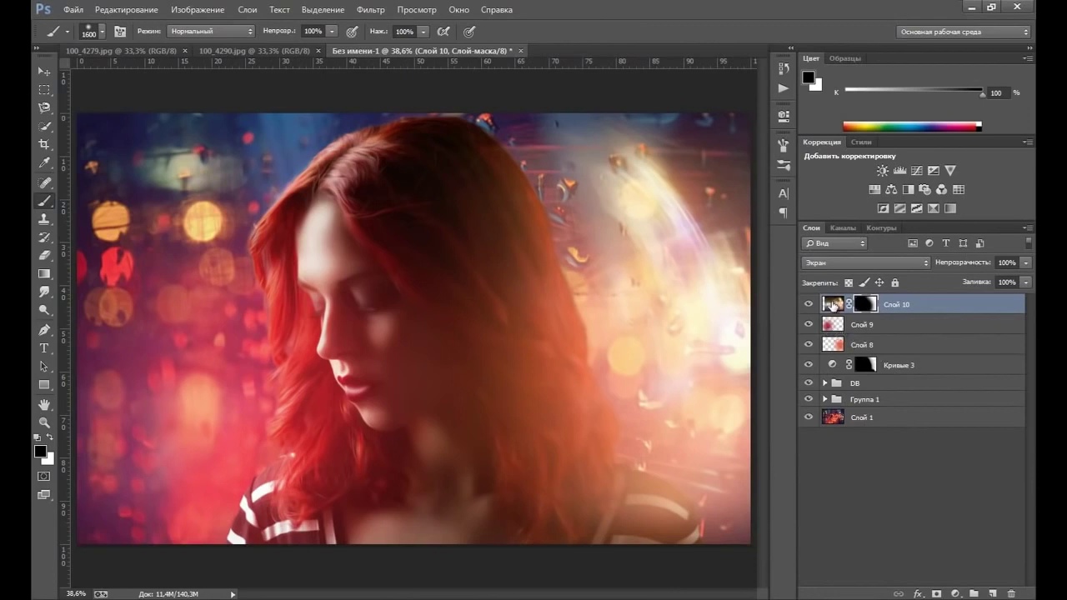
left_click(831, 305)
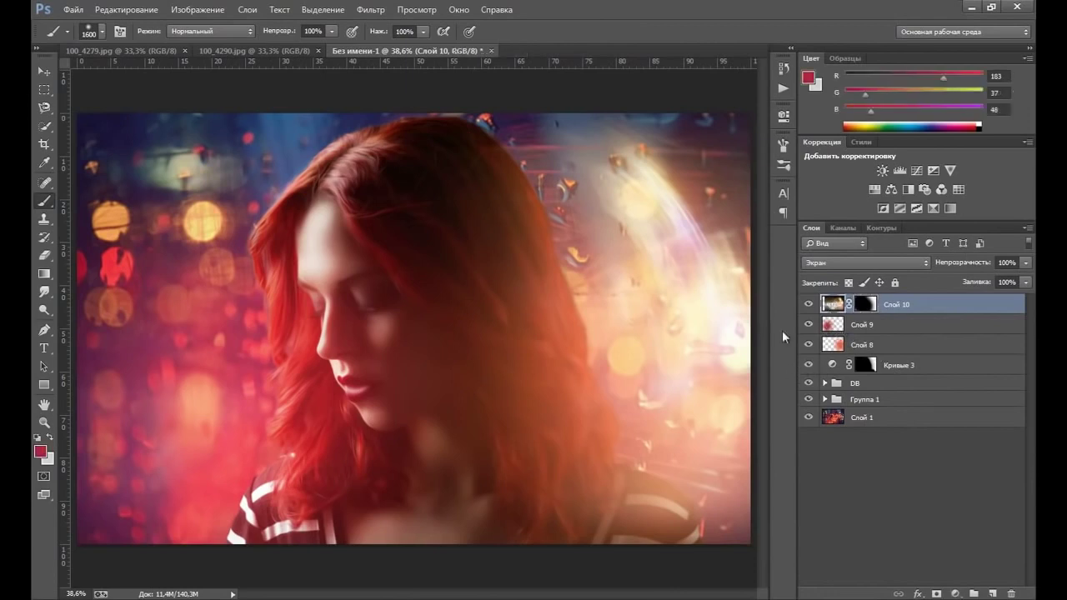
left_click(140, 52)
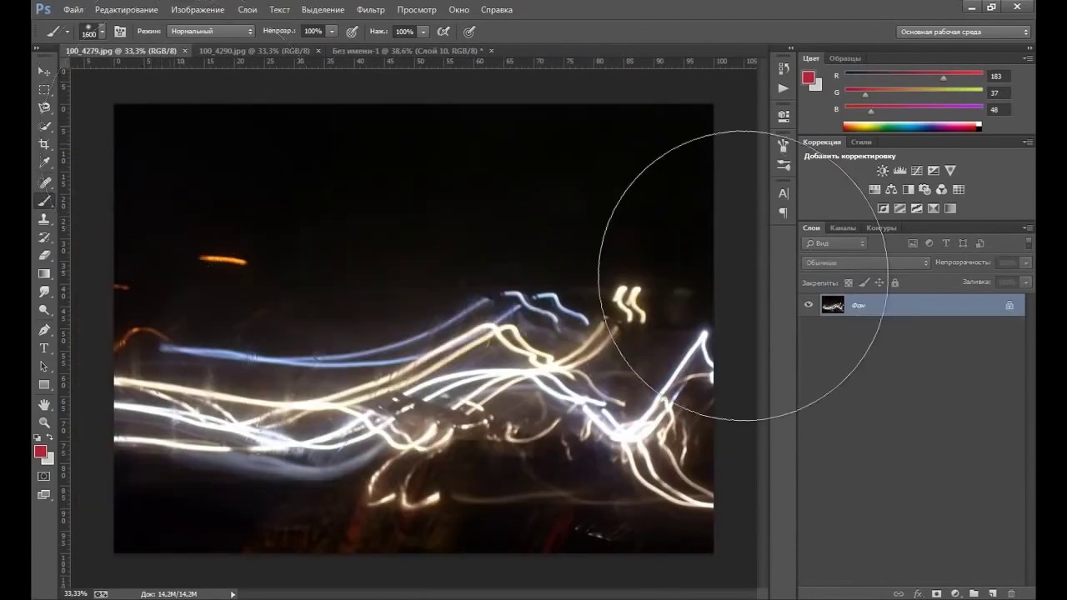
Step: Copy the whole 100_4279.jpg image and paste it into the portrait as a new layer
key("ctrl+a")
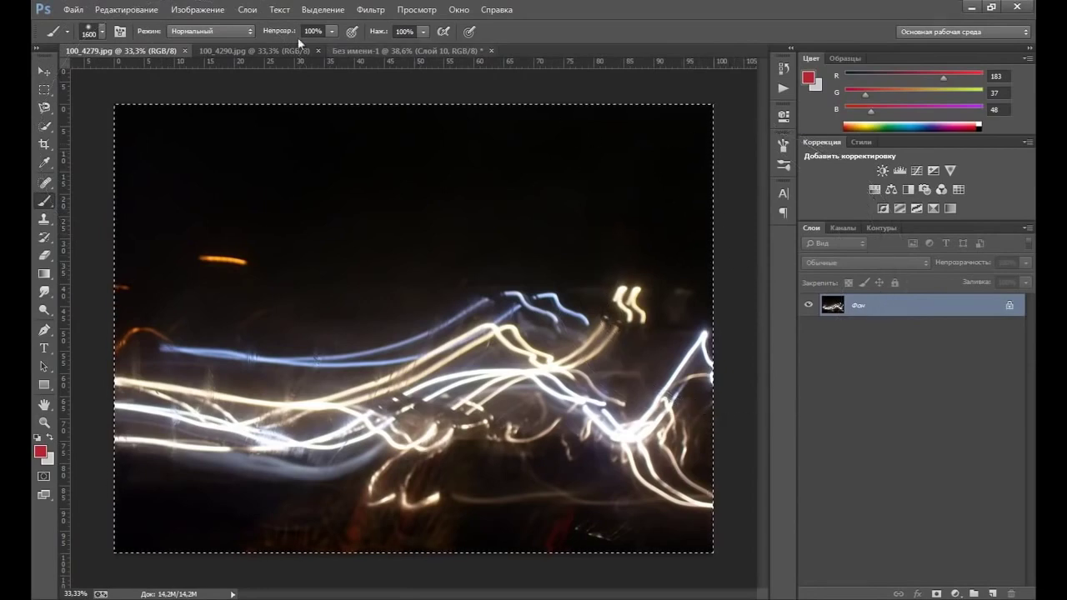
left_click(375, 51)
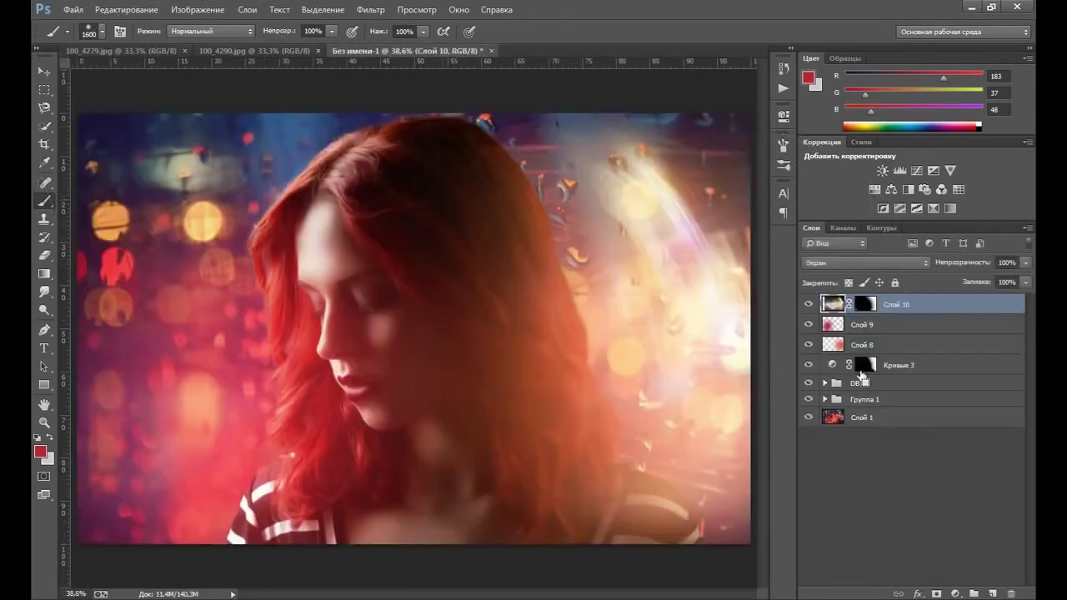
key("ctrl+v")
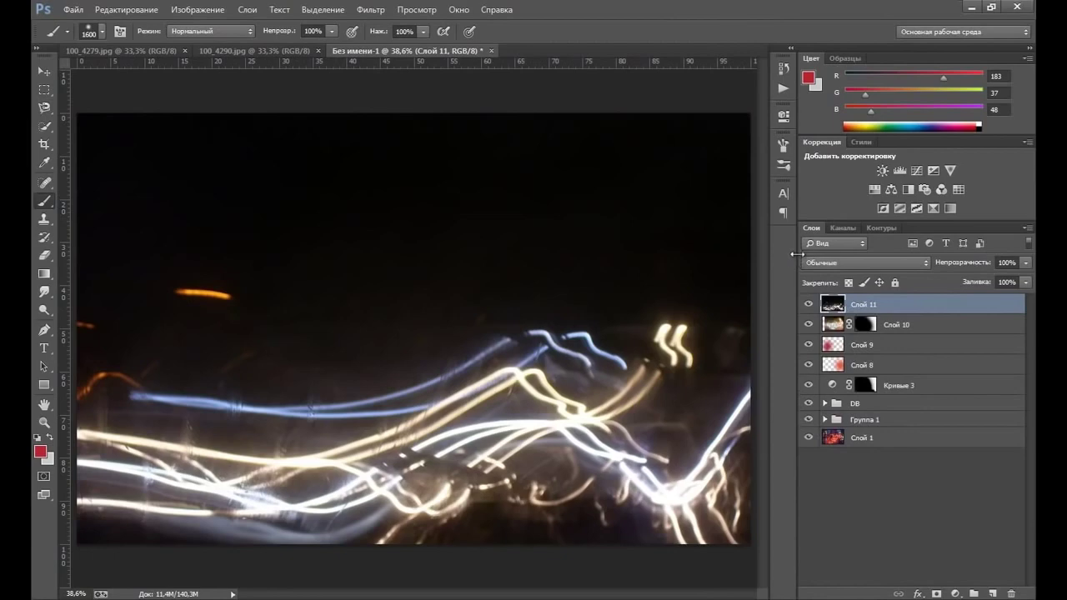
key("ctrl+t")
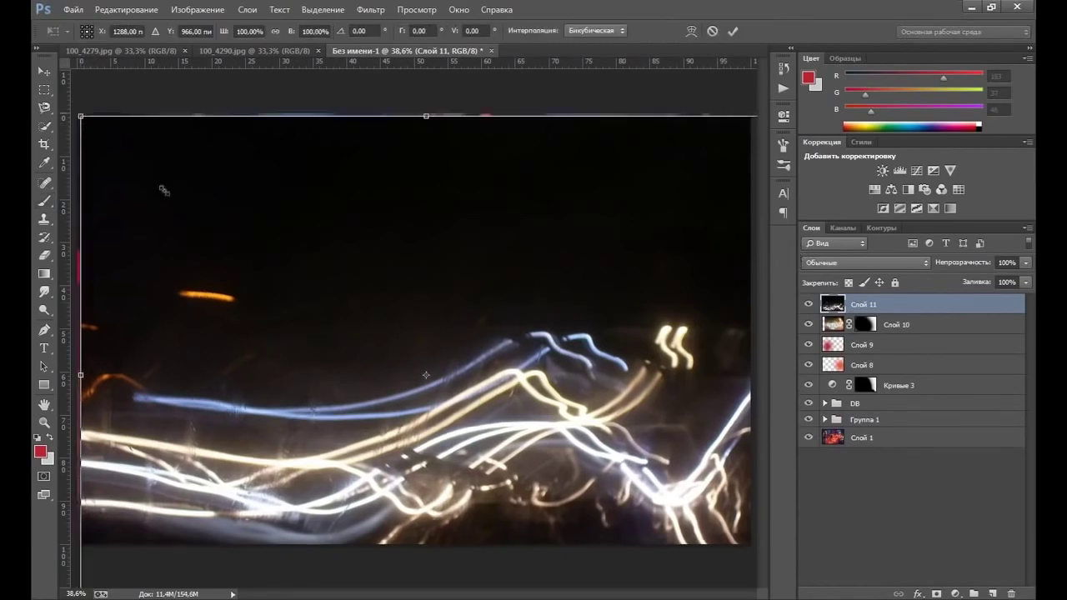
Step: Scale the pasted trails to about 70% and rotate them about 74° onto the left side
left_click_drag(79, 113, 286, 269)
left_click_drag(360, 381, 195, 255)
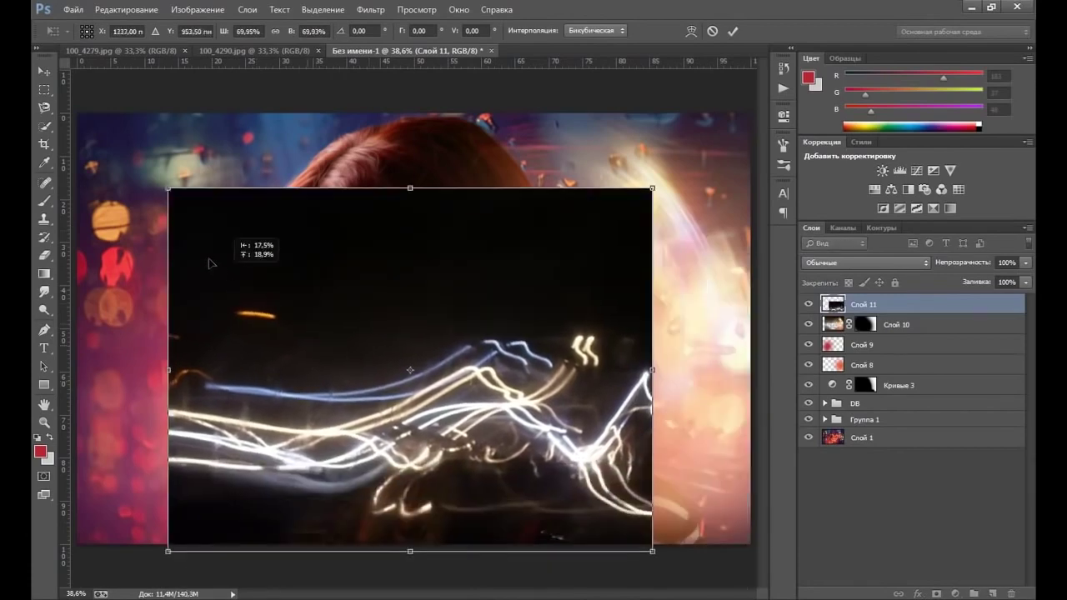
left_click_drag(621, 127, 510, 300)
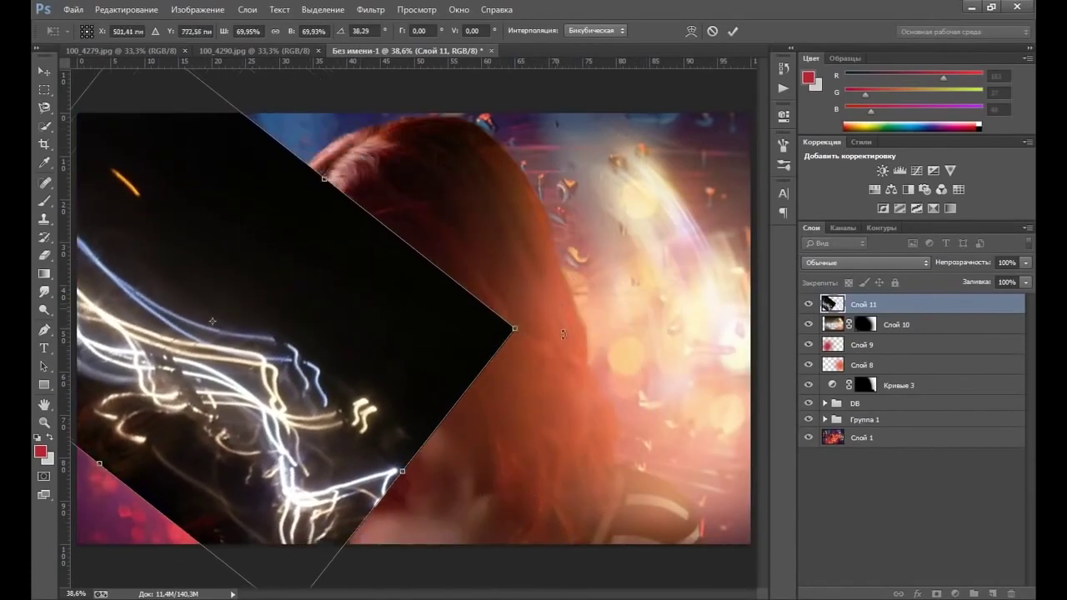
left_click_drag(561, 310, 517, 480)
left_click_drag(212, 307, 219, 294)
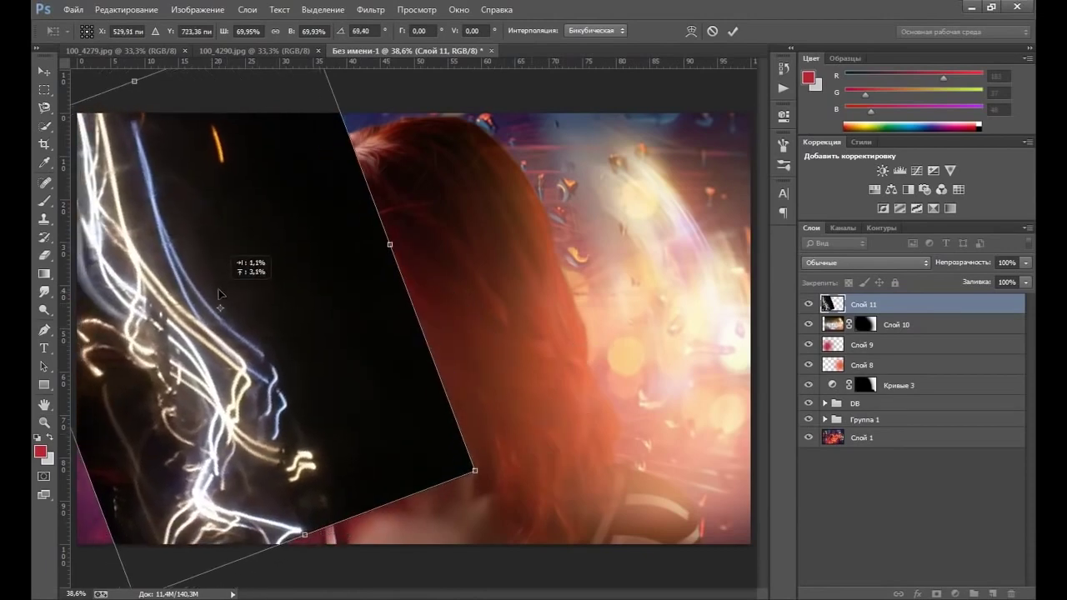
left_click_drag(505, 468, 501, 500)
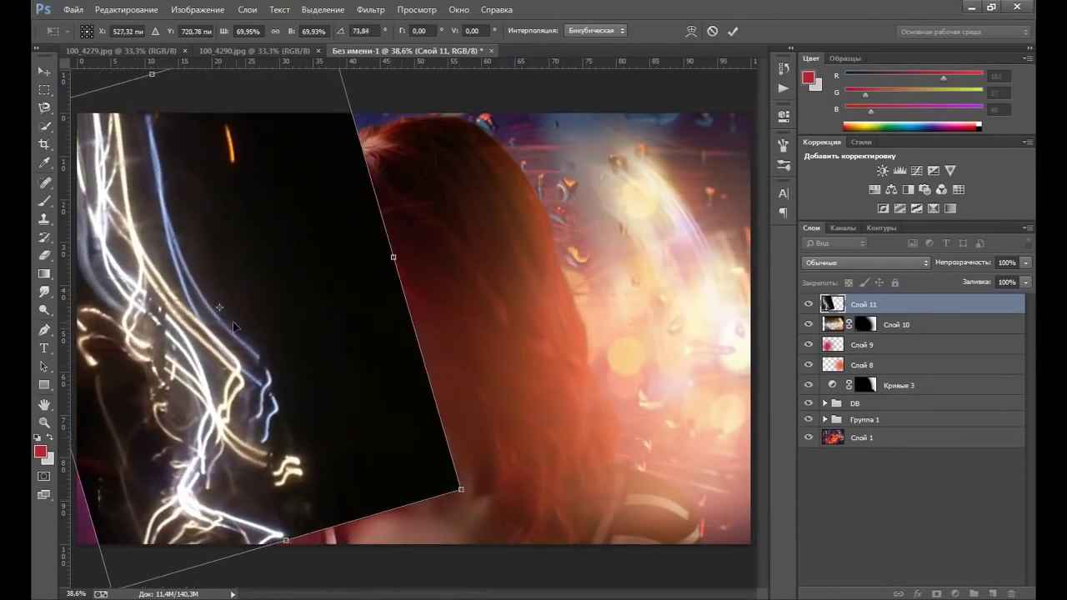
left_click_drag(237, 327, 262, 329)
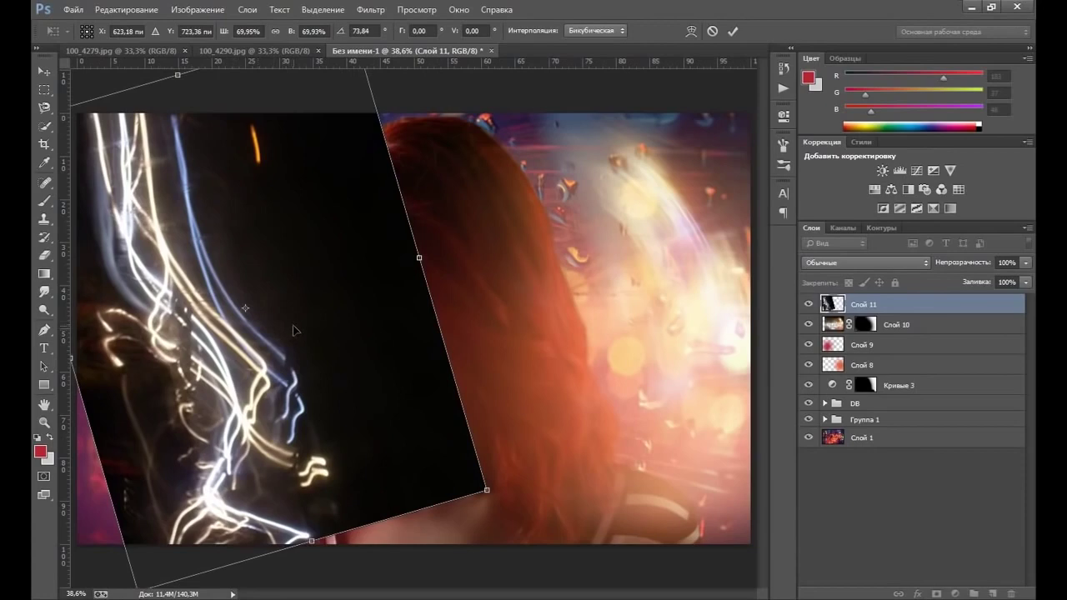
key("b")
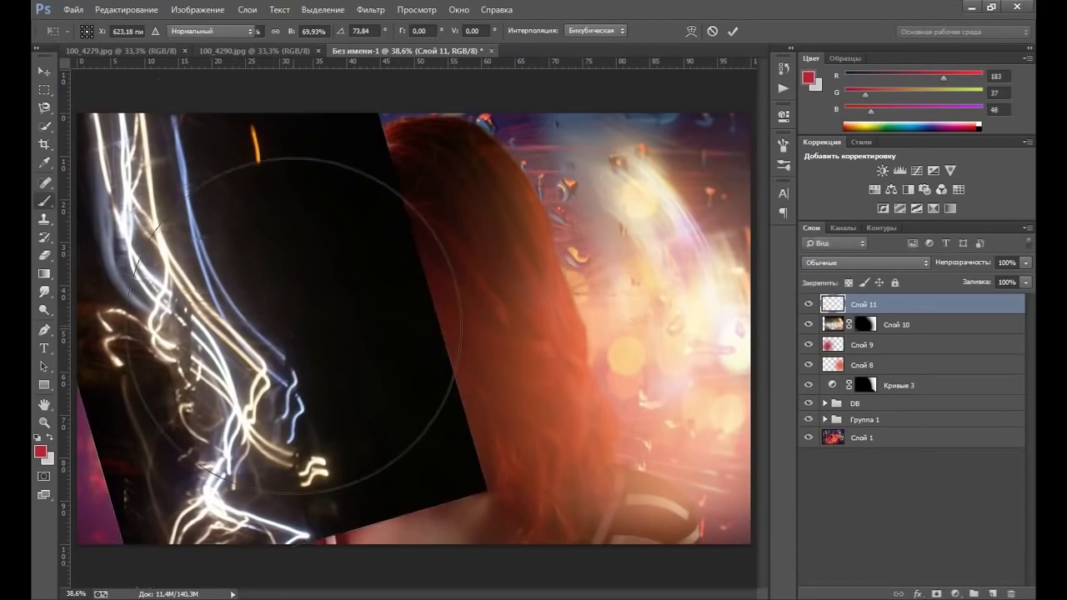
Step: Apply Motion Blur to Слой 11's light trails with angle -70° and distance 781 px
left_click(372, 10)
mouse_move(463, 204)
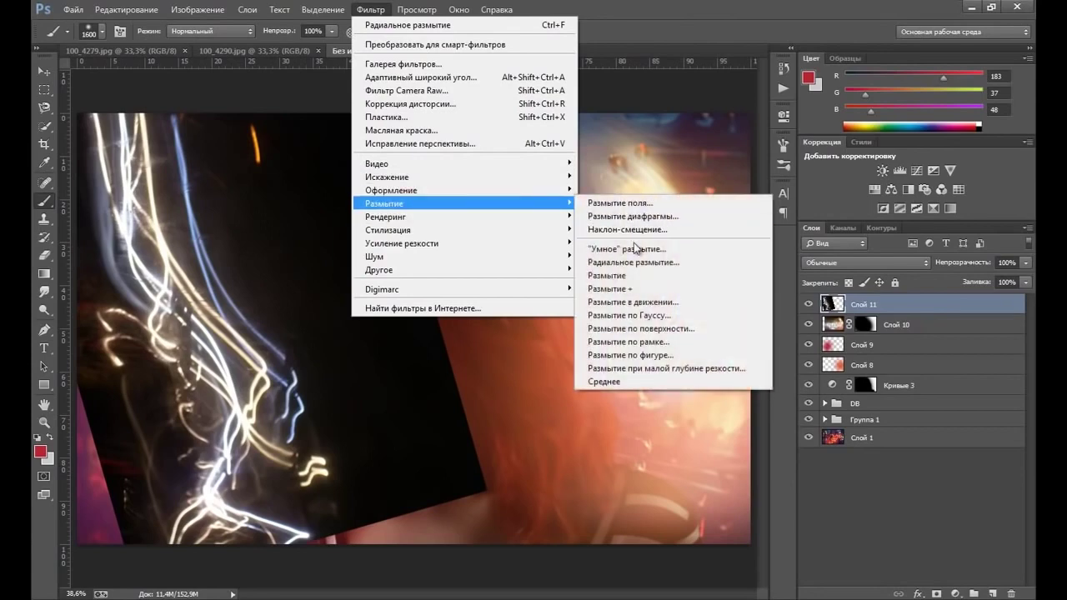
left_click(630, 302)
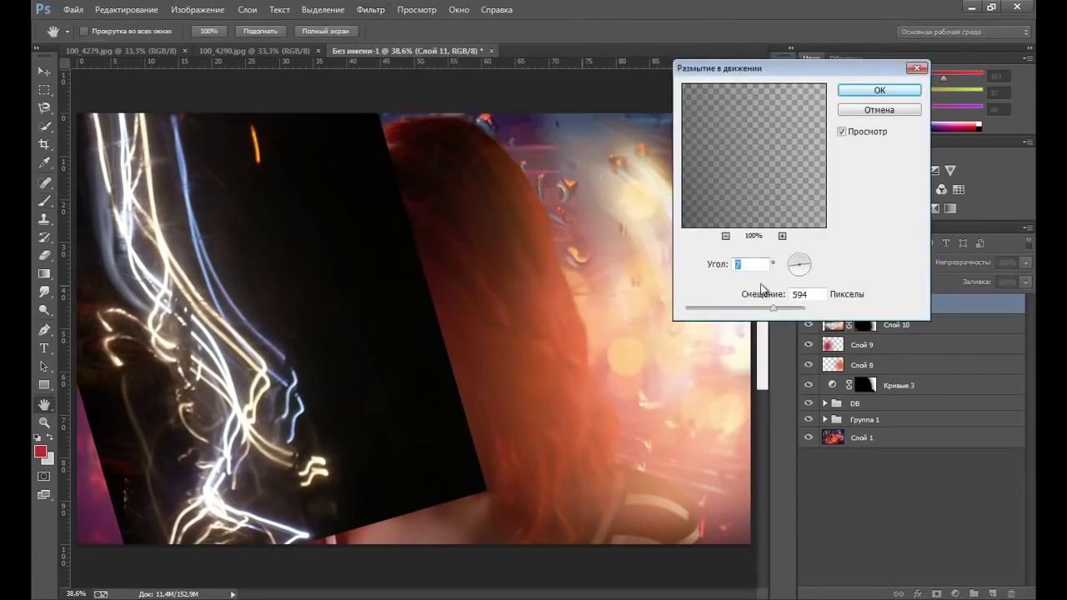
left_click_drag(806, 275, 805, 279)
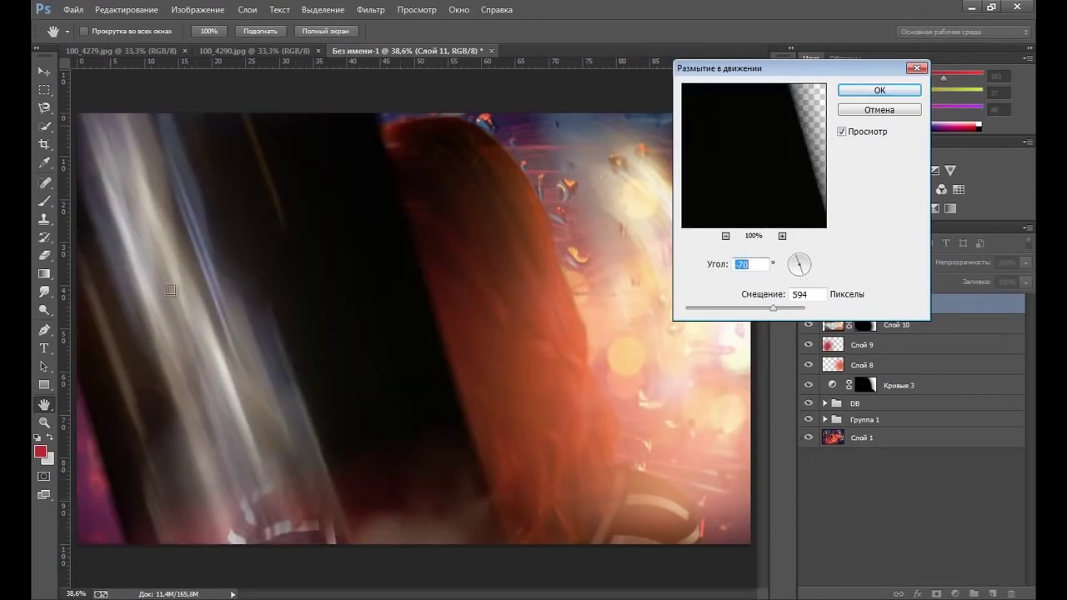
left_click(777, 310)
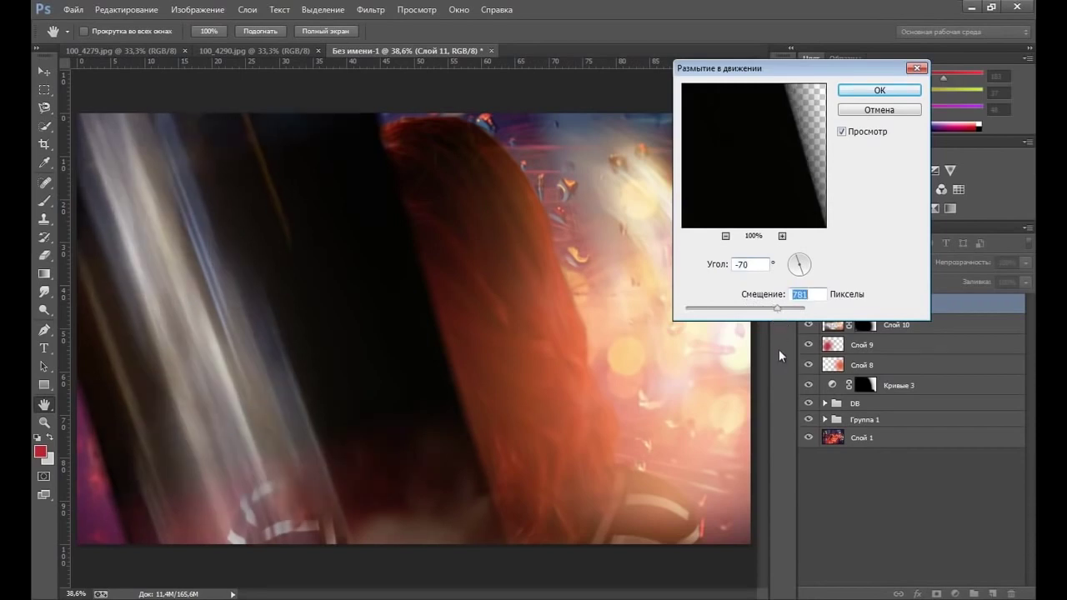
left_click(860, 93)
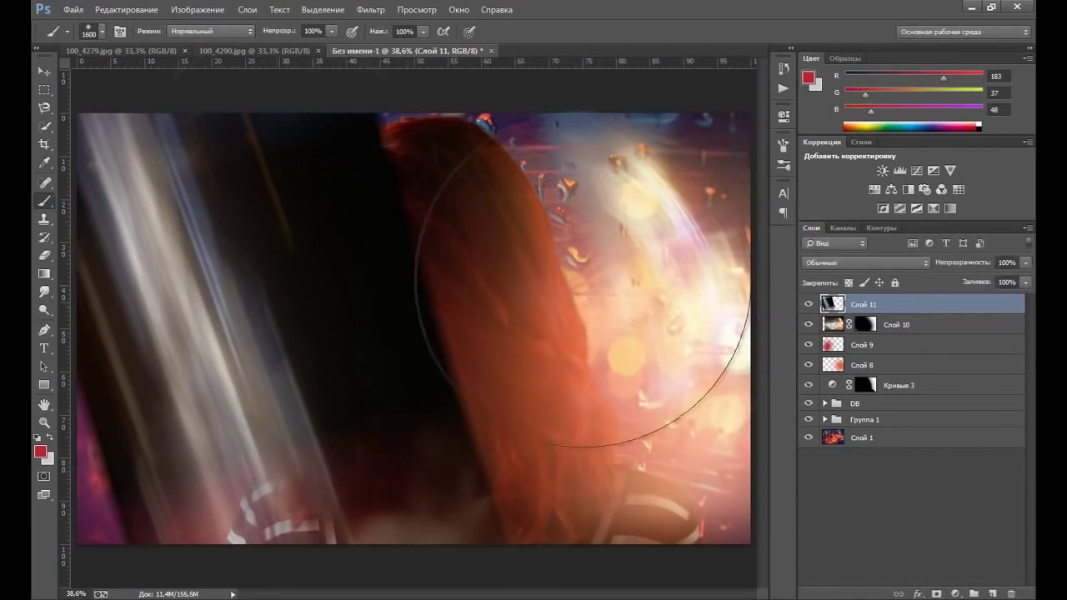
Step: Set Слой 11 to Экран (Screen) blending and nudge it slightly up and left
left_click(904, 263)
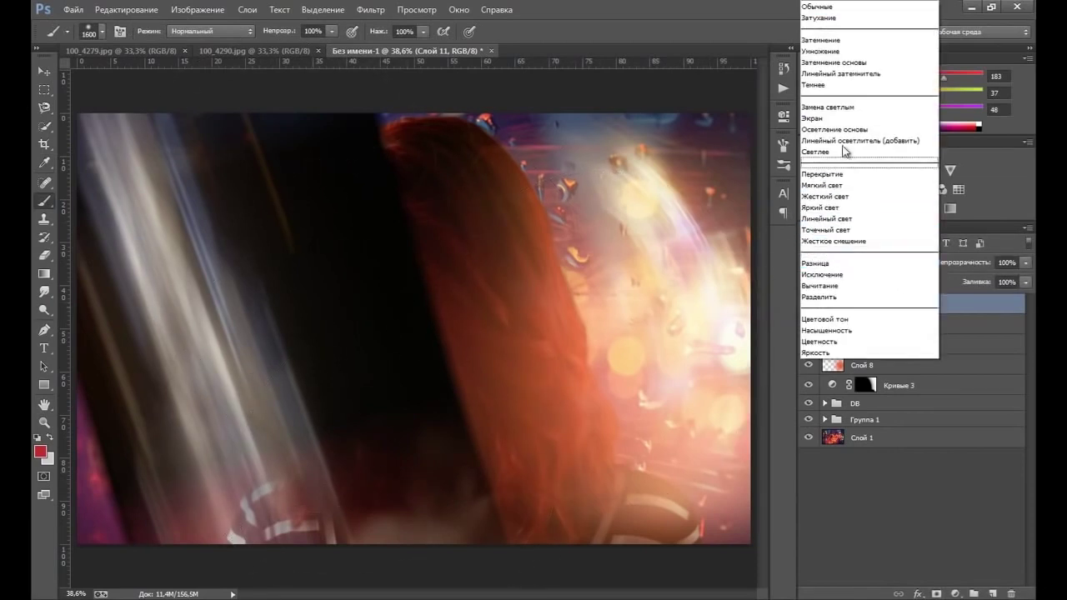
left_click(859, 112)
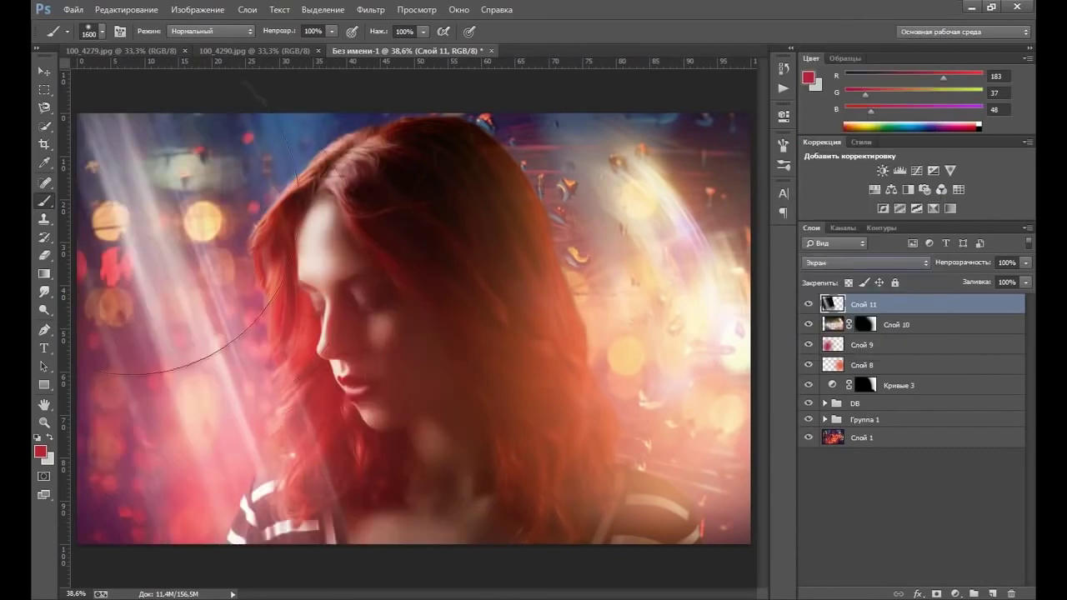
left_click(44, 70)
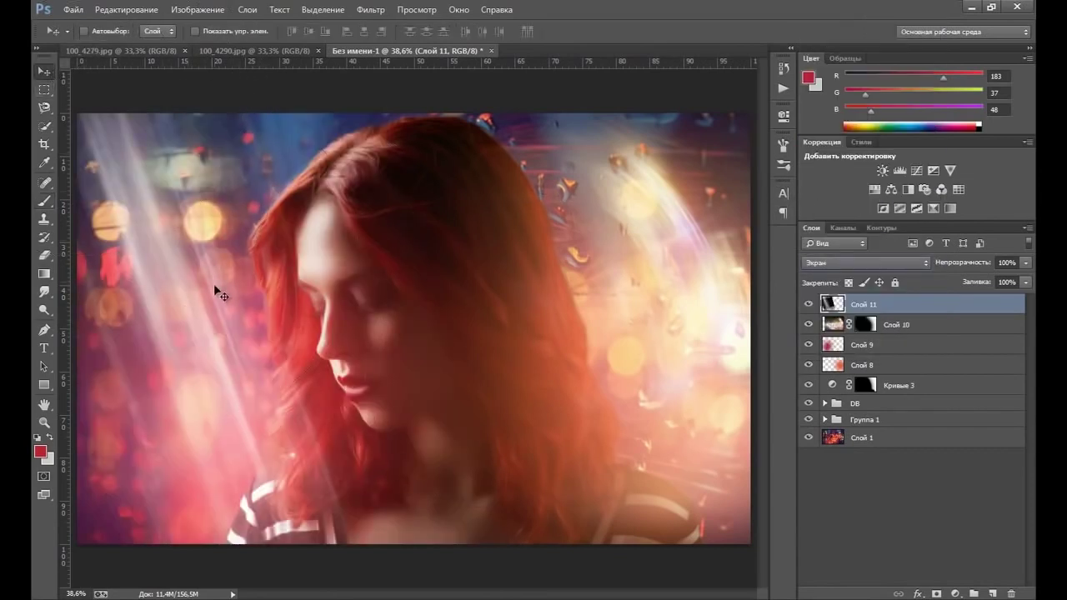
mouse_move(214, 283)
left_mouse_down()
mouse_move(194, 284)
mouse_move(195, 239)
left_mouse_up()
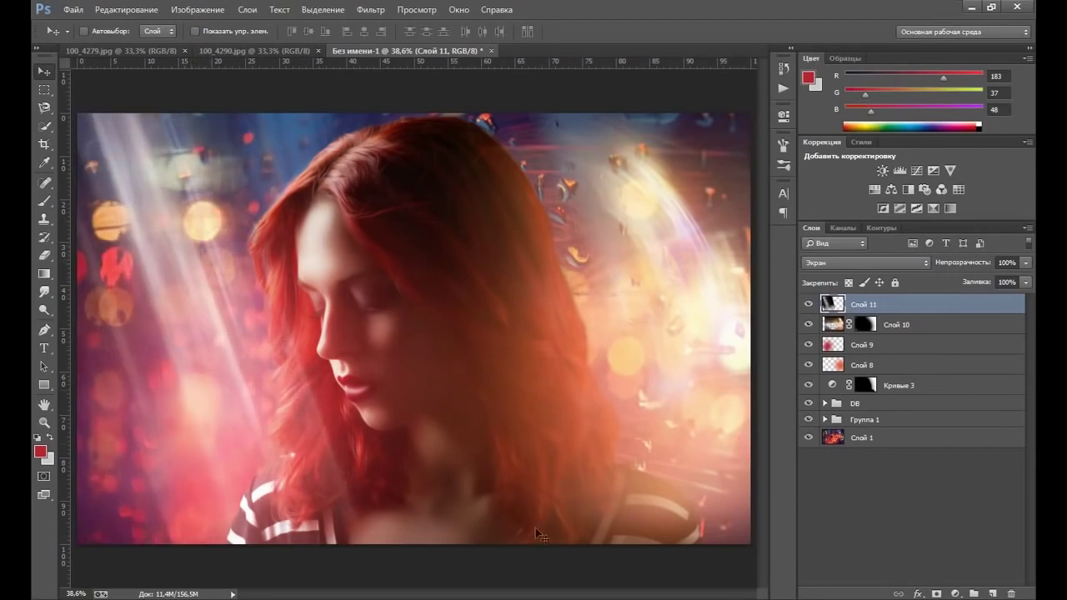
Step: Add a layer mask to Слой 11 and drag gradients fading the rays over the face and lower area
left_click(936, 594)
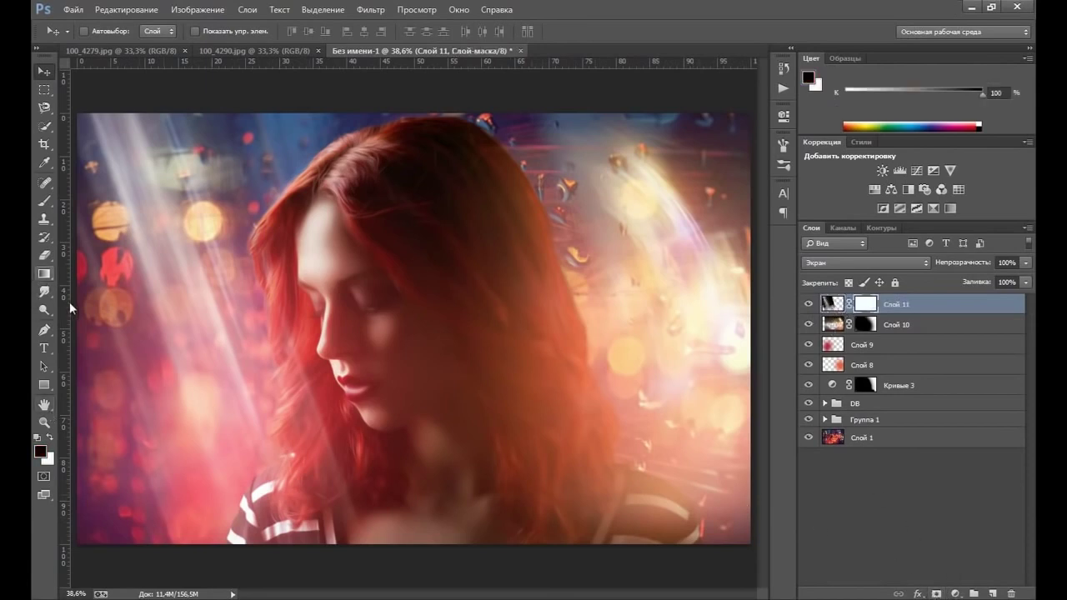
left_click(45, 275)
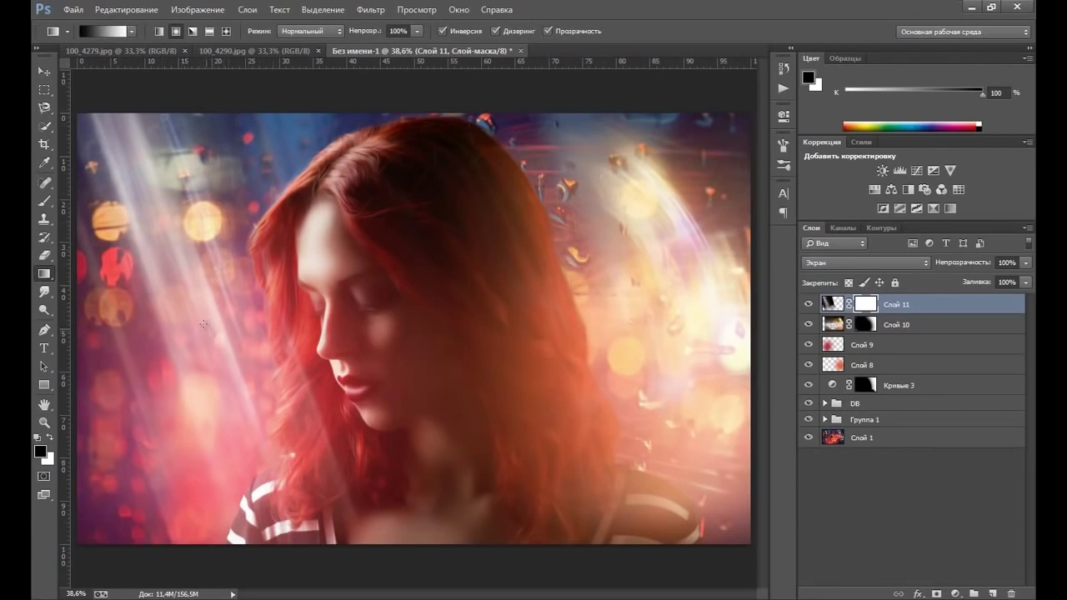
left_click_drag(104, 168, 86, 105)
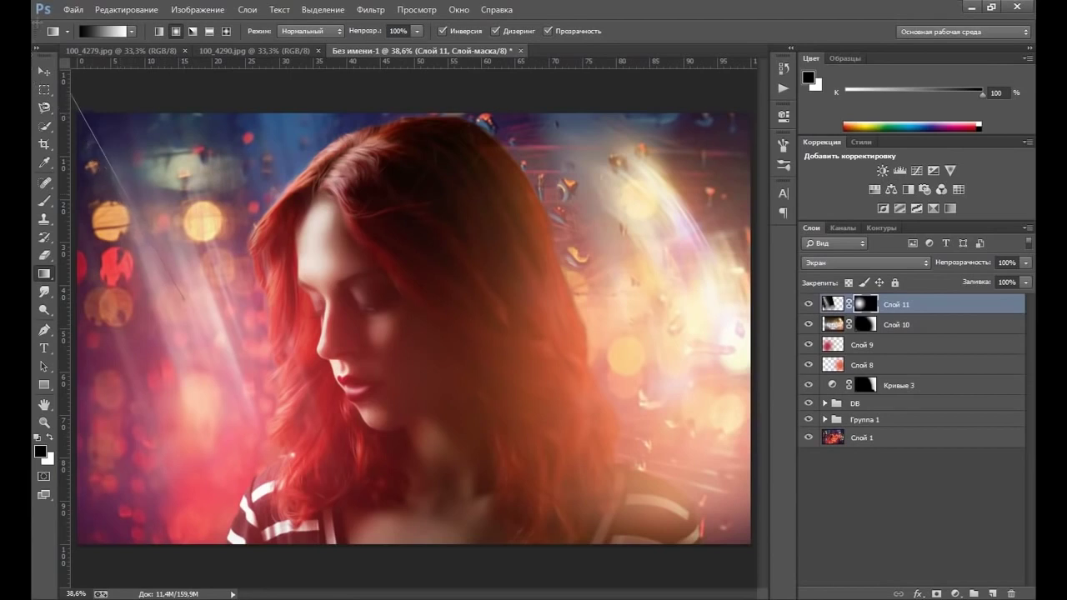
left_click_drag(86, 139, 75, 85)
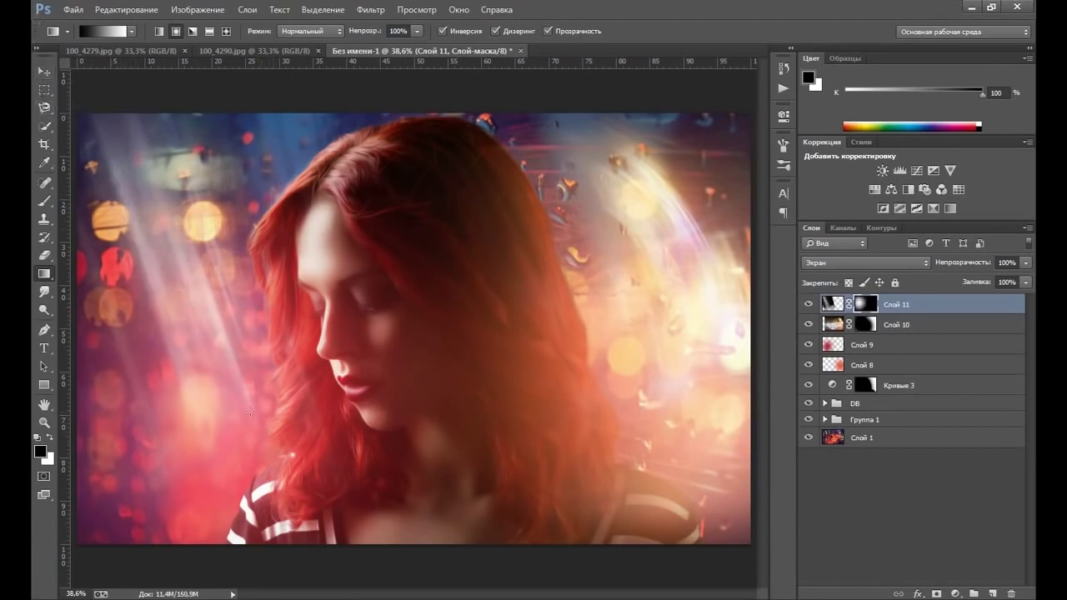
left_click_drag(315, 477, 400, 567)
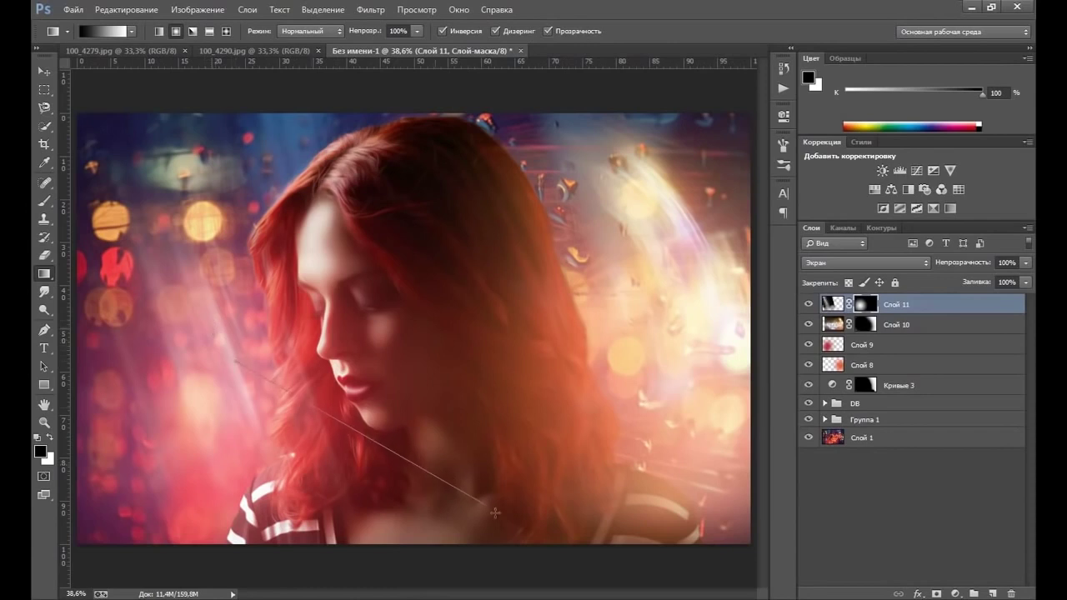
left_click_drag(348, 434, 534, 565)
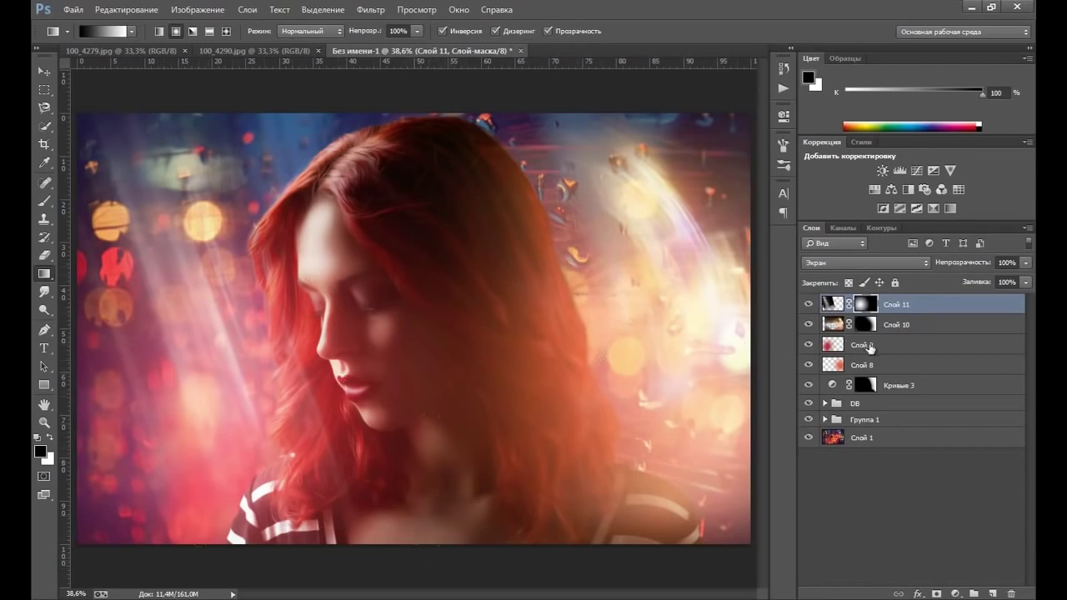
key("ctrl+2")
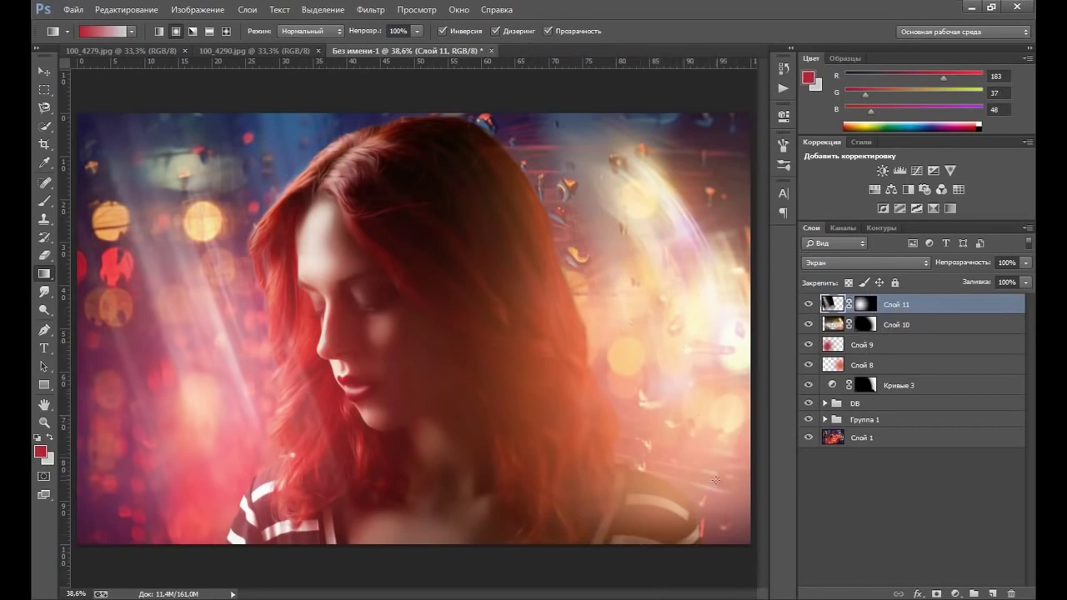
Step: Add a Gradient Map adjustment layer starting from the blue-red-yellow preset gradient
left_click(956, 595)
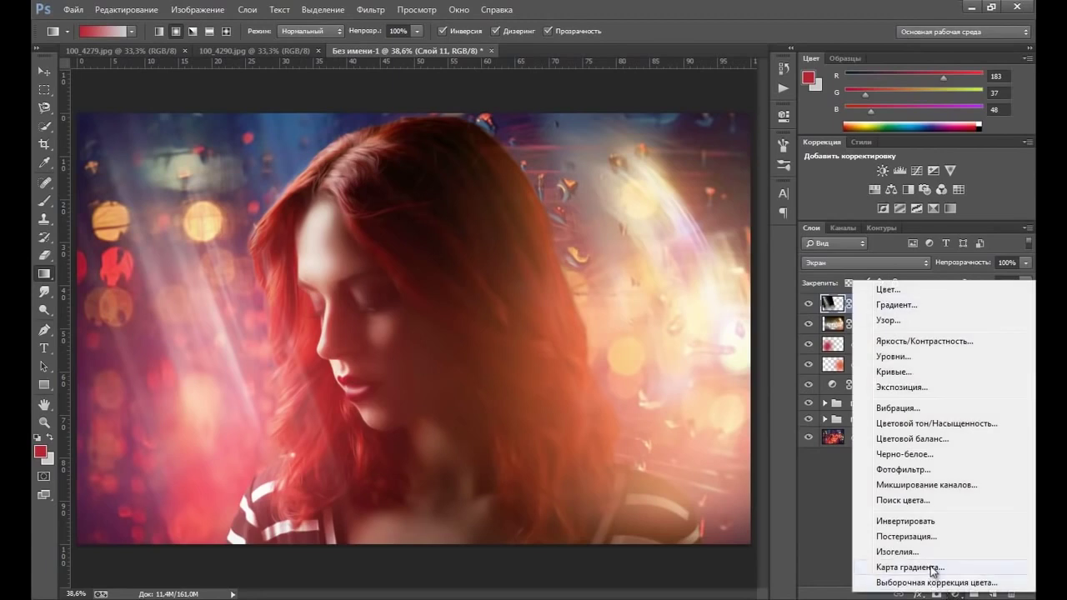
left_click(931, 568)
left_click(678, 153)
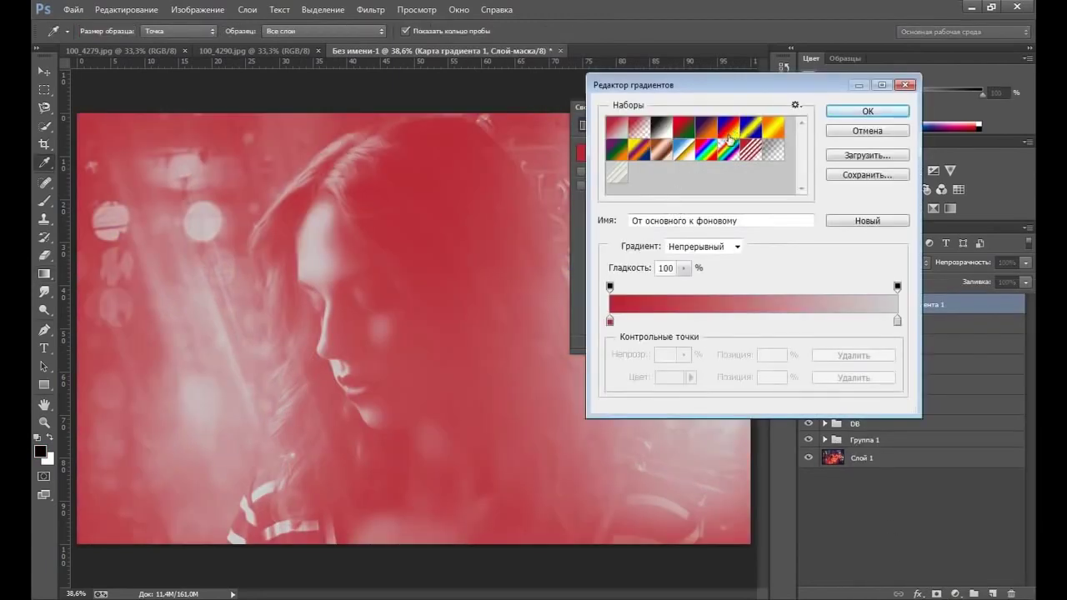
left_click(731, 130)
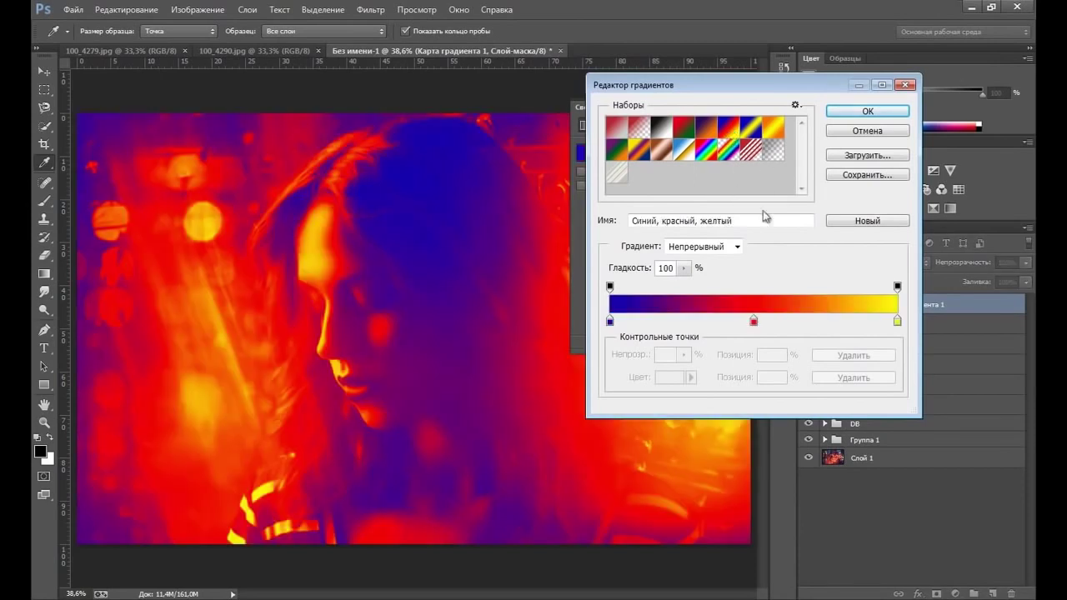
Step: Set the gradient's left stop to navy #171433 and middle stop to plum #71203c
left_click(610, 321)
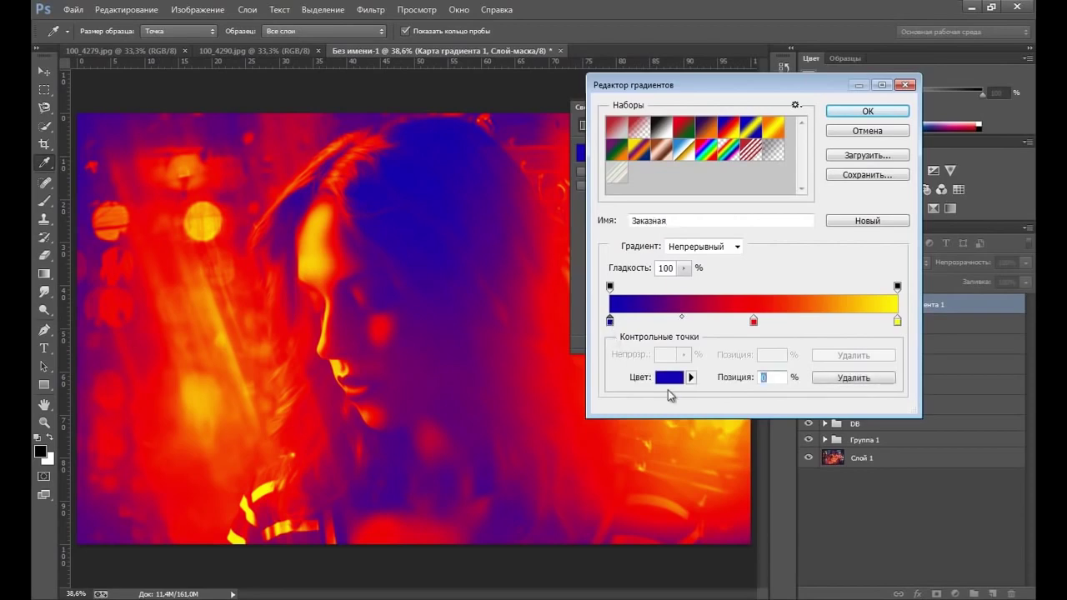
left_click(669, 377)
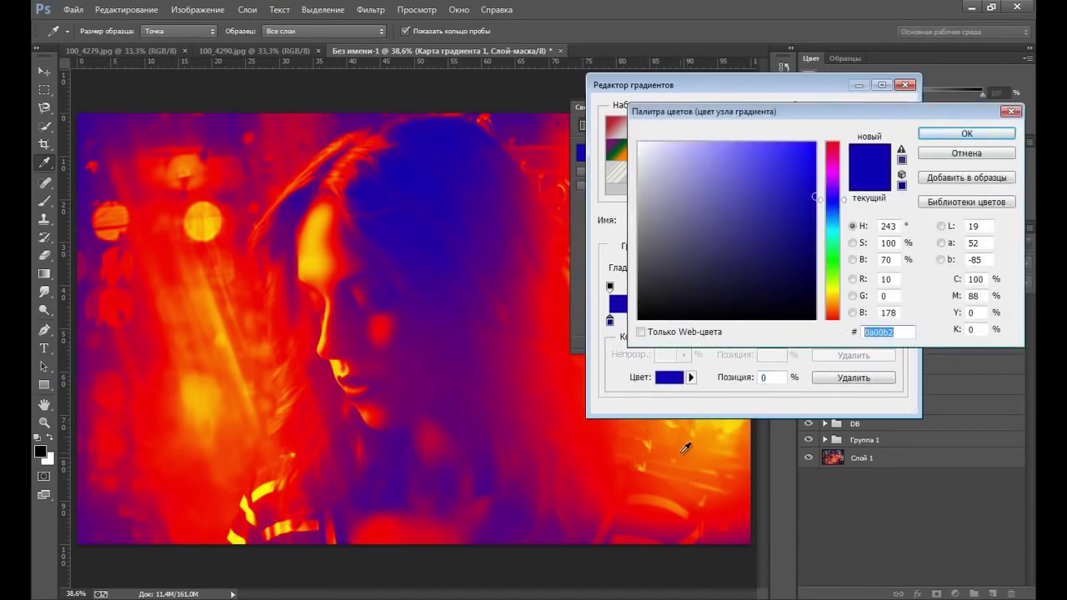
type("17")
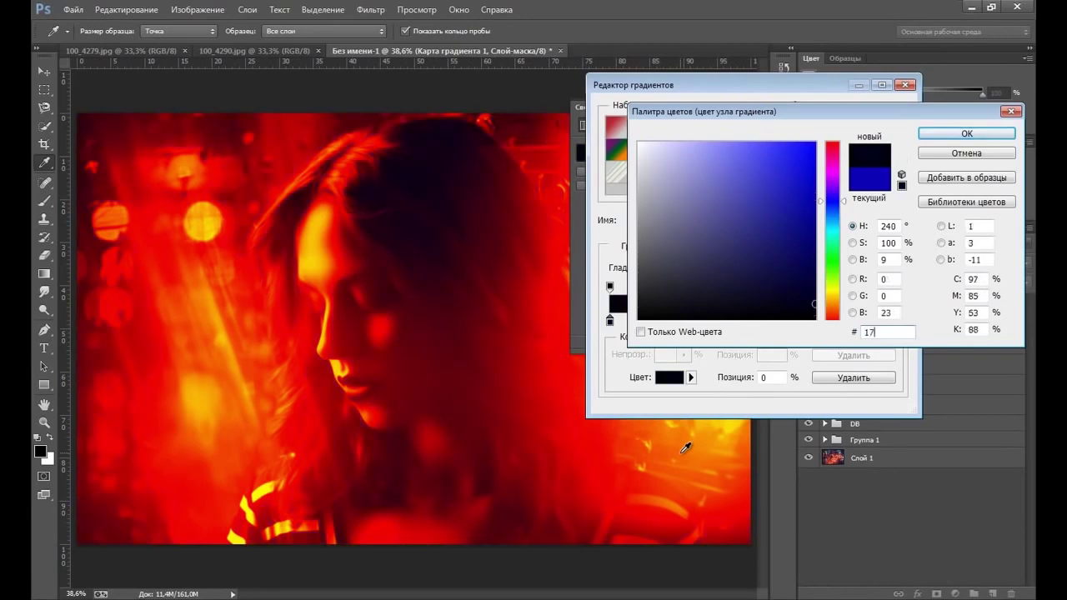
type("1433")
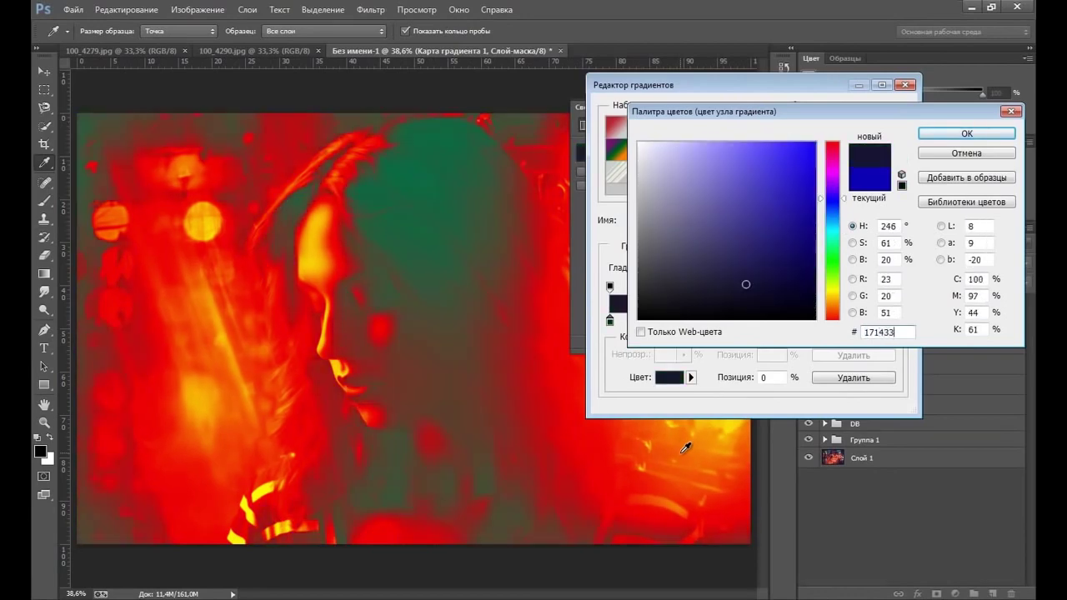
left_click(967, 135)
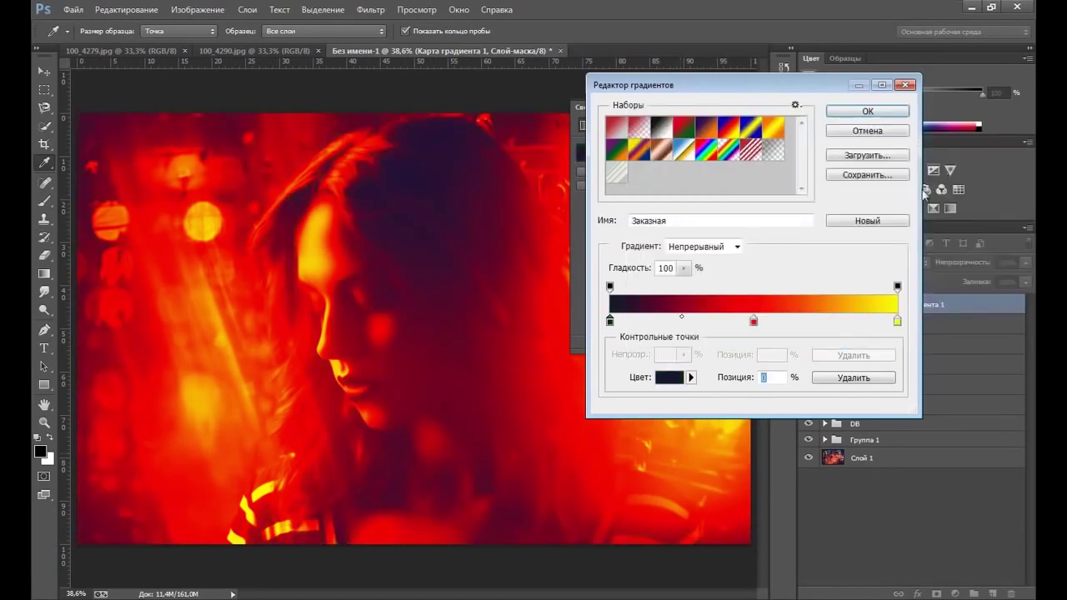
left_click(754, 322)
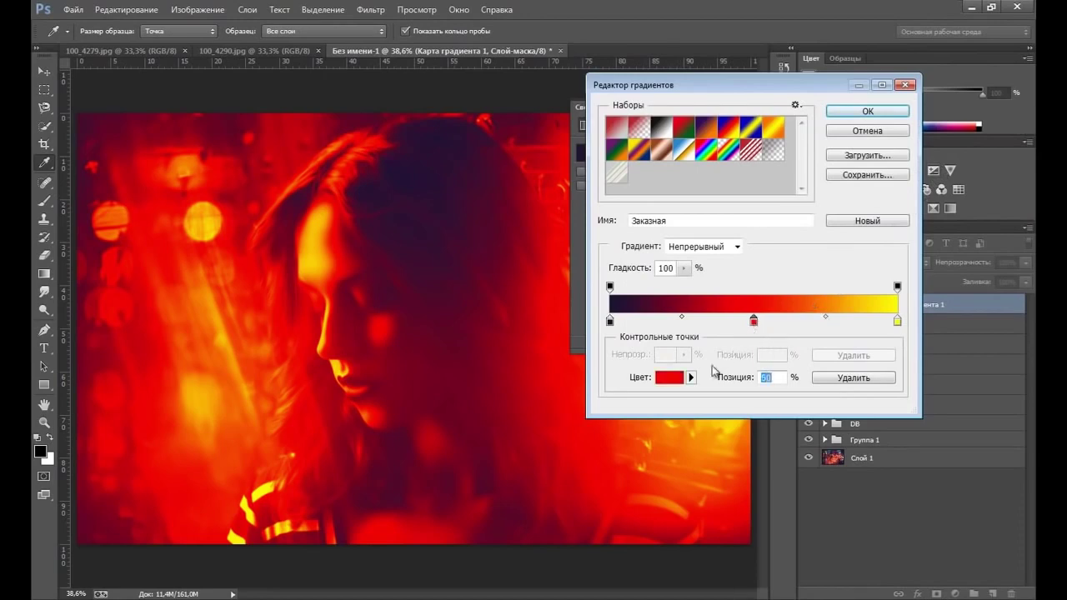
left_click(669, 377)
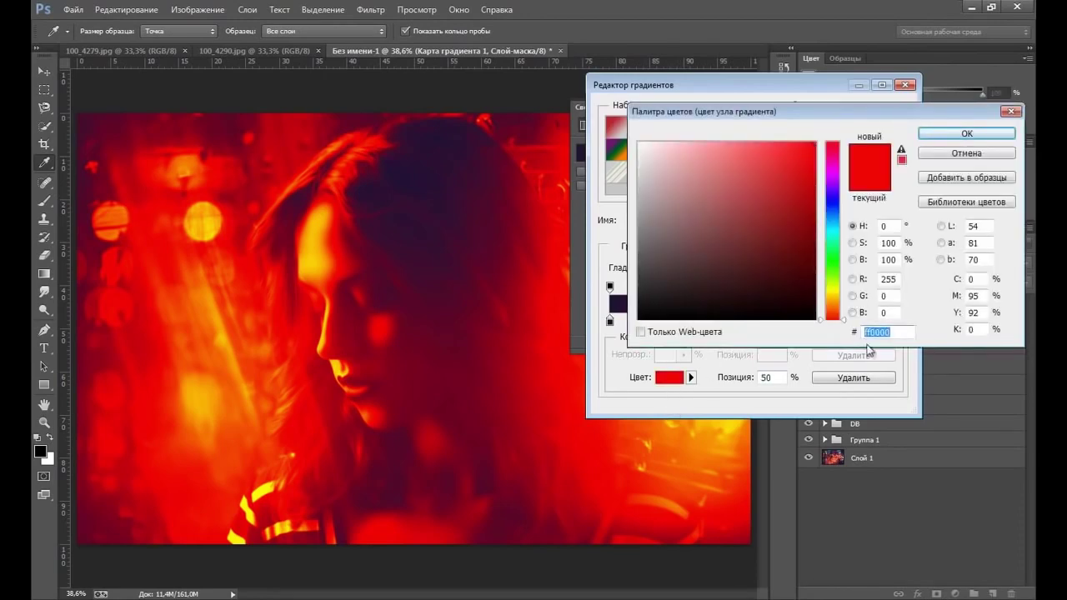
type("7")
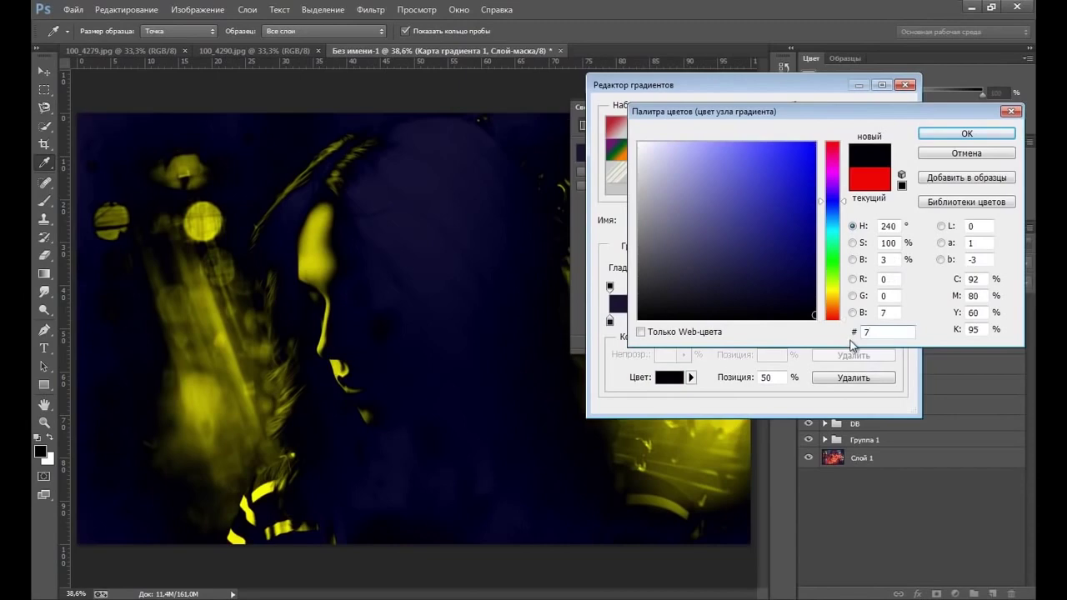
type("120")
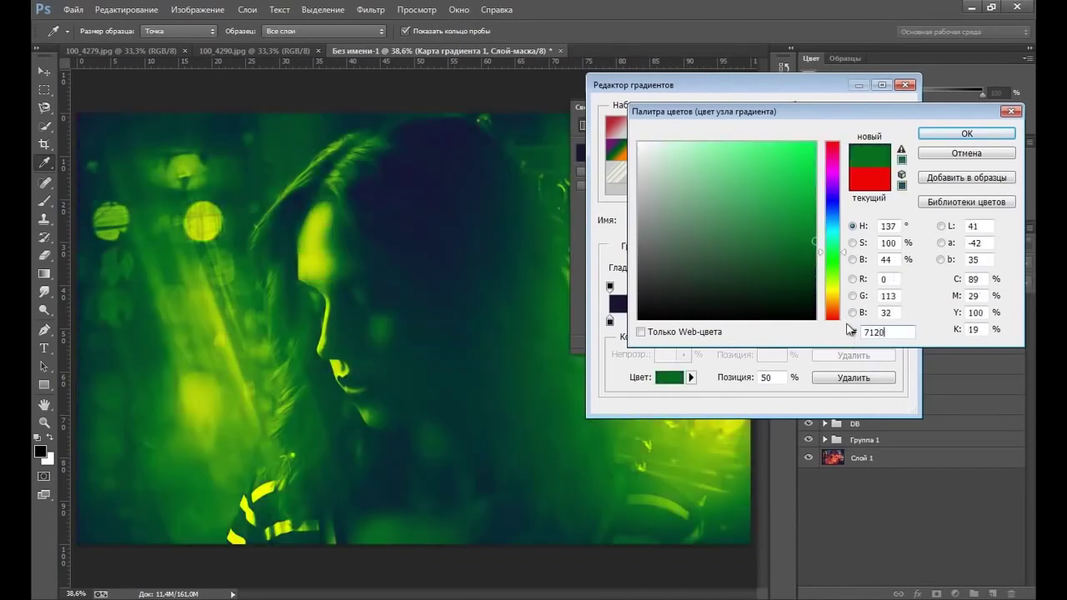
type("3c")
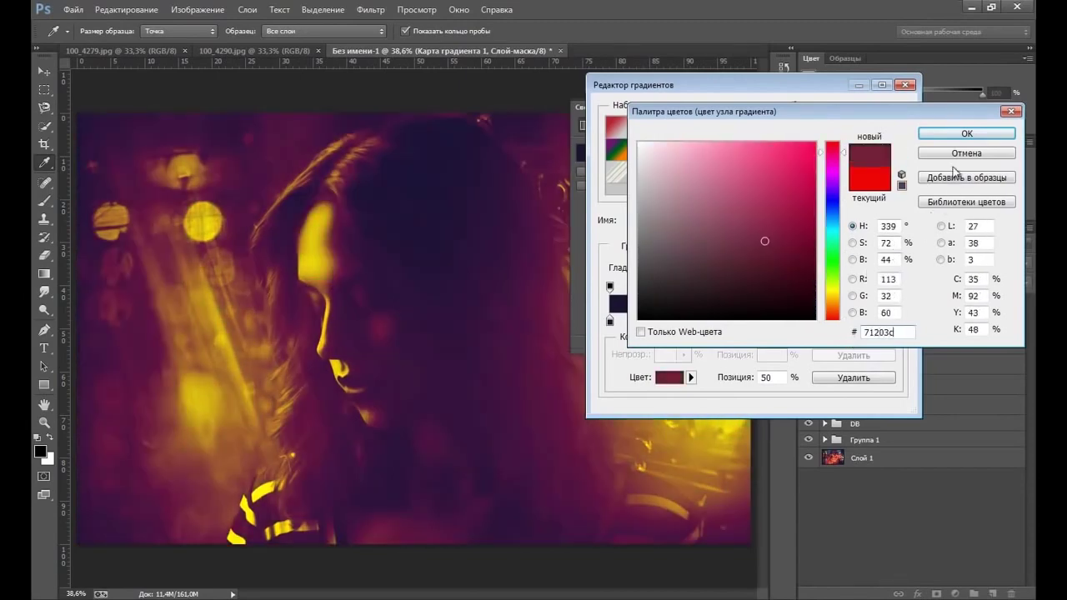
left_click(957, 140)
Step: Set the last gradient stop to pale gold #eac968 and accept the gradient
left_click(897, 321)
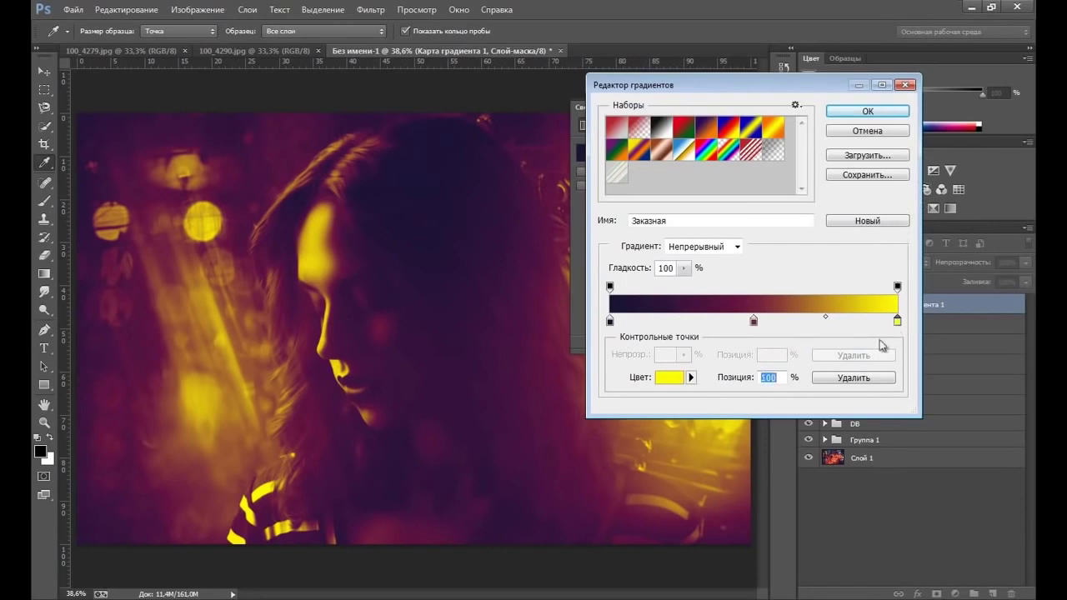
left_click(671, 378)
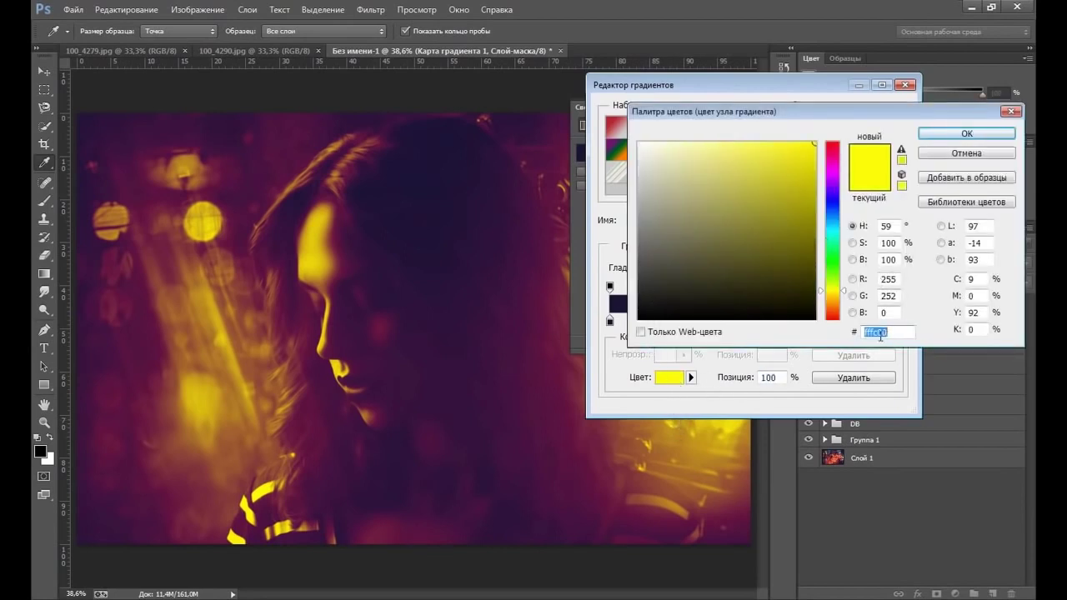
type("ea")
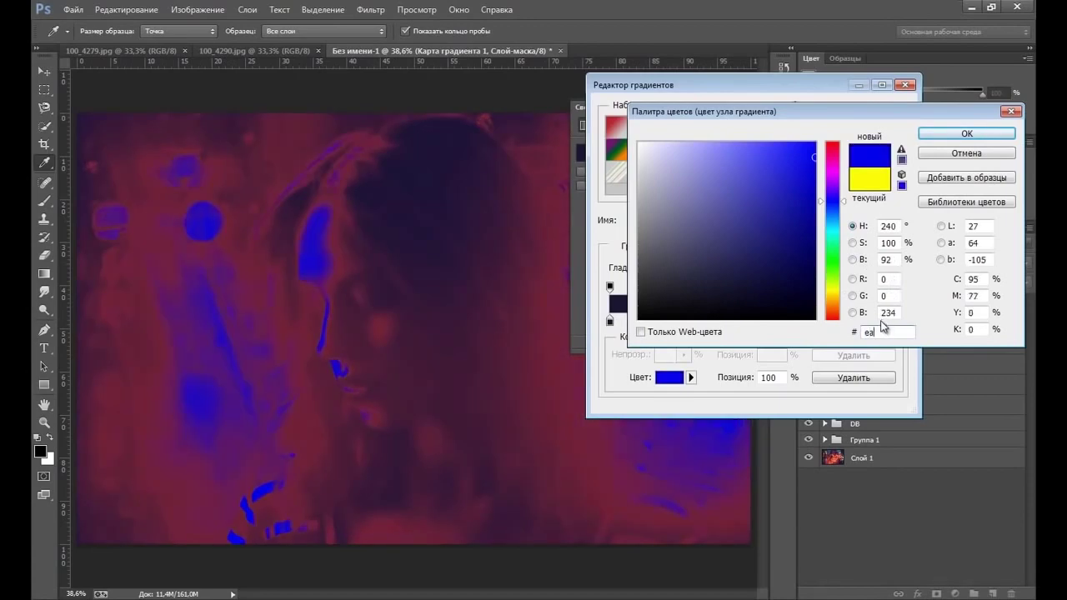
type("c")
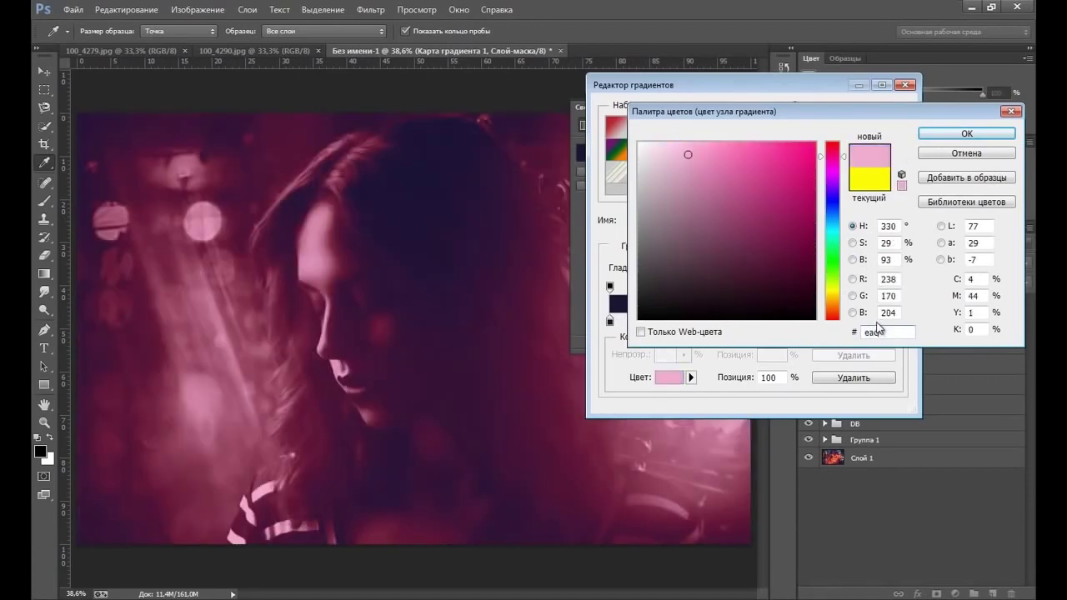
type("968")
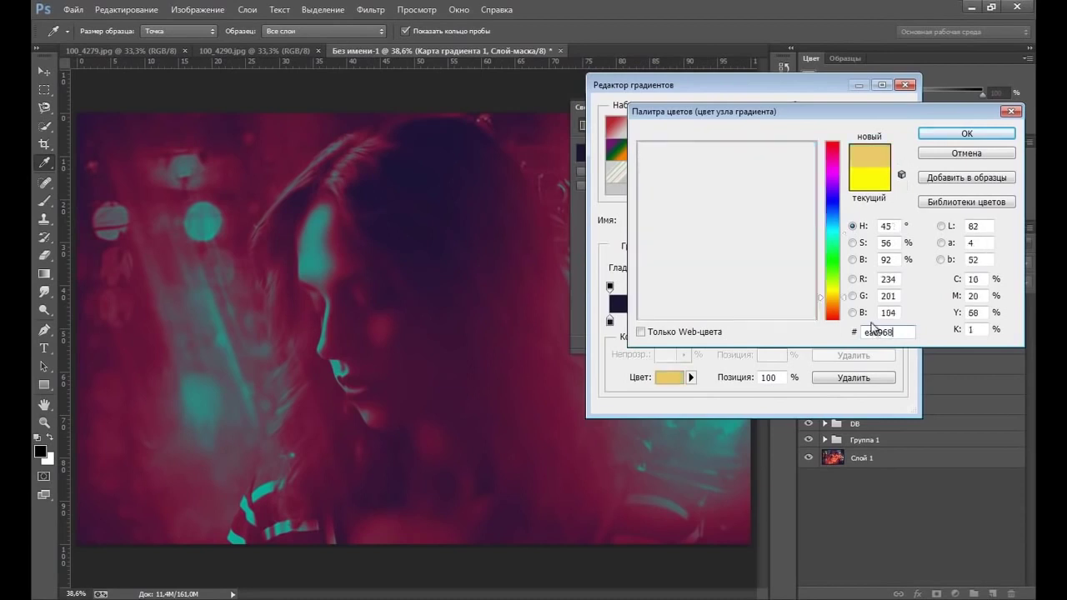
left_click(949, 135)
left_click(884, 113)
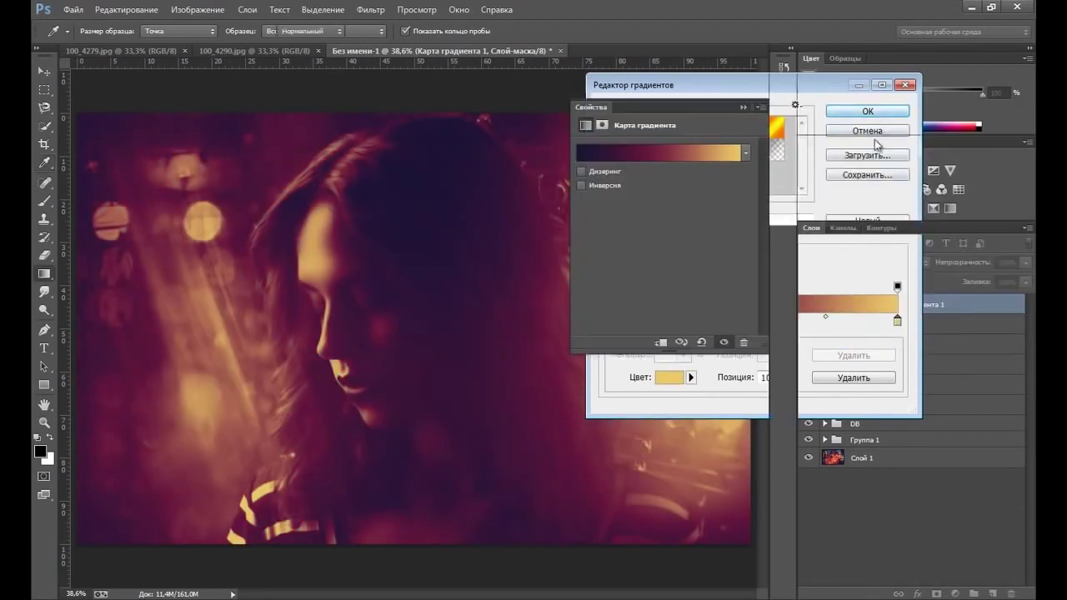
left_click(744, 108)
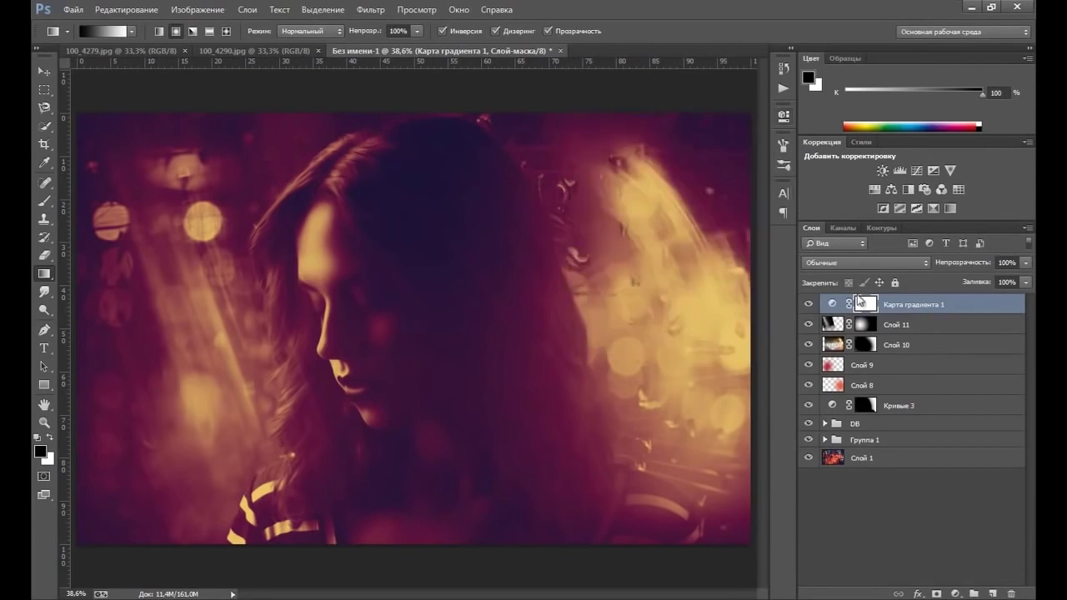
Step: Blend Карта градиента 1 in Screen mode and toggle it to compare
left_click(923, 262)
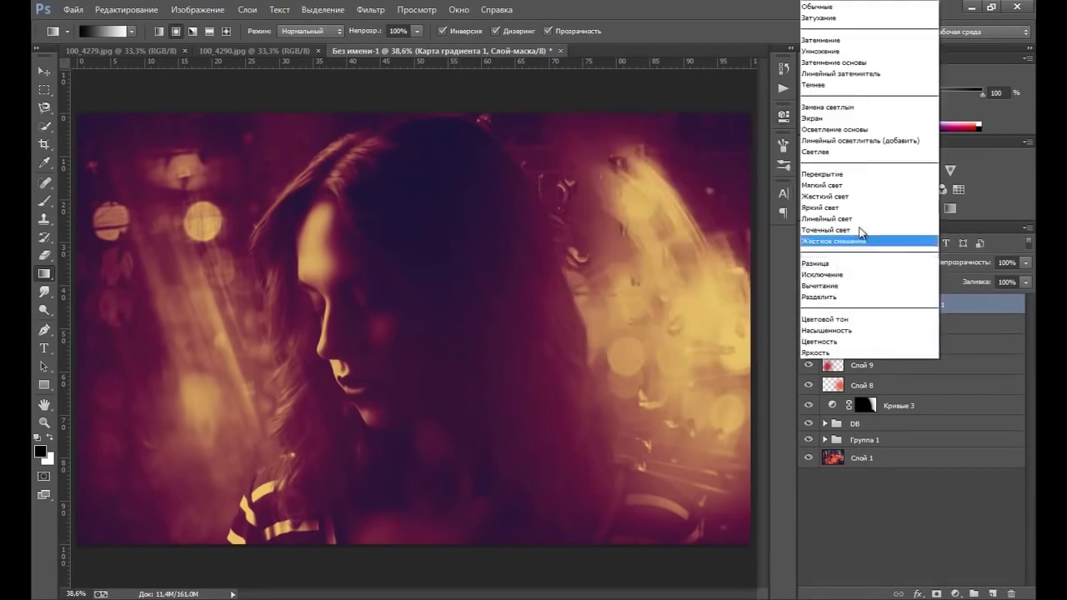
left_click(823, 121)
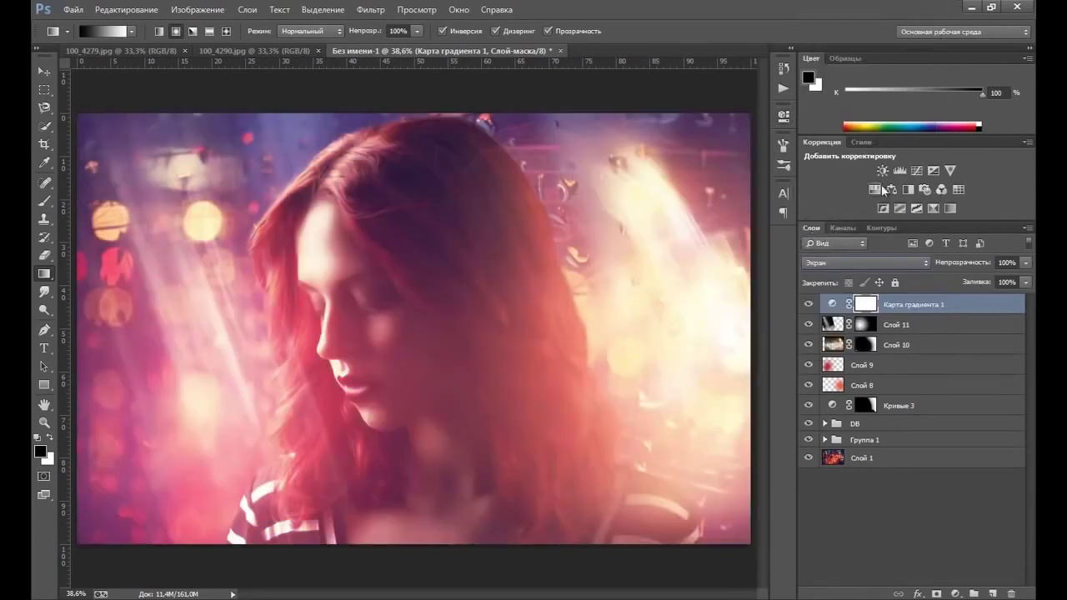
left_click(809, 304)
Step: Lower the gradient map's opacity to 65%, compare, and target its layer mask
left_click(1026, 262)
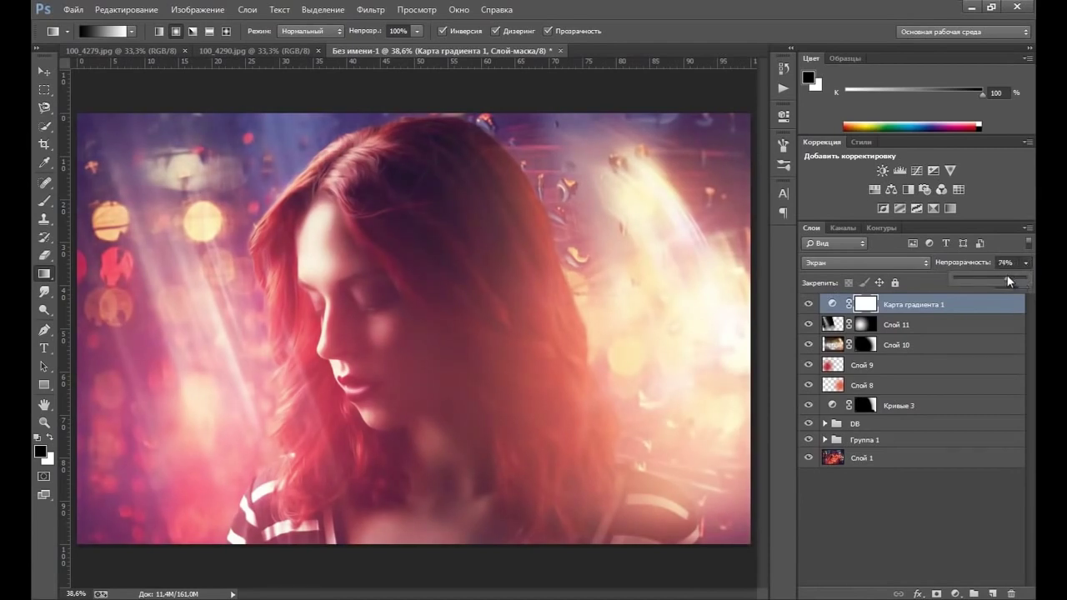
left_click_drag(1010, 276, 1008, 276)
left_click(808, 305)
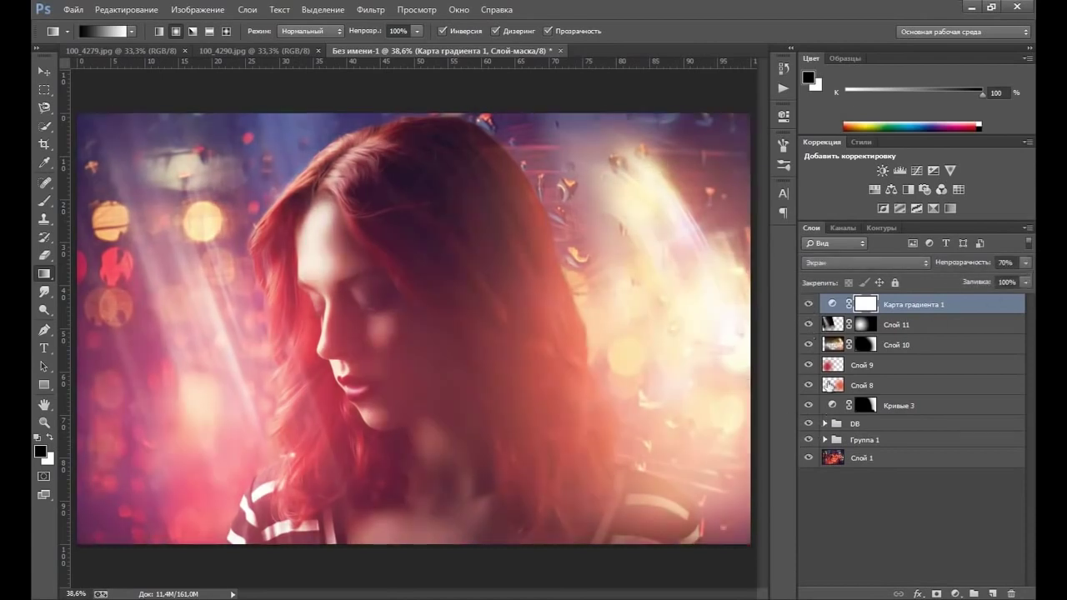
left_click(1025, 263)
left_click(808, 305)
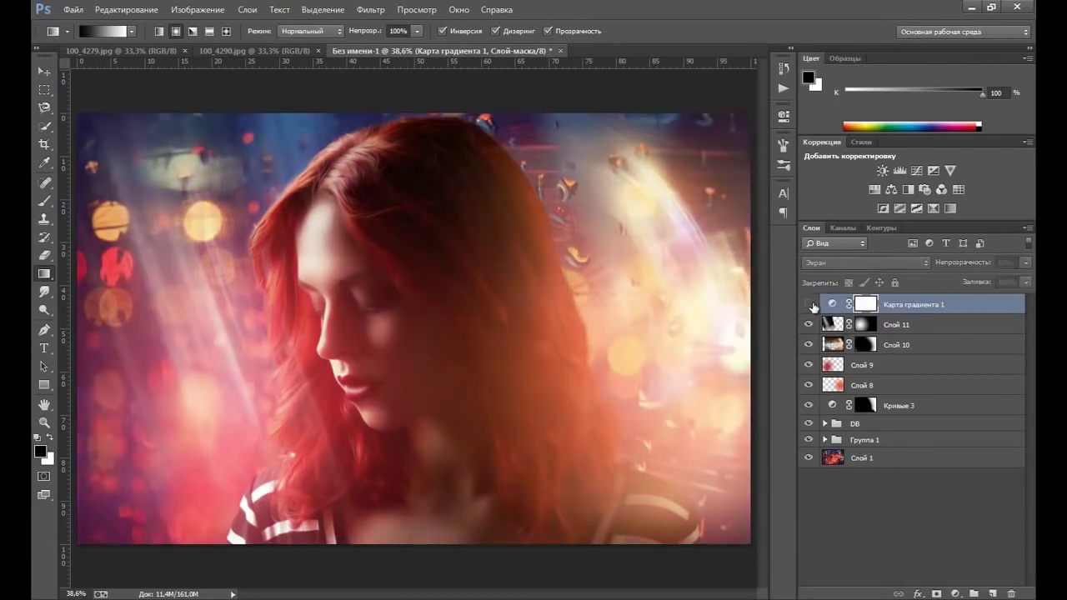
left_click(909, 310)
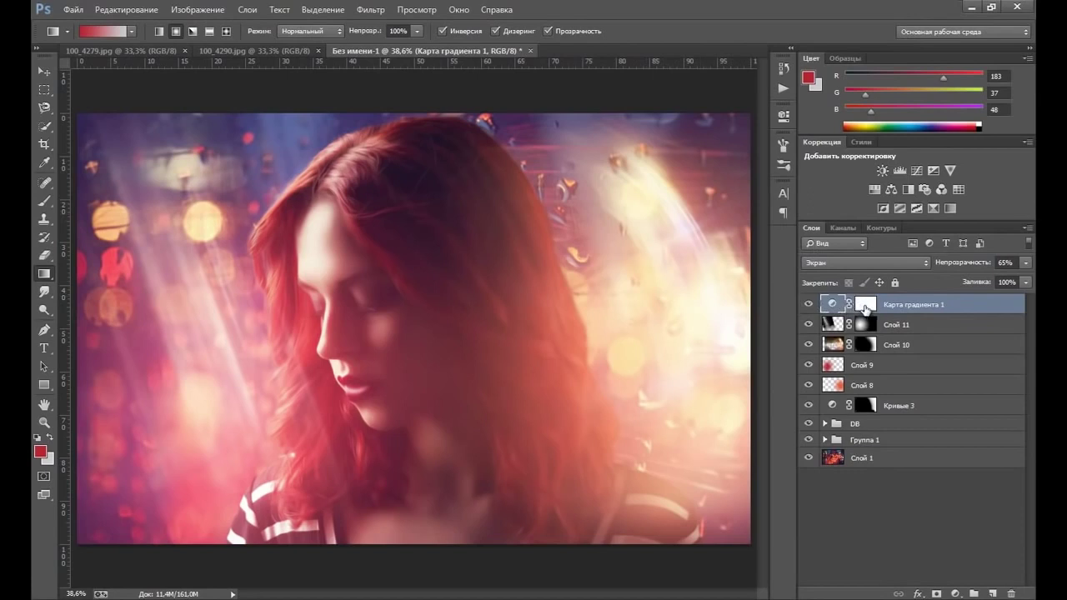
left_click(866, 306)
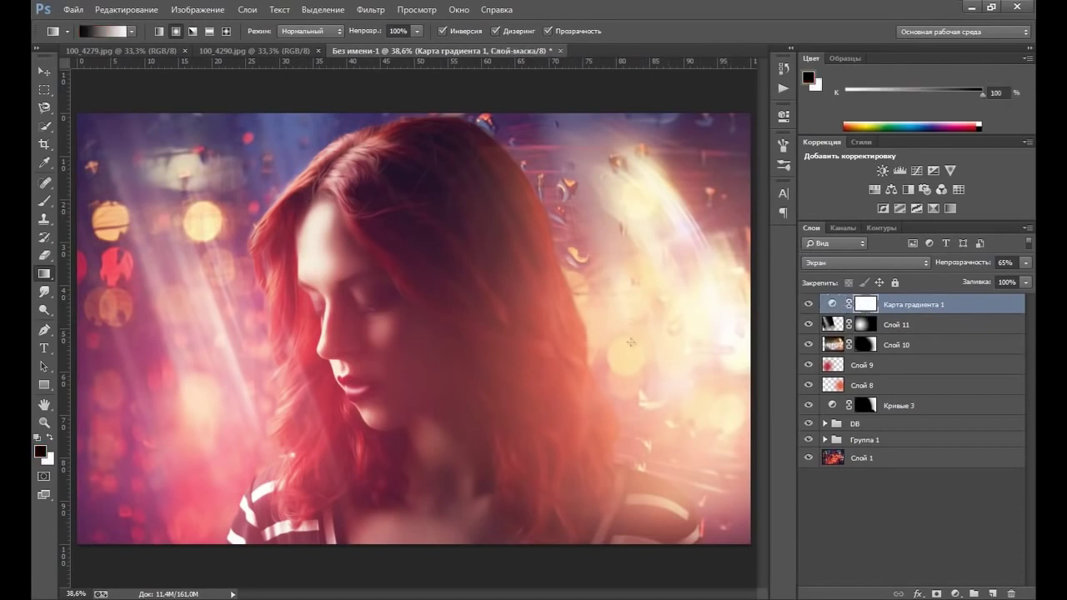
Step: Set up a soft brush, sizing it to 200 px and then up to 1400 px
left_click(46, 204)
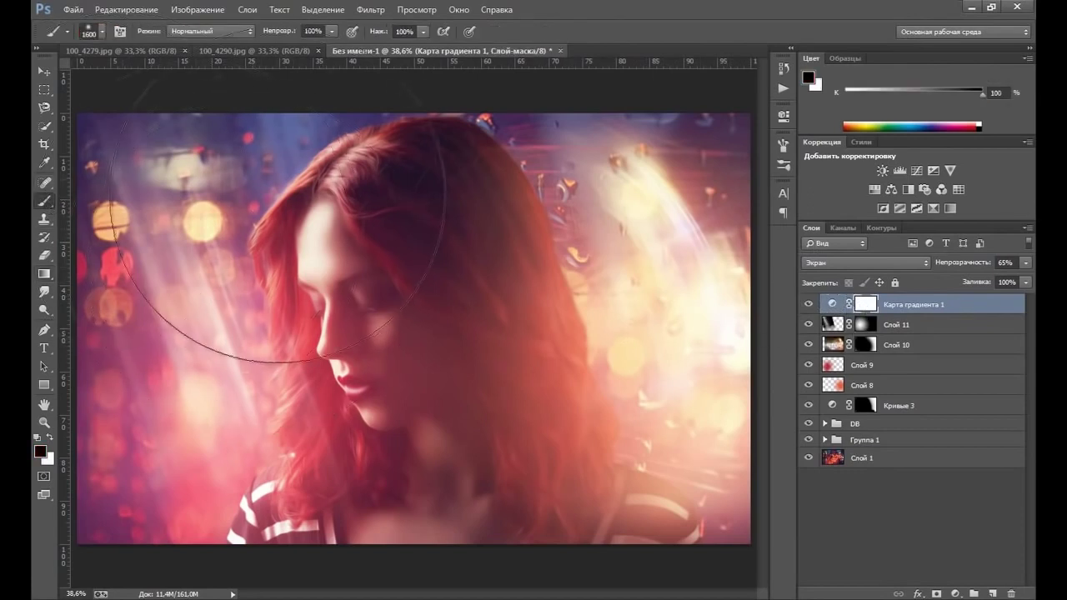
left_click(102, 32)
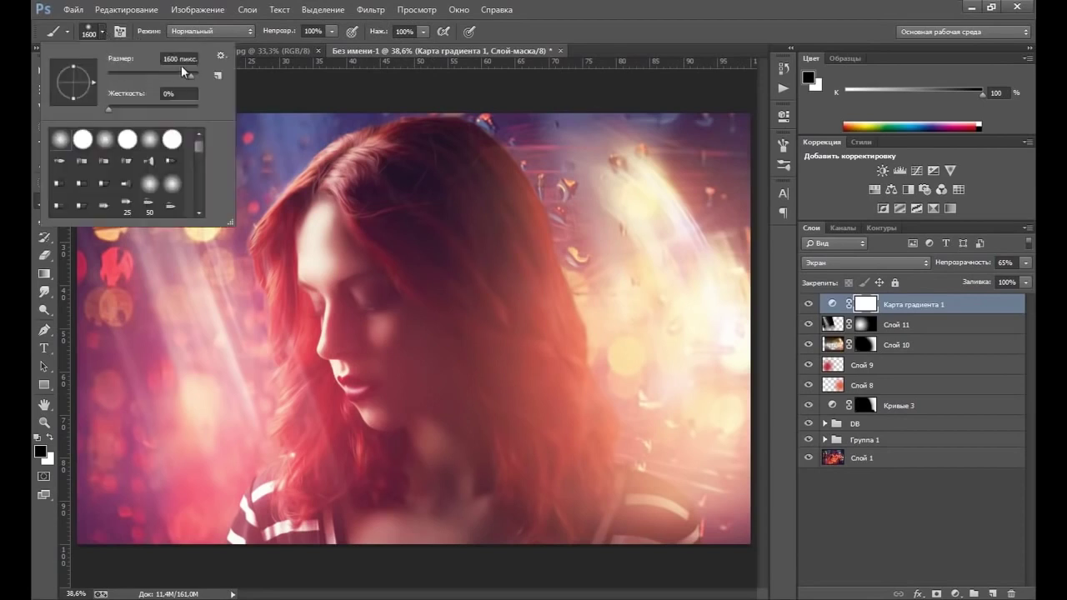
left_click_drag(182, 73, 184, 74)
left_click(315, 32)
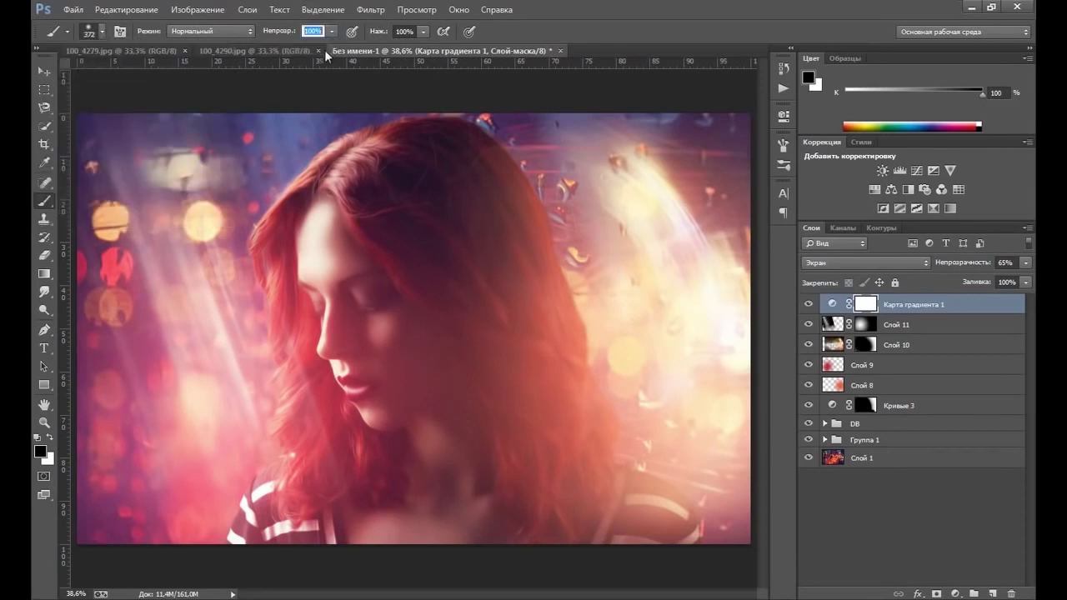
left_click(330, 32)
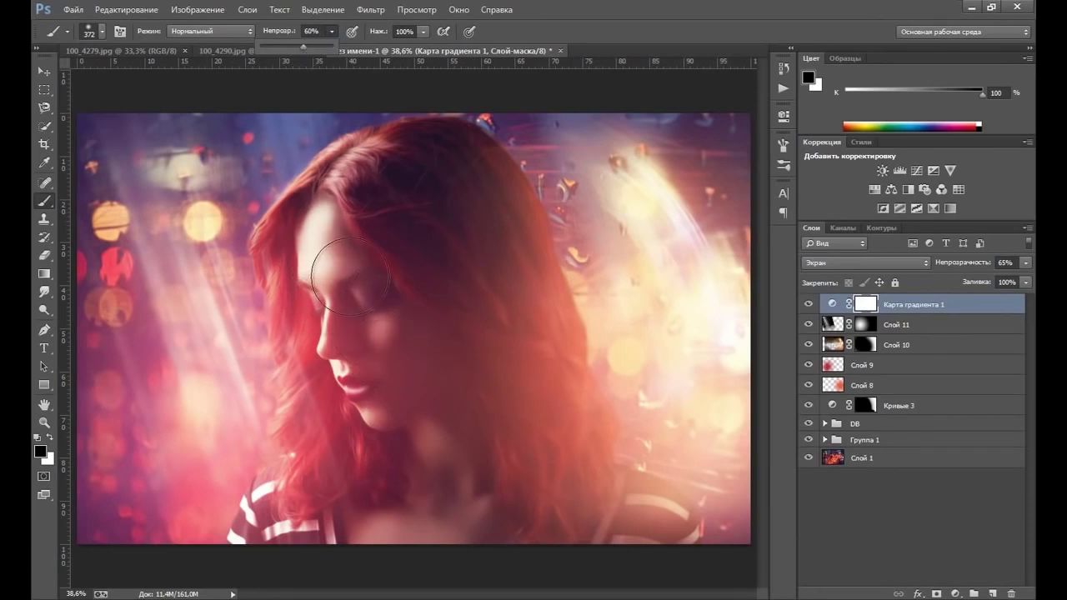
right_click(428, 358)
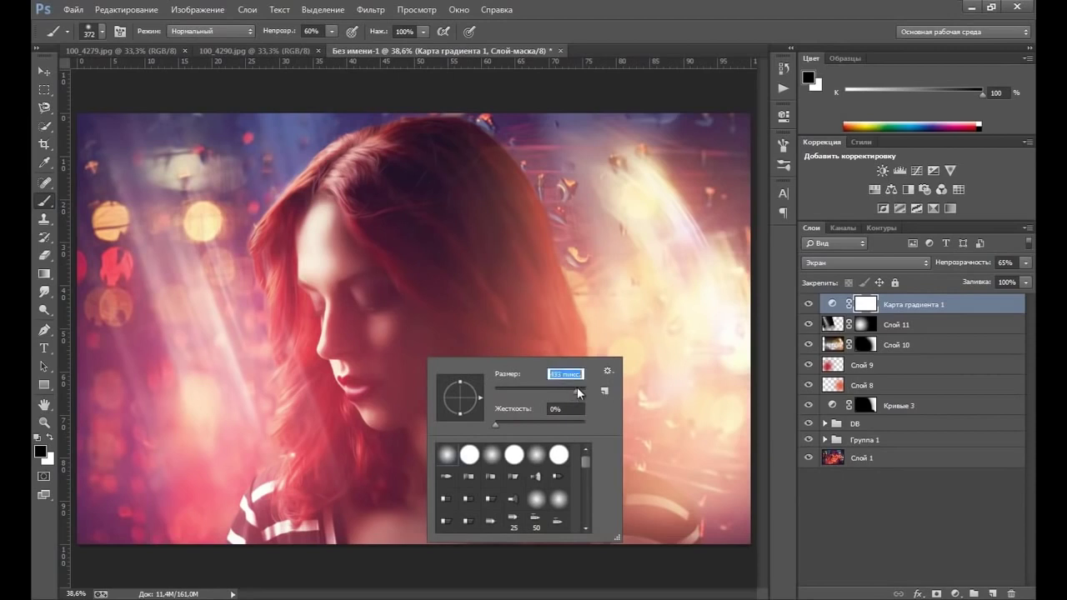
left_click_drag(577, 387, 575, 388)
type("200")
key("Return")
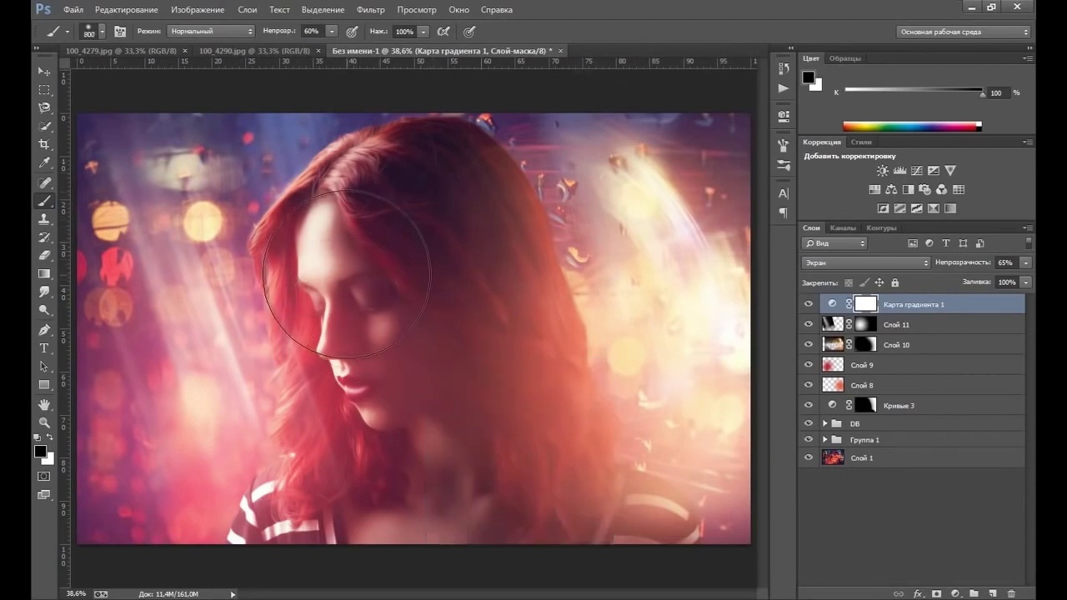
key("bracketright")
key("bracketright")
key("bracketright")
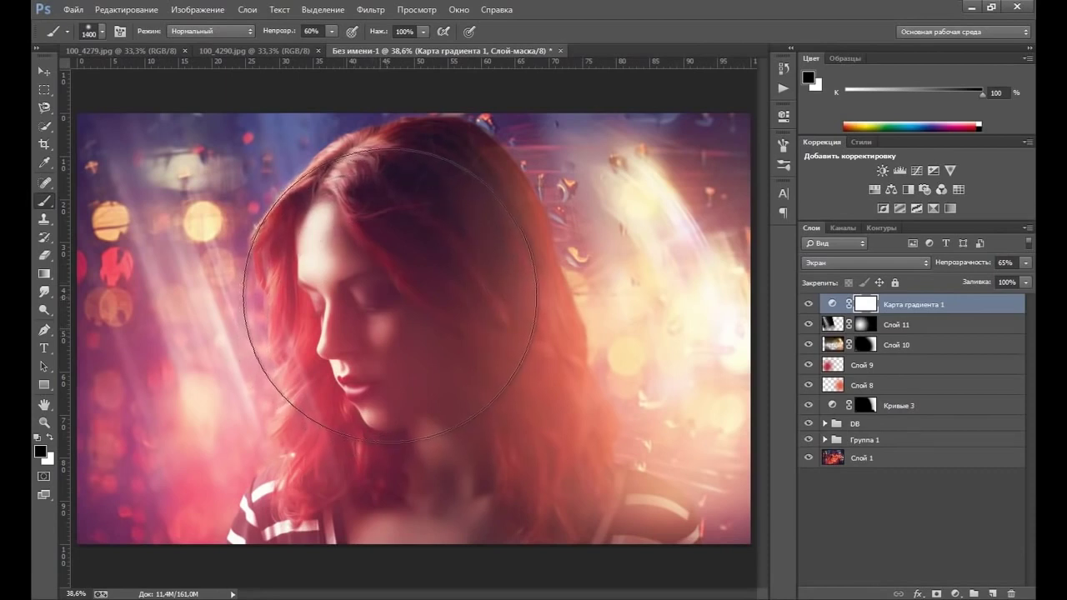
Step: Paint the gradient map off the face, compare, and stamp visible layers into Слой 12
left_click(388, 296)
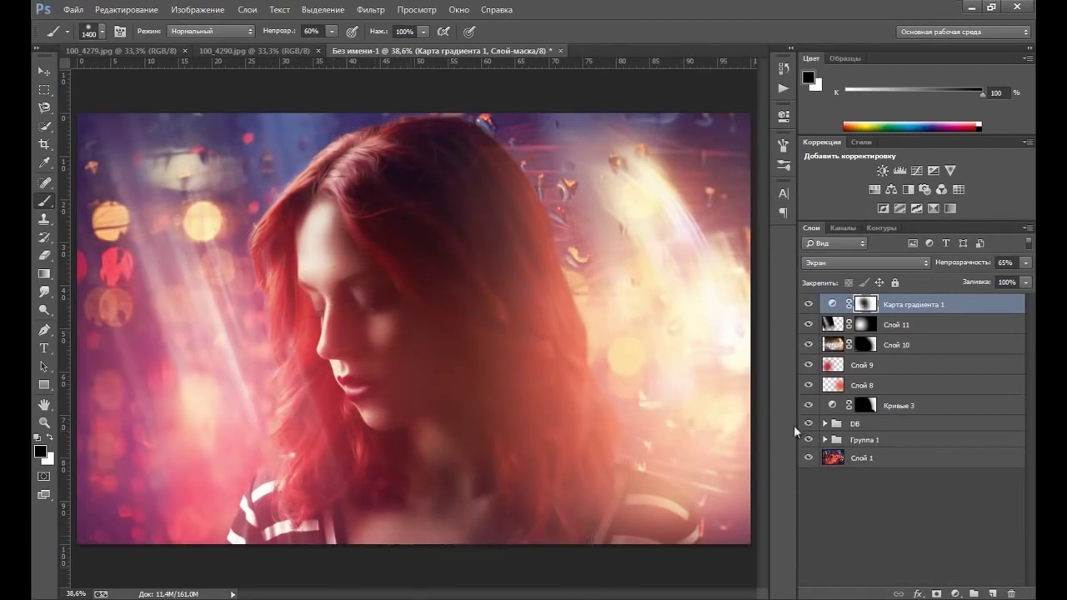
left_click(809, 305)
key("ctrl+2")
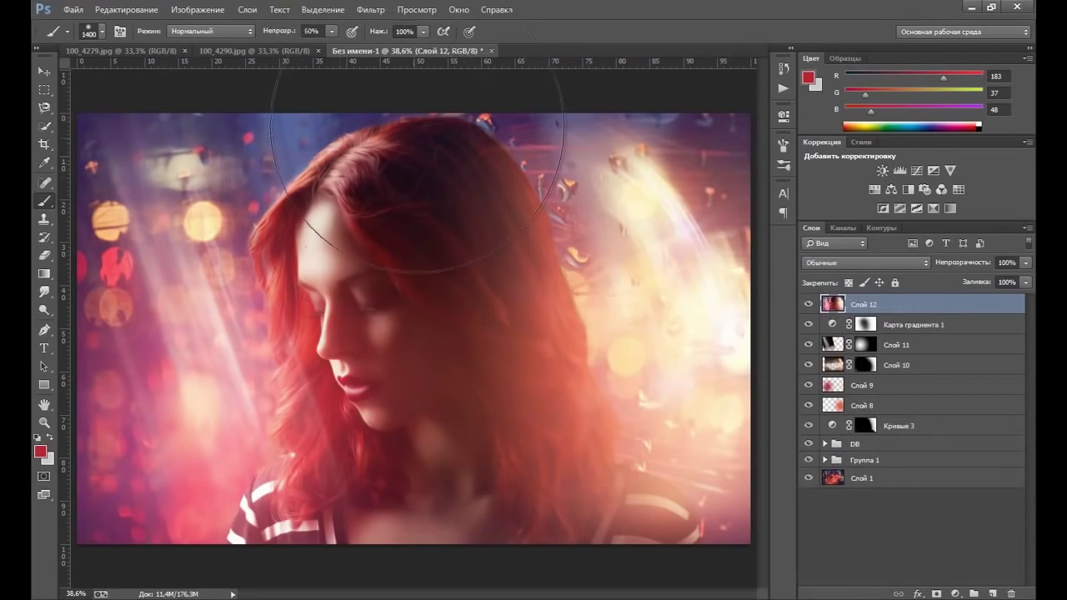
Step: Apply a directional Lighting Effect on Слой 12 centred on the face, intensity 26, hotspot 18
left_click(372, 10)
mouse_move(386, 217)
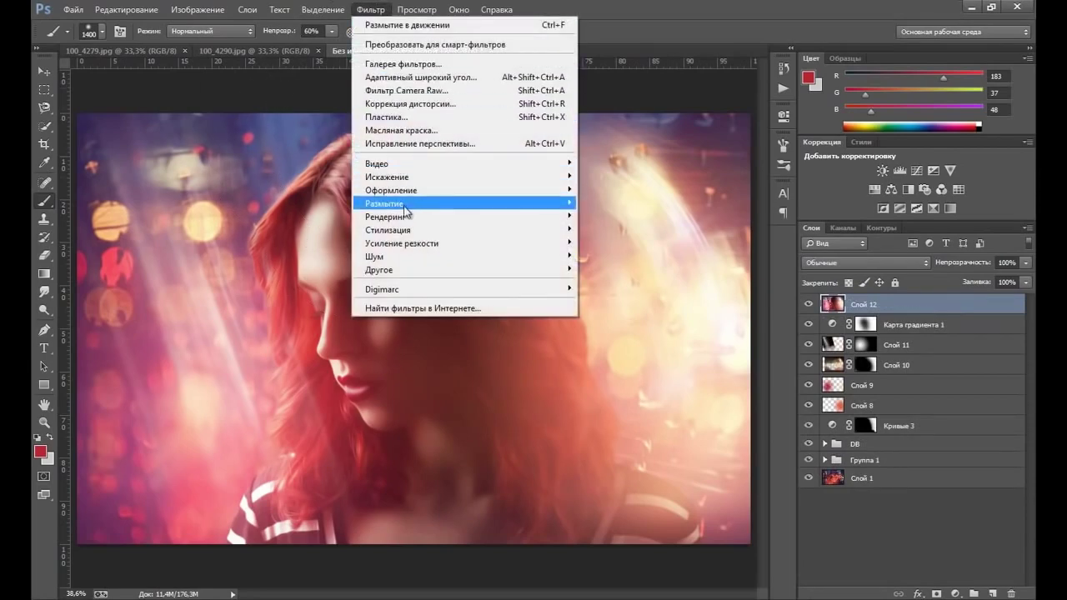
left_click(621, 269)
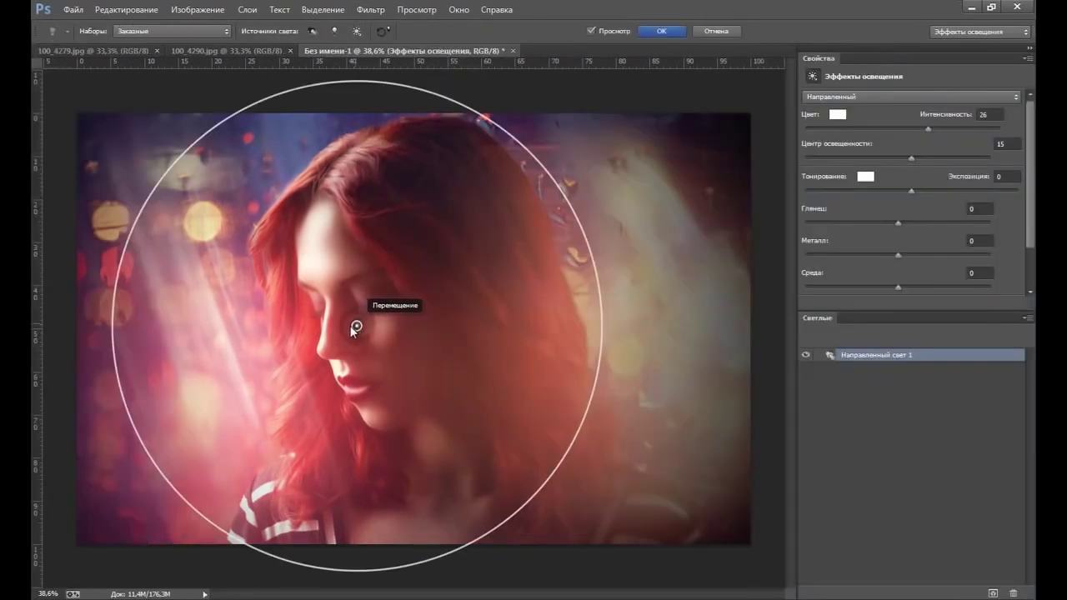
left_click_drag(345, 330, 364, 334)
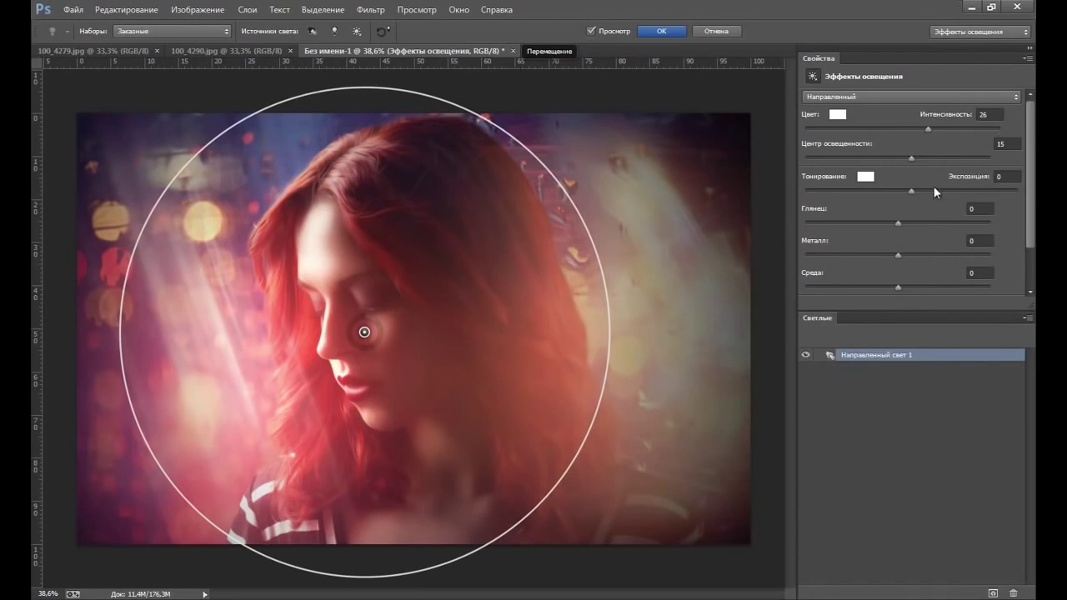
double_click(1010, 145)
type("18")
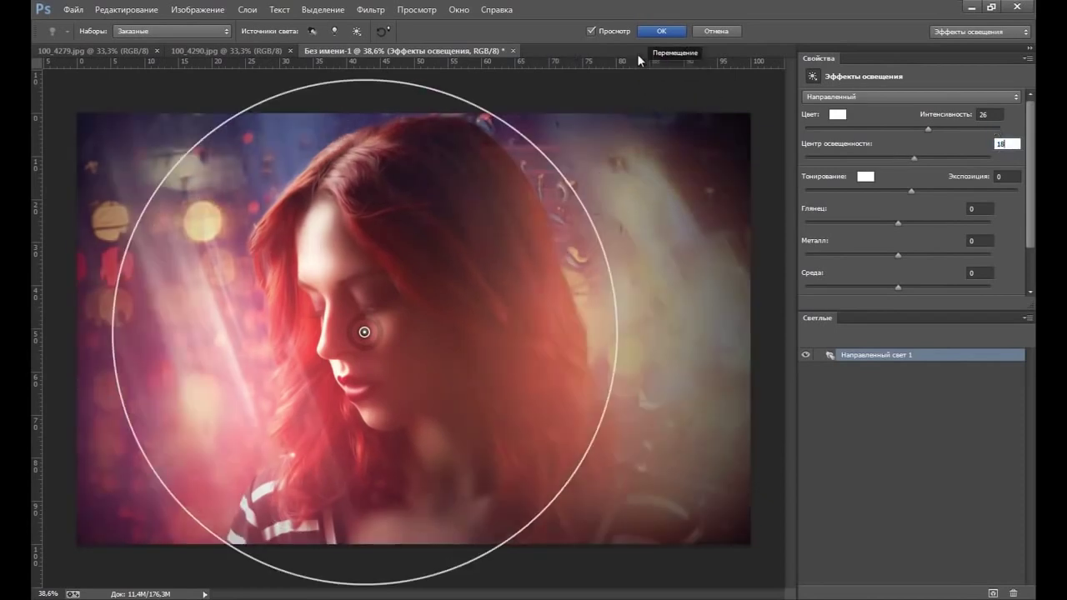
left_click(659, 32)
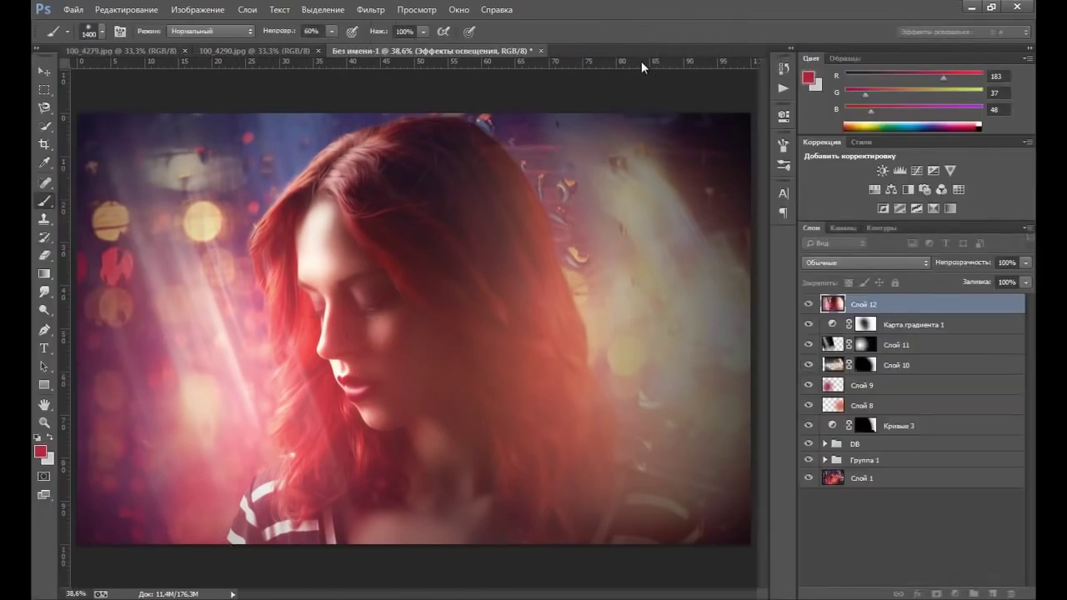
left_click(808, 324)
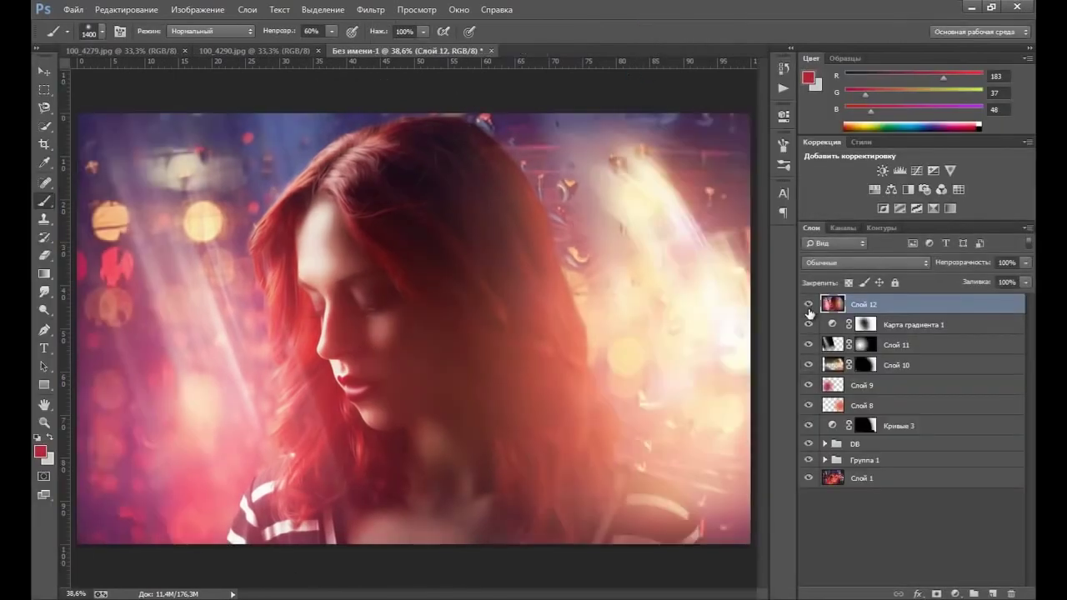
Step: Show the layer again, brush over the right side, and desaturate the new Слой 13
left_click(808, 324)
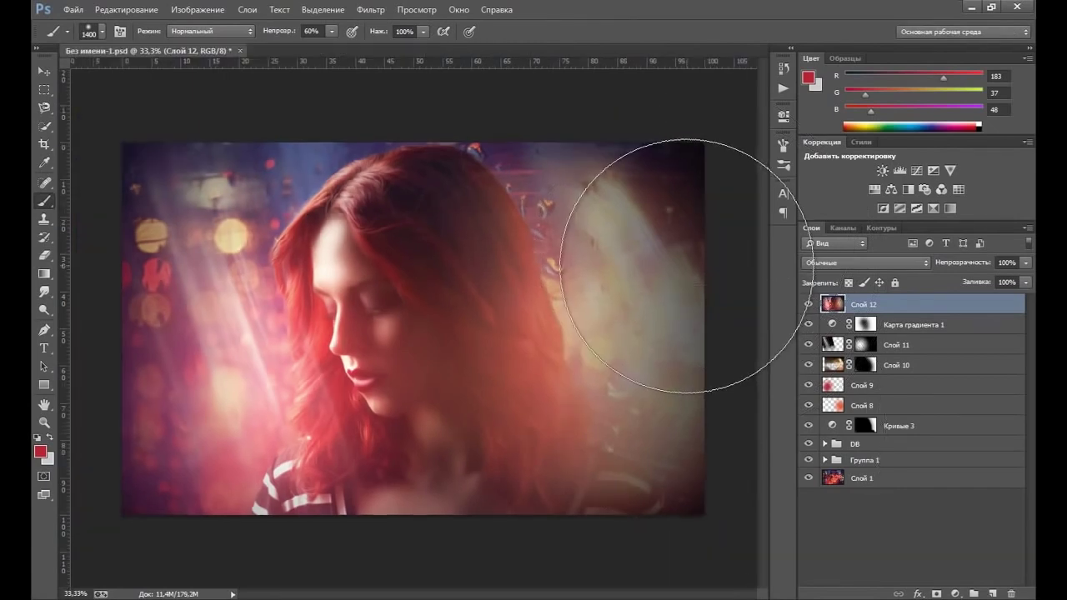
left_click_drag(688, 269, 684, 273)
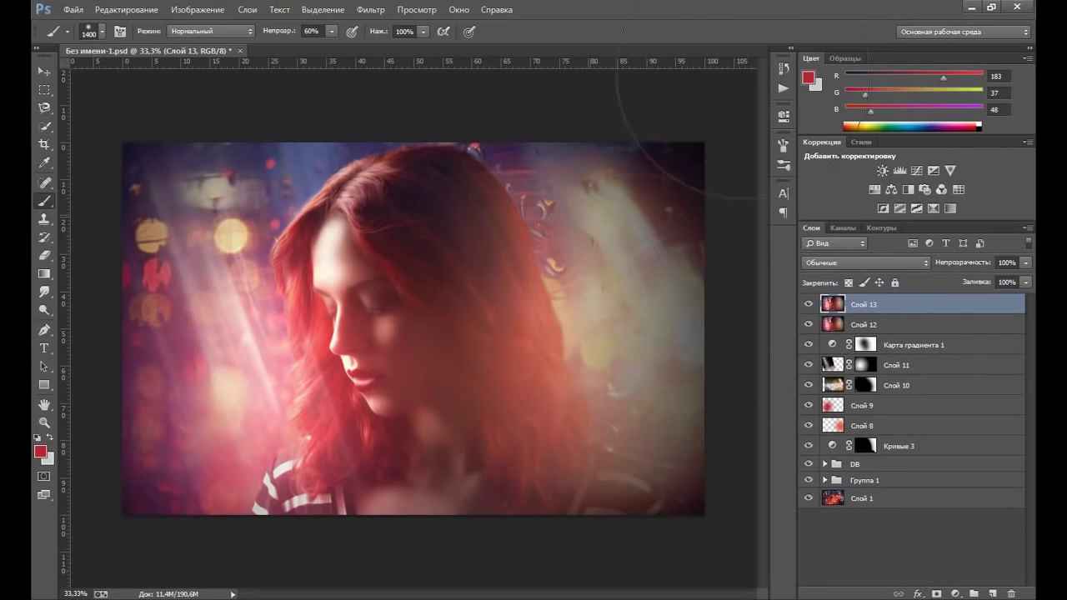
key("ctrl+shift+u")
Step: Set Слой 13 to Overlay at 40% opacity and toggle it to compare
left_click(883, 263)
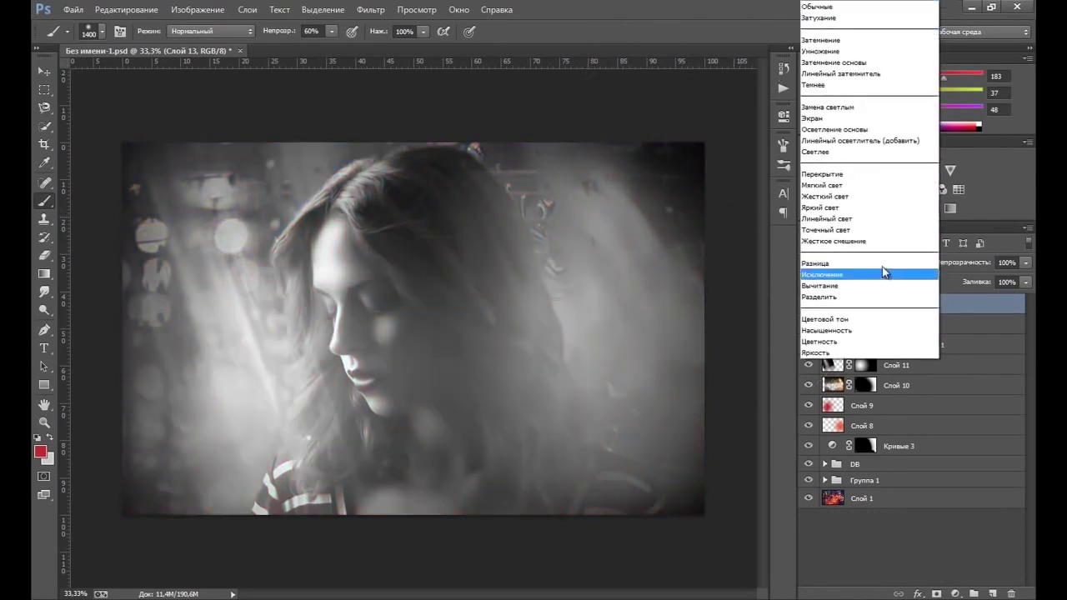
left_click(852, 175)
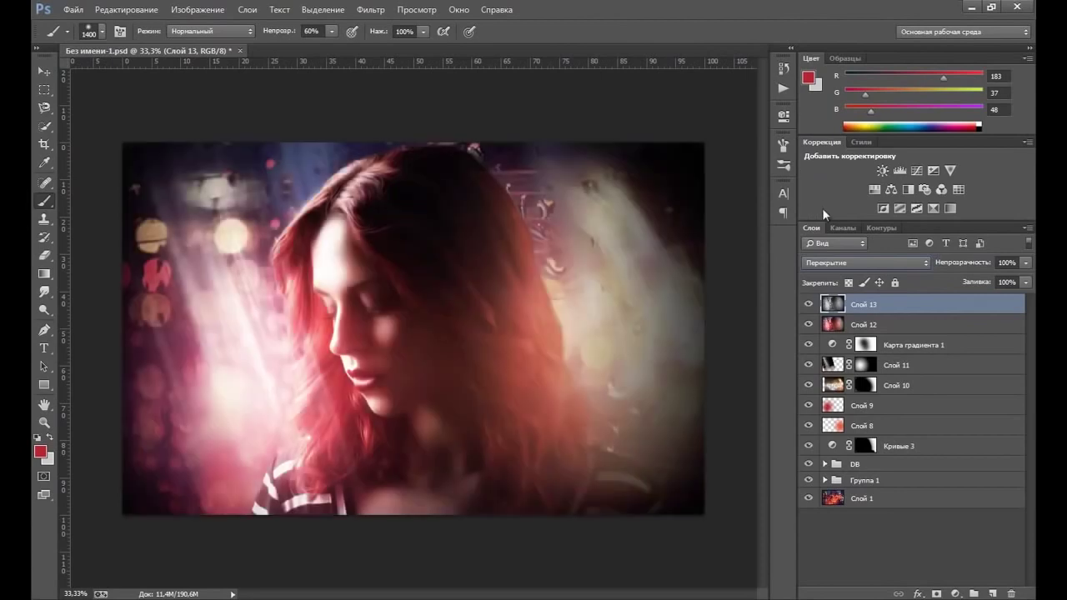
left_click(1027, 263)
left_click_drag(995, 277, 992, 277)
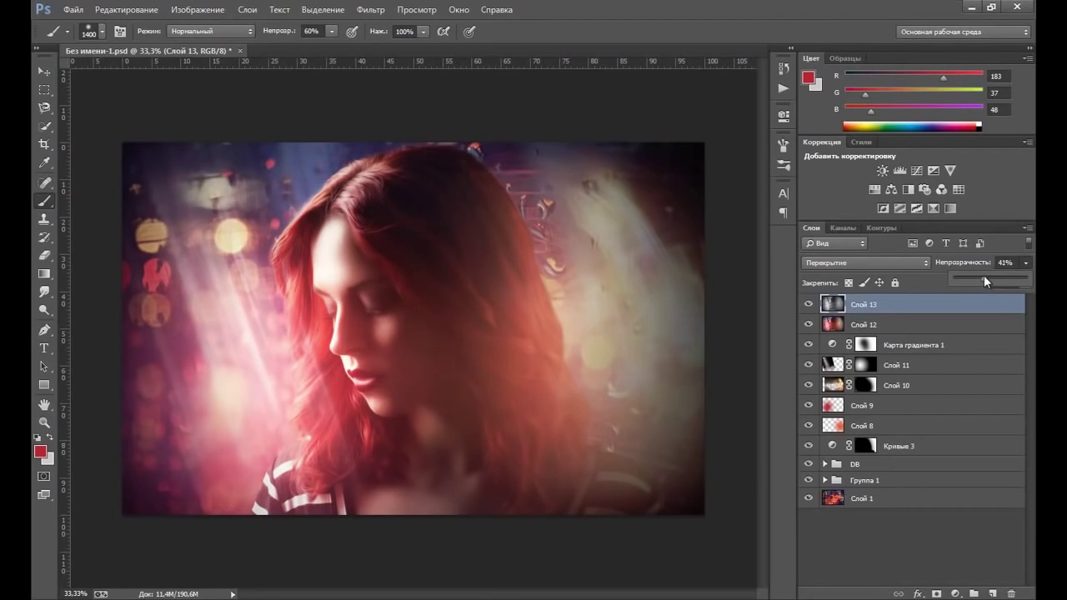
left_click(876, 310)
left_click(808, 305)
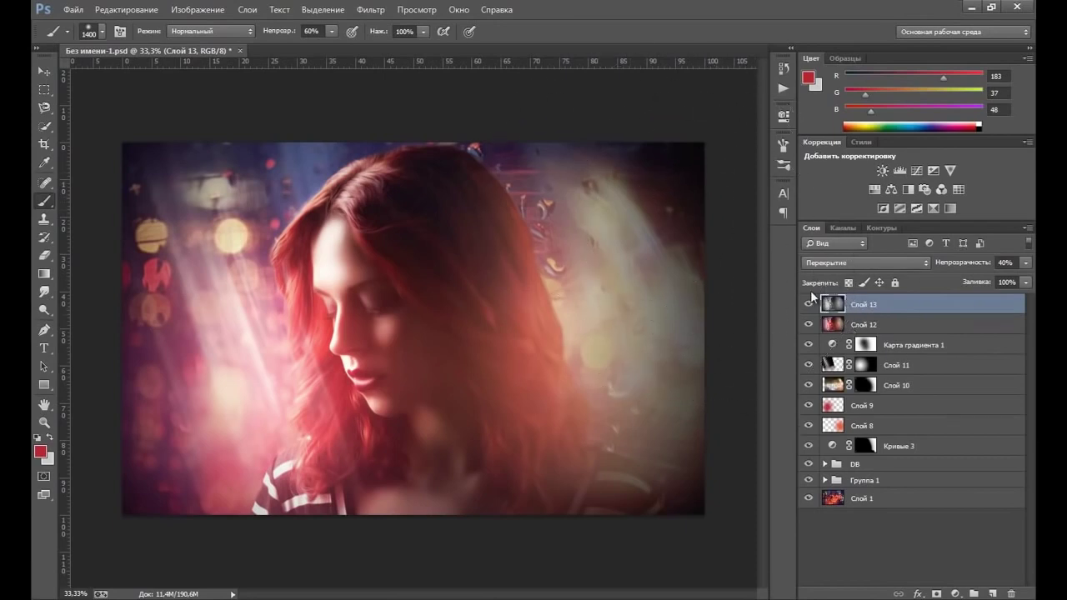
Step: Stamp visible layers into Слой 14, Unsharp Mask it (100%, 2.0 px, threshold 0), then brighten the right-side smoke
key("ctrl+shift+alt+e")
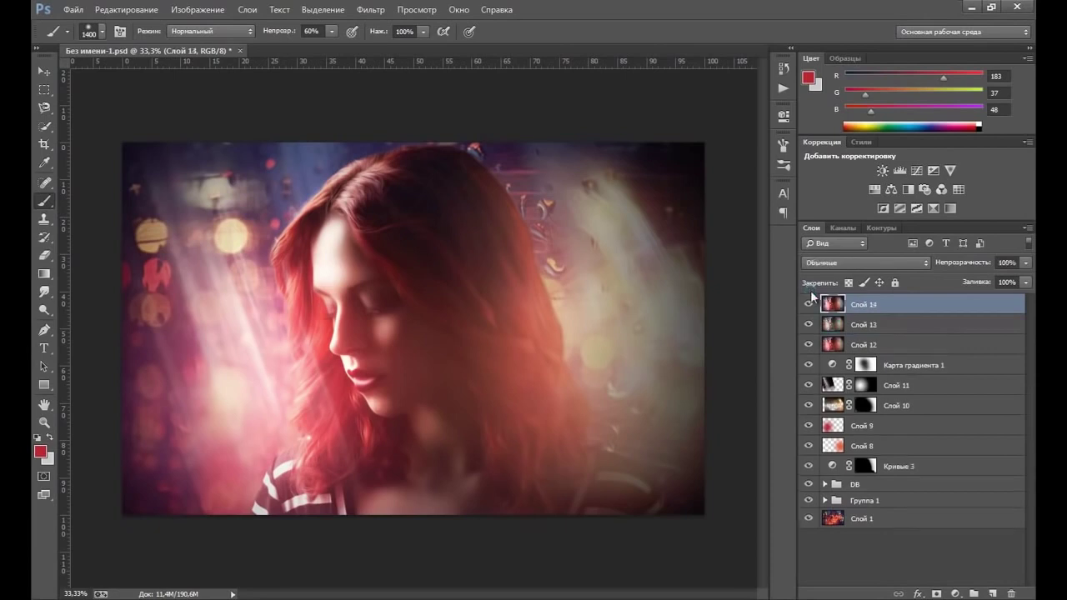
left_click(368, 8)
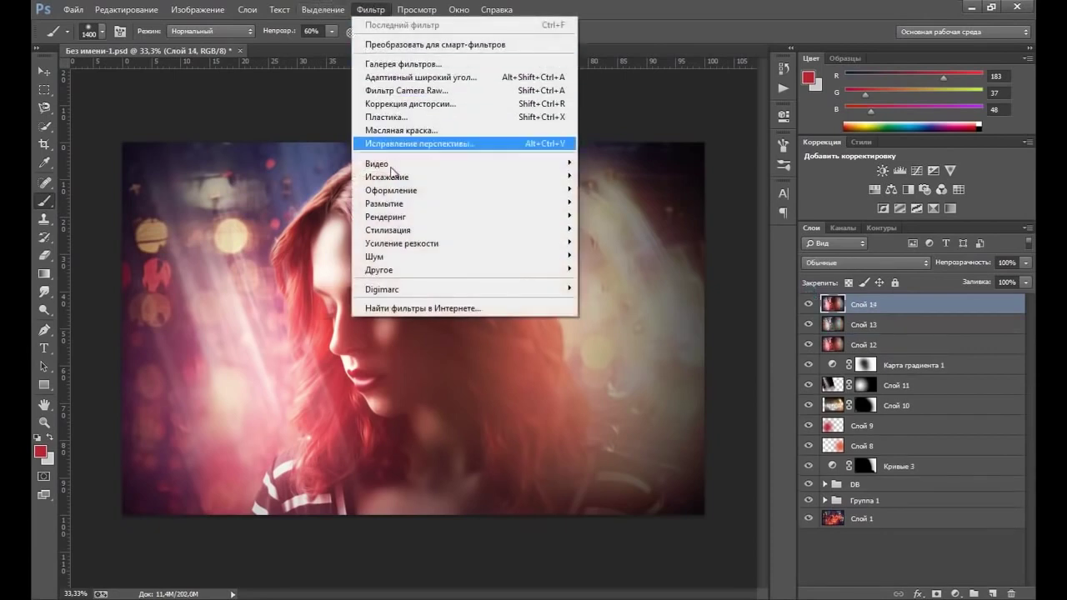
mouse_move(402, 243)
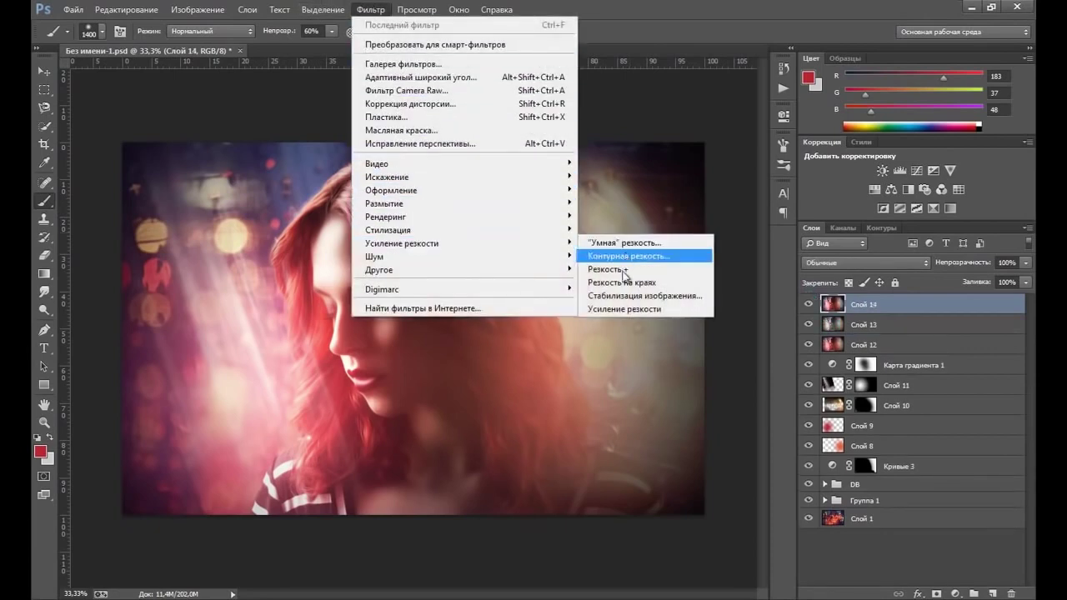
left_click(627, 256)
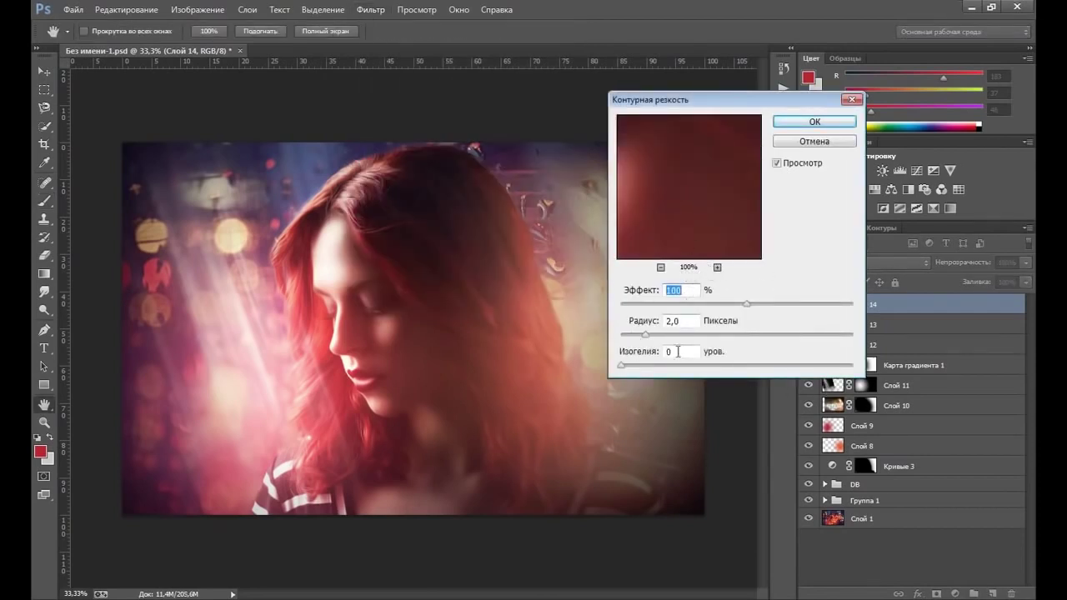
left_click(810, 121)
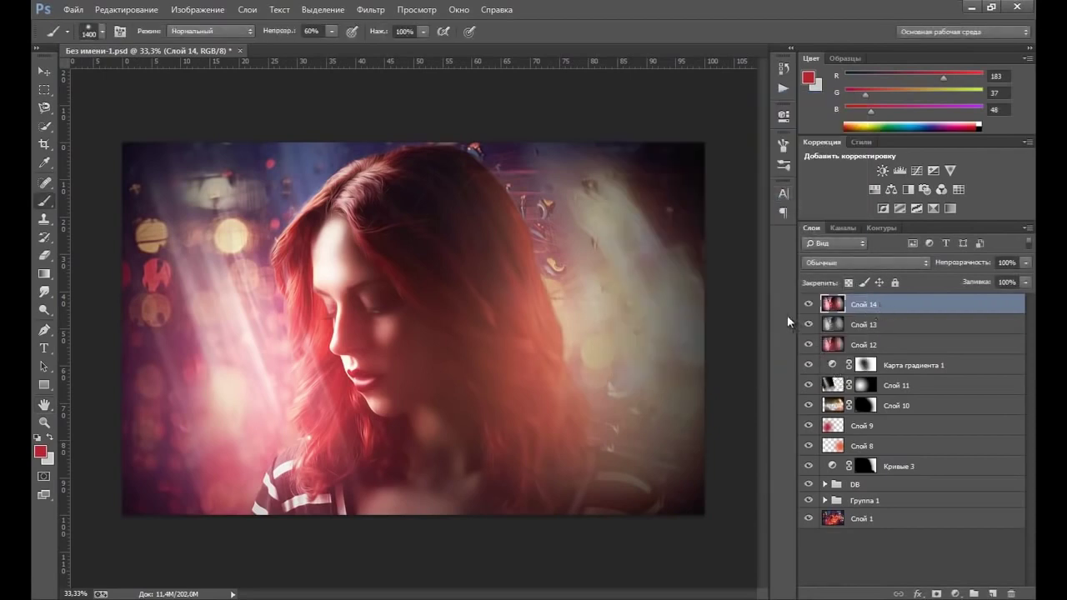
left_click_drag(692, 226, 648, 238)
Step: Move the original portrait Слой 2 out of Группа 1 to the stack top, toggling its visibility for comparison
left_click(824, 501)
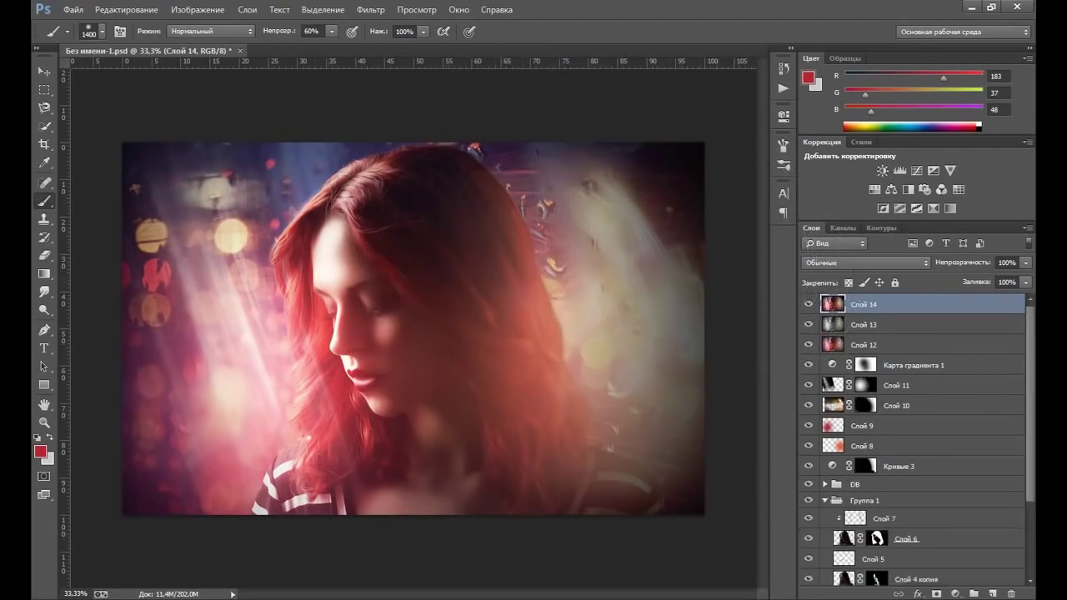
left_click_drag(1030, 349, 1026, 419)
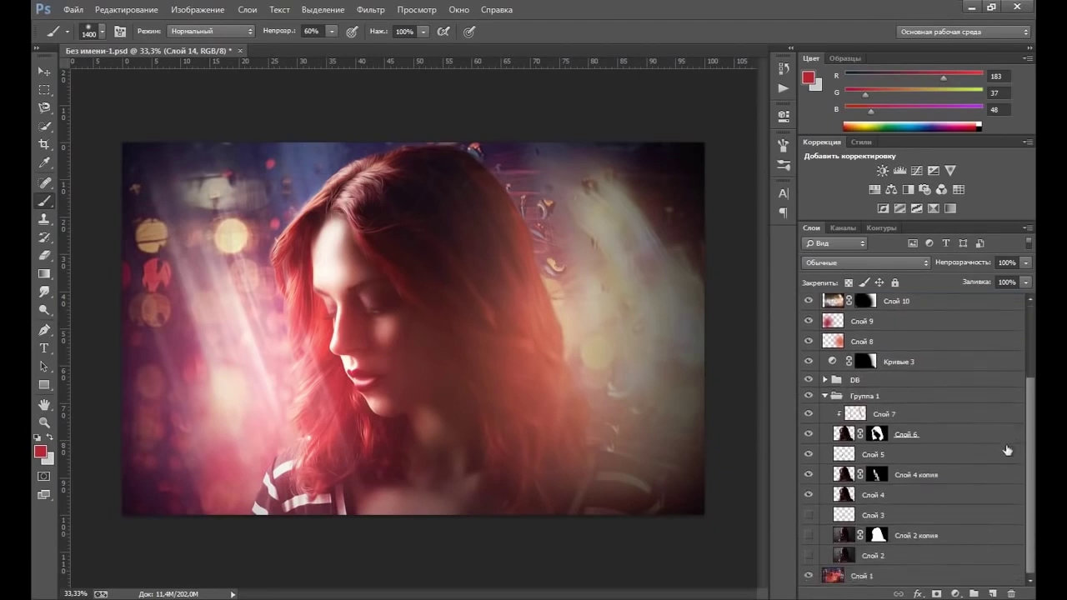
mouse_move(847, 543)
left_mouse_down()
mouse_move(865, 286)
mouse_move(863, 298)
left_mouse_up()
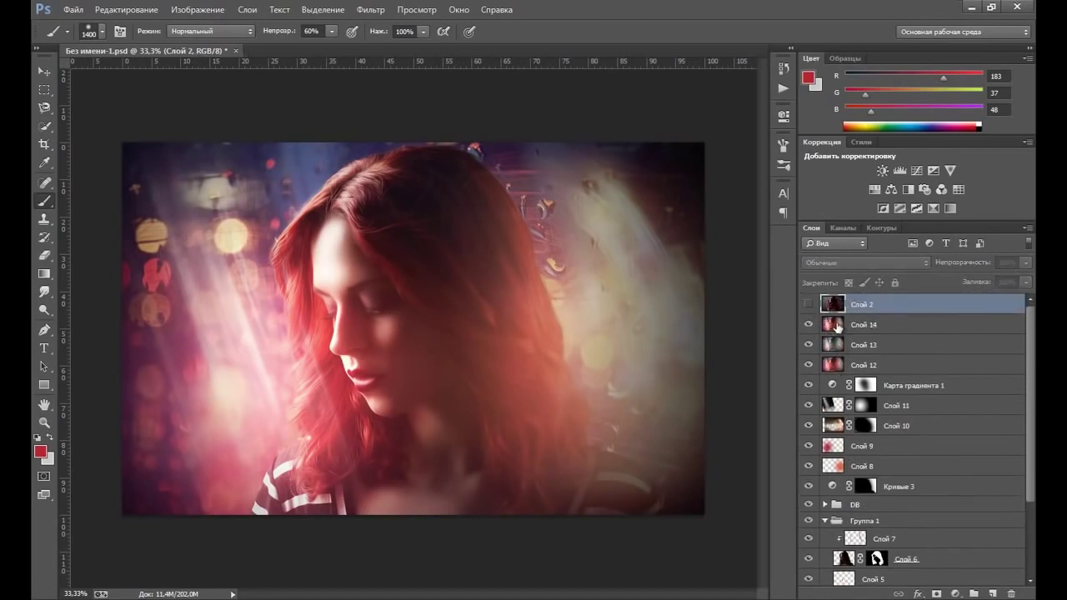
left_click(809, 307)
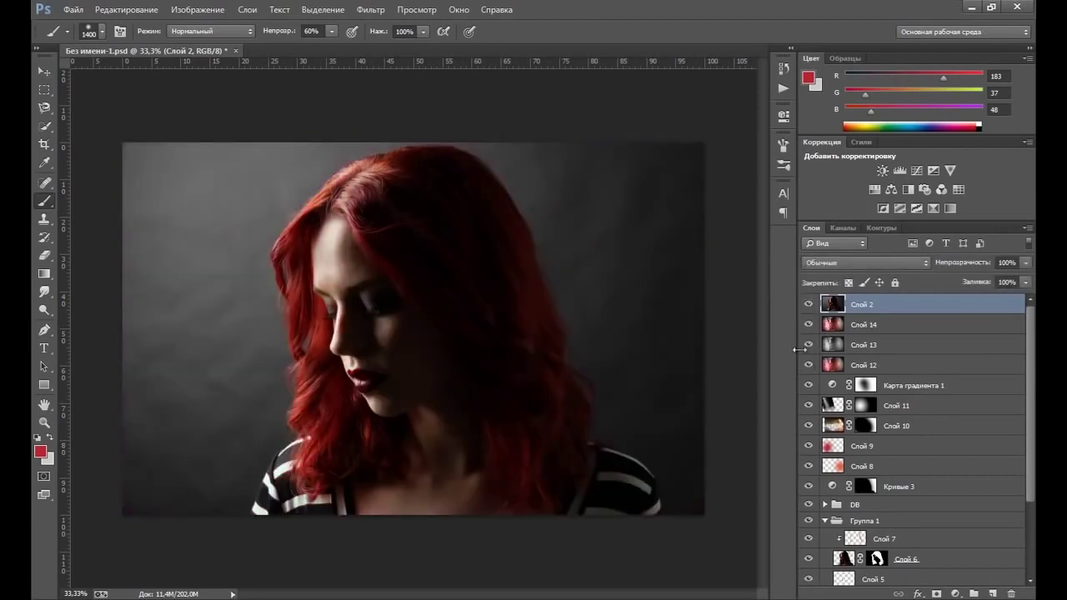
left_click(809, 304)
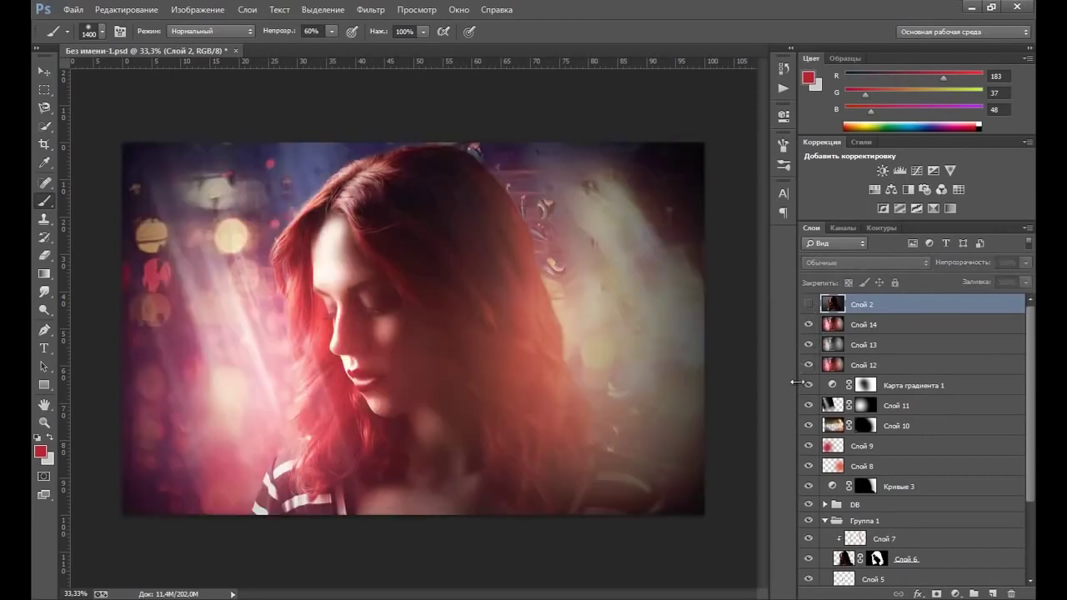